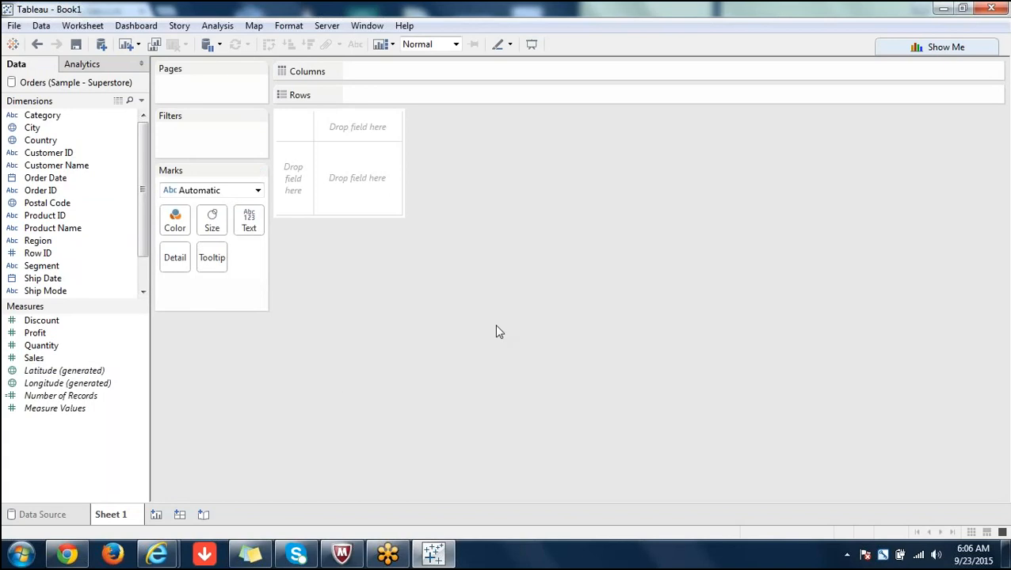
- Connect to the Access database Sample - Coffee Chain.mdb as a new data source and add its CoffeeChain Query table
{"action": "left_click", "coordinate": [44, 27]}
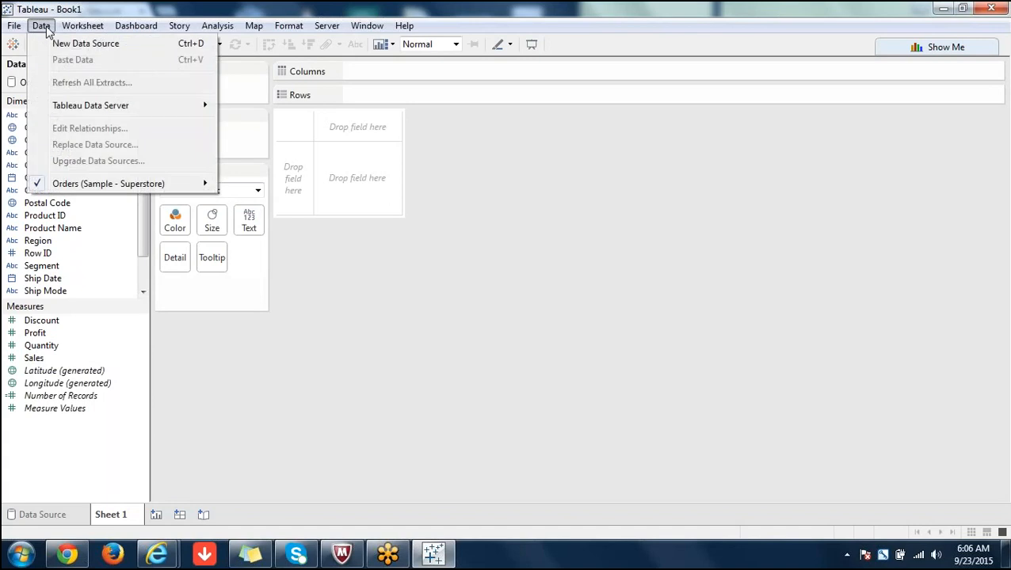
{"action": "left_click", "coordinate": [84, 30]}
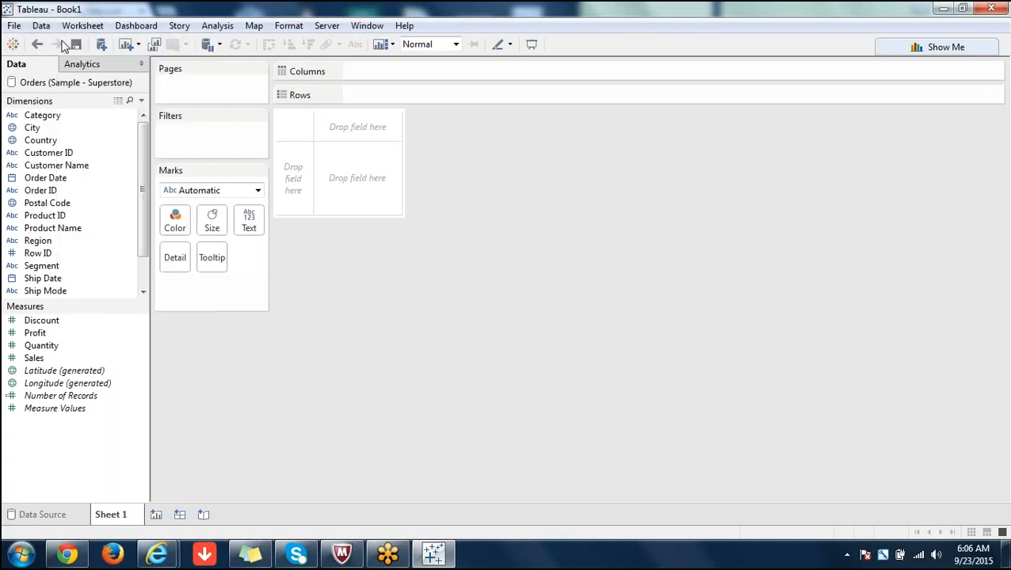
{"action": "key", "text": "ctrl+d"}
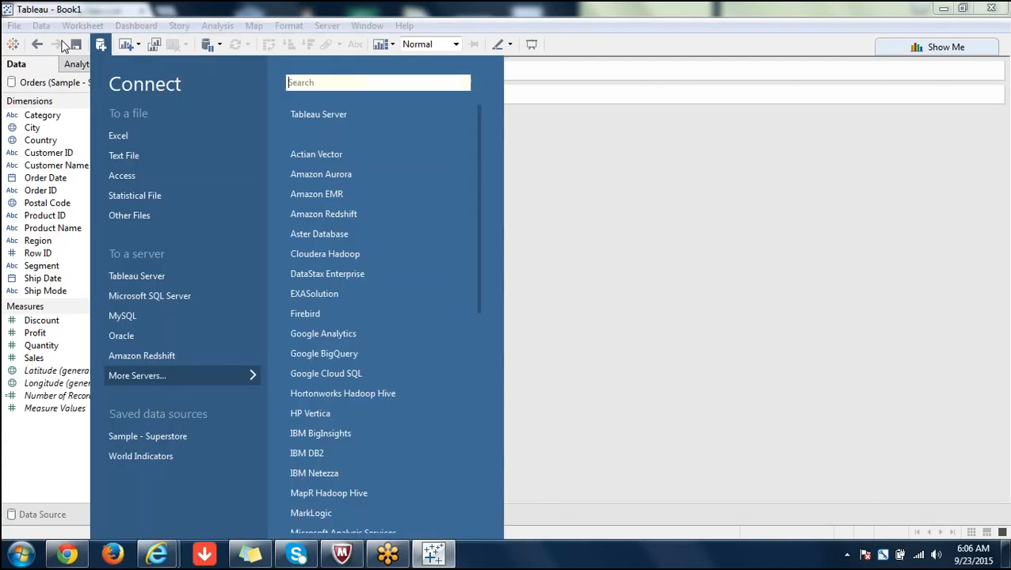
{"action": "left_click", "coordinate": [158, 174]}
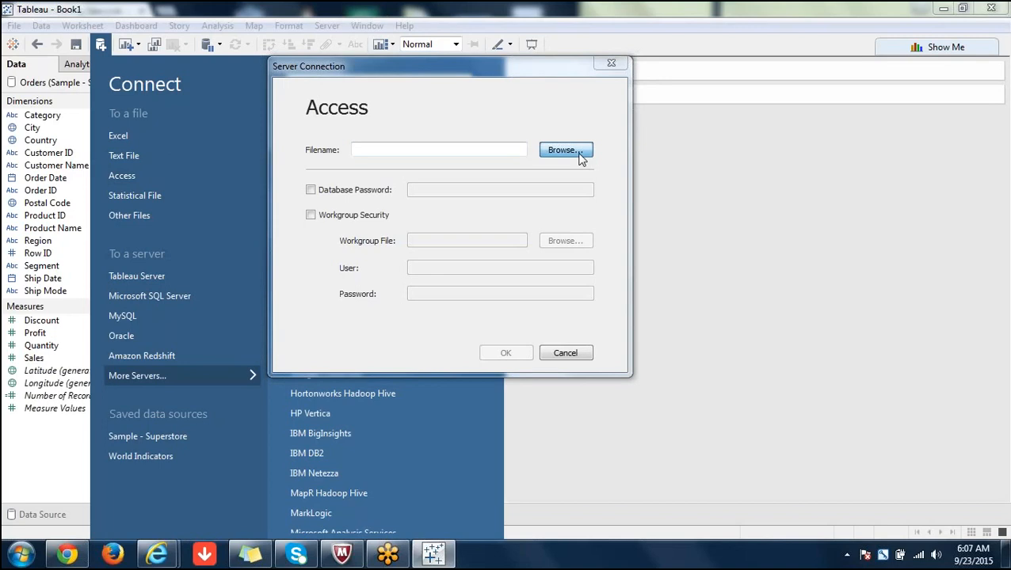
{"action": "left_click", "coordinate": [564, 149]}
{"action": "double_click", "coordinate": [476, 218]}
{"action": "left_click", "coordinate": [505, 353]}
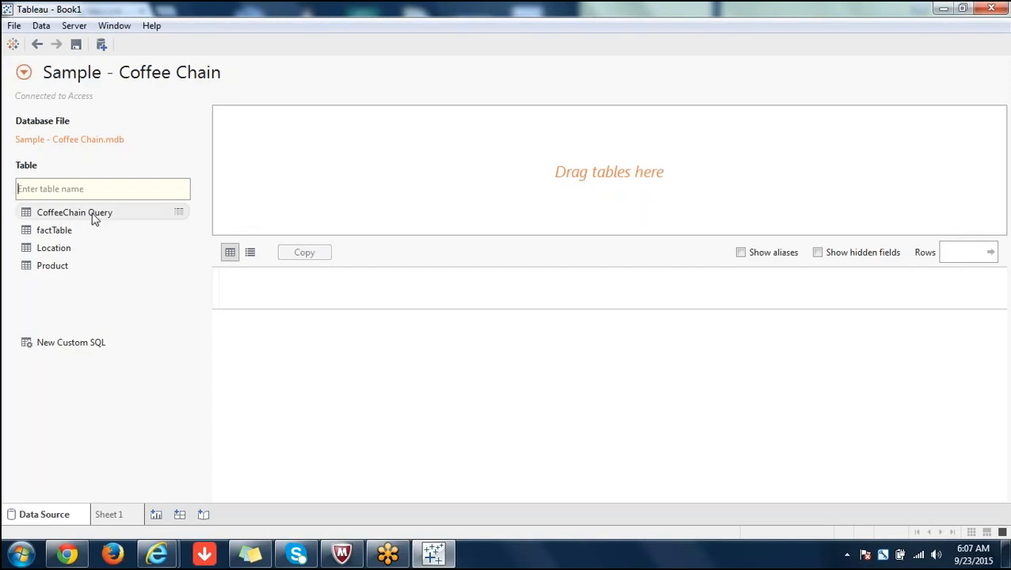
{"action": "left_click_drag", "start_coordinate": [94, 219], "coordinate": [510, 178]}
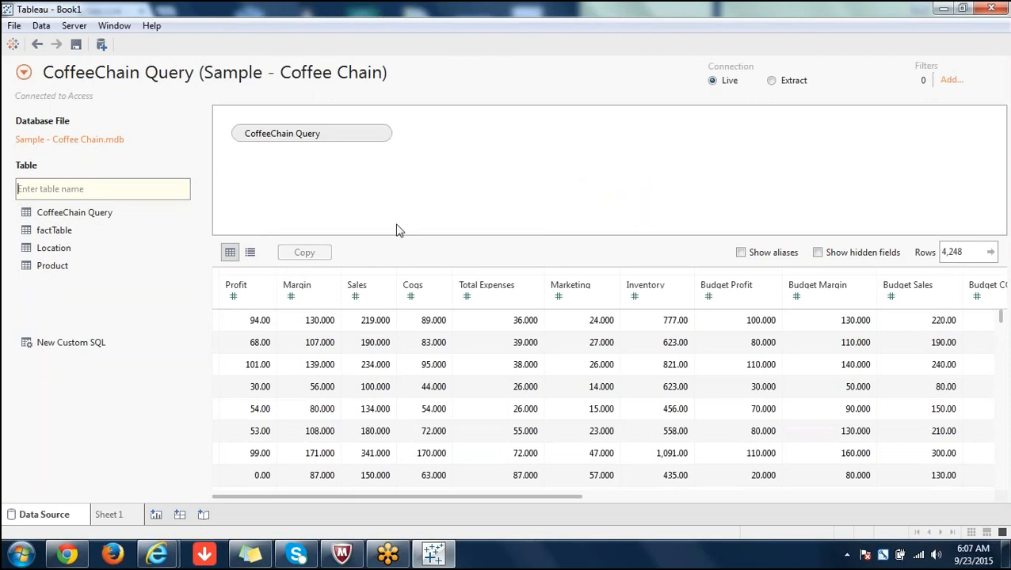
- Build a horizontal bar chart of CoffeeChain Query Sales by the Superstore Orders State field on Sheet 1, and add a new worksheet
{"action": "left_click", "coordinate": [112, 515]}
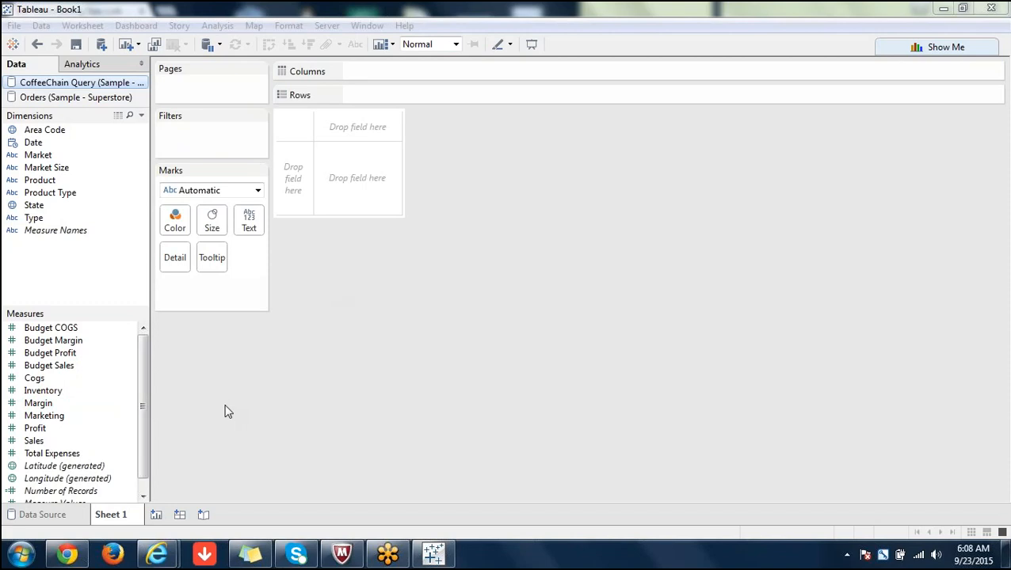
{"action": "left_click", "coordinate": [51, 442]}
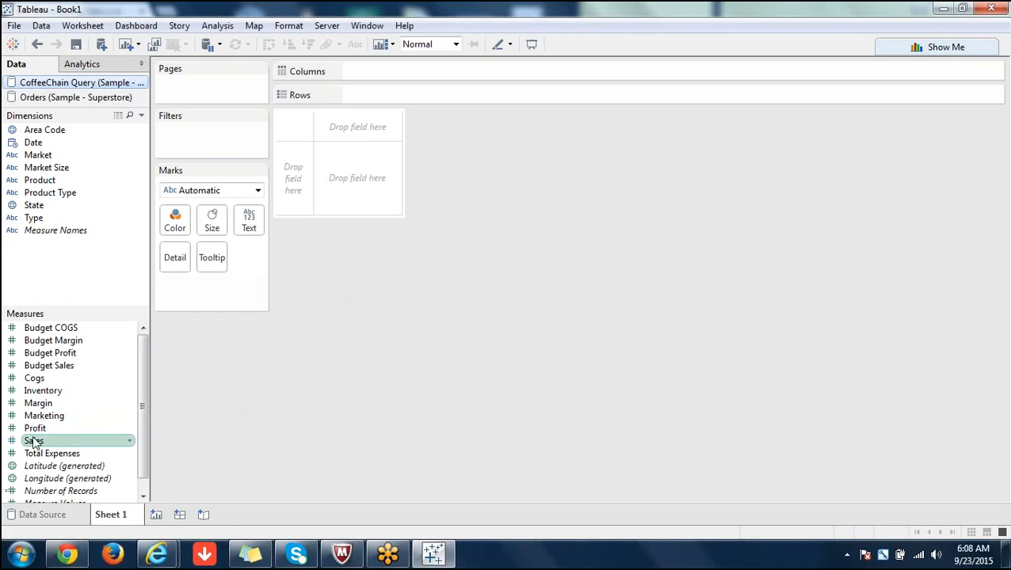
{"action": "double_click", "coordinate": [34, 442]}
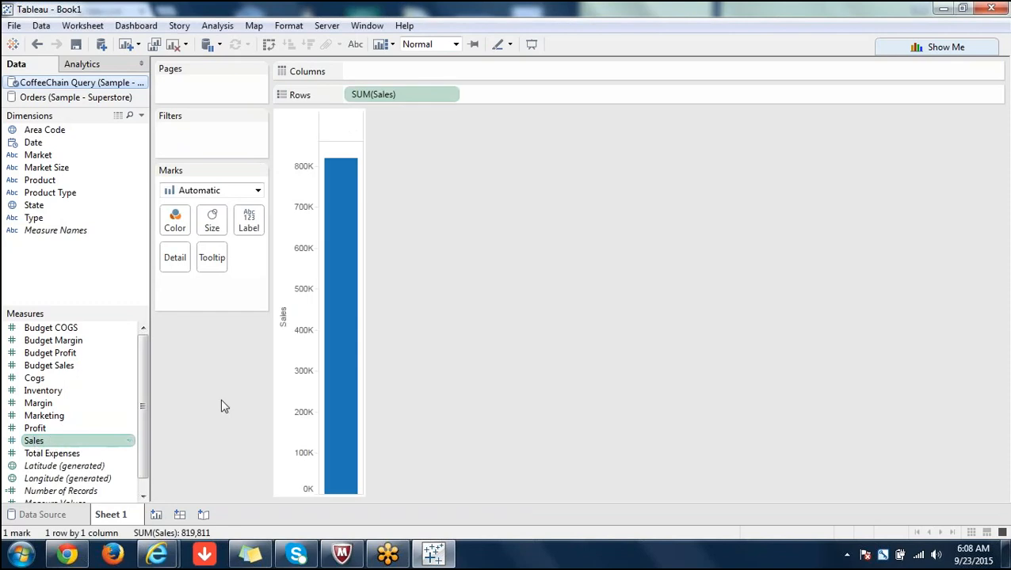
{"action": "left_click", "coordinate": [46, 97]}
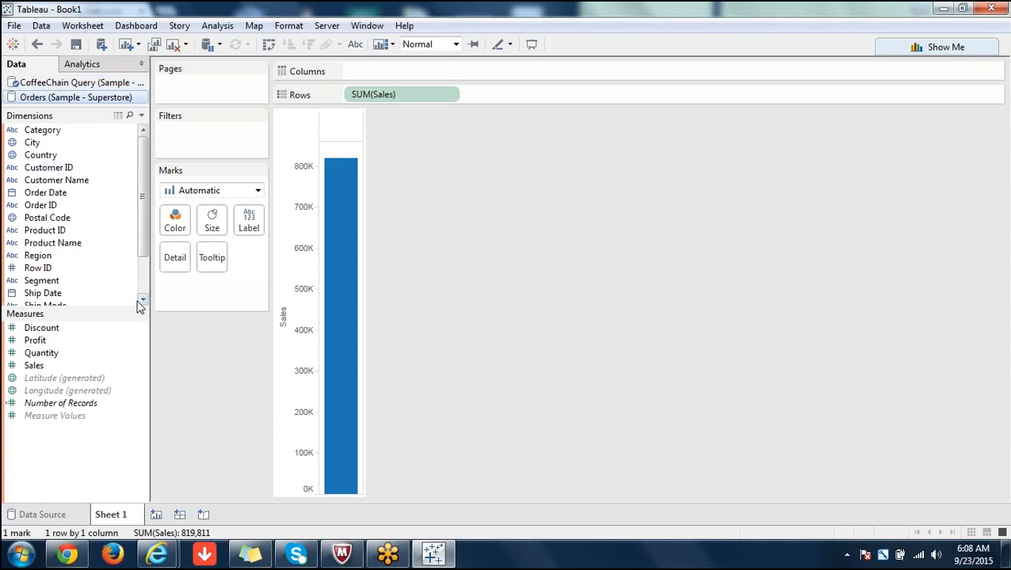
{"action": "left_click", "coordinate": [143, 301]}
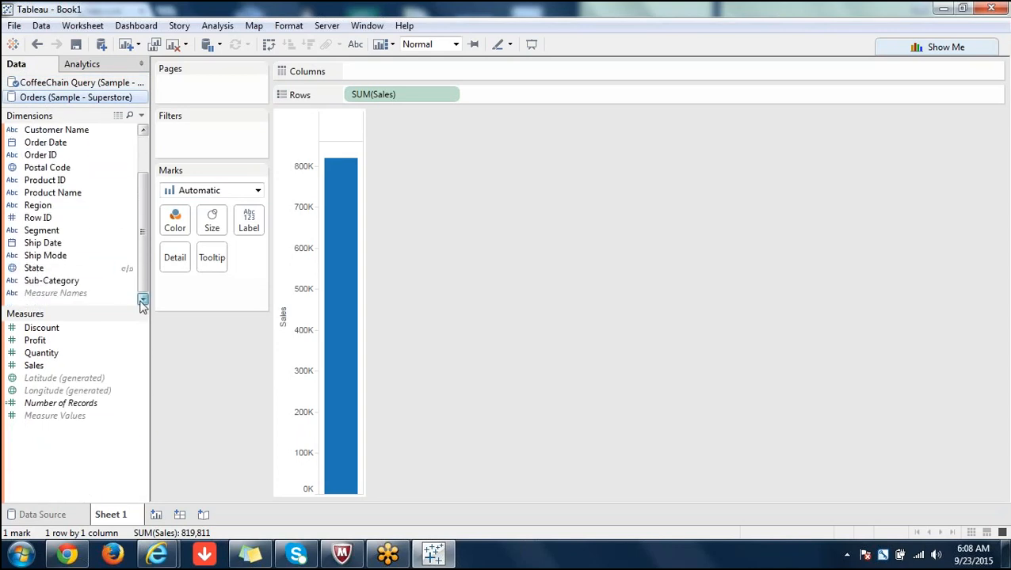
{"action": "double_click", "coordinate": [62, 273]}
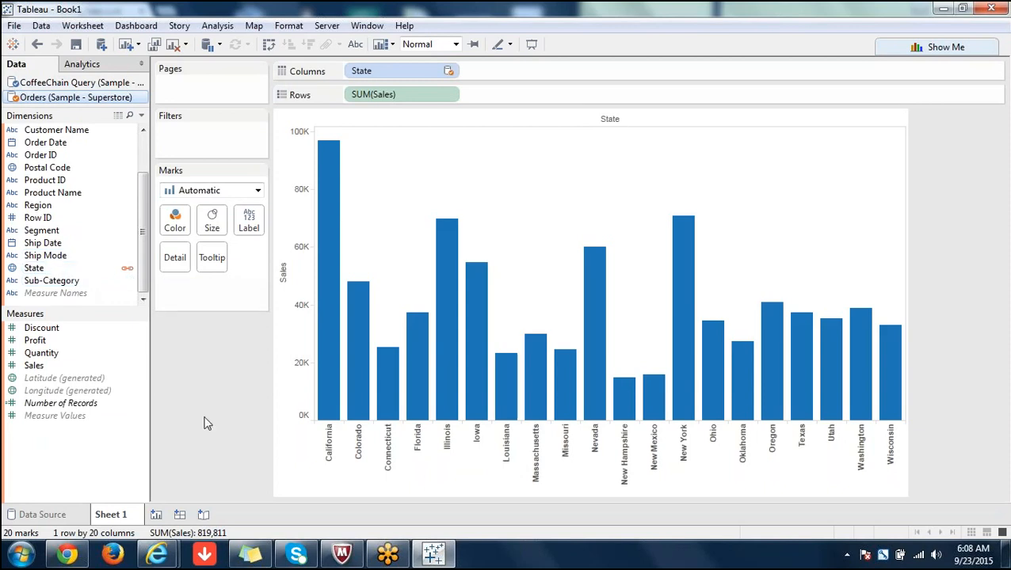
{"action": "left_click", "coordinate": [269, 45]}
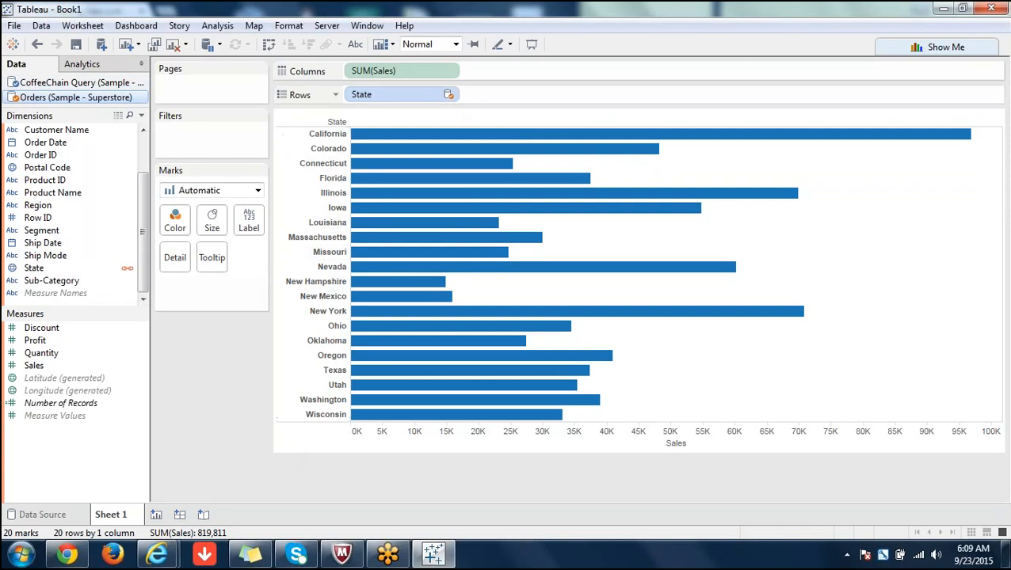
{"action": "left_click", "coordinate": [156, 516]}
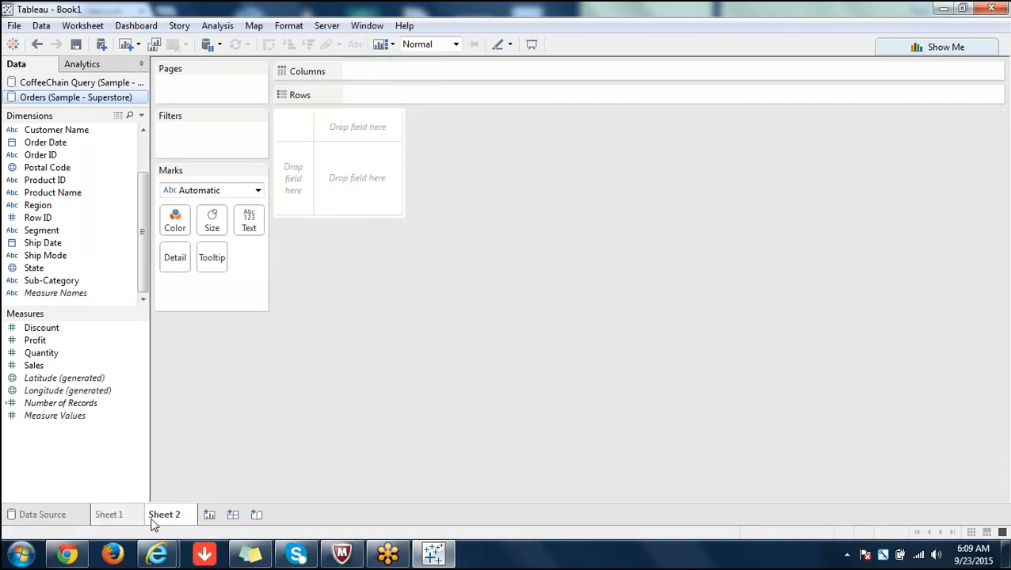
{"action": "left_click", "coordinate": [118, 519]}
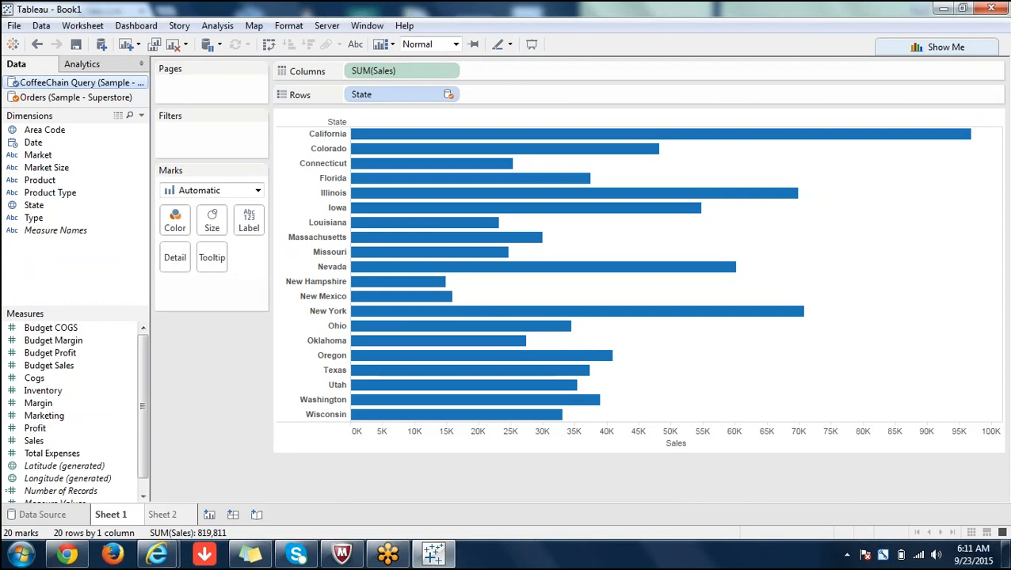
{"action": "left_click", "coordinate": [403, 26]}
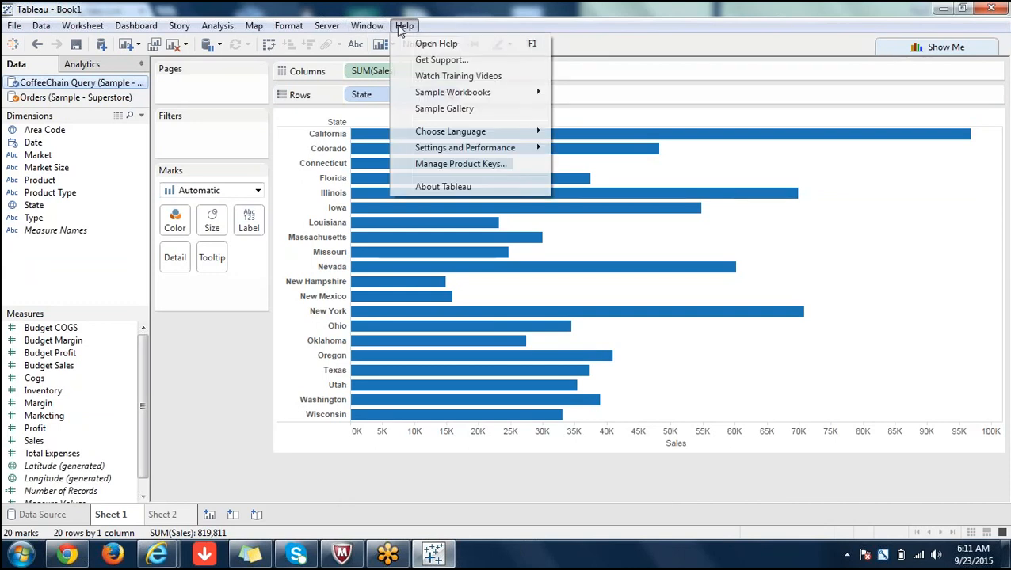
{"action": "mouse_move", "coordinate": [537, 151]}
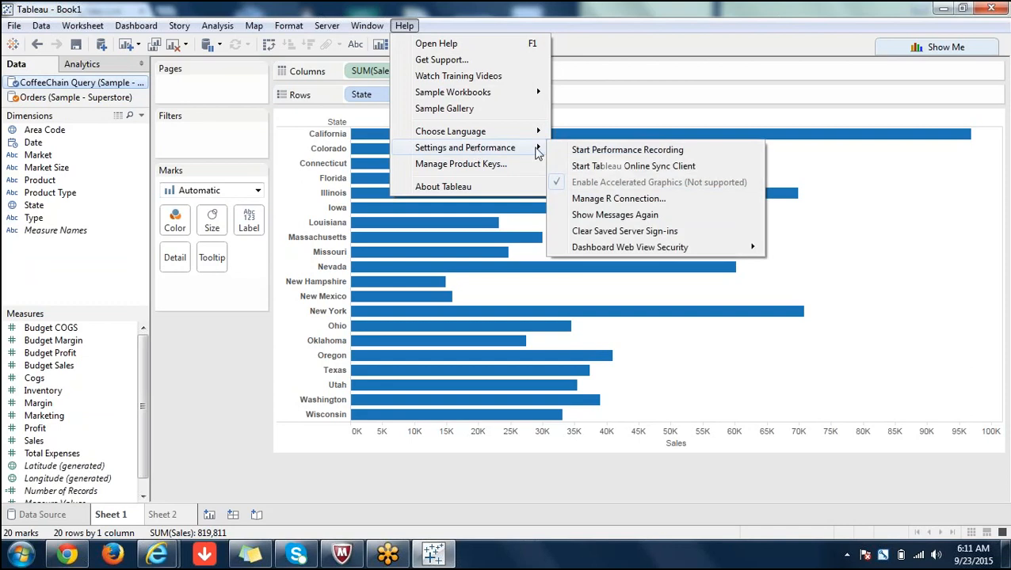
{"action": "left_click", "coordinate": [233, 380]}
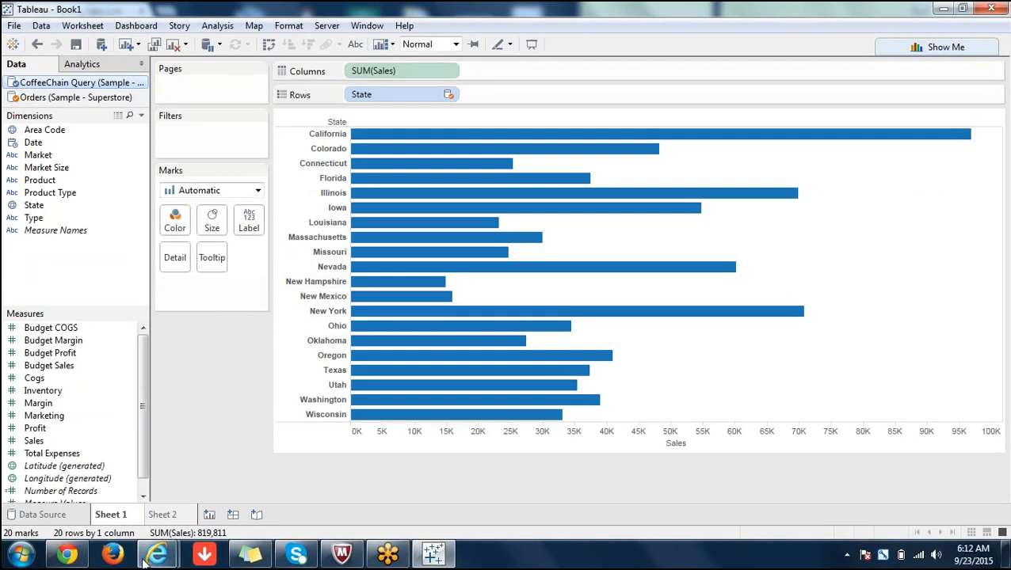
- Build a horizontal bar chart of Superstore Orders Sales by the CoffeeChain Query State field on Sheet 2
{"action": "left_click", "coordinate": [168, 518]}
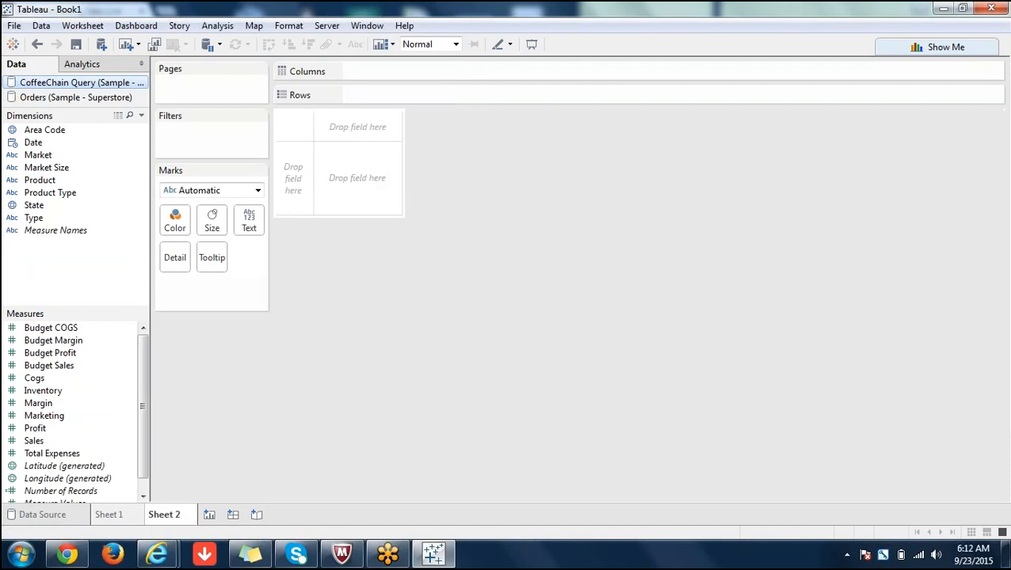
{"action": "left_click", "coordinate": [48, 98]}
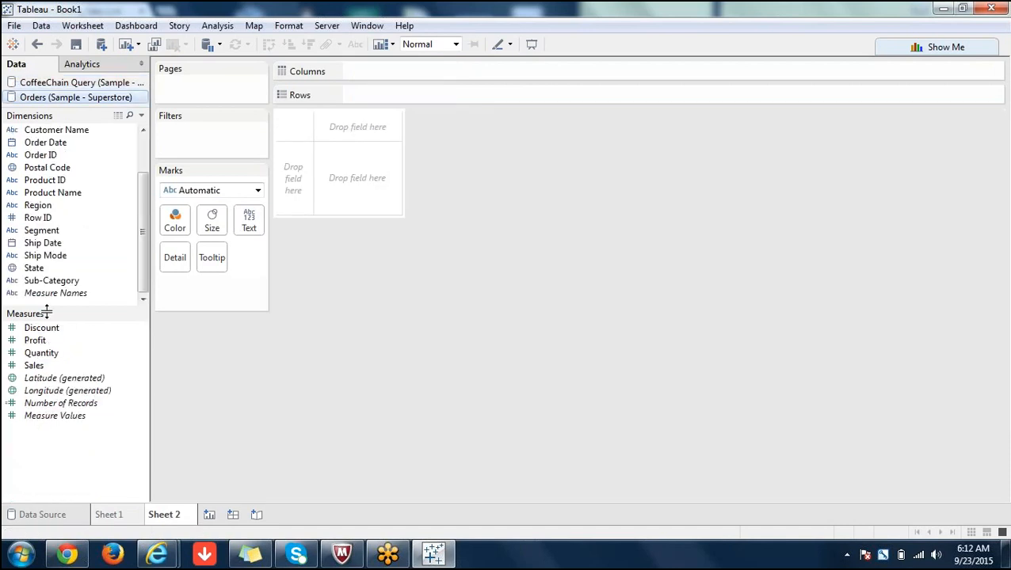
{"action": "double_click", "coordinate": [34, 366]}
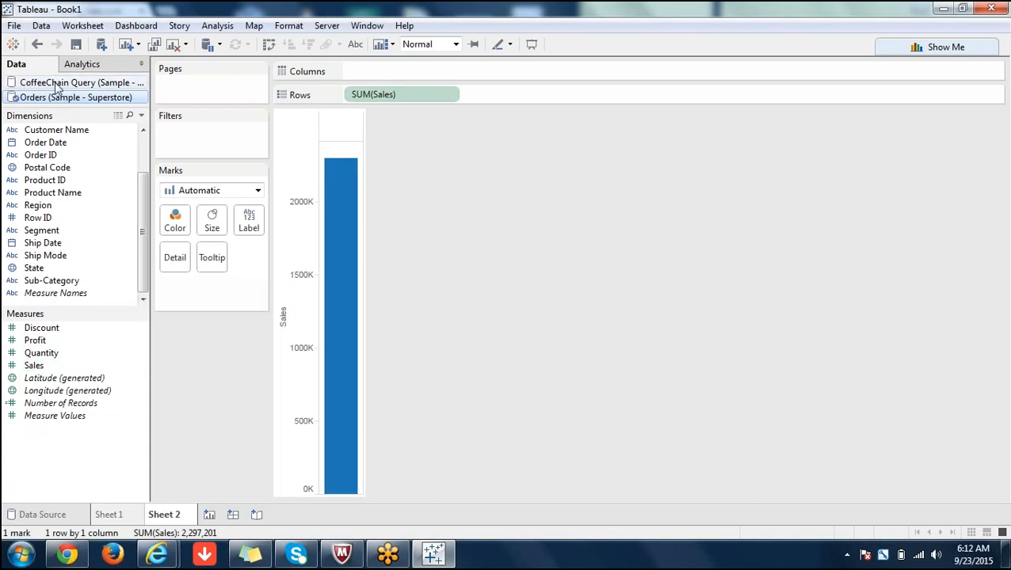
{"action": "left_click", "coordinate": [57, 84]}
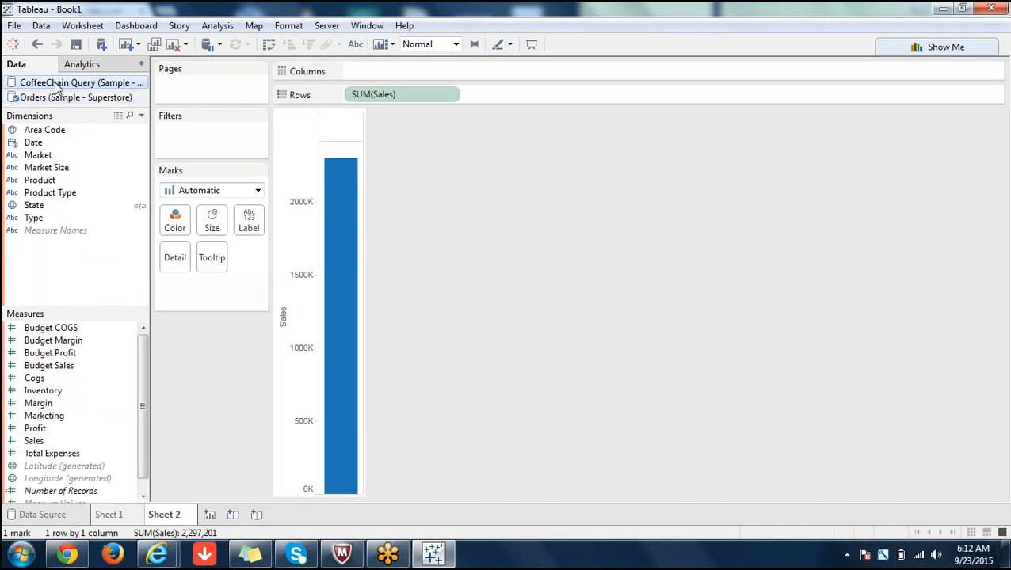
{"action": "left_click", "coordinate": [41, 208]}
{"action": "double_click", "coordinate": [41, 209]}
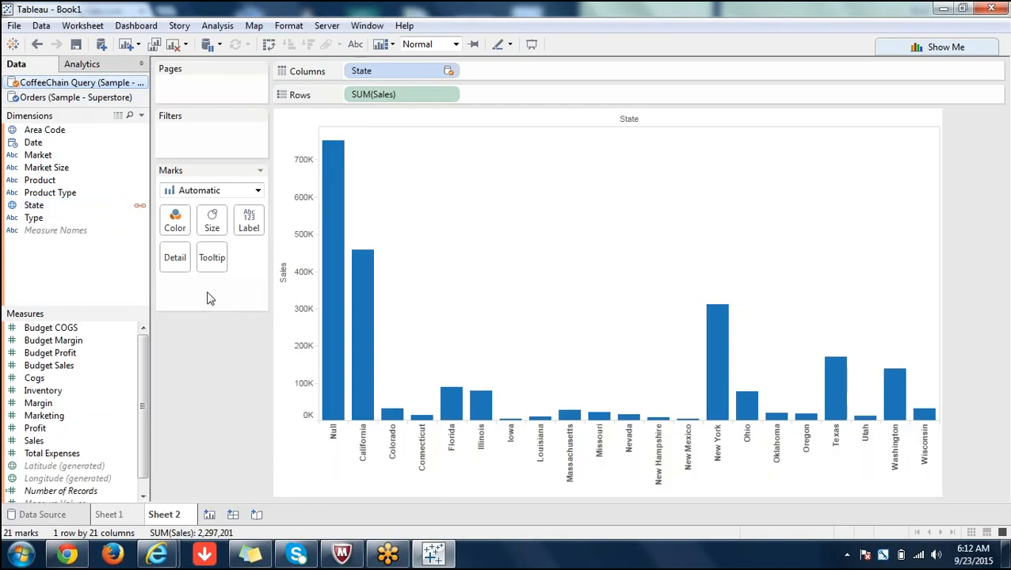
{"action": "left_click", "coordinate": [269, 44]}
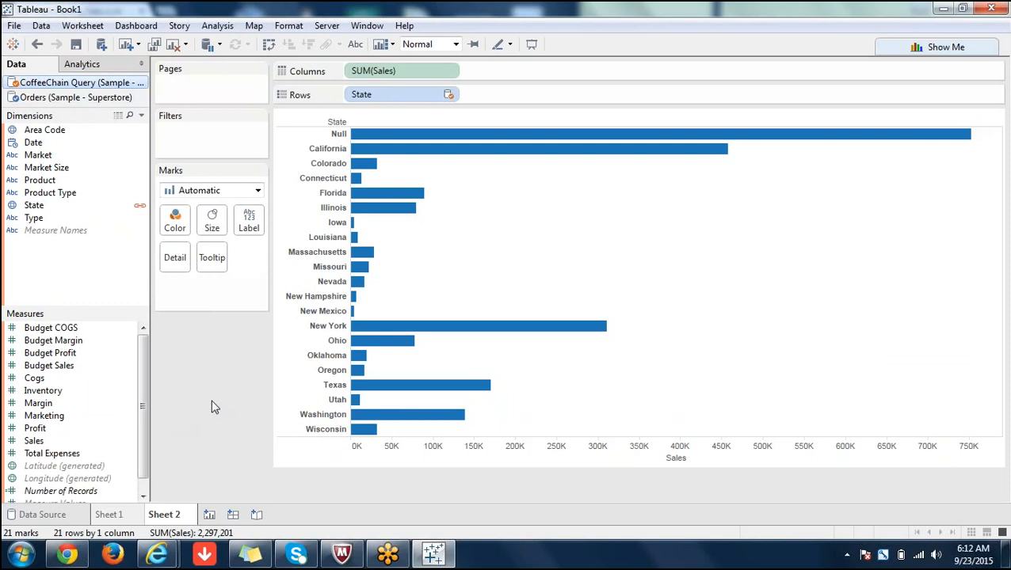
- Compare the state rows of the blended charts on Sheet 1 and Sheet 2, including the Null row
{"action": "left_click", "coordinate": [113, 516]}
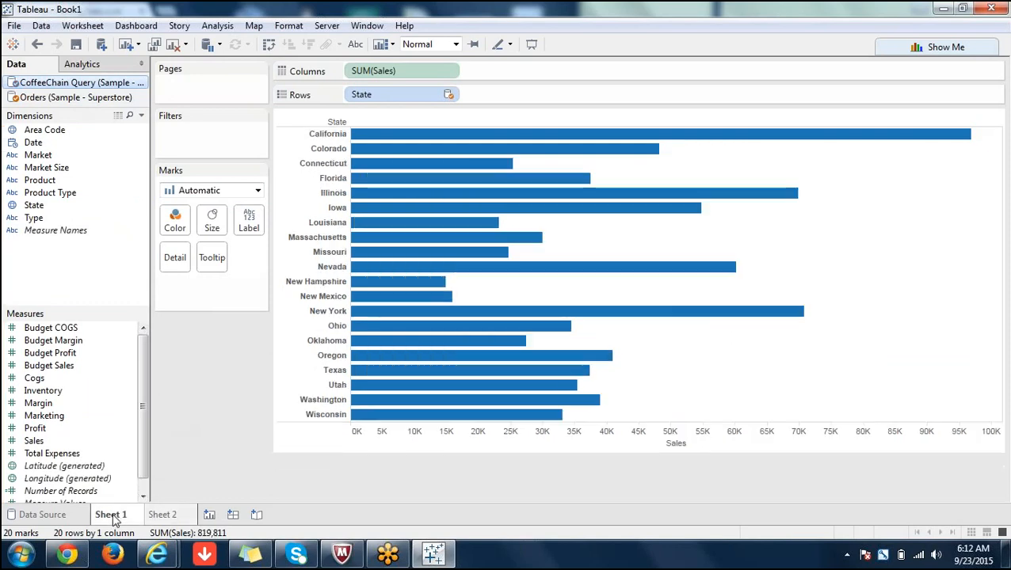
{"action": "left_click", "coordinate": [163, 517]}
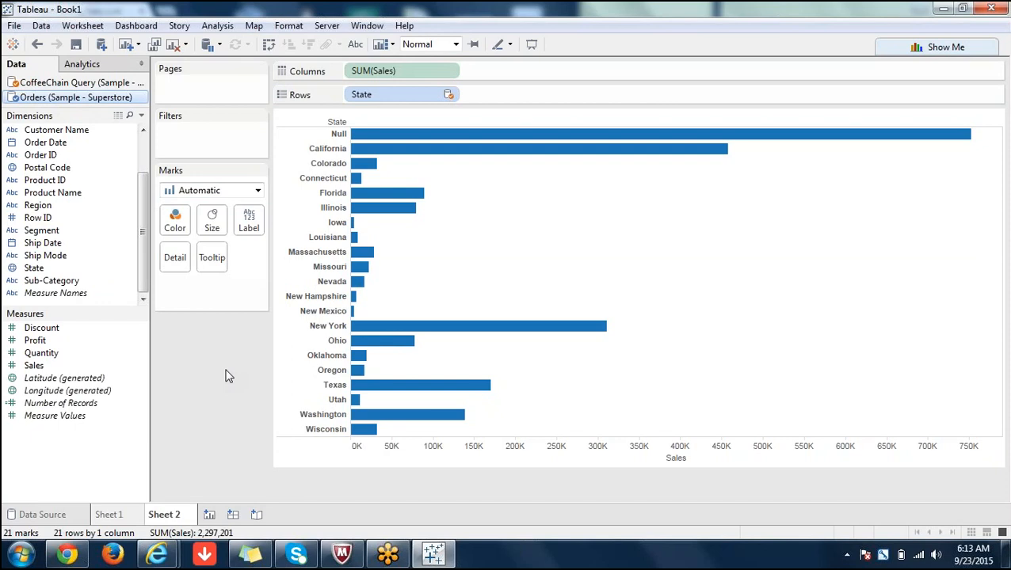
{"action": "mouse_move", "coordinate": [363, 163]}
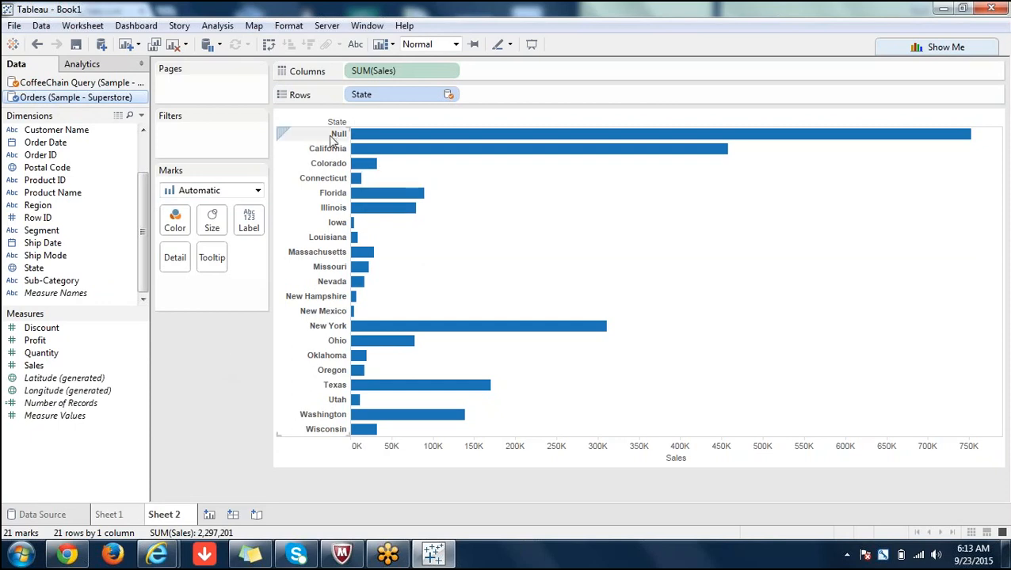
{"action": "left_click", "coordinate": [109, 514]}
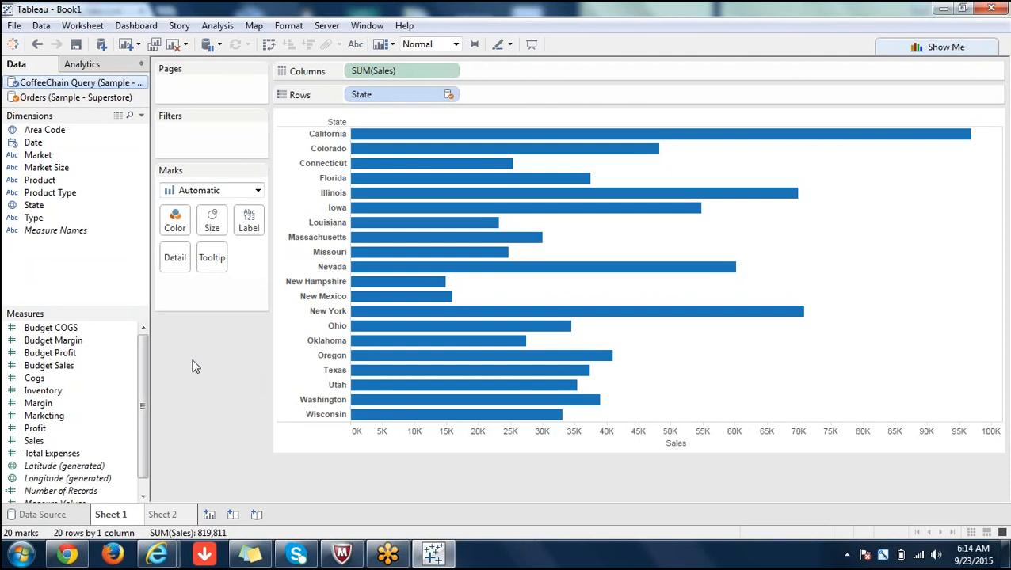
{"action": "left_click", "coordinate": [162, 514]}
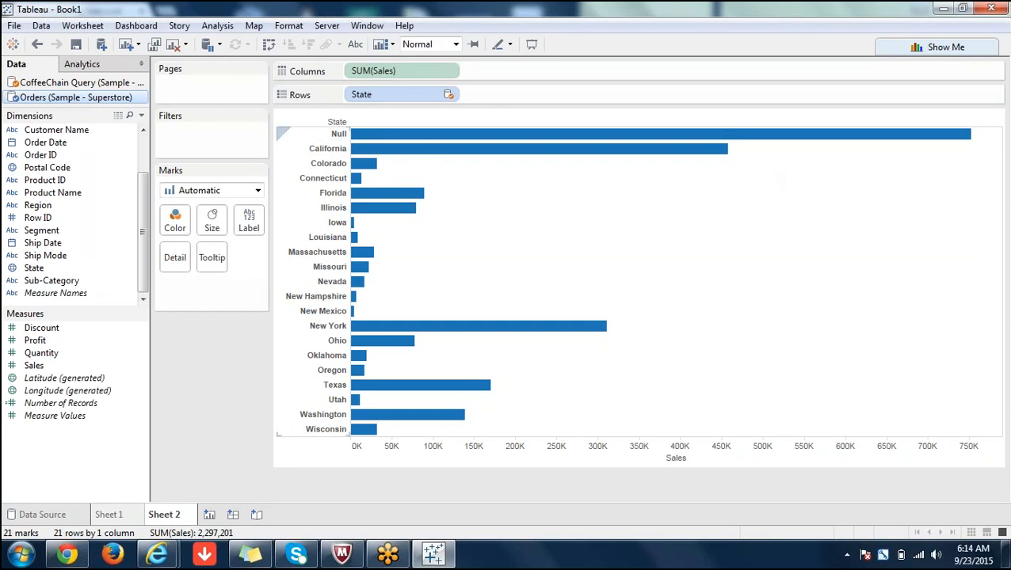
{"action": "left_click", "coordinate": [111, 515]}
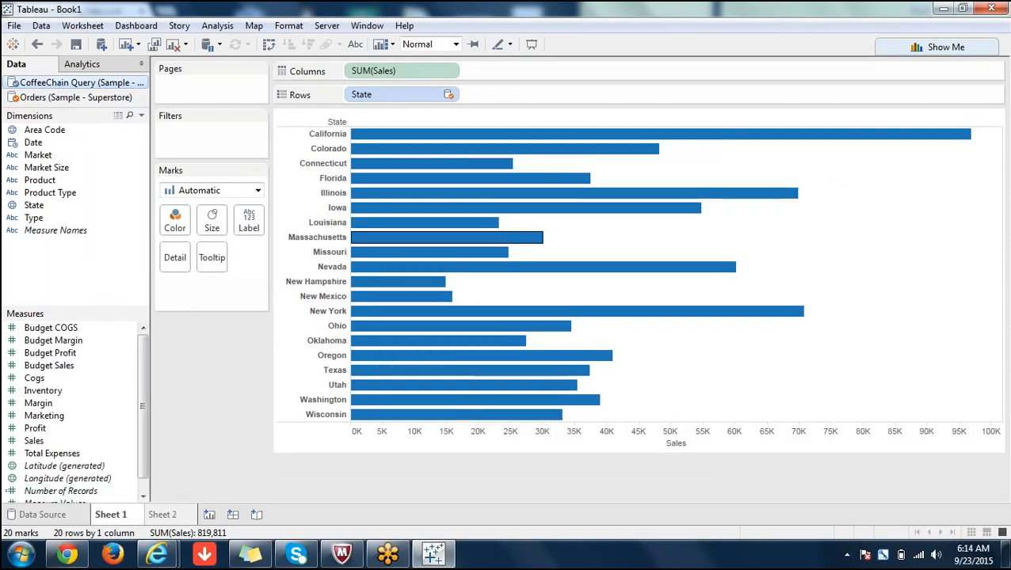
{"action": "left_click", "coordinate": [164, 516]}
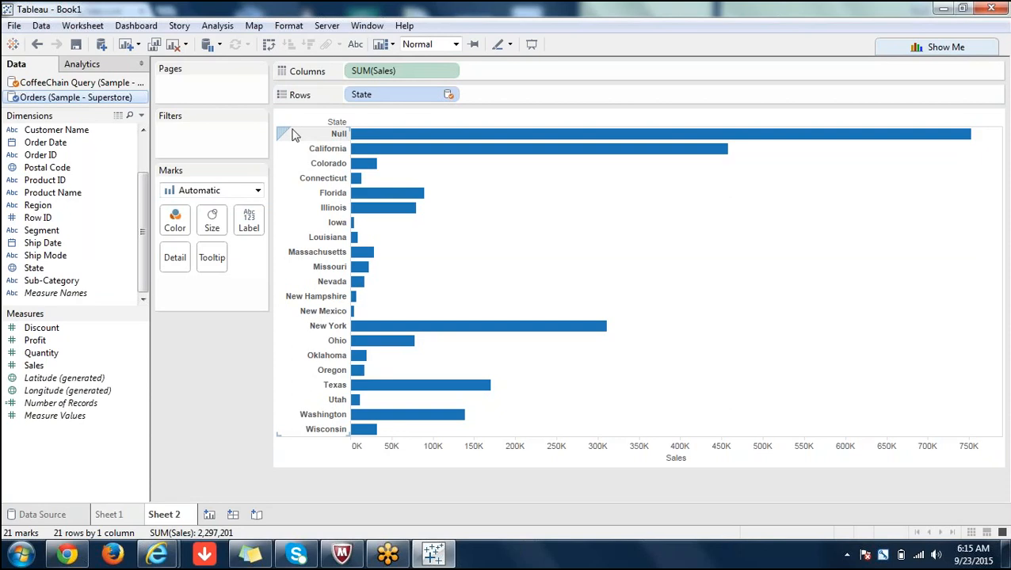
{"action": "mouse_move", "coordinate": [358, 138]}
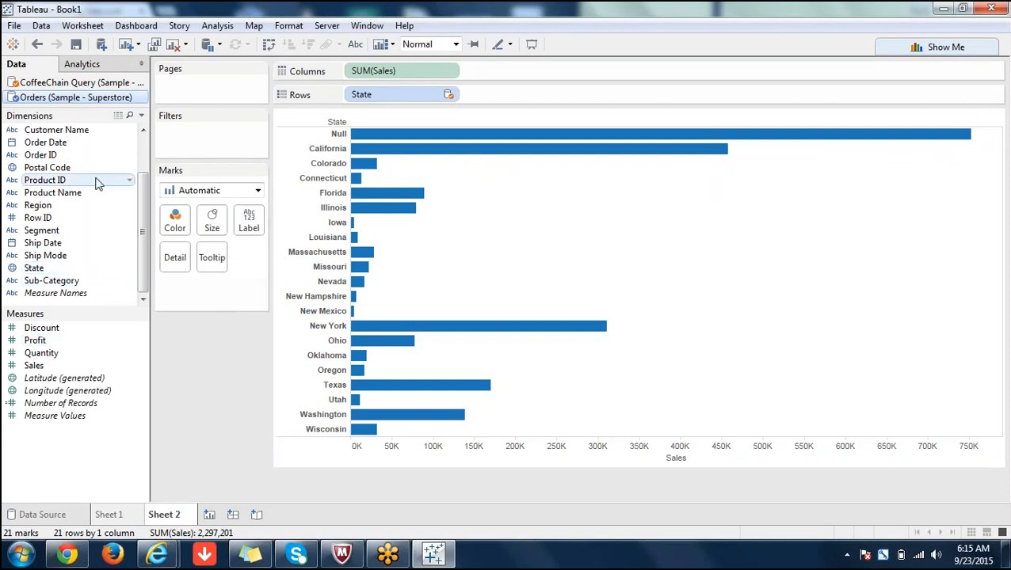
- Examine the full list of State members in the CoffeeChain Query source through its aliases on Sheet 1, leaving them unedited
{"action": "left_click", "coordinate": [112, 515]}
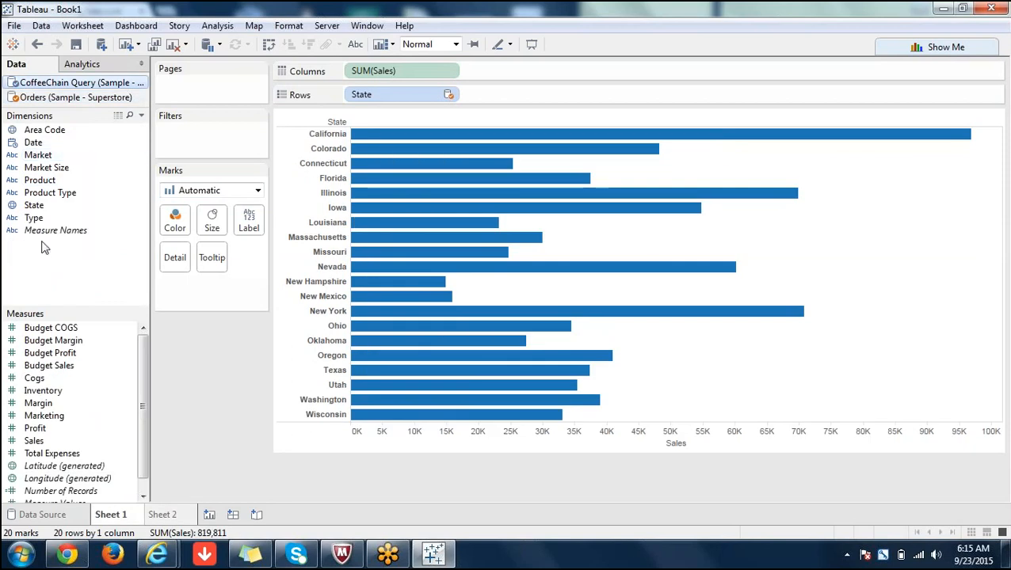
{"action": "right_click", "coordinate": [44, 211]}
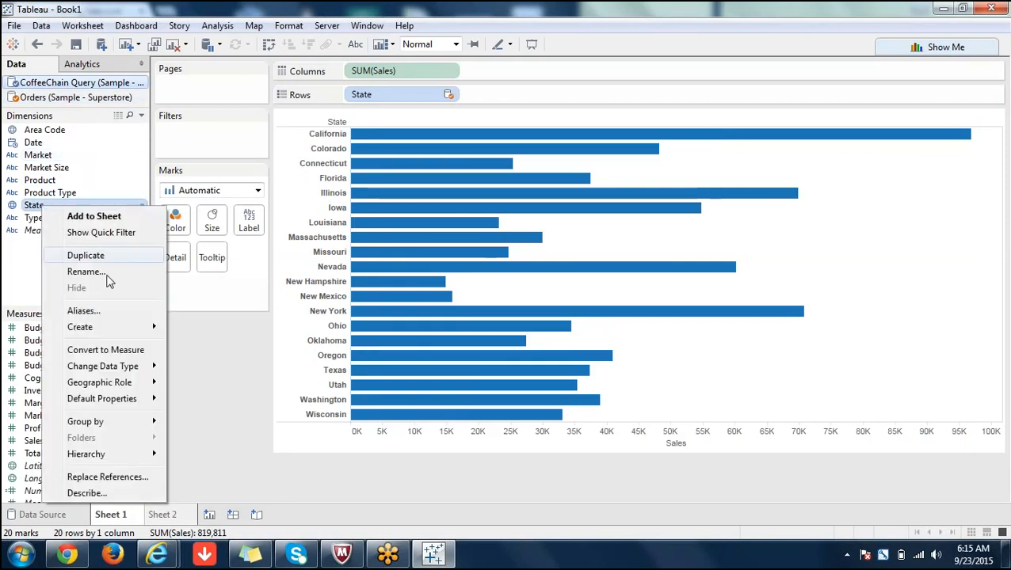
{"action": "left_click", "coordinate": [106, 309]}
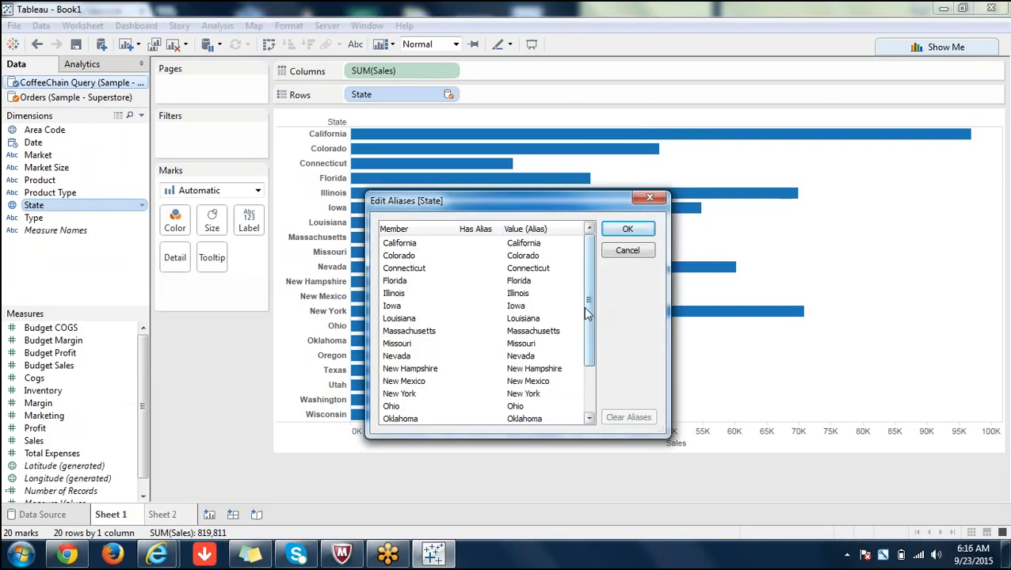
{"action": "left_click_drag", "start_coordinate": [587, 314], "coordinate": [590, 384]}
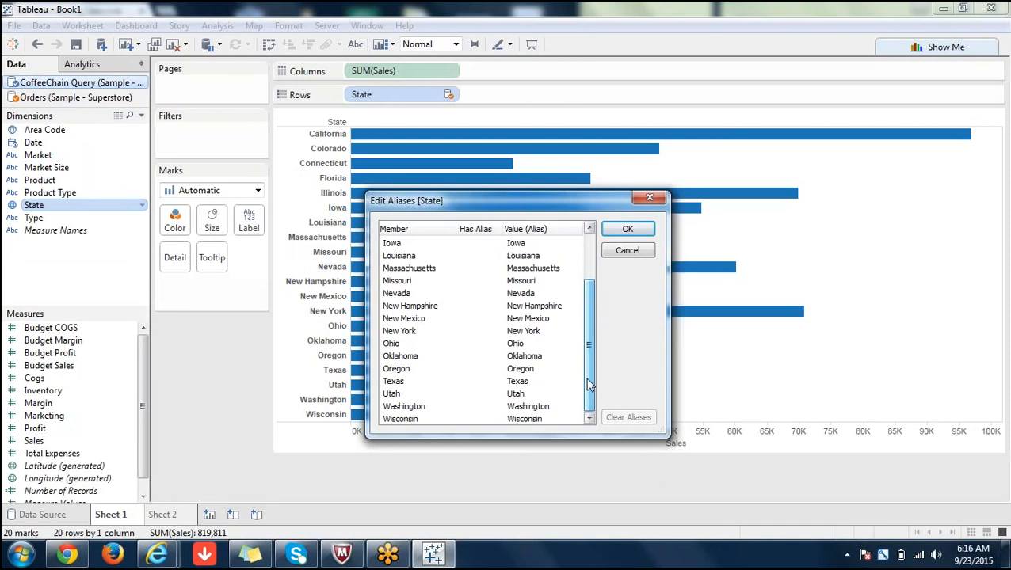
{"action": "double_click", "coordinate": [535, 295]}
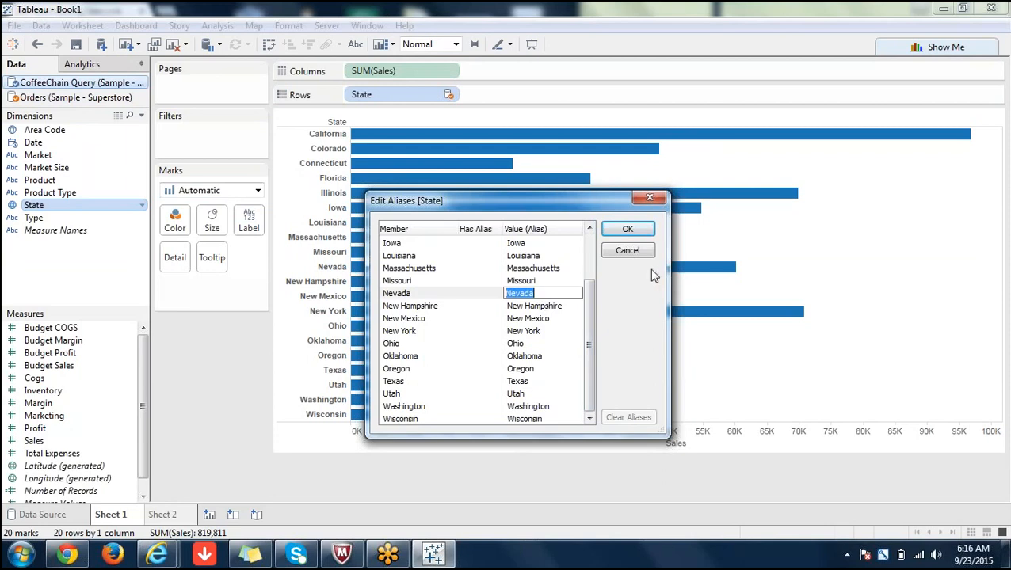
{"action": "left_click", "coordinate": [587, 345]}
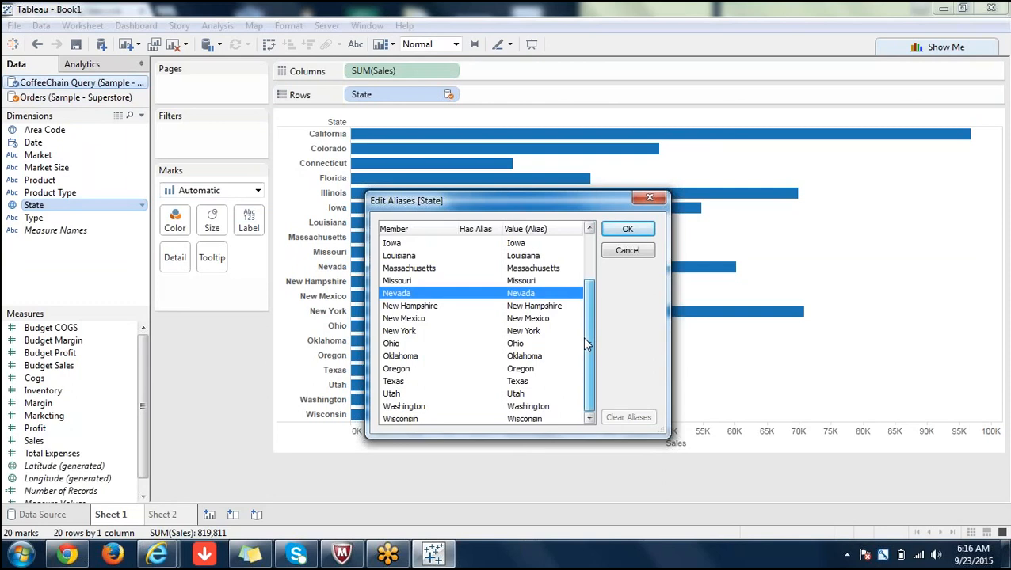
{"action": "left_click_drag", "start_coordinate": [586, 344], "coordinate": [589, 278]}
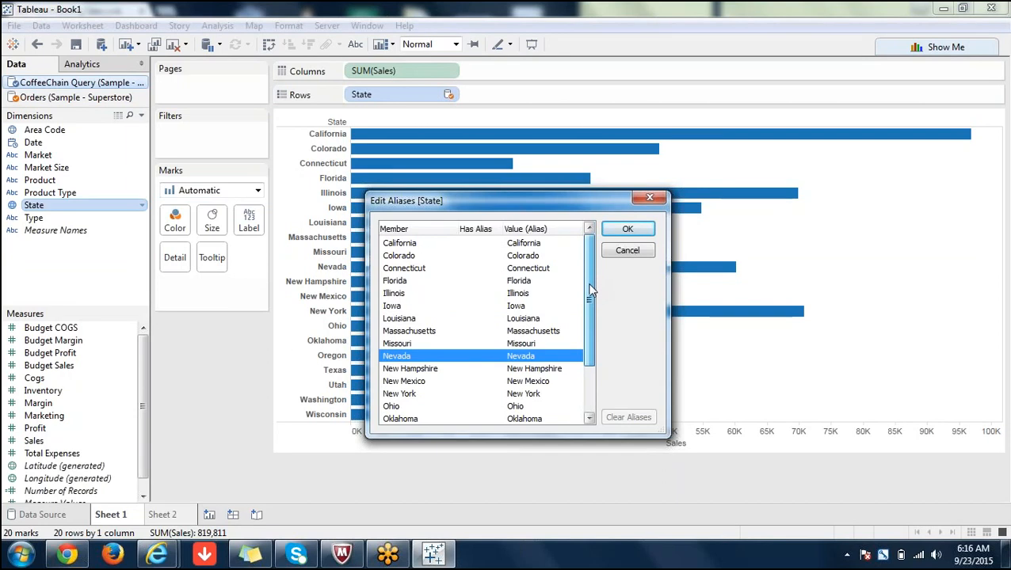
{"action": "scroll", "coordinate": [589, 304], "scroll_direction": "down", "scroll_amount": 1}
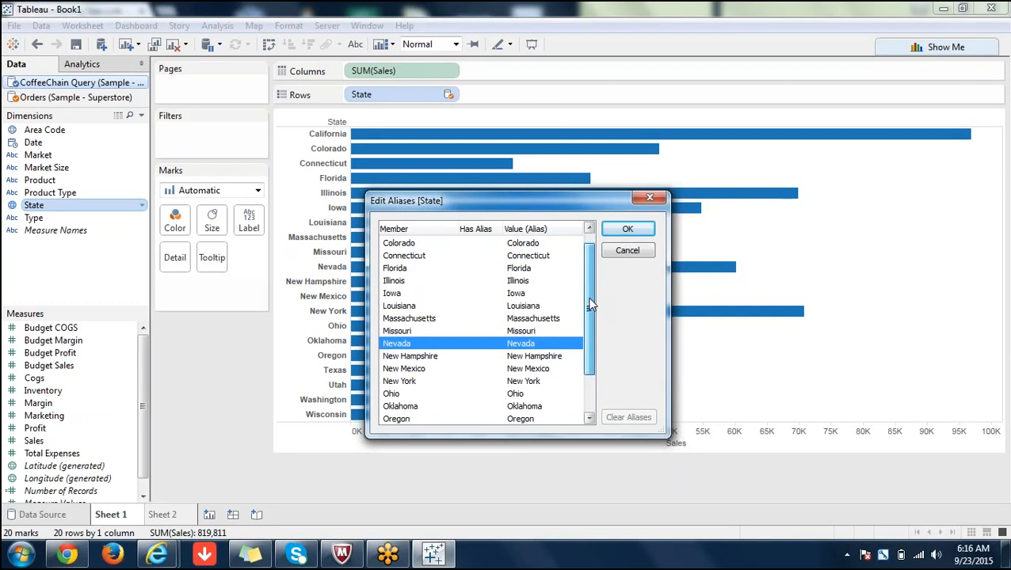
{"action": "left_click_drag", "start_coordinate": [590, 303], "coordinate": [589, 358]}
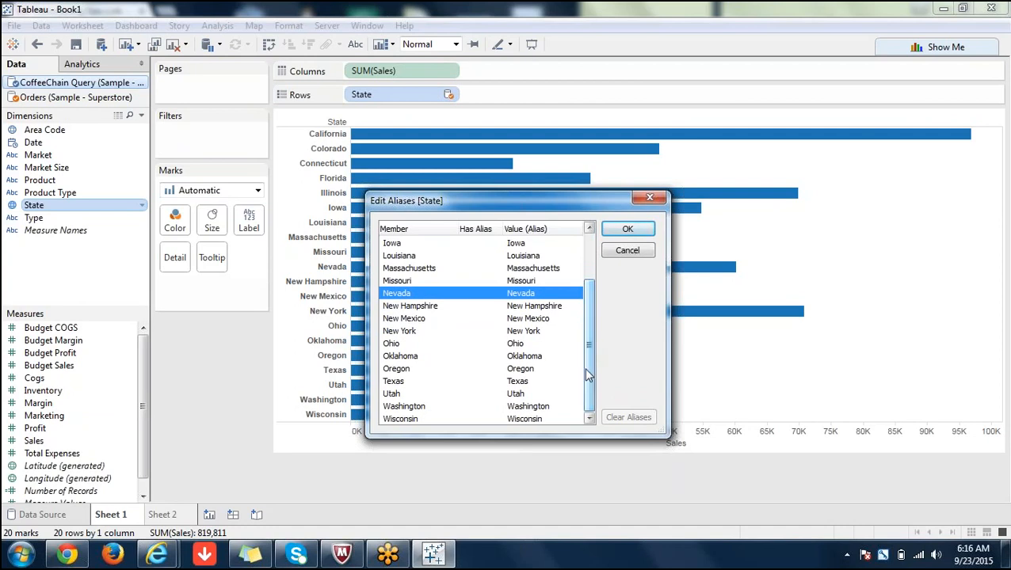
{"action": "left_click", "coordinate": [627, 251]}
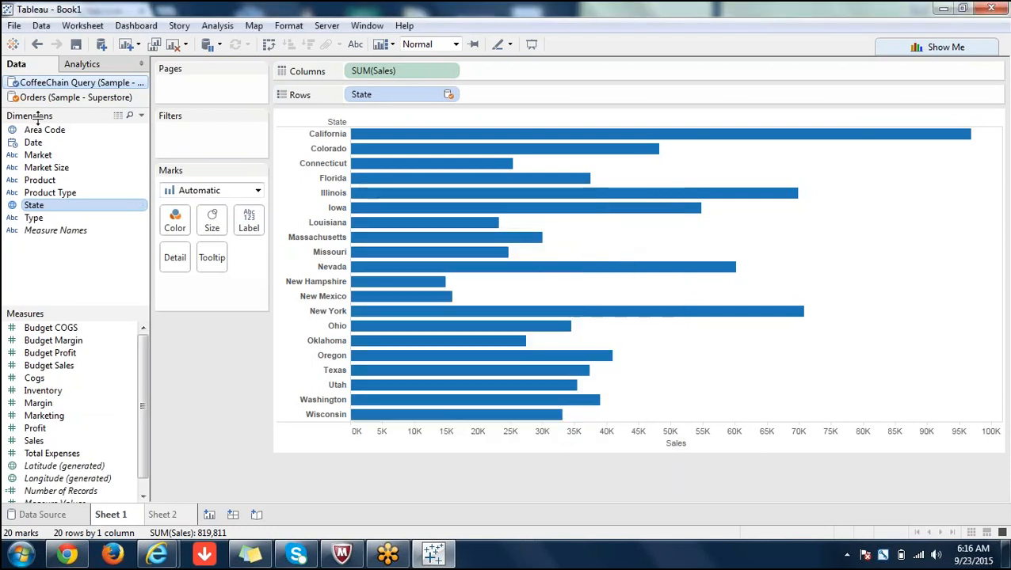
- Examine the full list of State members in the Superstore Orders source through its aliases, leaving them unedited
{"action": "left_click", "coordinate": [48, 96]}
{"action": "right_click", "coordinate": [55, 265]}
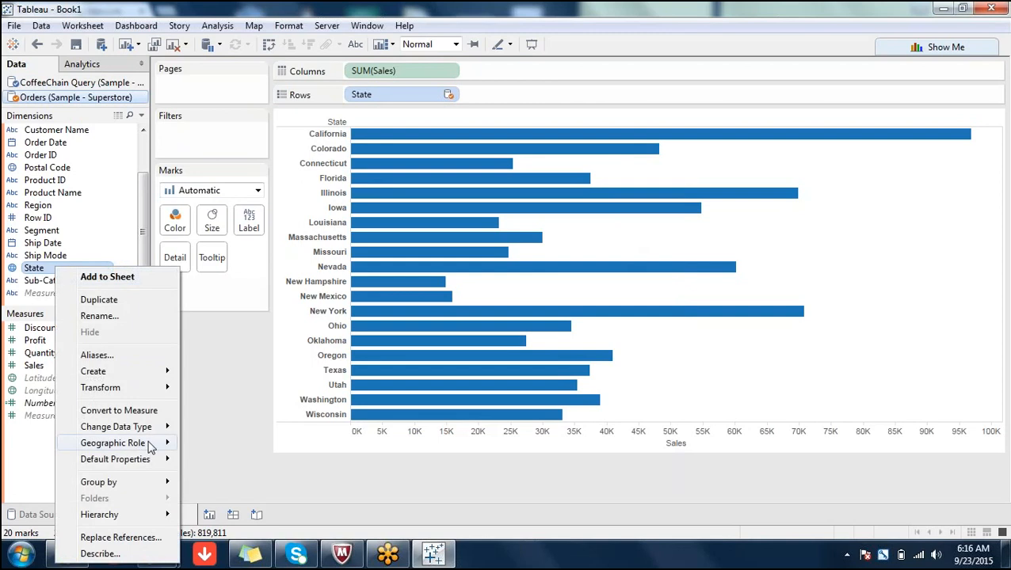
{"action": "left_click", "coordinate": [134, 362]}
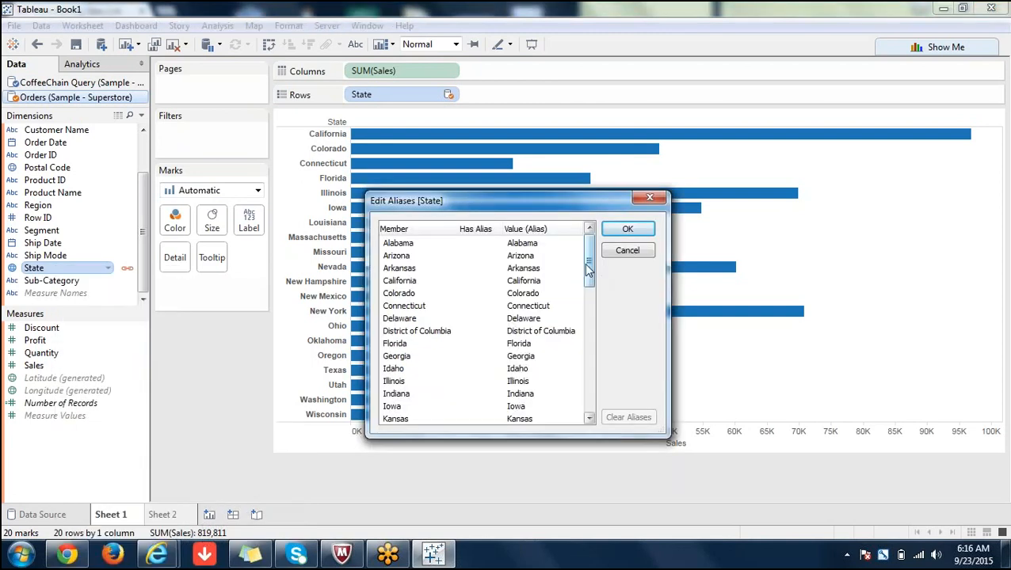
{"action": "left_click_drag", "start_coordinate": [587, 270], "coordinate": [587, 270]}
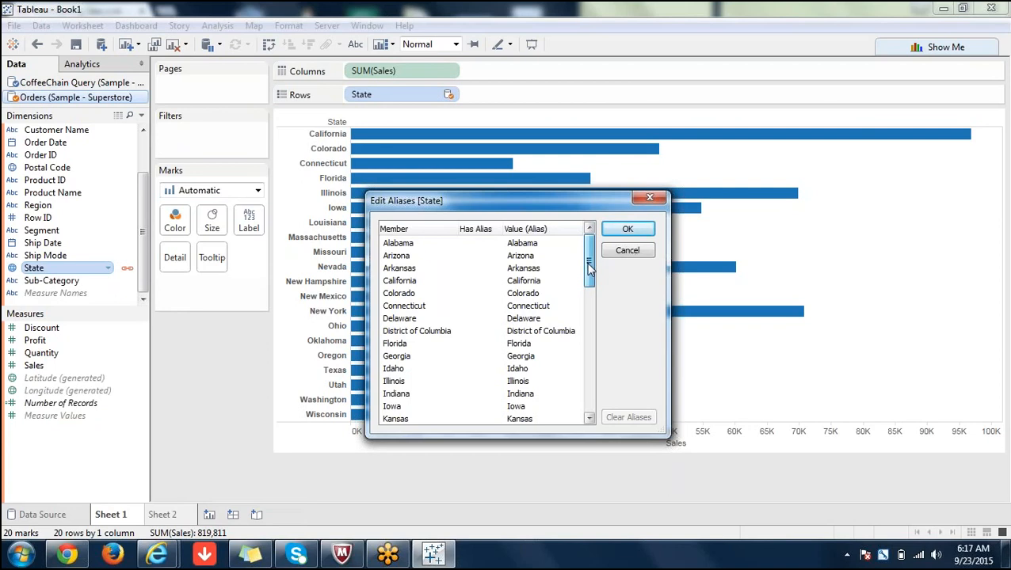
{"action": "left_click_drag", "start_coordinate": [588, 270], "coordinate": [589, 273]}
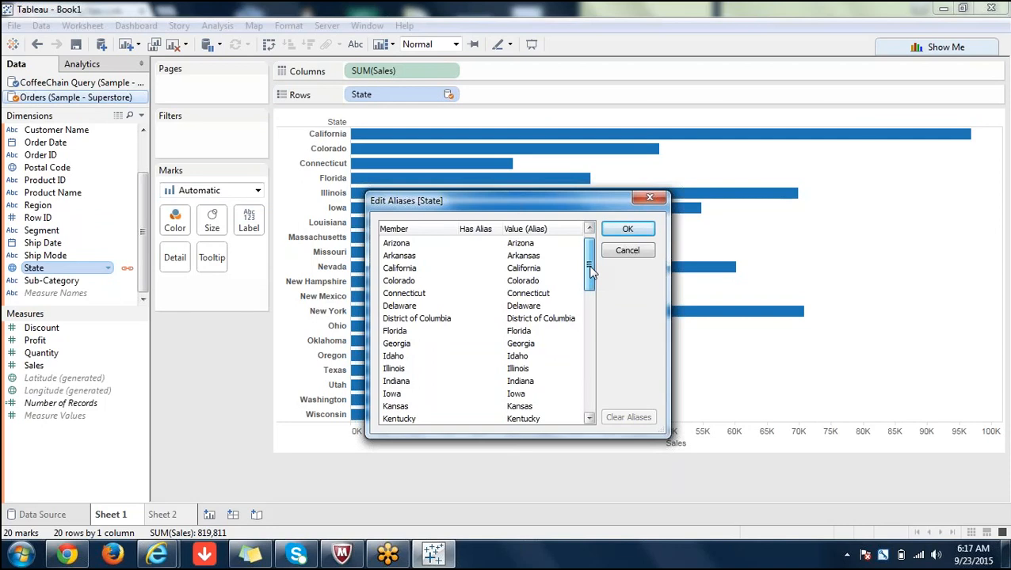
{"action": "left_click_drag", "start_coordinate": [590, 271], "coordinate": [590, 272]}
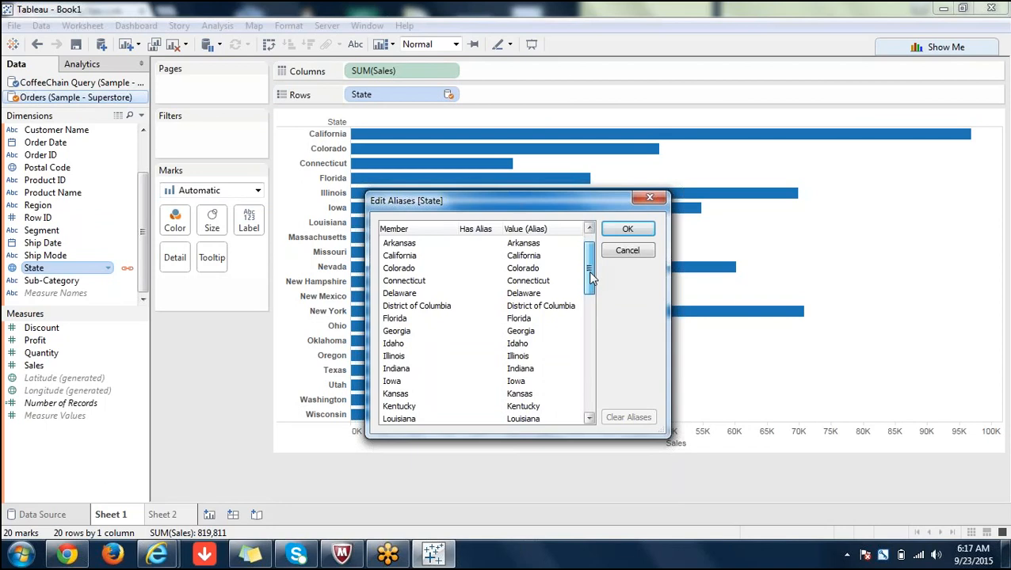
{"action": "left_click_drag", "start_coordinate": [590, 275], "coordinate": [590, 420]}
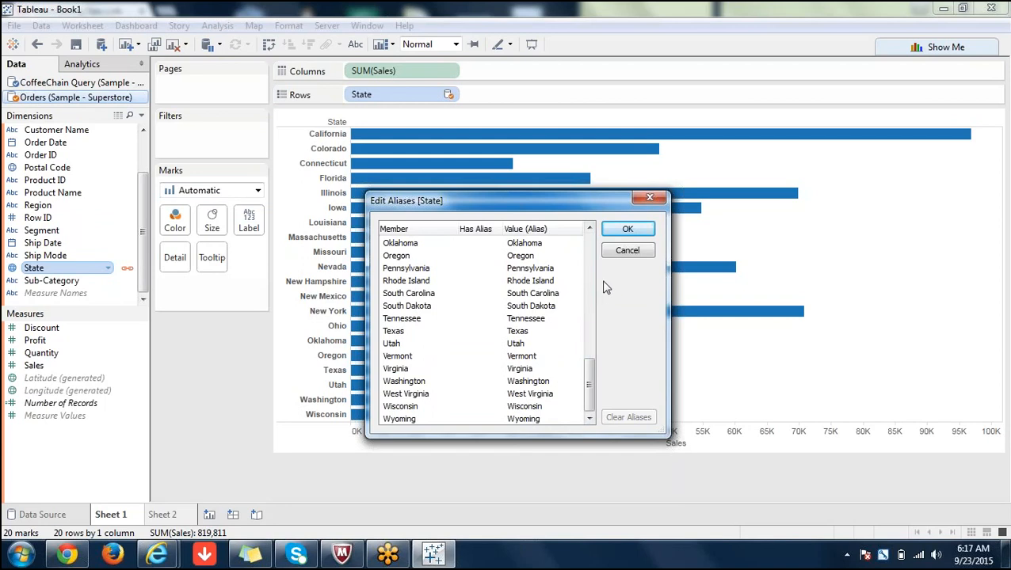
{"action": "left_click", "coordinate": [627, 250]}
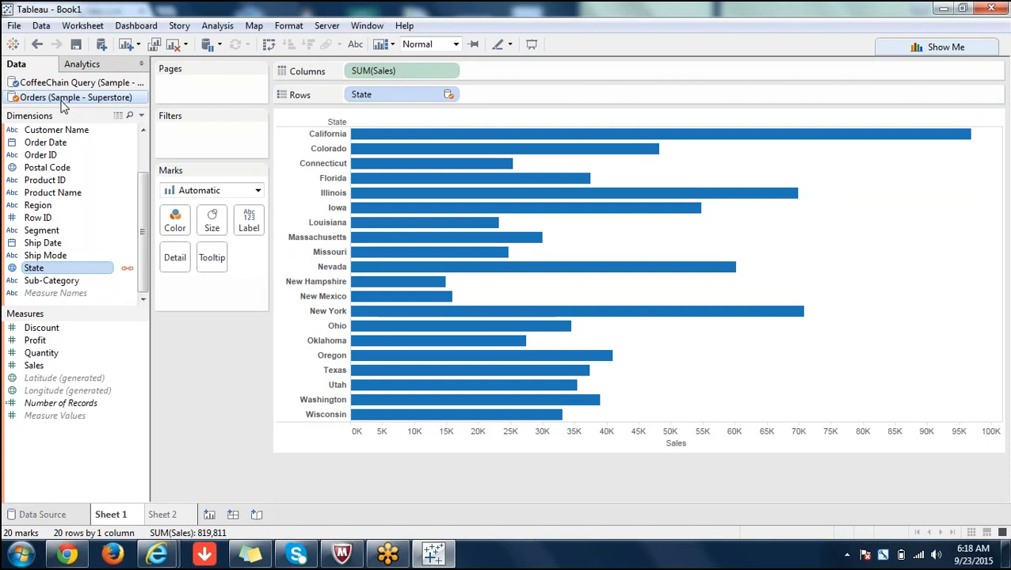
- Compare the Sheet 2 sales chart with the one on Sheet 1 and inspect individual state bars
{"action": "left_click", "coordinate": [164, 514]}
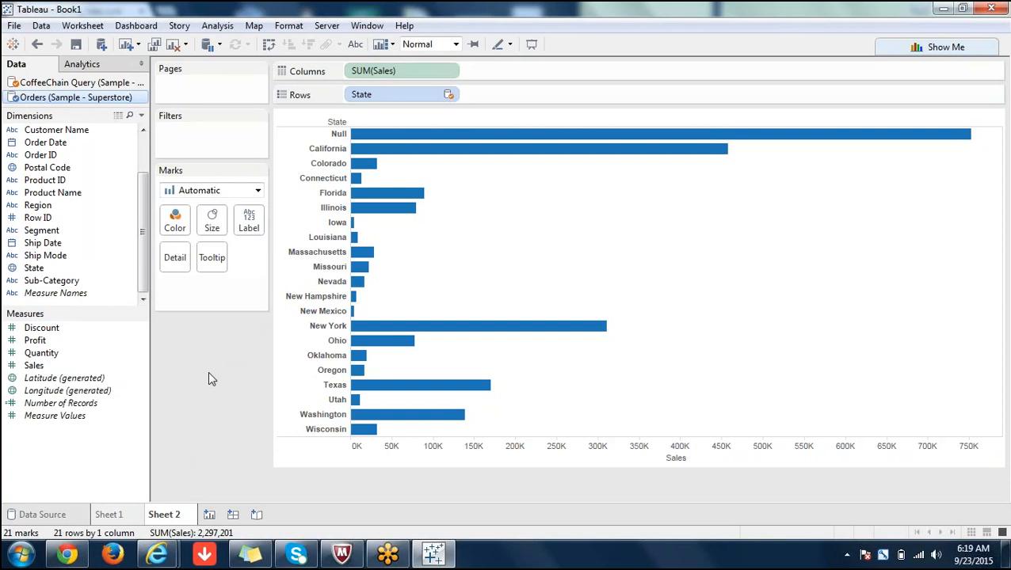
{"action": "left_click", "coordinate": [119, 514]}
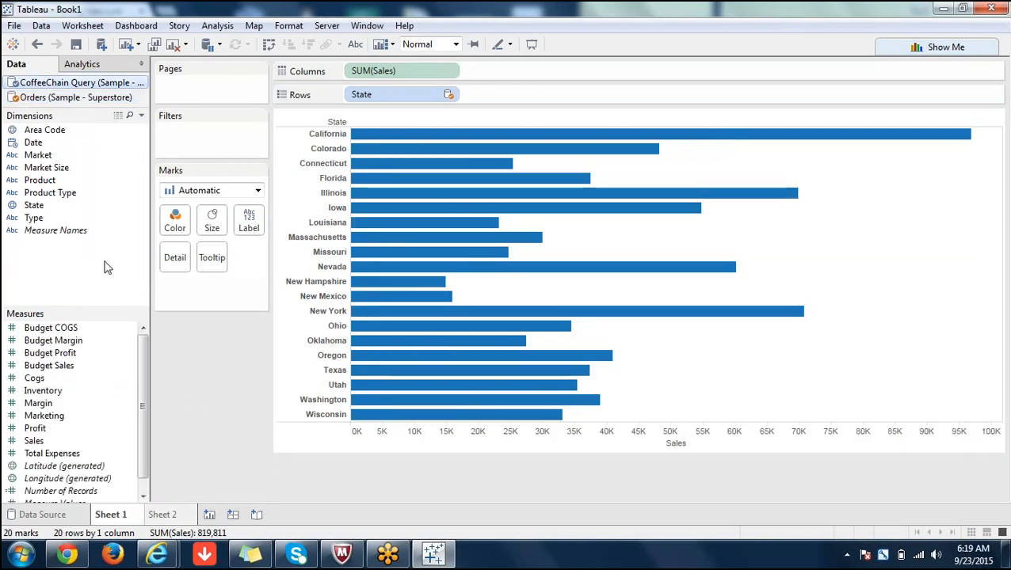
{"action": "mouse_move", "coordinate": [446, 169]}
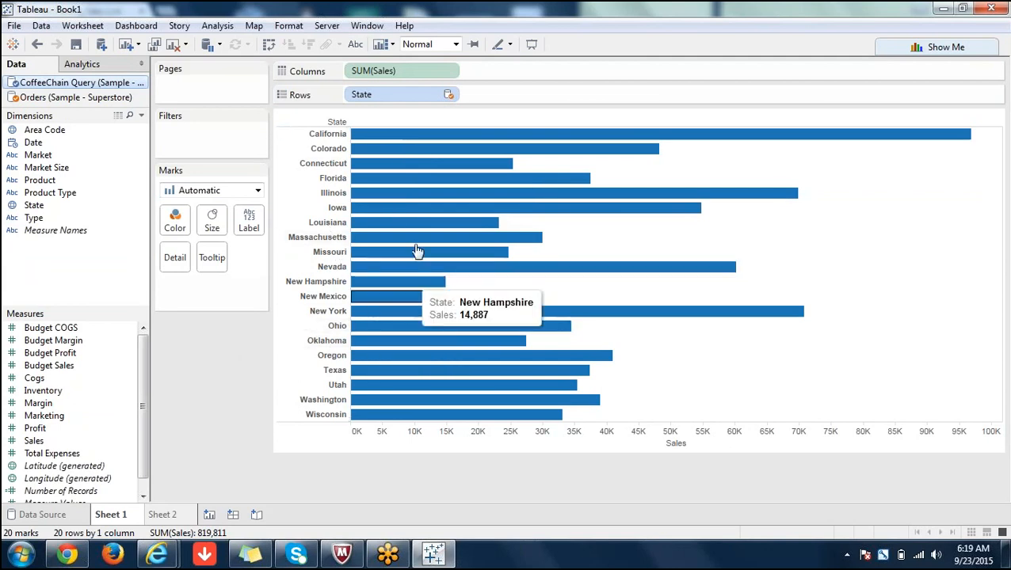
- Exclude the Null state bar from the Sheet 2 sales chart
{"action": "left_click", "coordinate": [164, 515]}
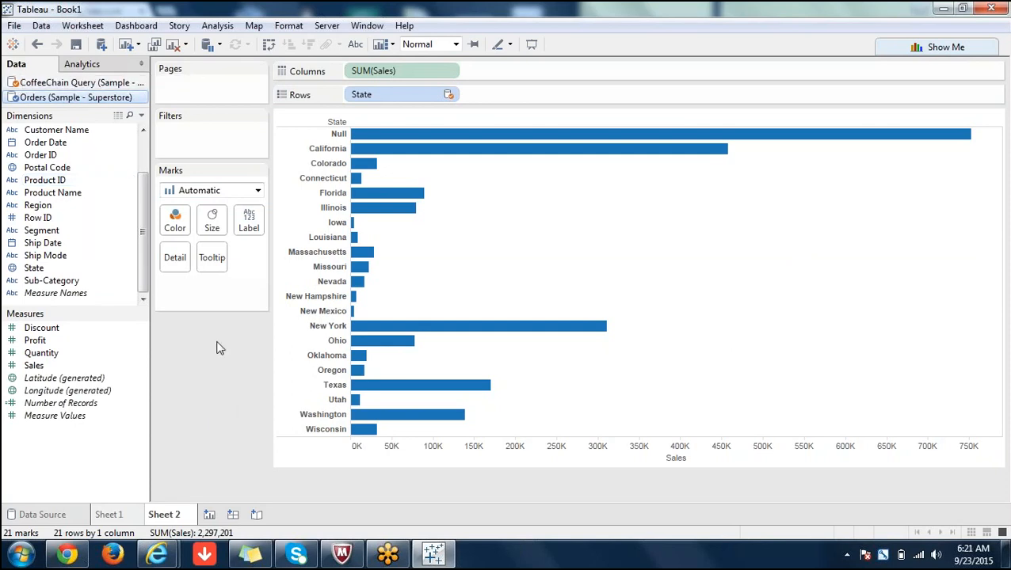
{"action": "mouse_move", "coordinate": [388, 145]}
{"action": "right_click", "coordinate": [403, 139]}
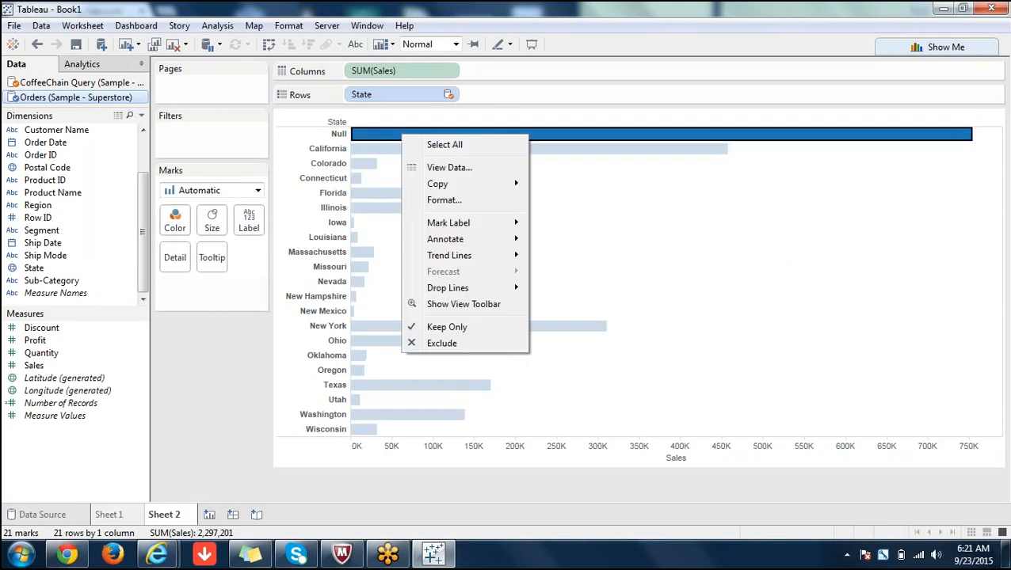
{"action": "left_click", "coordinate": [234, 399]}
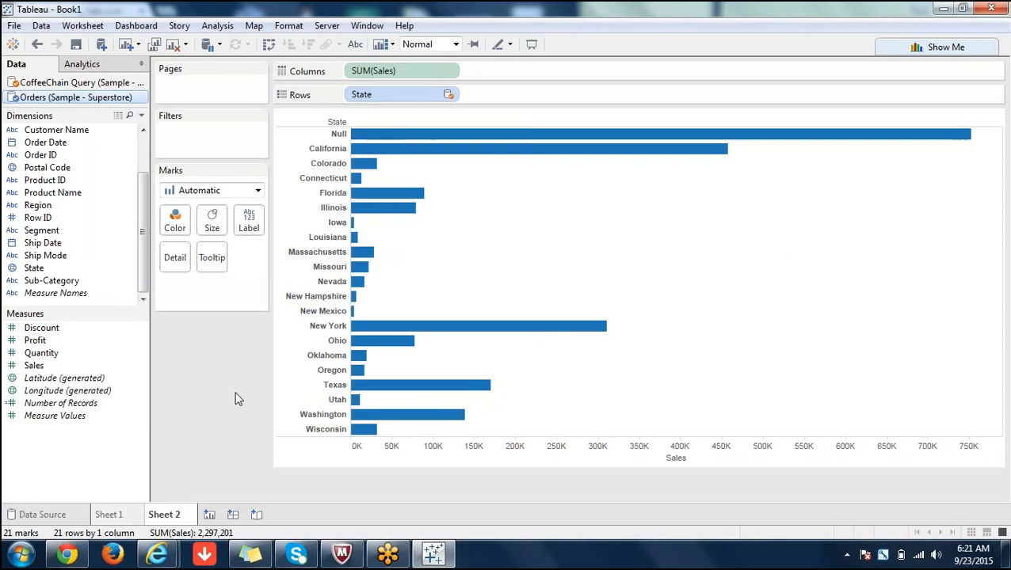
{"action": "left_click", "coordinate": [388, 136]}
{"action": "right_click", "coordinate": [388, 137]}
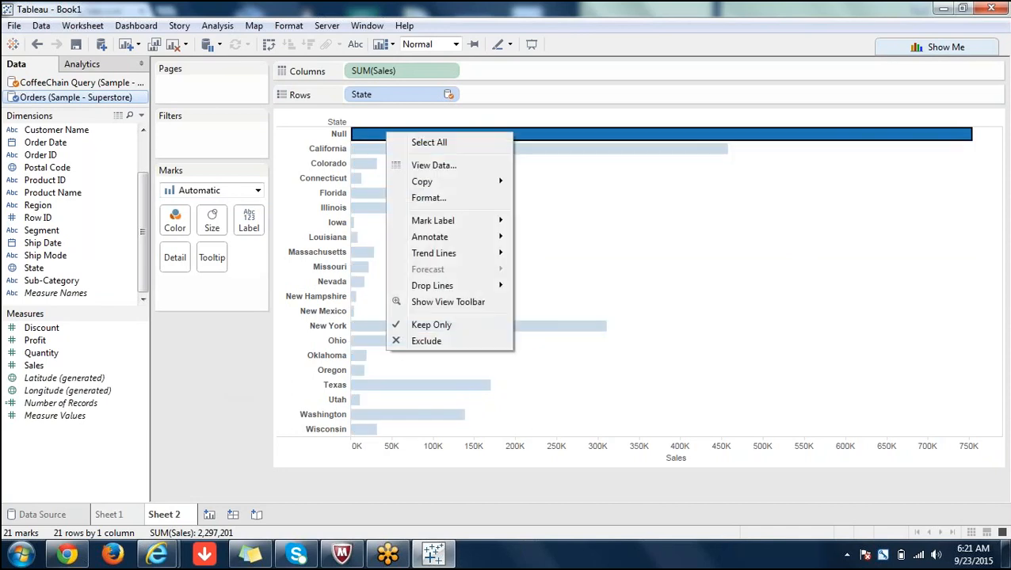
{"action": "left_click", "coordinate": [464, 342]}
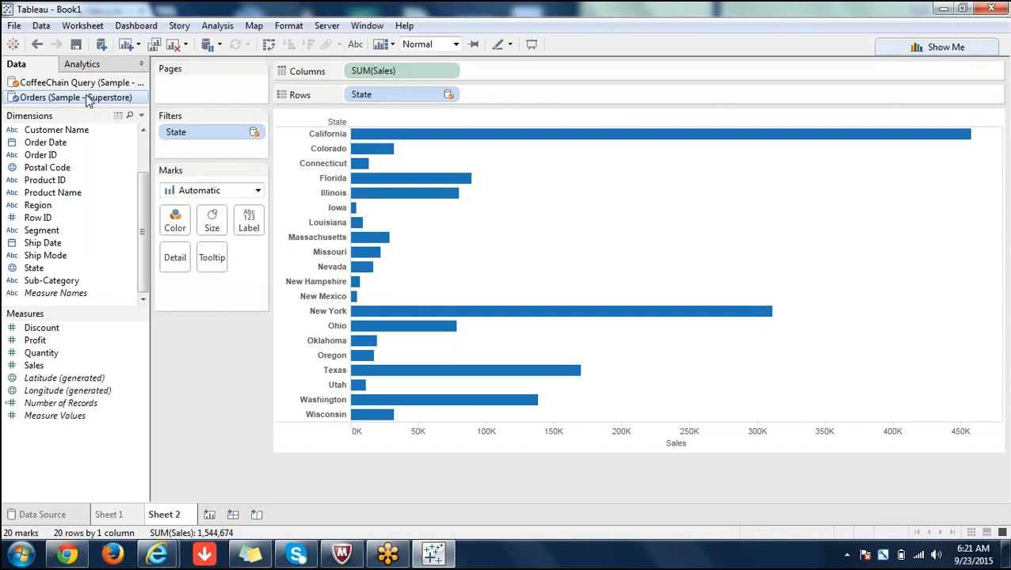
{"action": "mouse_move", "coordinate": [360, 134]}
- Add a worksheet and define a custom relationship mapping the primary Orders State field to the secondary CoffeeChain Query Market field
{"action": "left_click", "coordinate": [209, 515]}
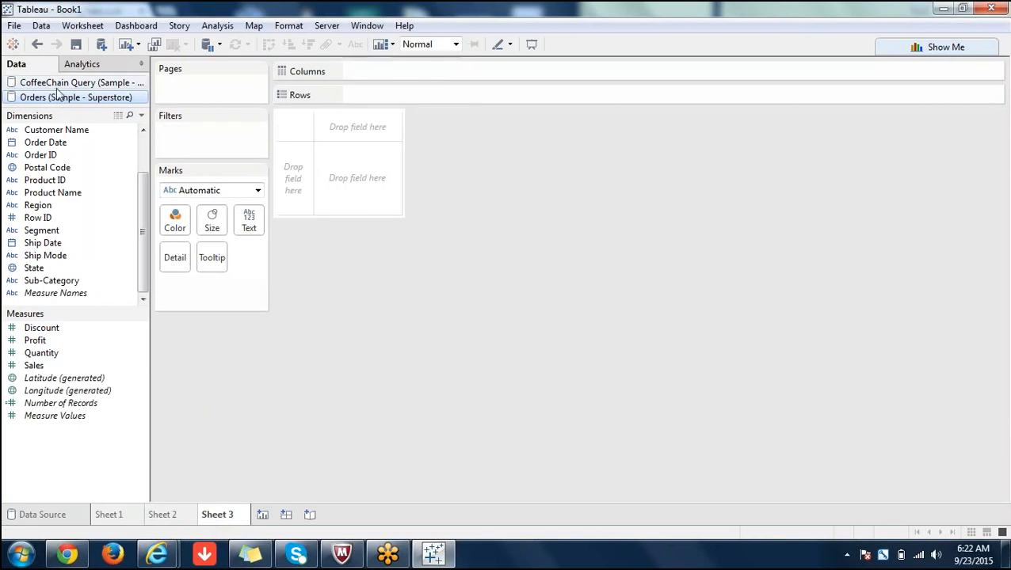
{"action": "left_click", "coordinate": [40, 26]}
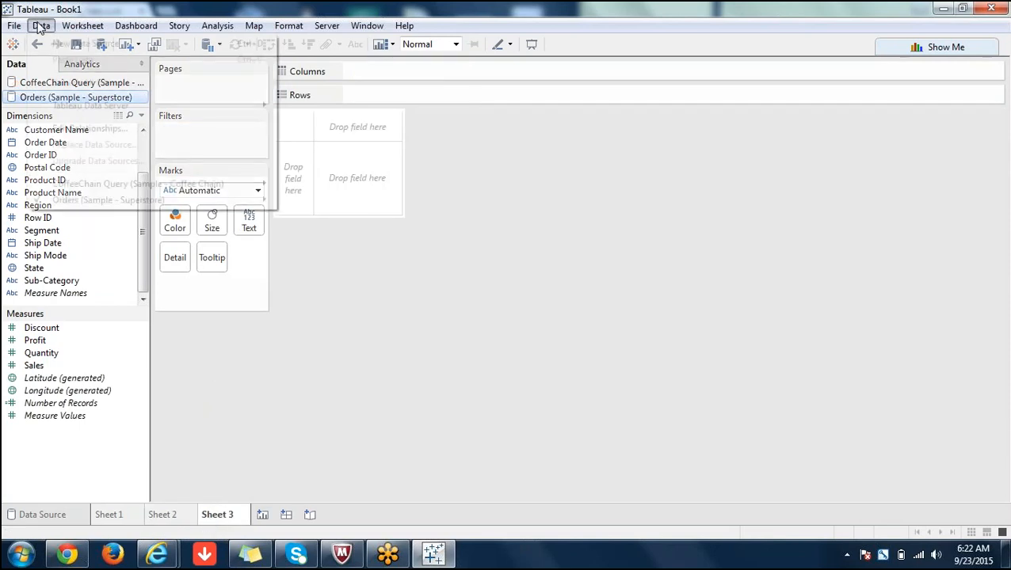
{"action": "left_click", "coordinate": [89, 128]}
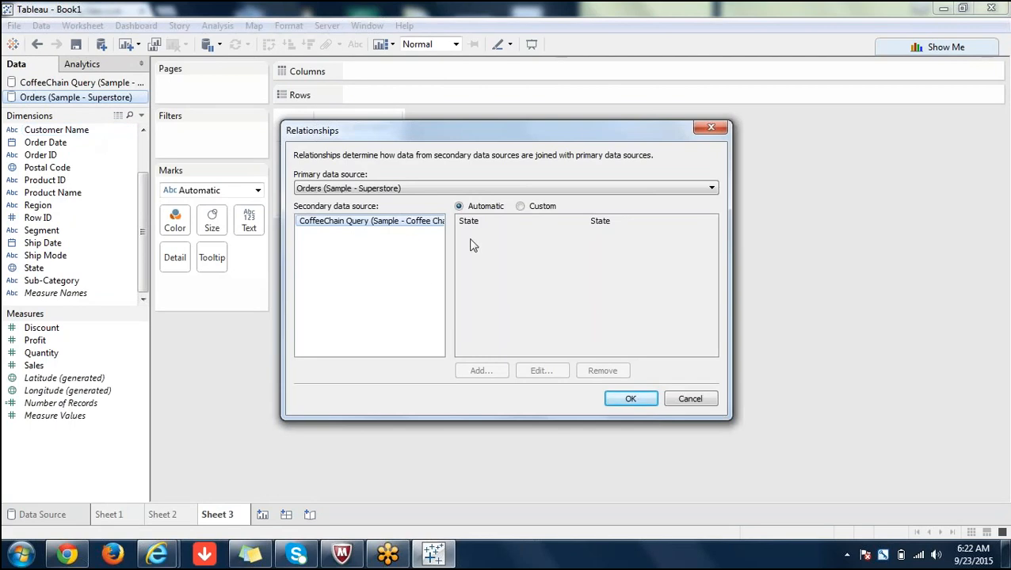
{"action": "left_click", "coordinate": [520, 206]}
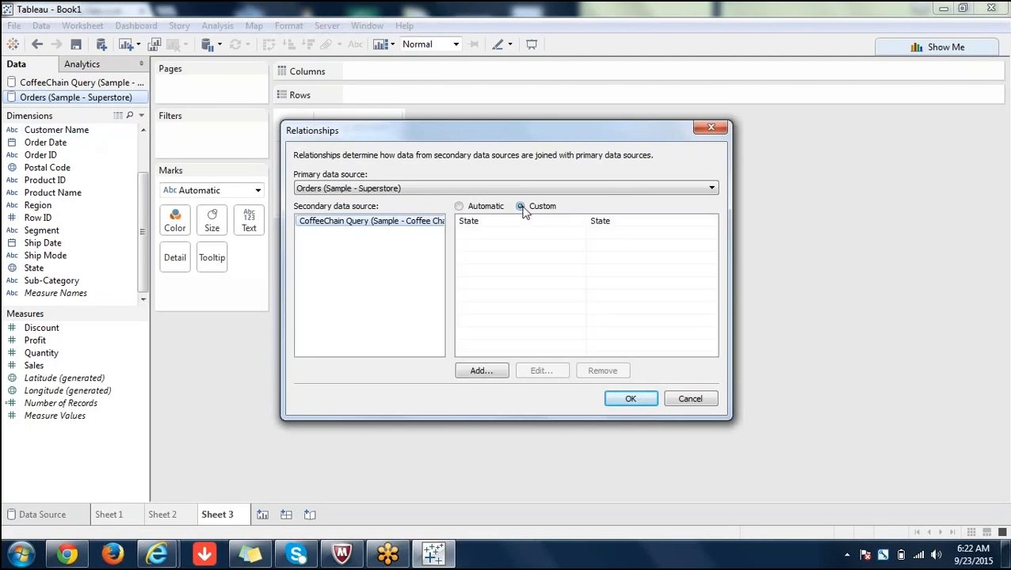
{"action": "left_click", "coordinate": [490, 375]}
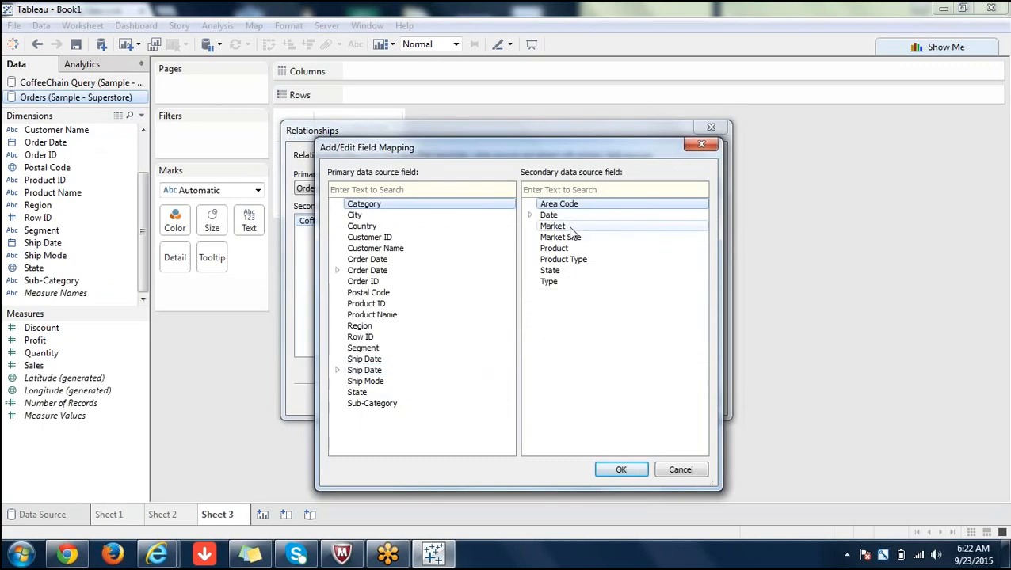
{"action": "left_click", "coordinate": [569, 227]}
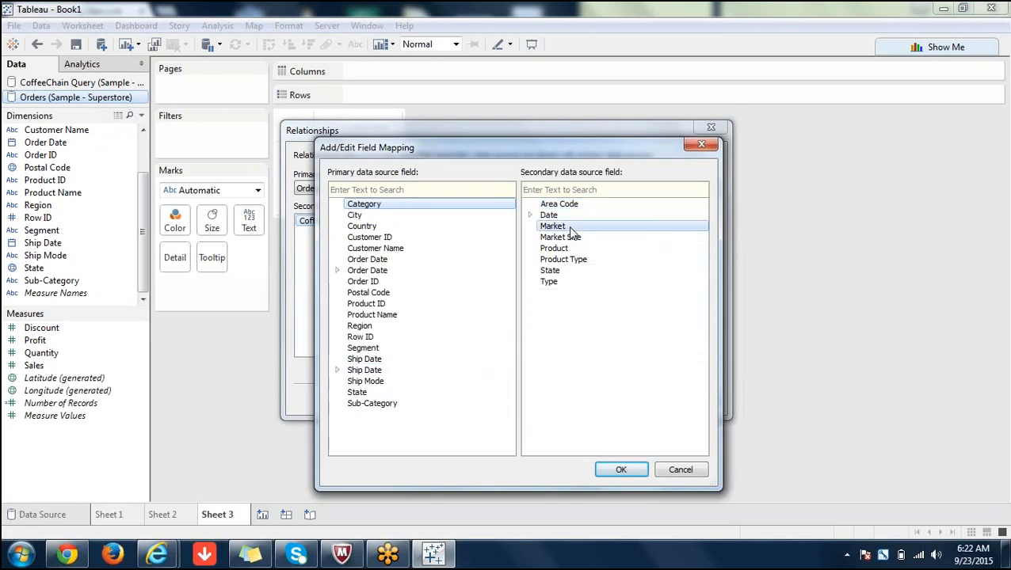
{"action": "left_click", "coordinate": [361, 393]}
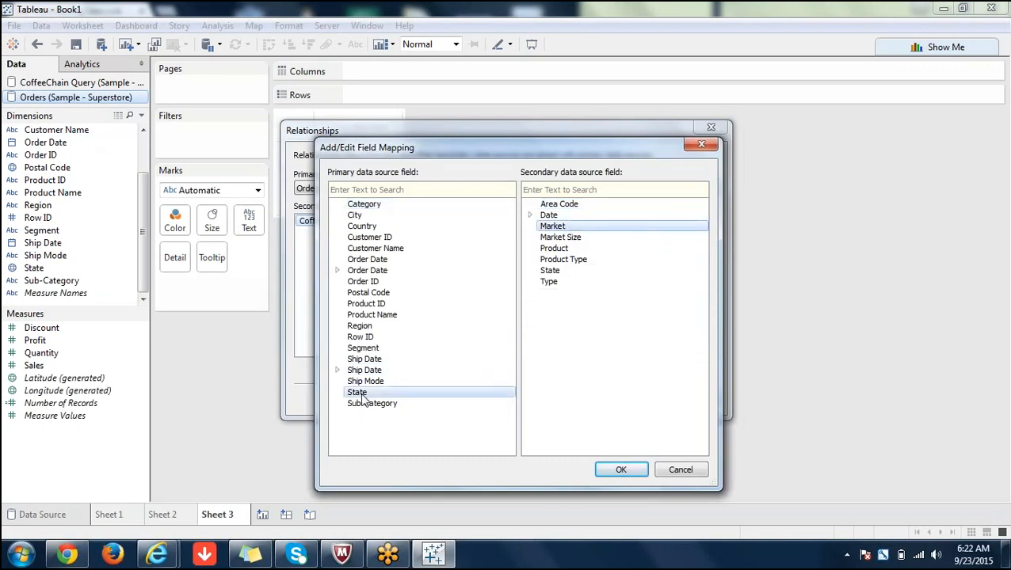
{"action": "left_click", "coordinate": [636, 476]}
{"action": "left_click", "coordinate": [551, 296]}
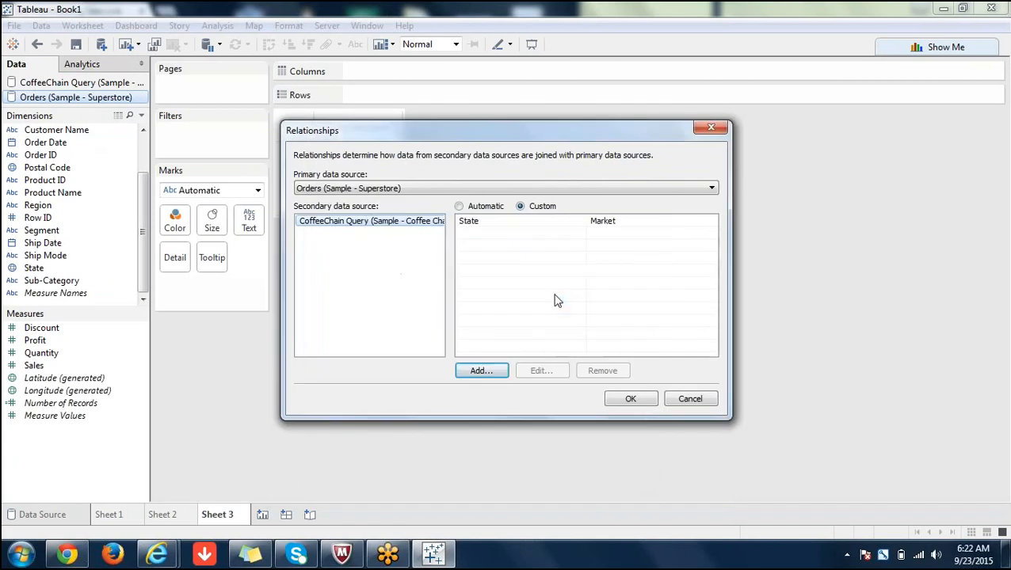
{"action": "left_click", "coordinate": [634, 402]}
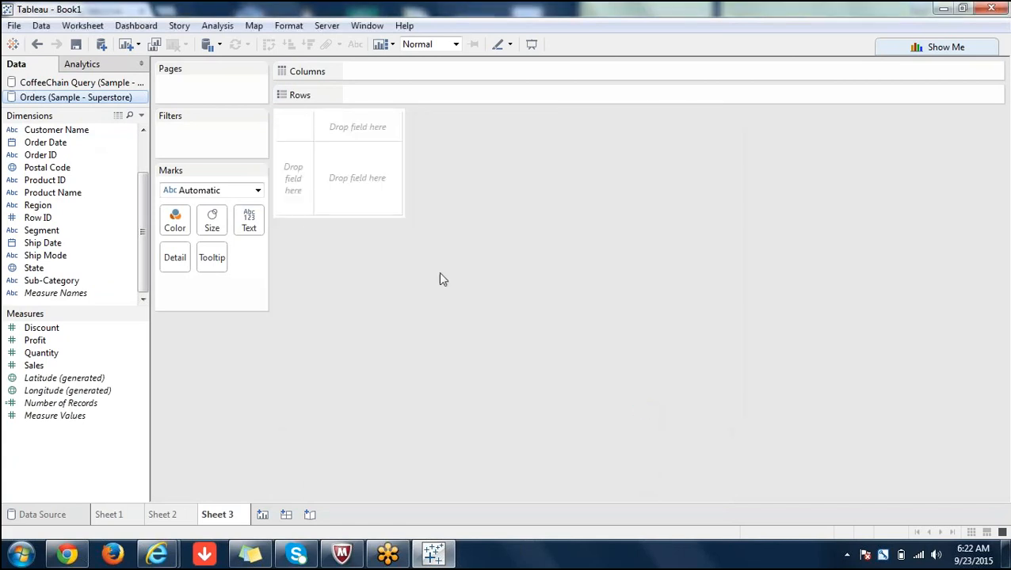
- Chart Superstore Orders Sales by the CoffeeChain Query State field on Sheet 3, with the axes swapped for a horizontal bar
{"action": "double_click", "coordinate": [50, 367]}
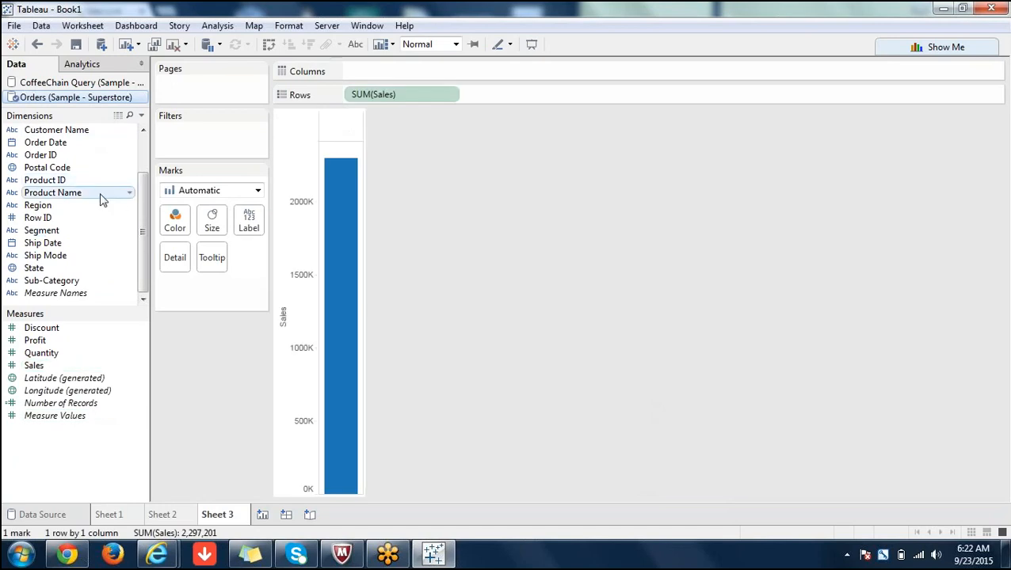
{"action": "left_click", "coordinate": [81, 85]}
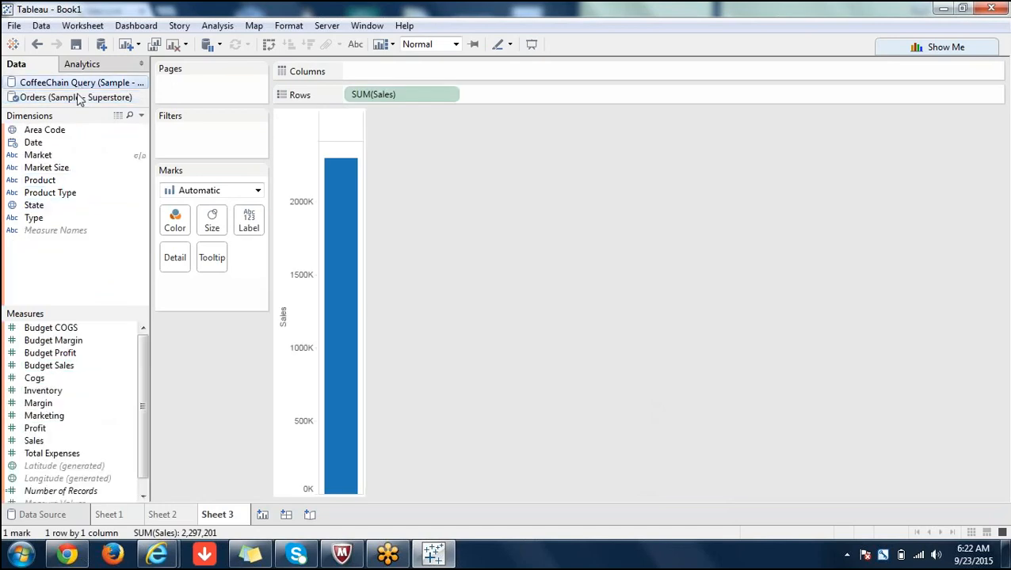
{"action": "double_click", "coordinate": [44, 207]}
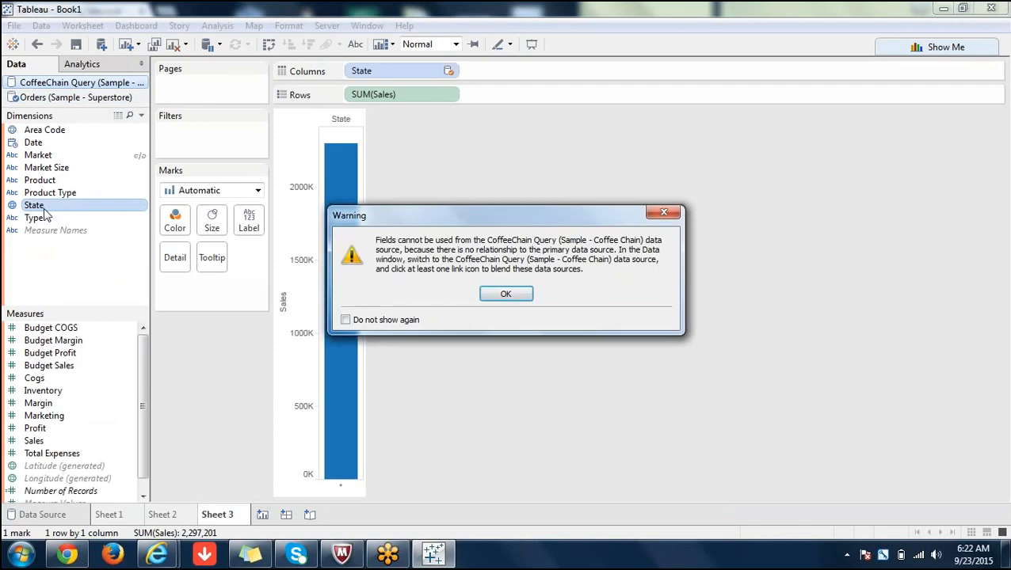
{"action": "left_click", "coordinate": [514, 298]}
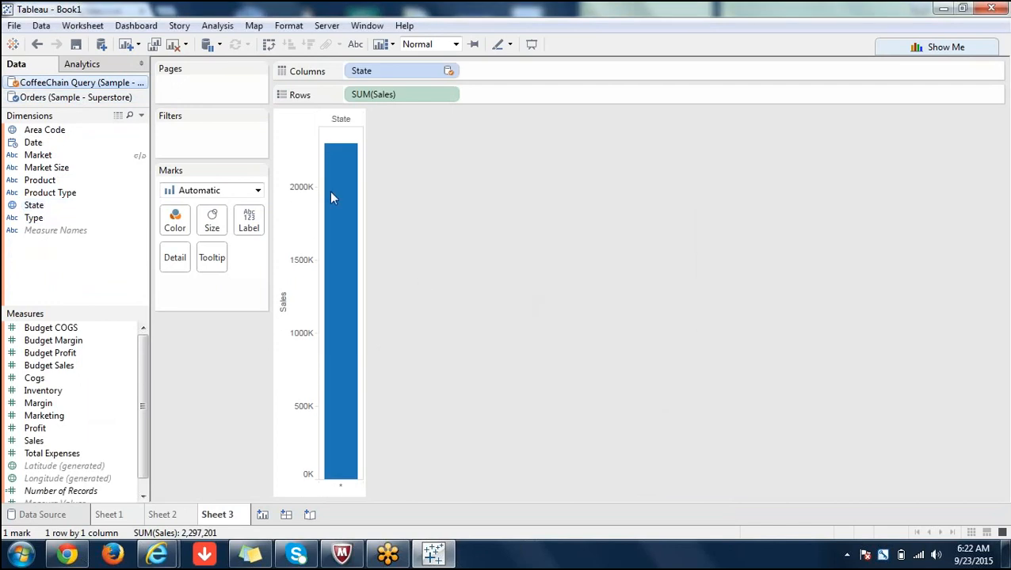
{"action": "left_click", "coordinate": [267, 47]}
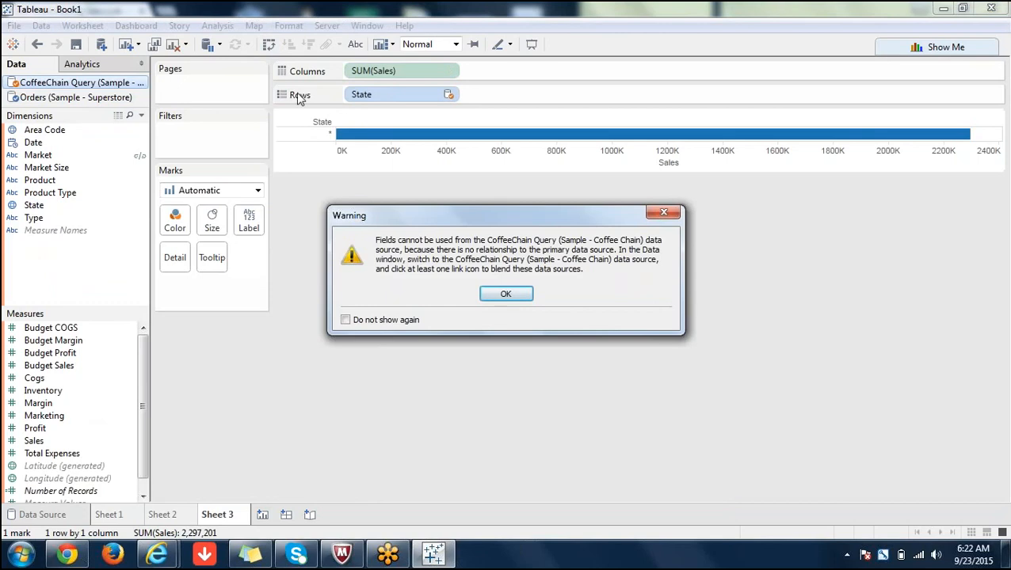
{"action": "left_click", "coordinate": [503, 294]}
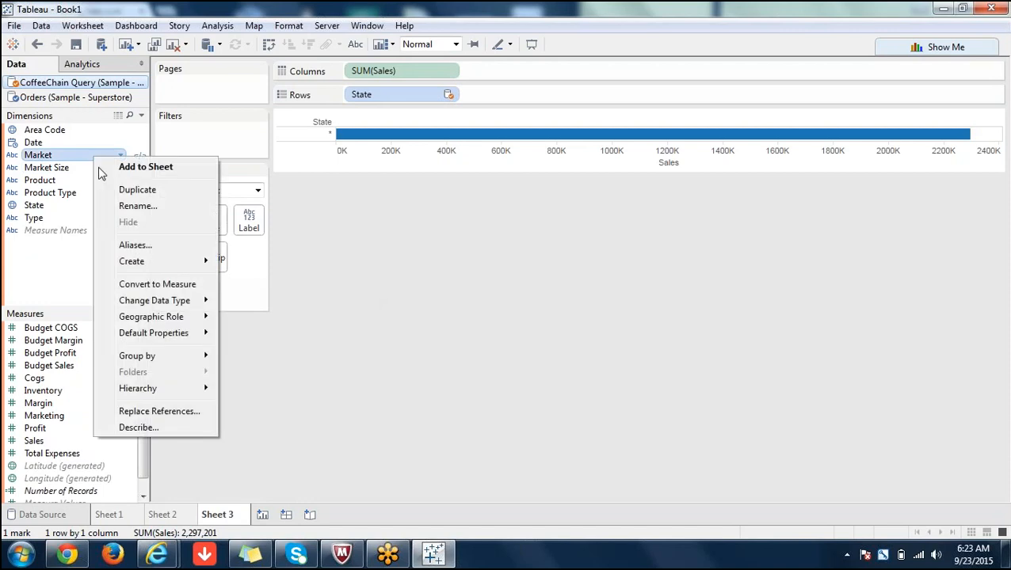
- Review the CoffeeChain Query Market members through its aliases, and compare the sales charts on Sheet 1, Sheet 2 and Sheet 3
{"action": "left_click", "coordinate": [147, 247]}
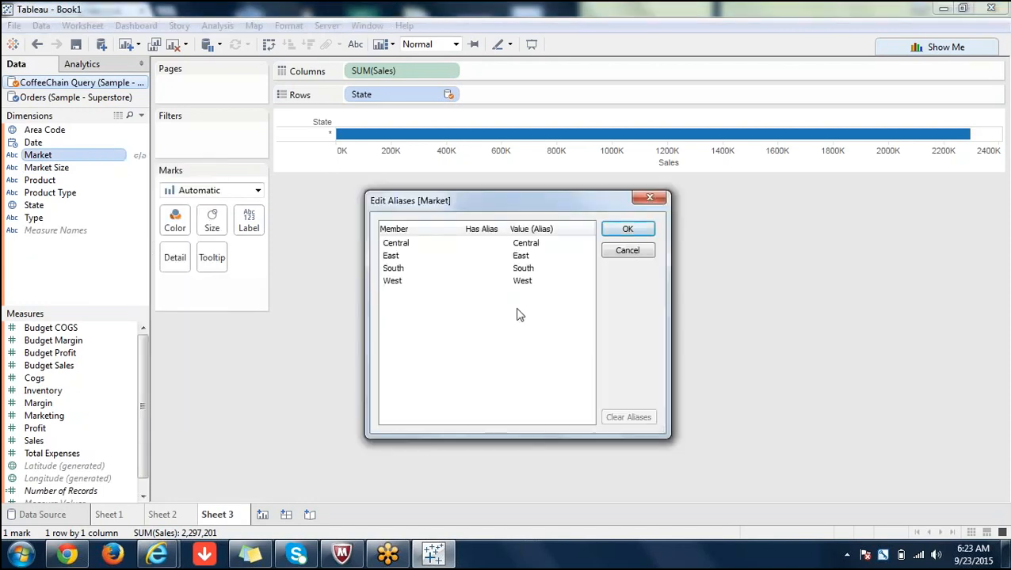
{"action": "left_click", "coordinate": [636, 251]}
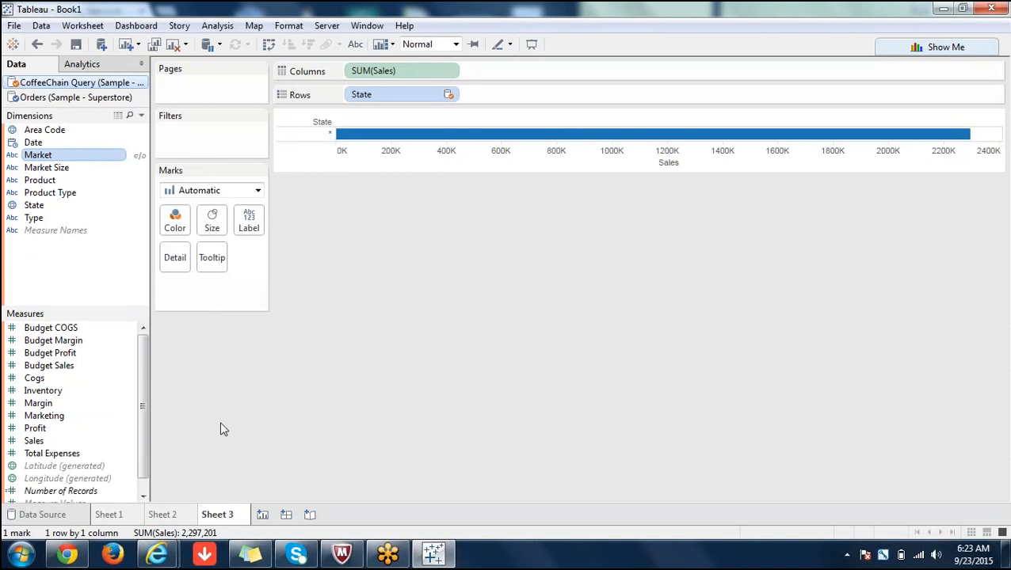
{"action": "left_click", "coordinate": [109, 518]}
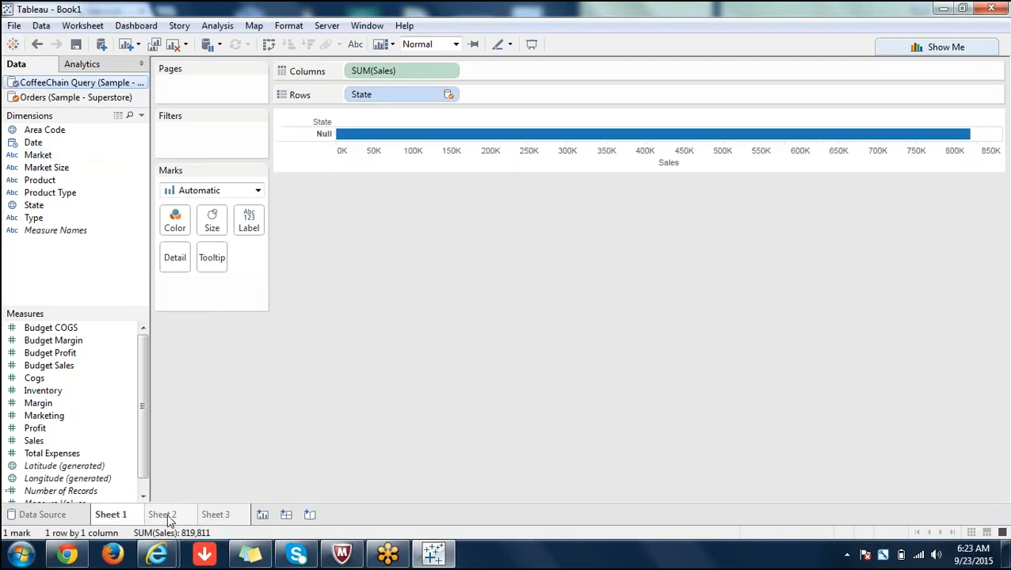
{"action": "mouse_move", "coordinate": [167, 521]}
{"action": "left_click", "coordinate": [164, 516]}
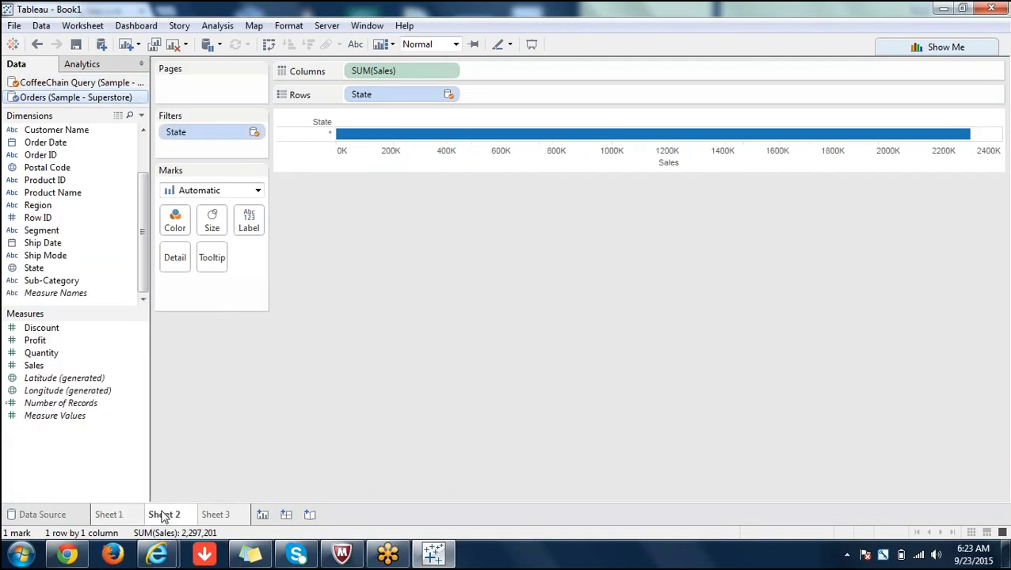
{"action": "left_click", "coordinate": [217, 515]}
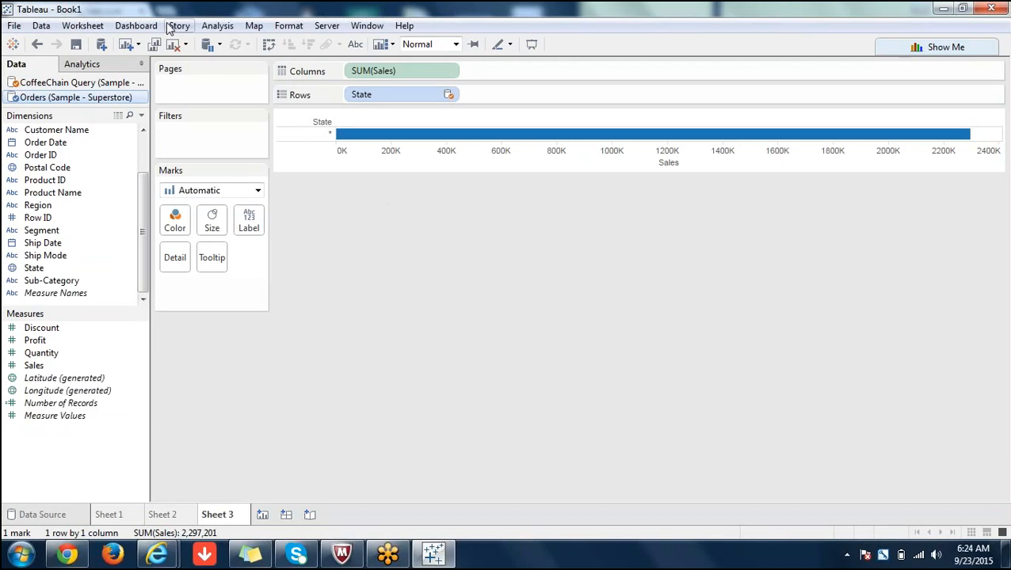
- Edit the custom relationship so the primary Orders State field maps to the secondary CoffeeChain Query State field
{"action": "left_click", "coordinate": [46, 28]}
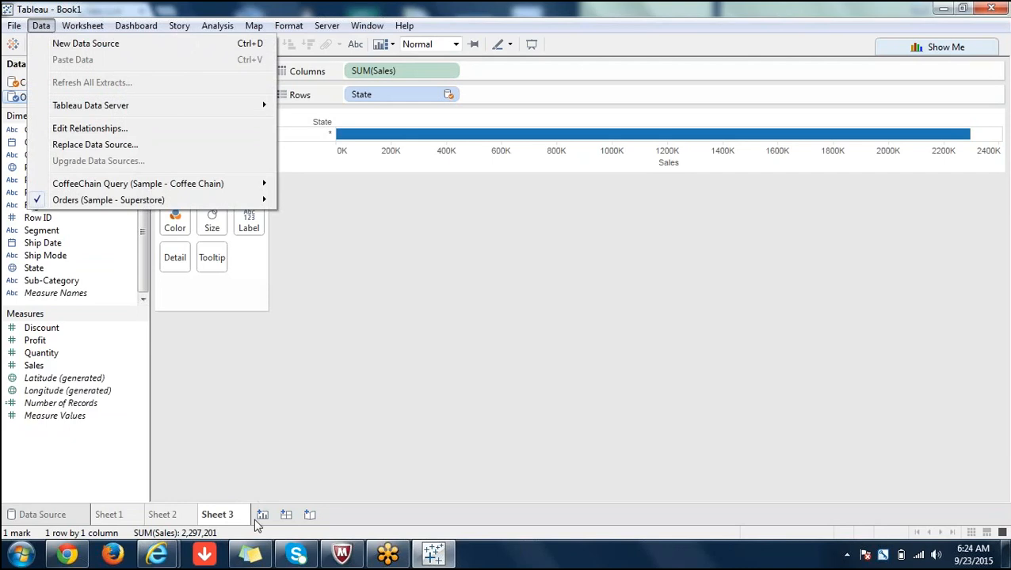
{"action": "left_click", "coordinate": [107, 129]}
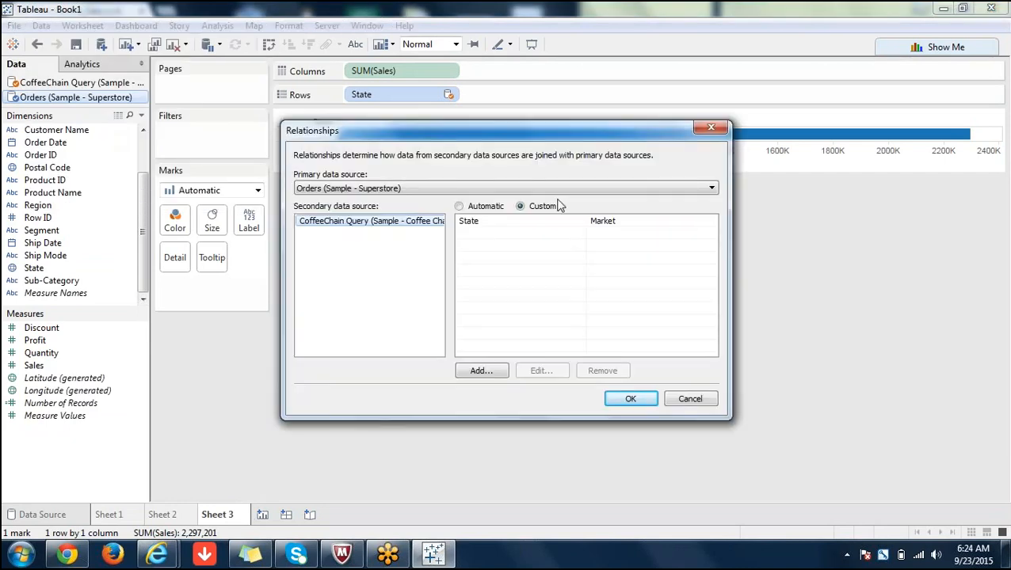
{"action": "left_click", "coordinate": [634, 222]}
{"action": "left_click", "coordinate": [533, 372]}
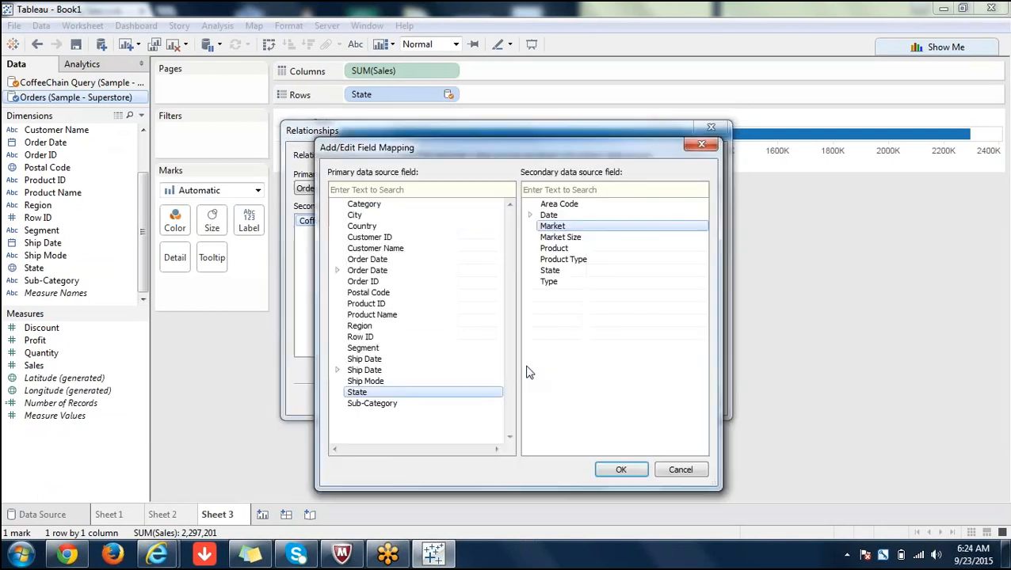
{"action": "left_click", "coordinate": [556, 271]}
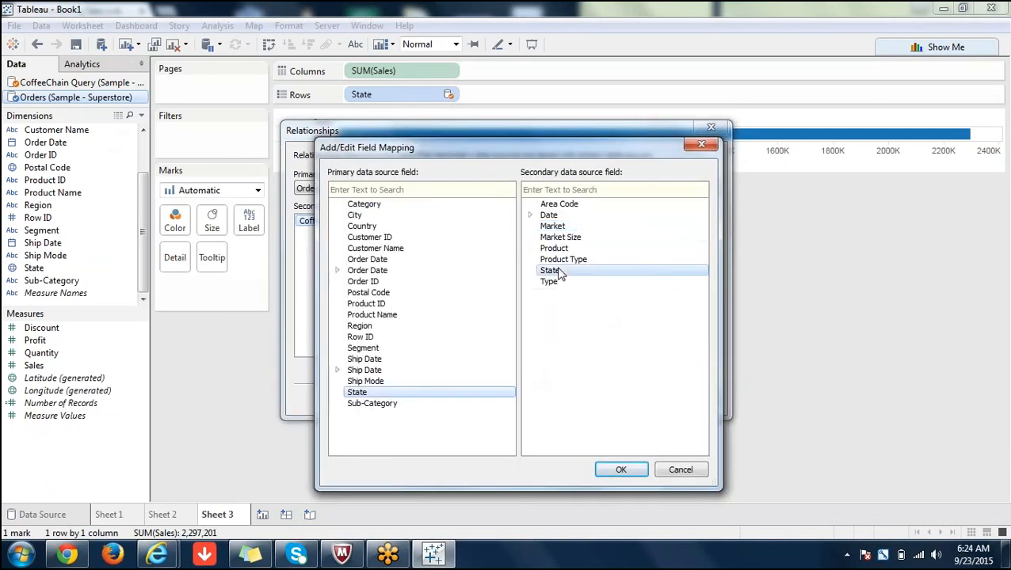
{"action": "left_click", "coordinate": [621, 470]}
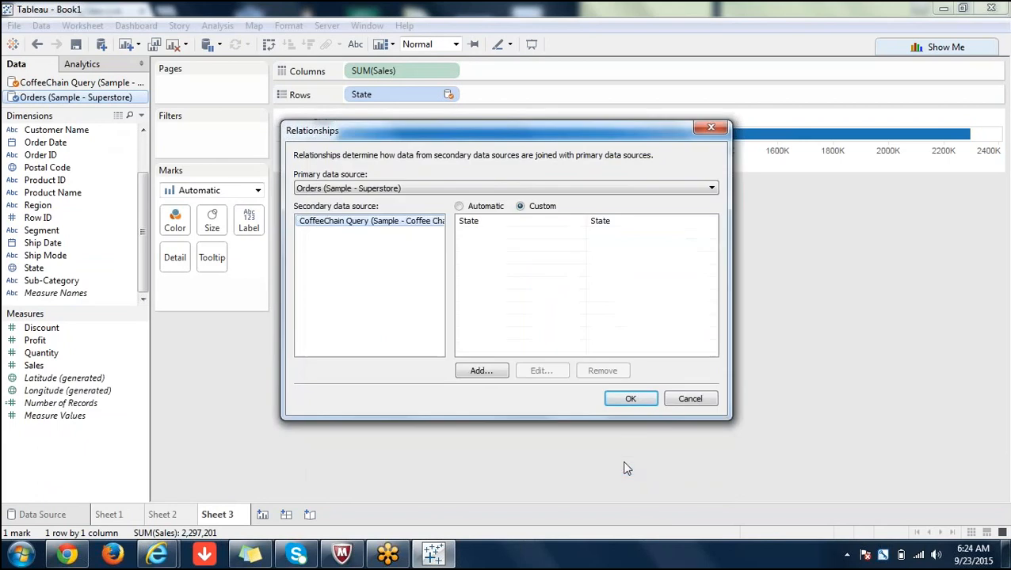
{"action": "left_click", "coordinate": [630, 400]}
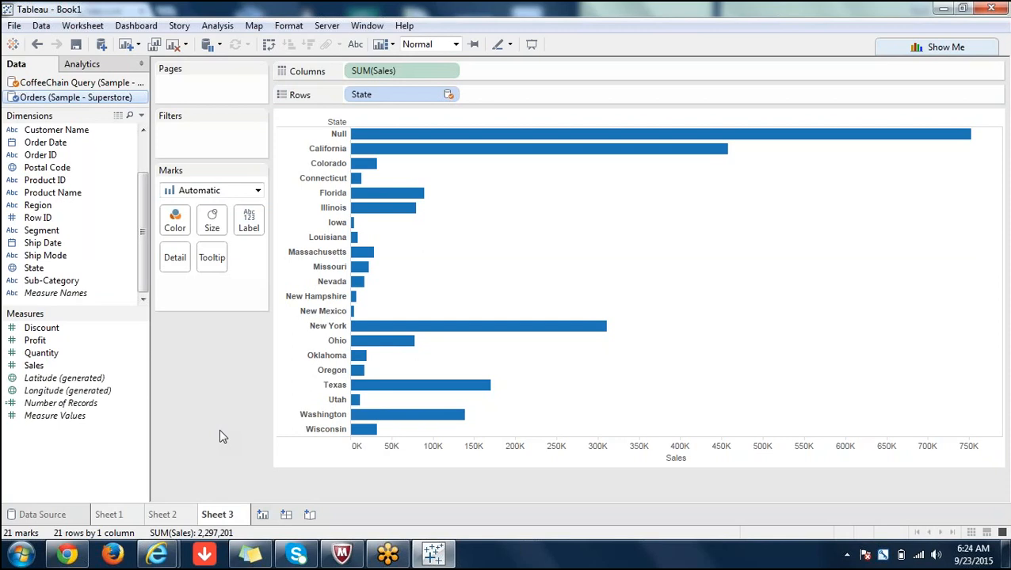
- Compare the state sales bars across Sheet 1, Sheet 2 and Sheet 3 under the State-to-State relationship
{"action": "left_click", "coordinate": [112, 515]}
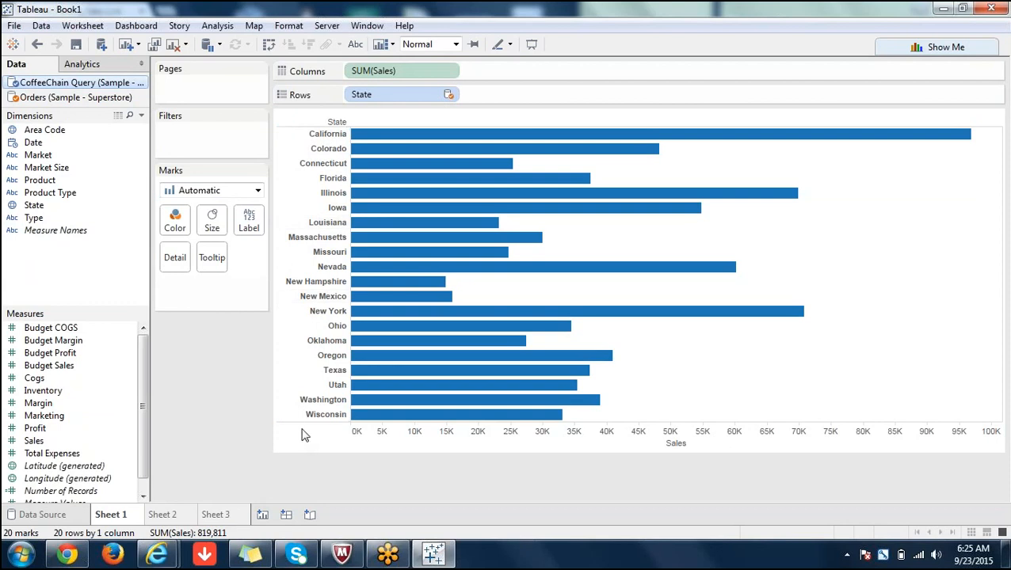
{"action": "left_click", "coordinate": [157, 518]}
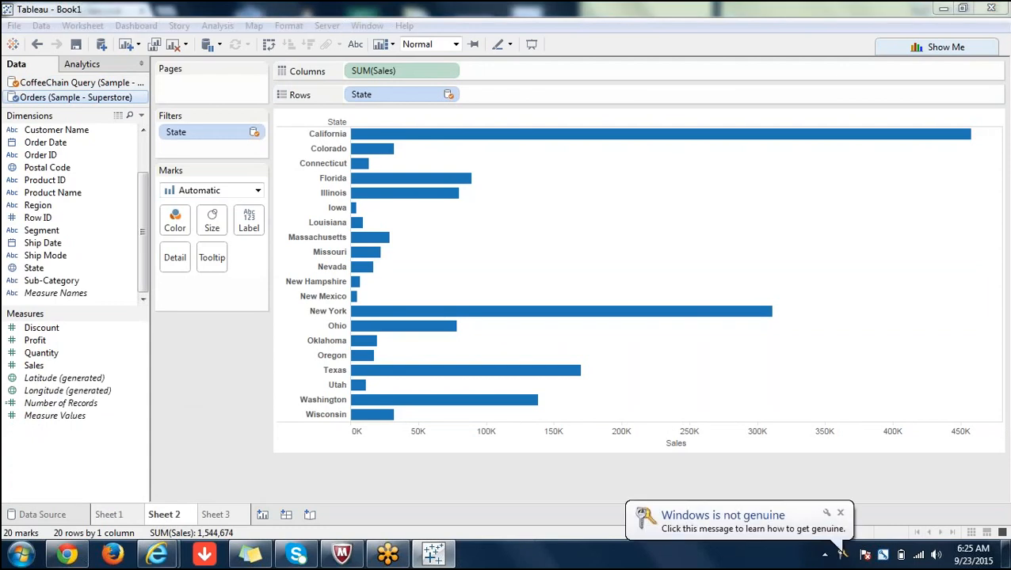
{"action": "left_click", "coordinate": [218, 515]}
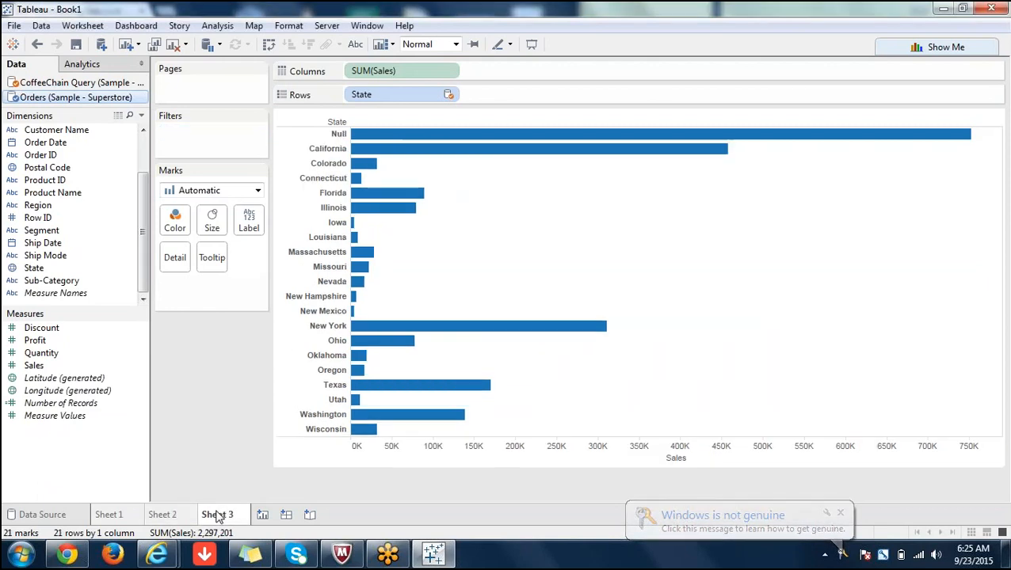
{"action": "left_click", "coordinate": [165, 517]}
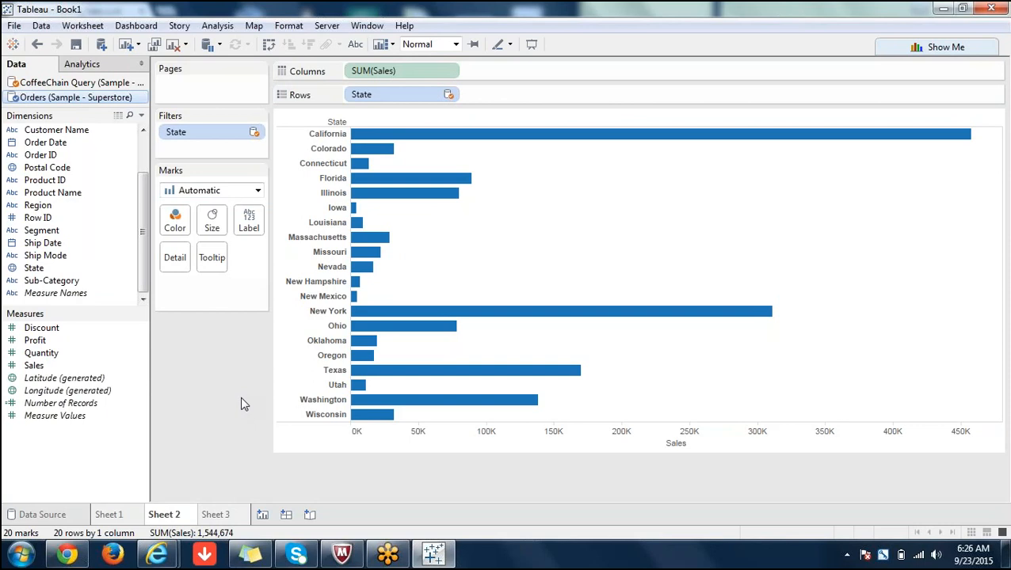
- Review the data source relationship and the available primary sources, keeping Orders (Sample - Superstore) as primary with the custom State mapping
{"action": "left_click", "coordinate": [40, 26]}
{"action": "left_click", "coordinate": [116, 131]}
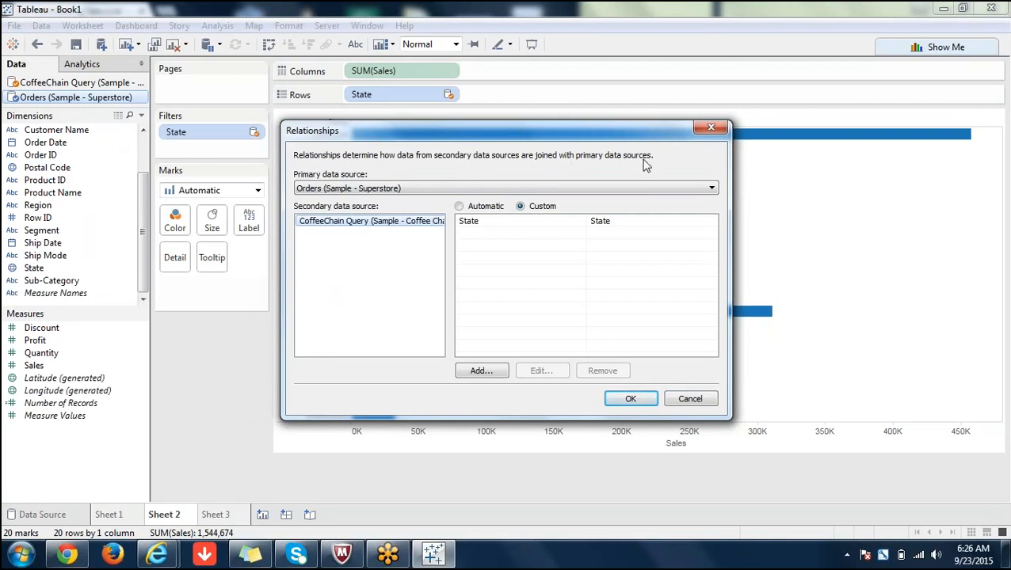
{"action": "left_click", "coordinate": [707, 188]}
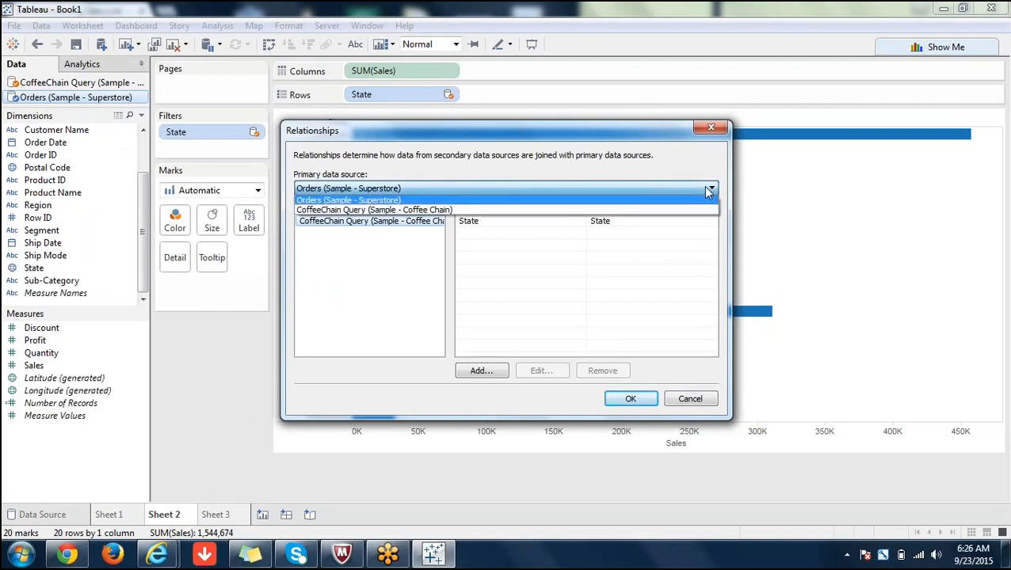
{"action": "left_click", "coordinate": [707, 189]}
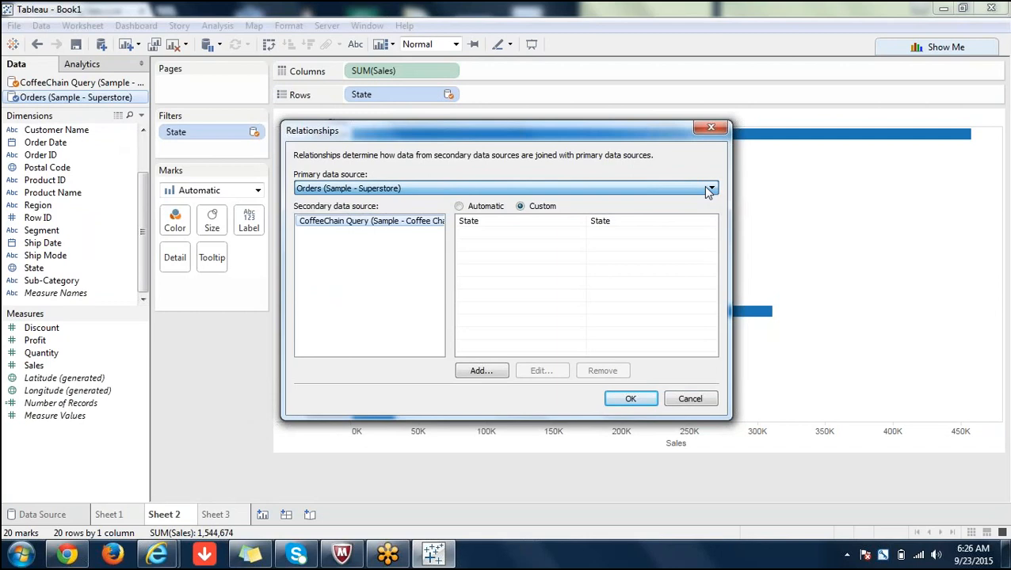
{"action": "left_click", "coordinate": [651, 399]}
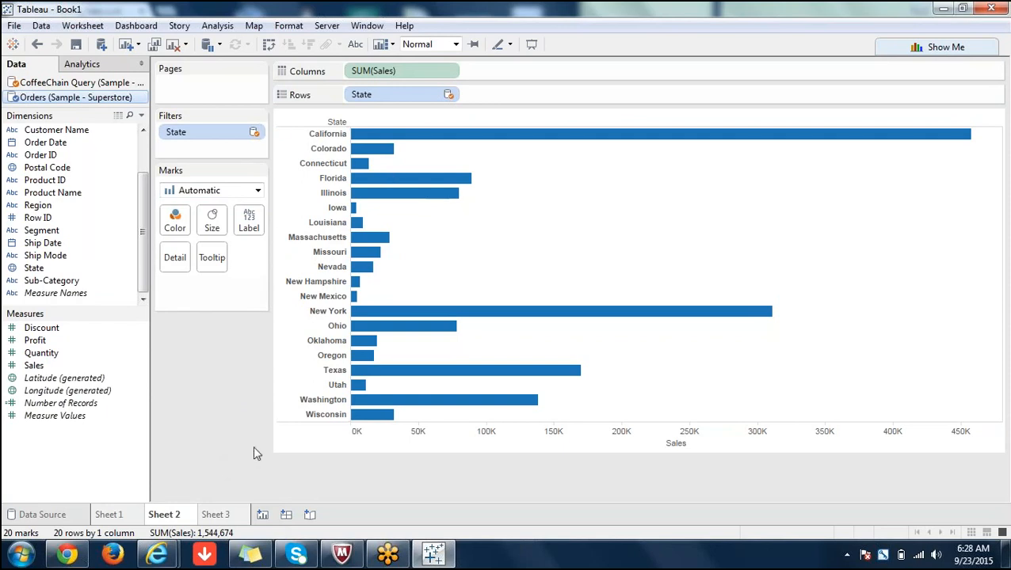
- Add a fourth worksheet, check the Sheet 2 sales chart again, and return to the blank sheet
{"action": "left_click", "coordinate": [262, 516]}
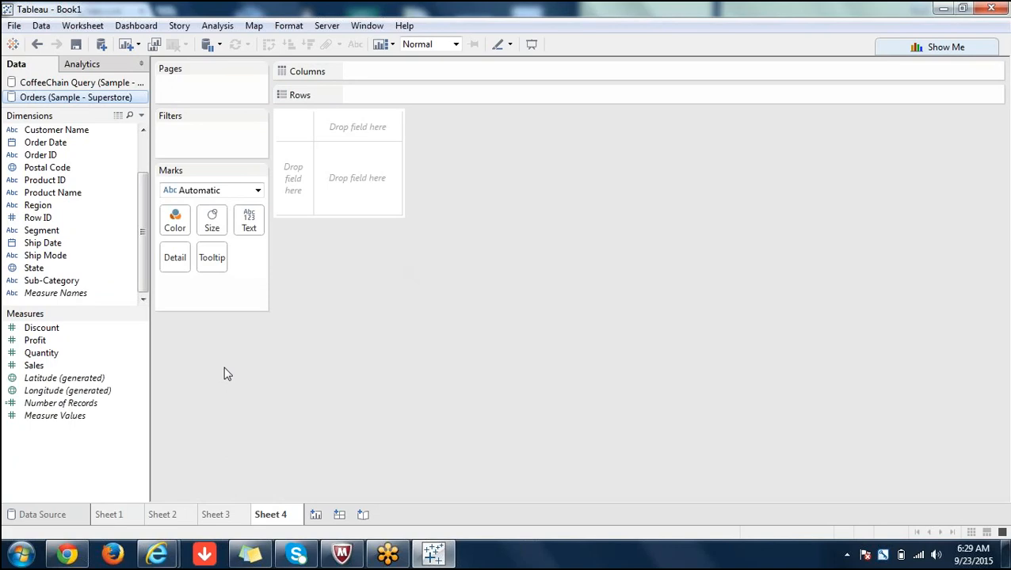
{"action": "left_click", "coordinate": [176, 521]}
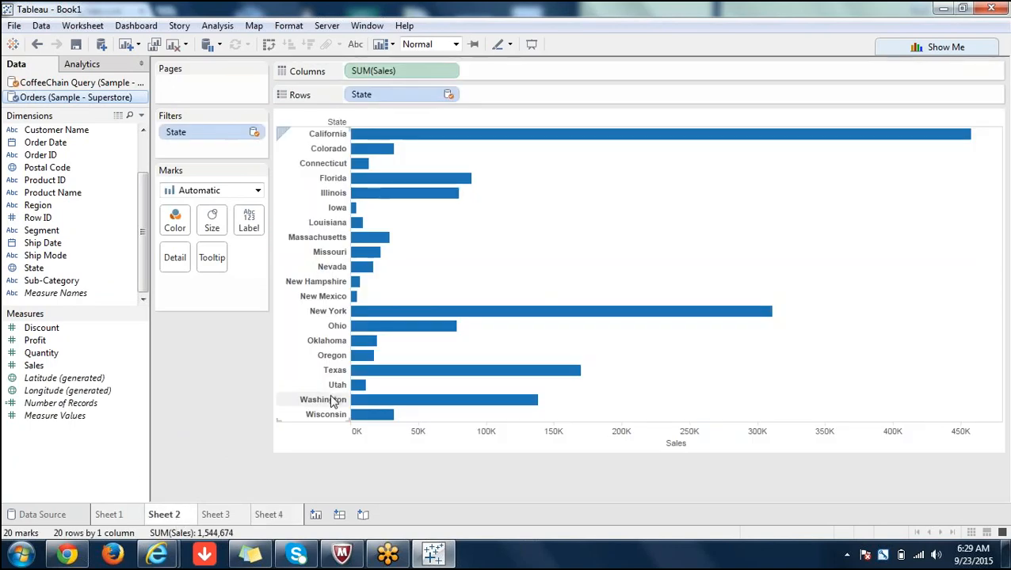
{"action": "left_click", "coordinate": [277, 522]}
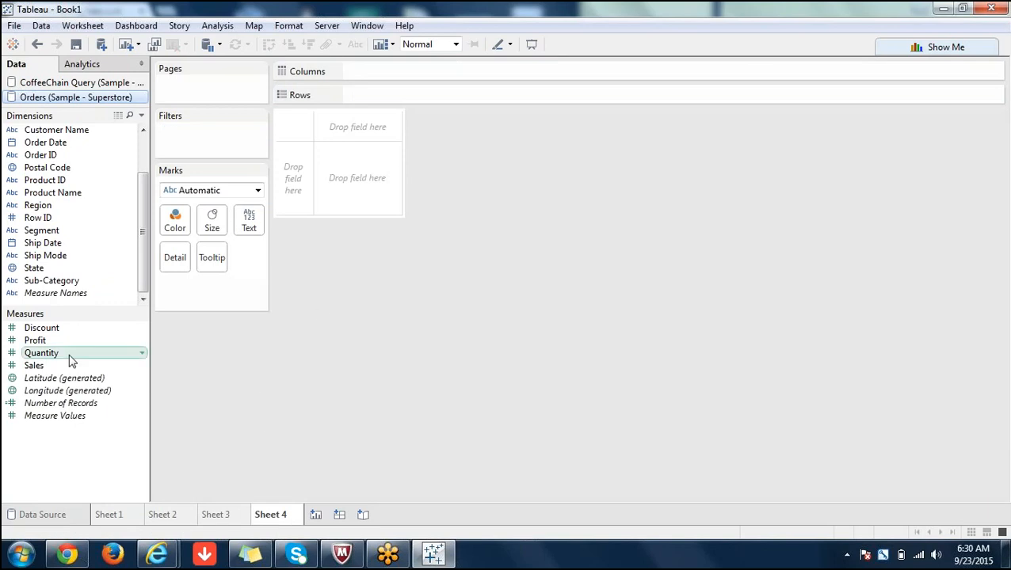
- Create a calculated field in the Orders source with the formula [Sales]/[Profit], keeping the default name
{"action": "right_click", "coordinate": [70, 460]}
{"action": "left_click", "coordinate": [173, 301]}
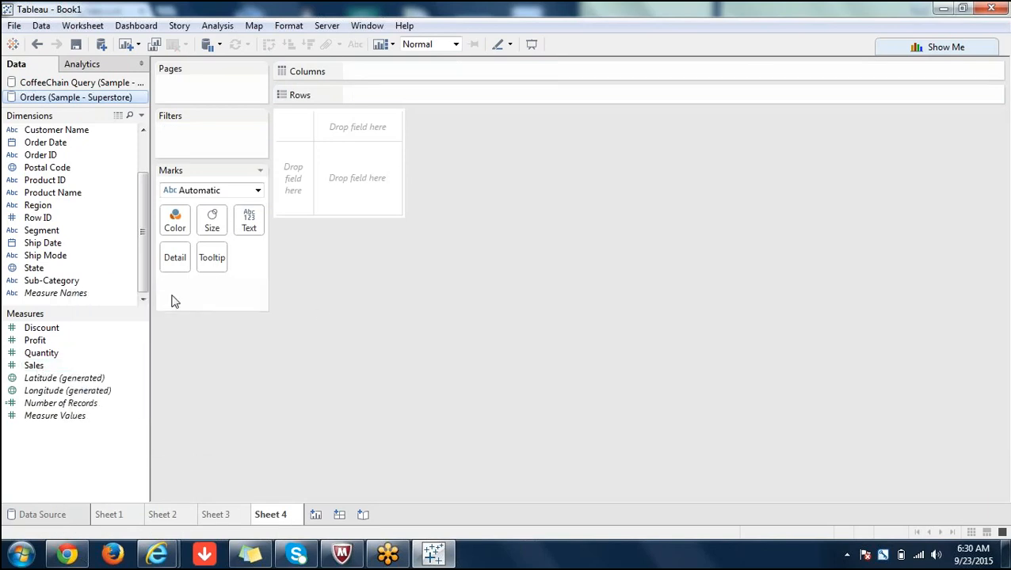
{"action": "left_click", "coordinate": [440, 346]}
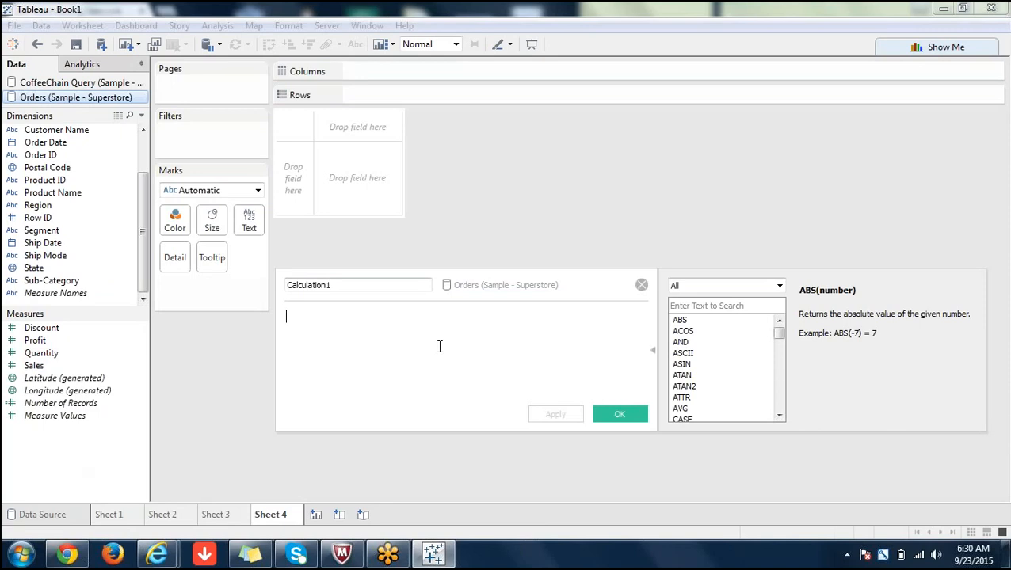
{"action": "type", "text": "S"}
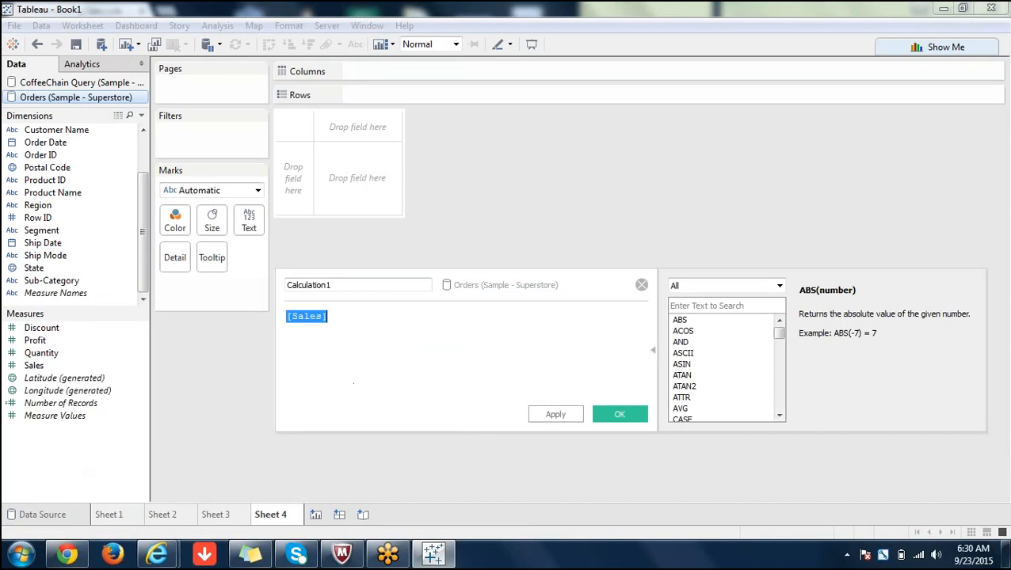
{"action": "key", "text": "Return"}
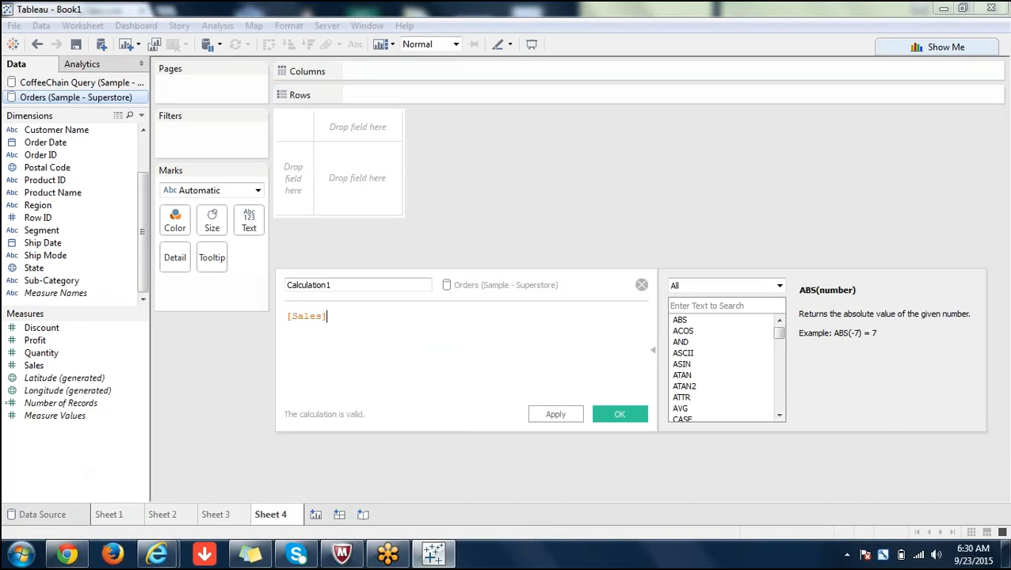
{"action": "type", "text": "/Pr"}
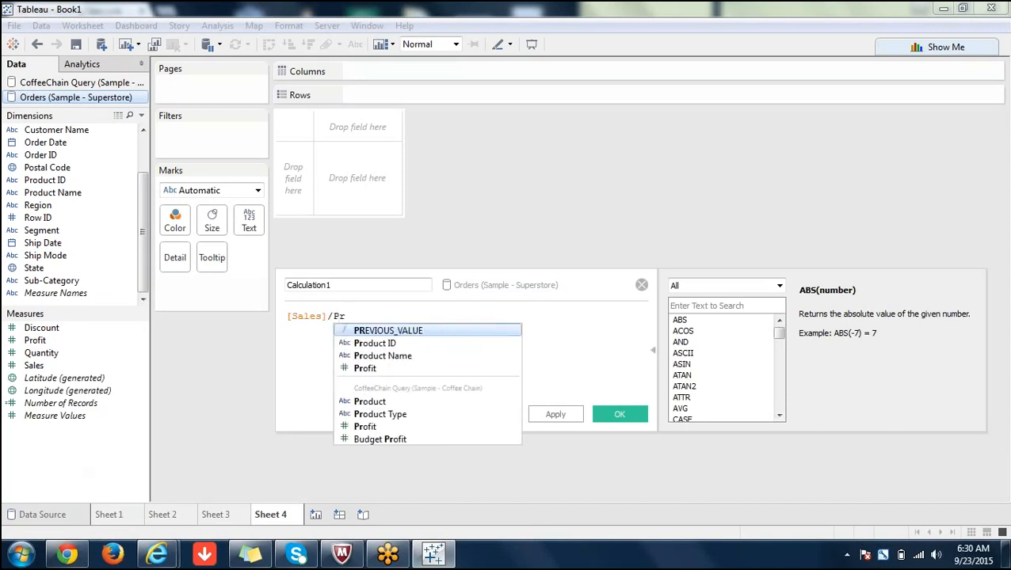
{"action": "double_click", "coordinate": [365, 368]}
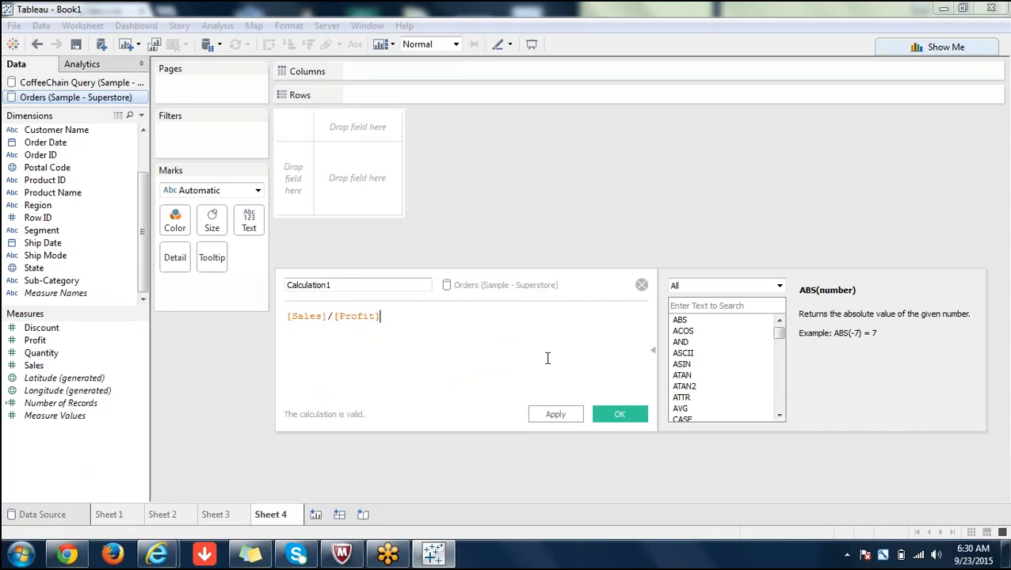
{"action": "left_click", "coordinate": [626, 412]}
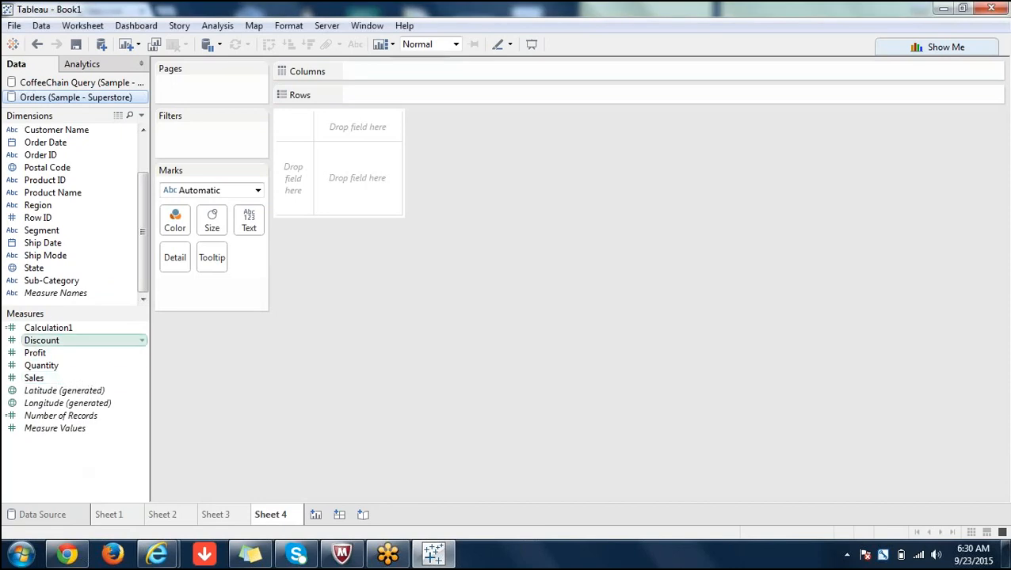
- Plot the Orders State field as a map on Sheet 4, with marks sized by Calculation1
{"action": "left_click", "coordinate": [58, 274]}
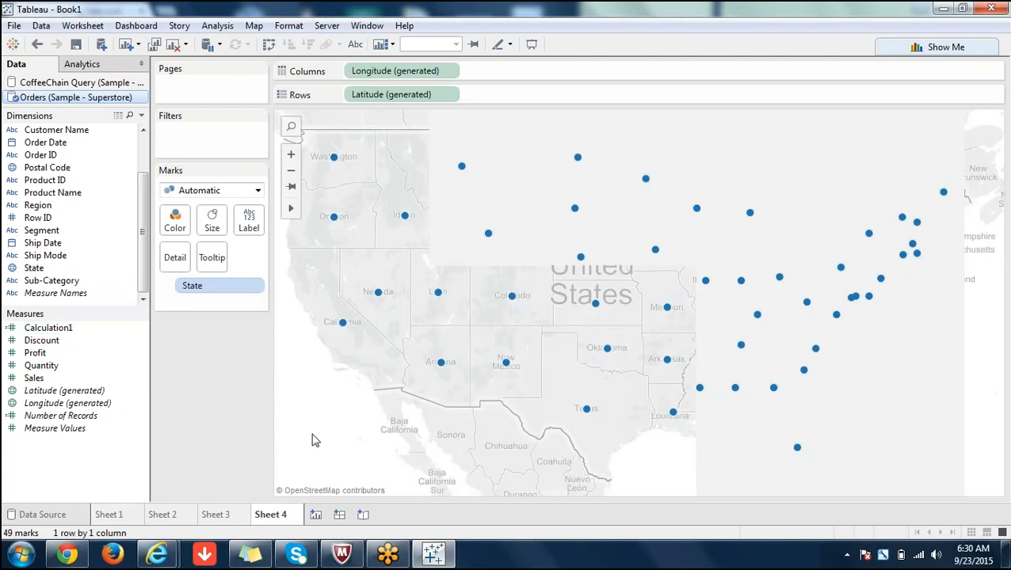
{"action": "left_click", "coordinate": [53, 332]}
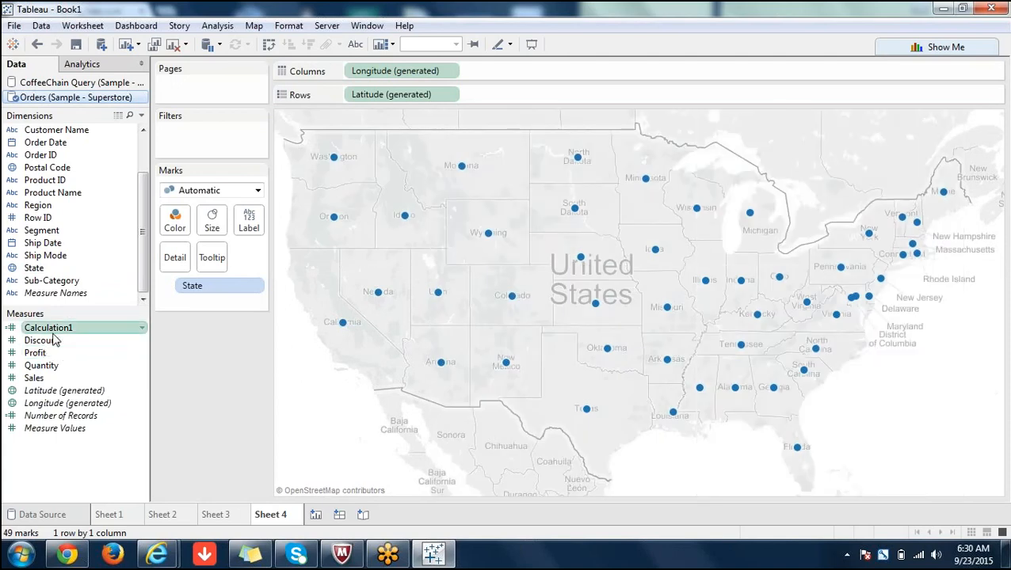
{"action": "double_click", "coordinate": [53, 332]}
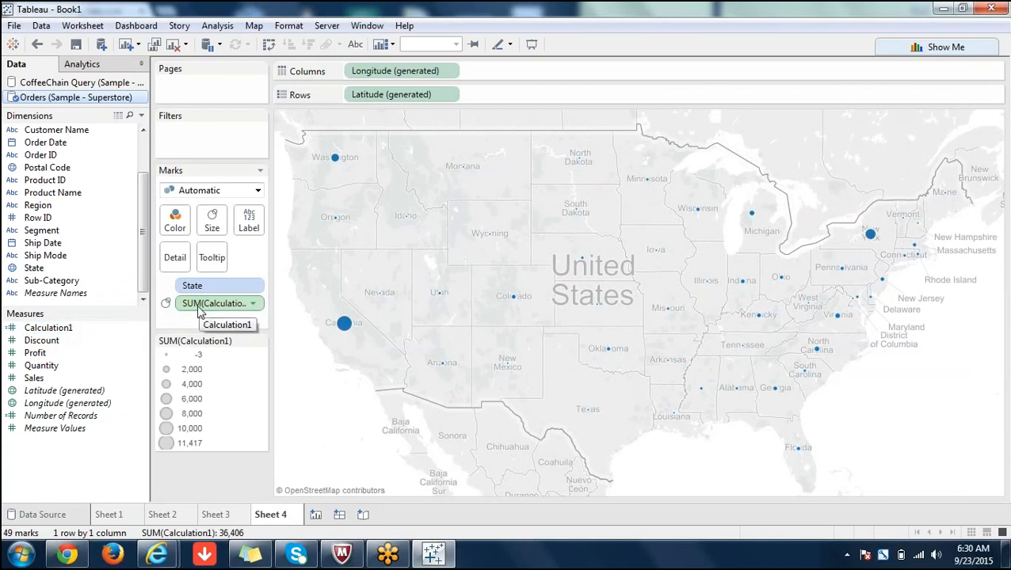
- Open the Calculation1 definition to review its formula and close it without changes
{"action": "left_click", "coordinate": [72, 331]}
{"action": "right_click", "coordinate": [72, 330]}
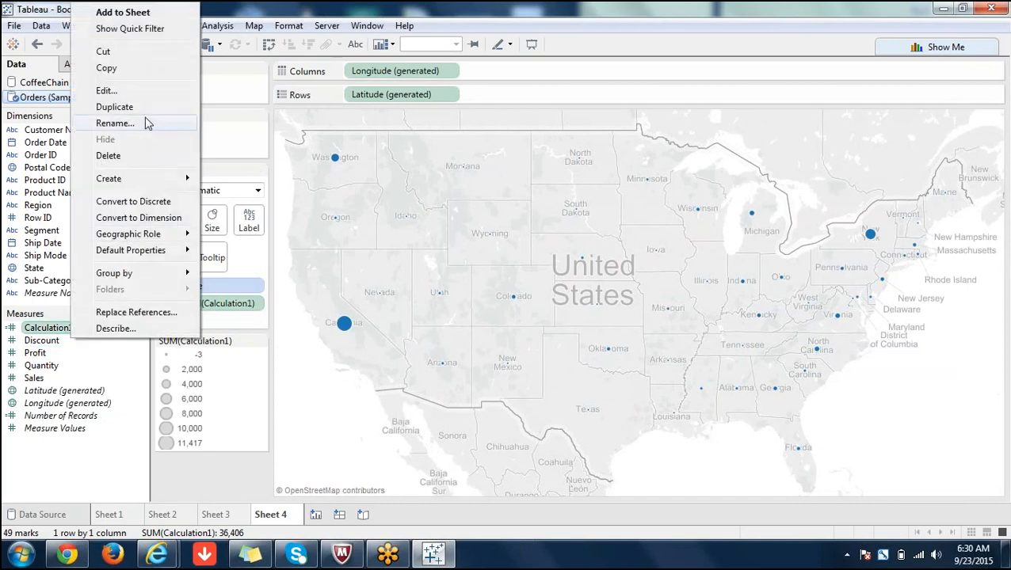
{"action": "left_click", "coordinate": [125, 96]}
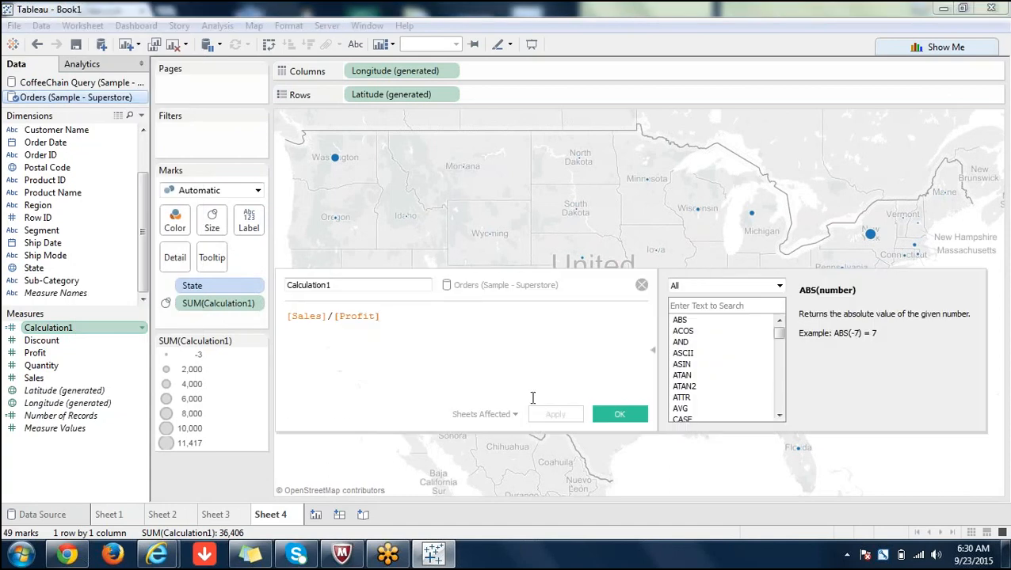
{"action": "left_click", "coordinate": [641, 285]}
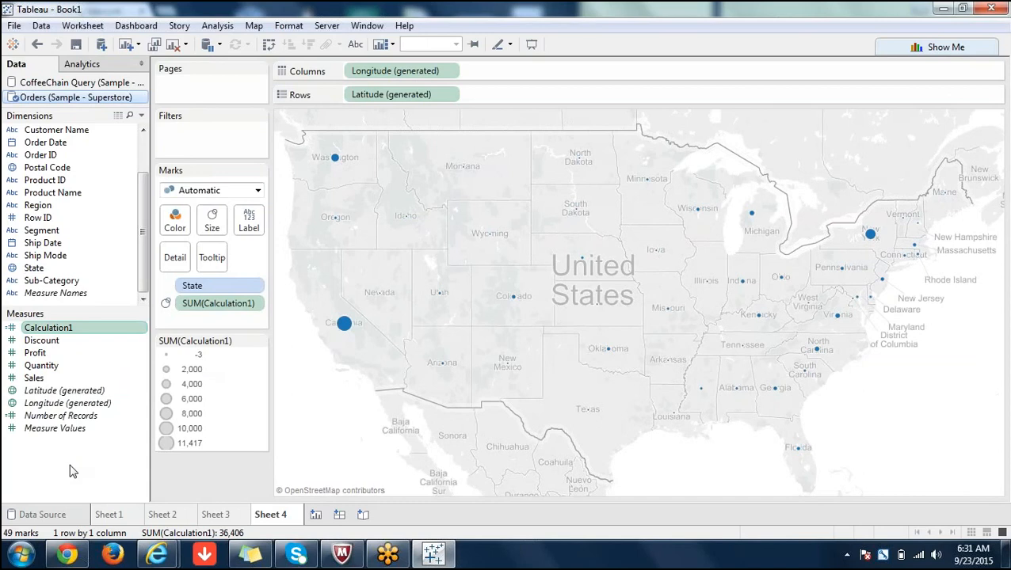
- Compare the Calculation1 map on Sheet 4 with the state sales charts on Sheet 2 and Sheet 1, ending on Sheet 4
{"action": "left_click", "coordinate": [168, 516]}
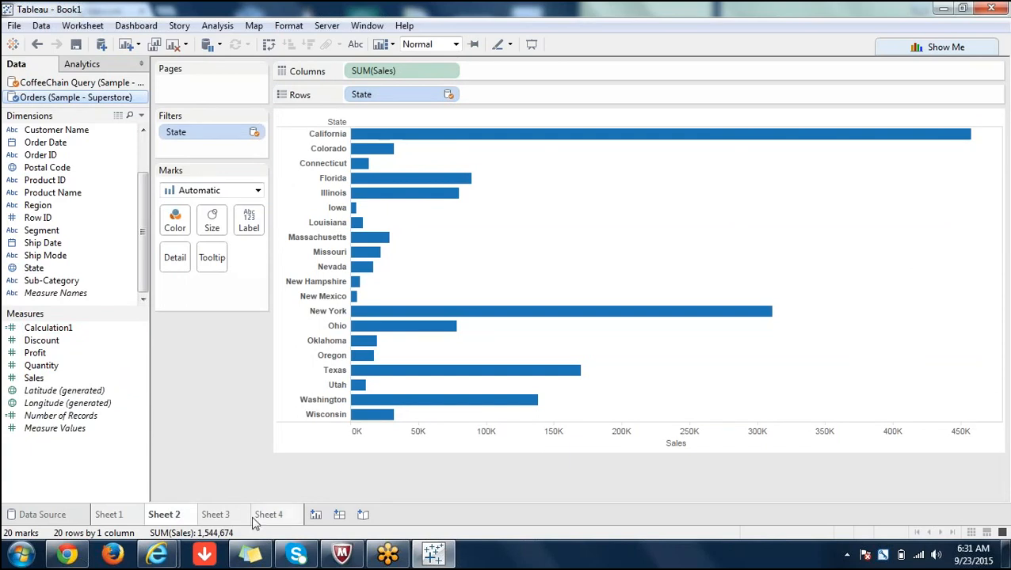
{"action": "mouse_move", "coordinate": [274, 519]}
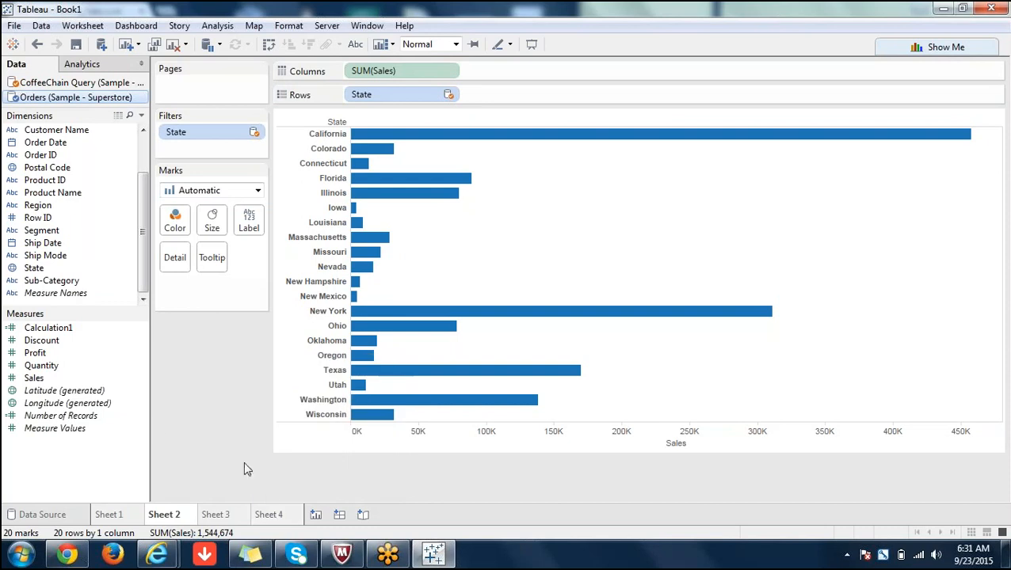
{"action": "left_click", "coordinate": [273, 516]}
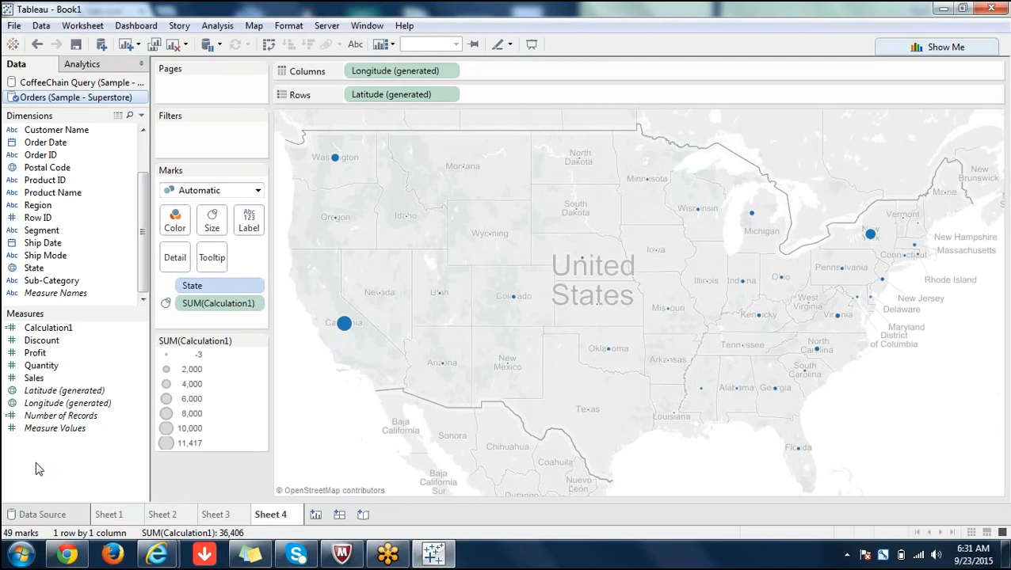
{"action": "left_click", "coordinate": [117, 519]}
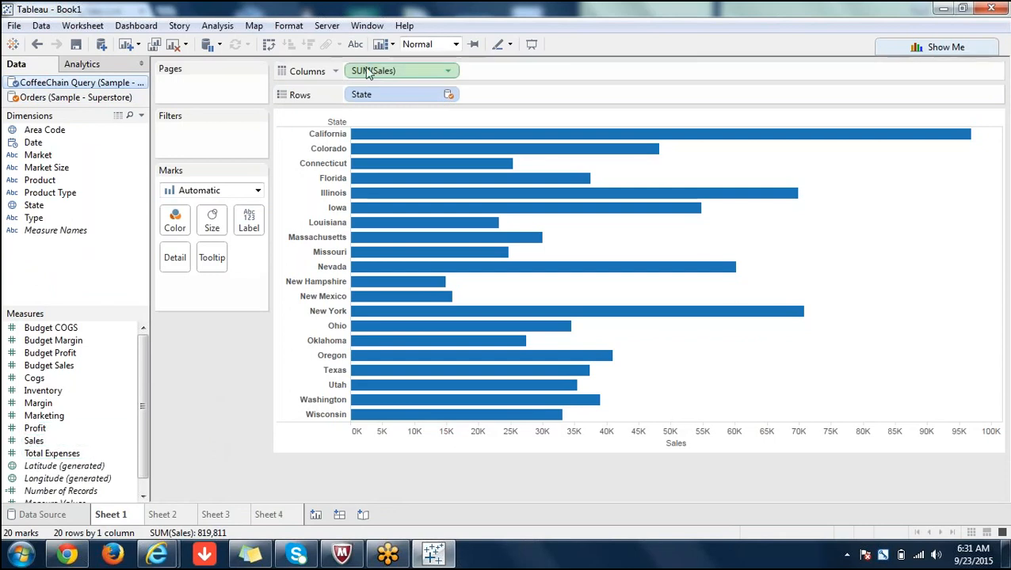
{"action": "left_click", "coordinate": [286, 515]}
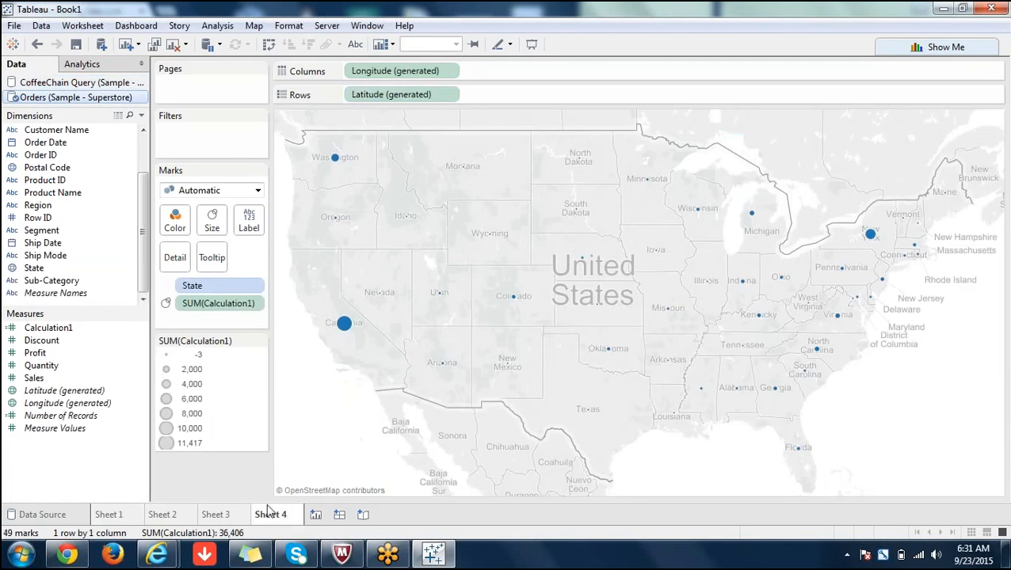
- Recheck the Profit term in the Calculation1 formula without editing it, and clear the map from Sheet 4
{"action": "right_click", "coordinate": [68, 331]}
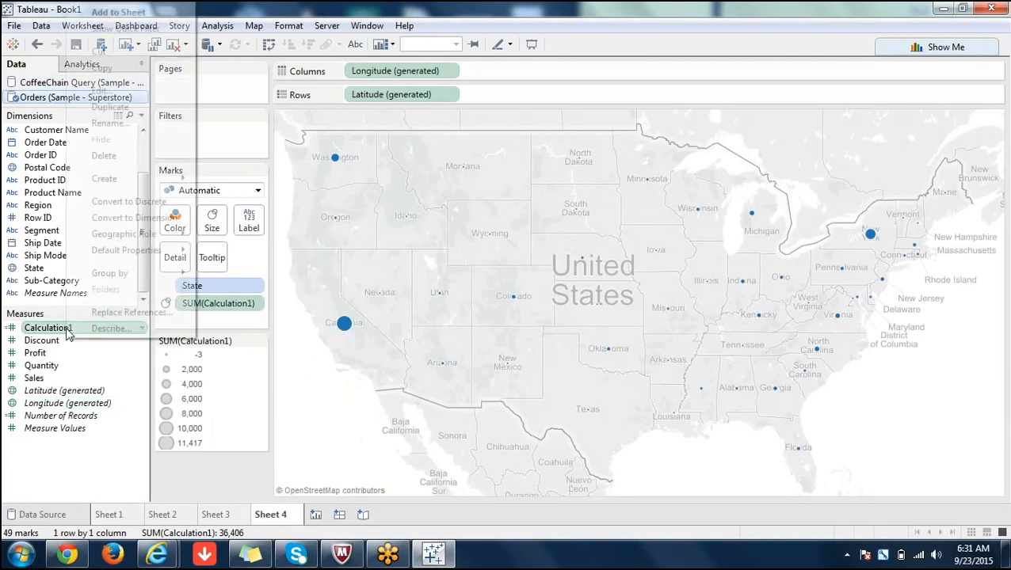
{"action": "left_click", "coordinate": [118, 93]}
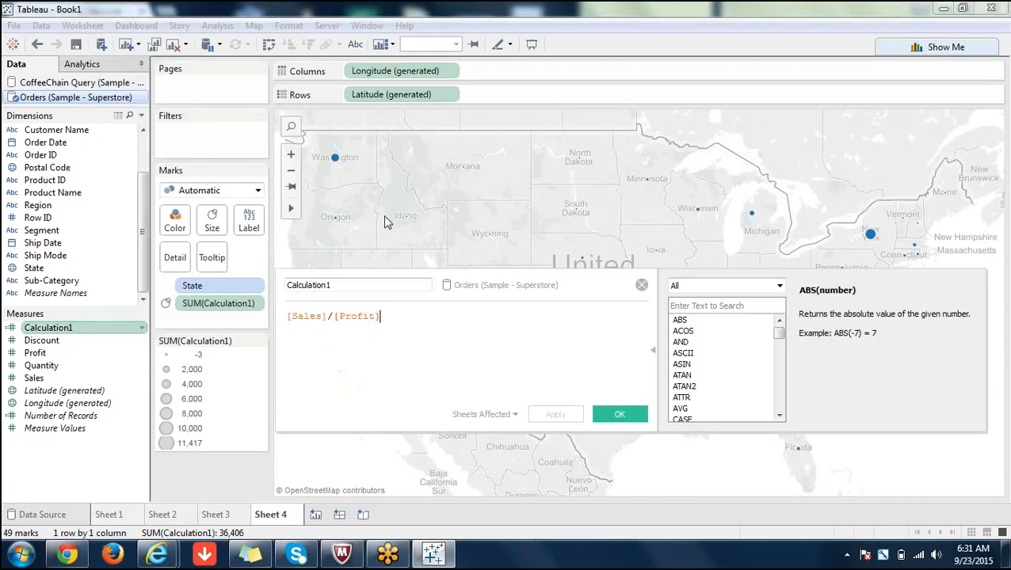
{"action": "left_click", "coordinate": [359, 318]}
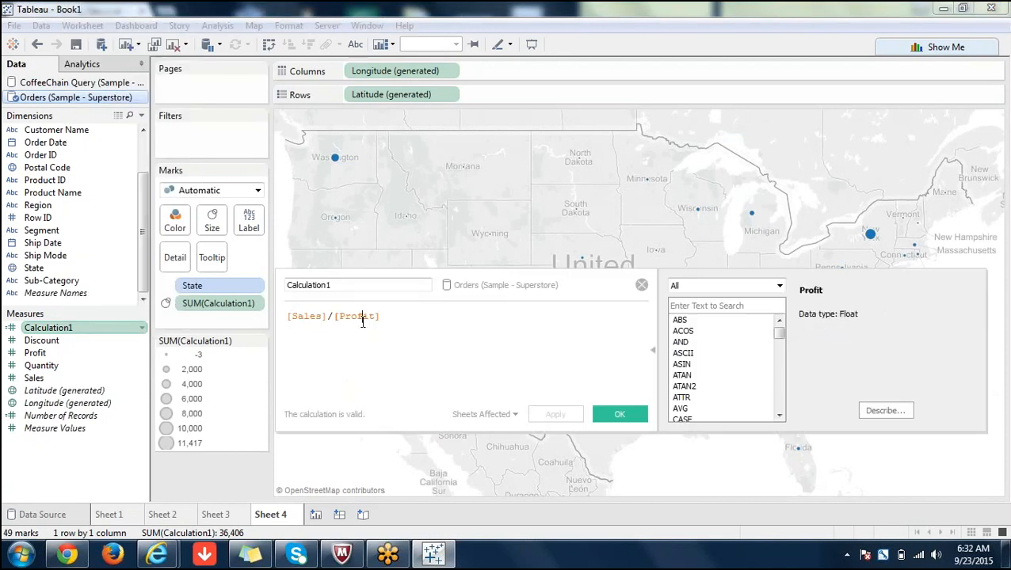
{"action": "left_click", "coordinate": [641, 286]}
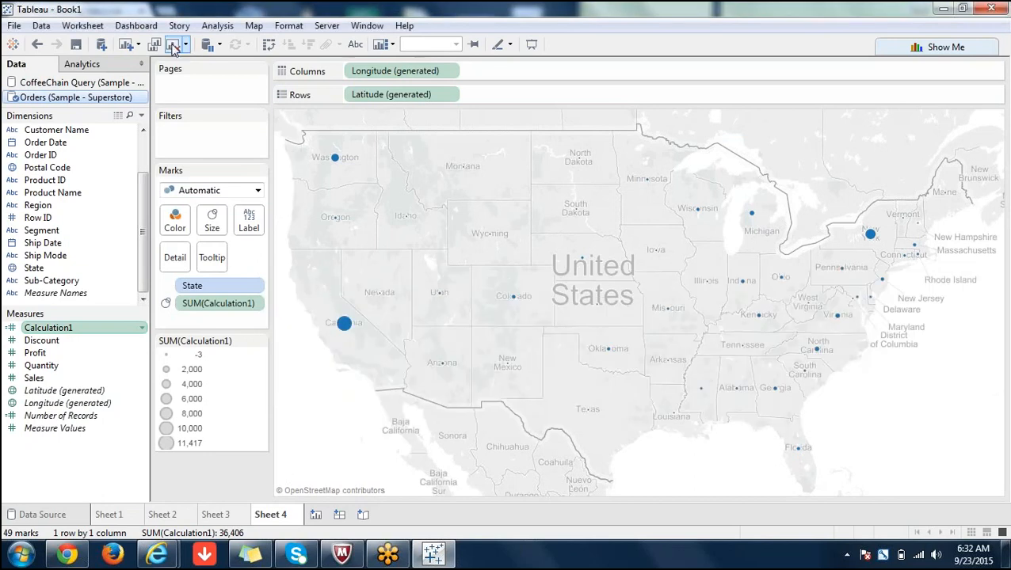
{"action": "left_click", "coordinate": [174, 44]}
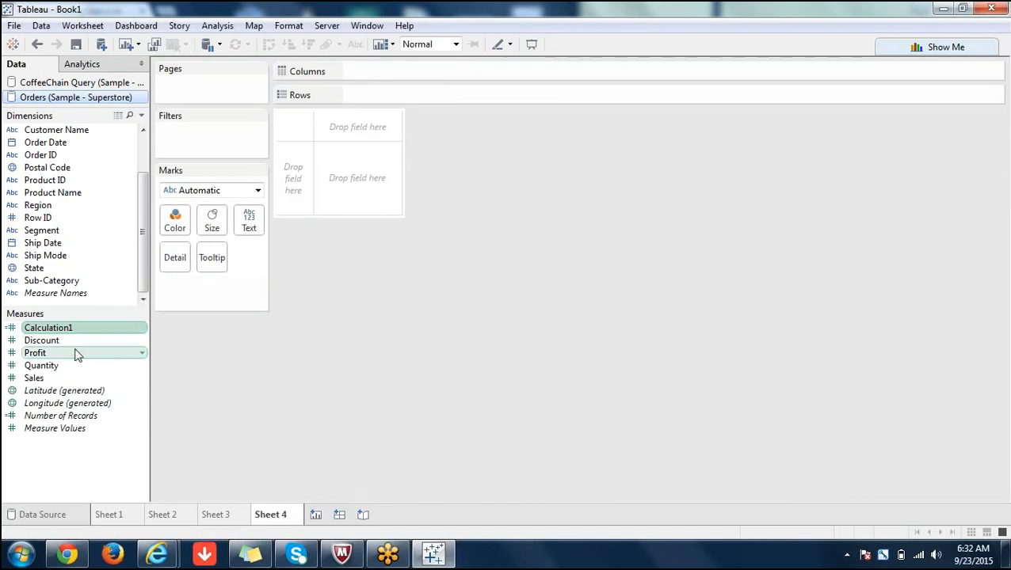
- Compare the state sales bars on Sheet 3 and Sheet 2, and return to the blank Sheet 4
{"action": "left_click", "coordinate": [221, 513]}
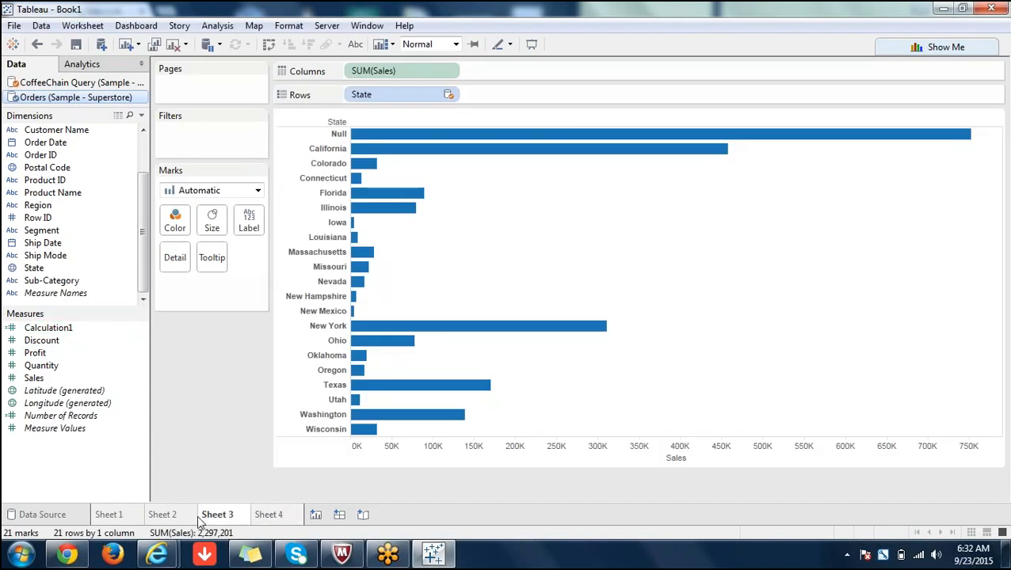
{"action": "left_click", "coordinate": [270, 515]}
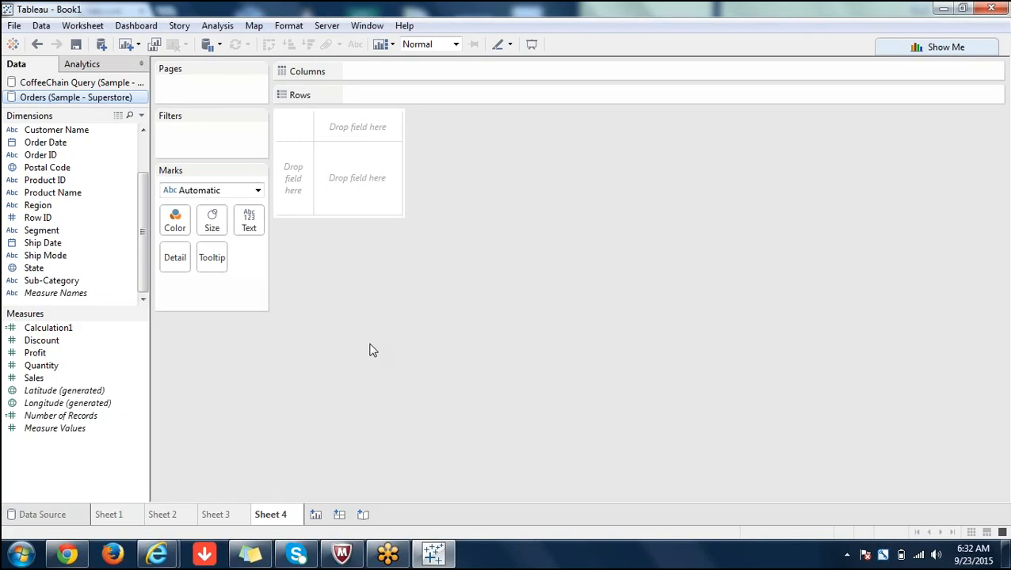
{"action": "left_click", "coordinate": [172, 519]}
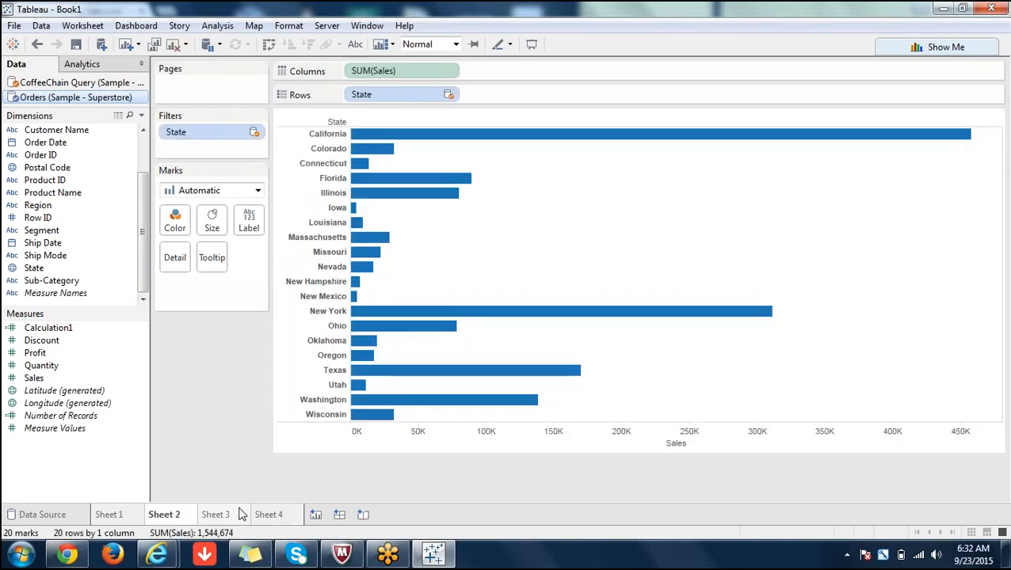
{"action": "left_click", "coordinate": [215, 514]}
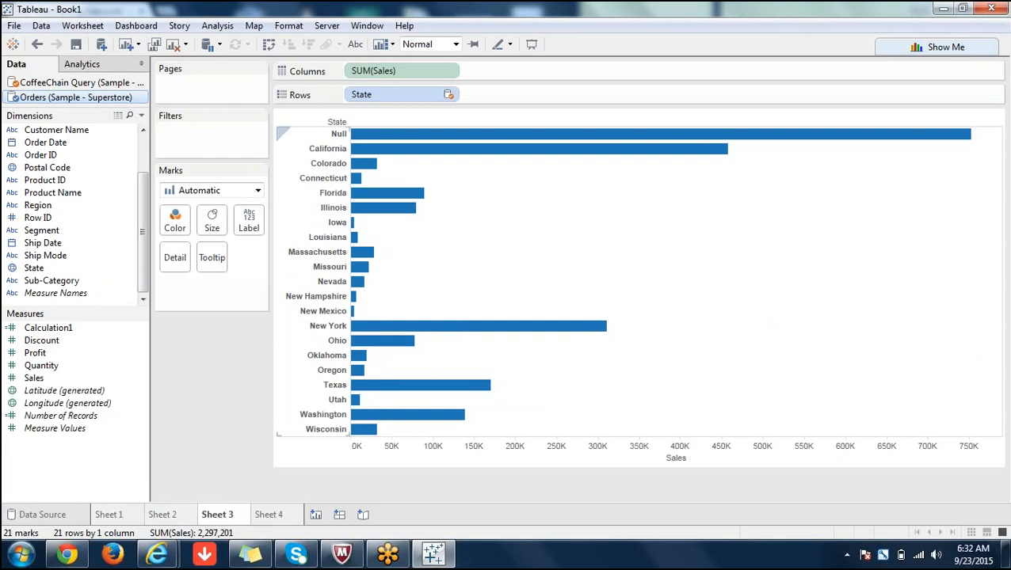
{"action": "left_click", "coordinate": [284, 516]}
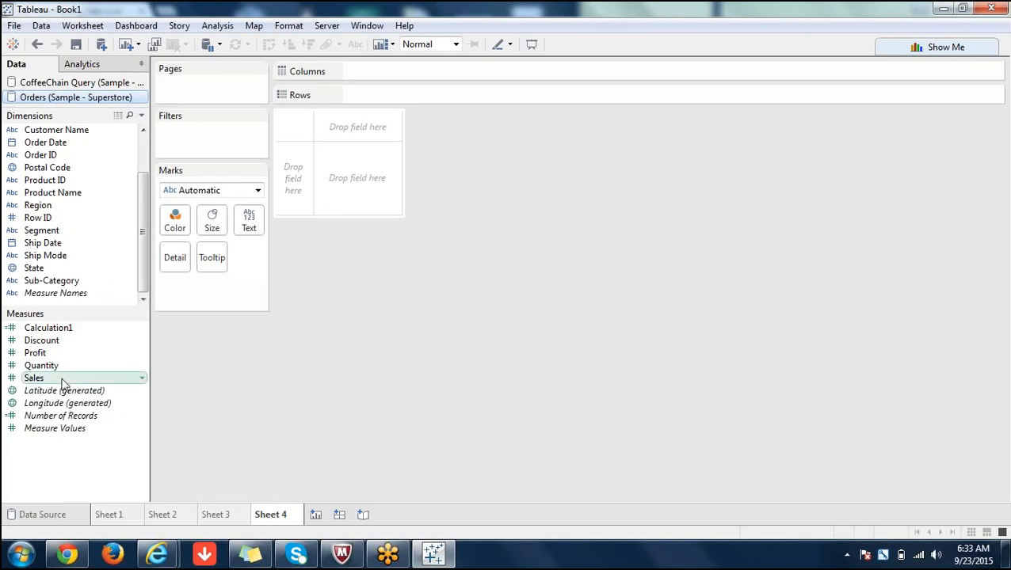
- Add Calculation1 to the rows of Sheet 4 as a sum and review its formula without changing it
{"action": "double_click", "coordinate": [53, 339]}
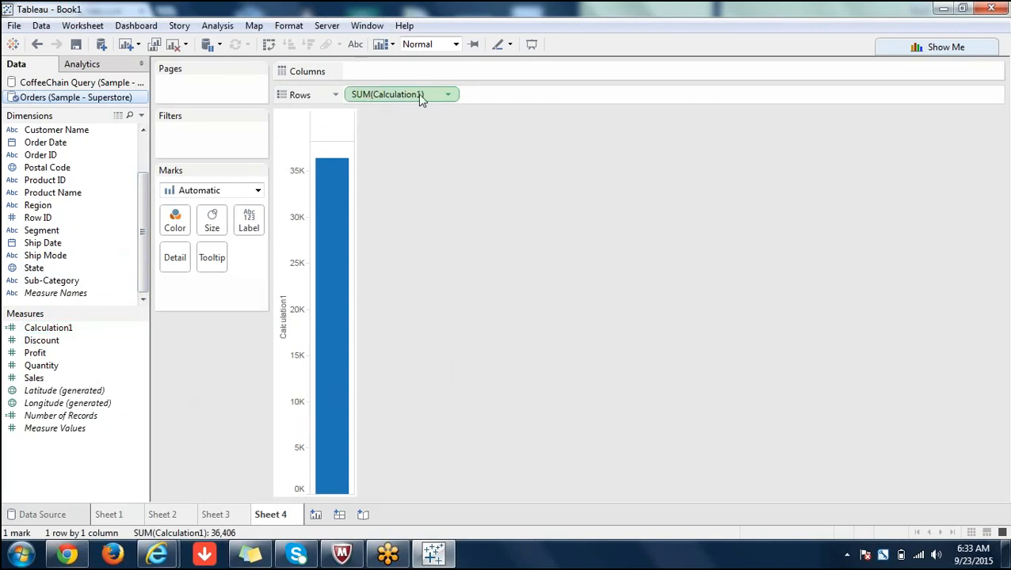
{"action": "left_click", "coordinate": [449, 96]}
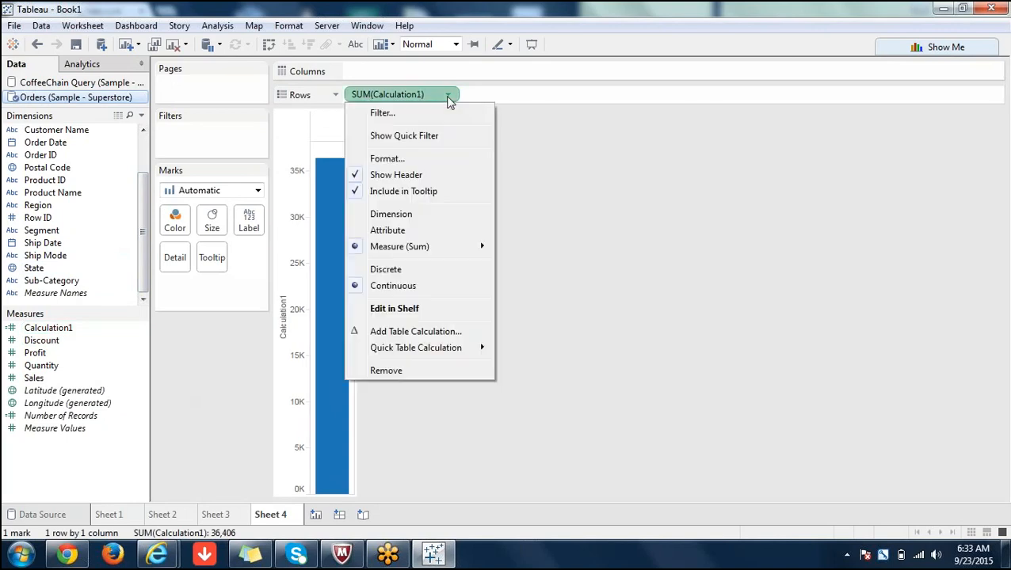
{"action": "left_click", "coordinate": [61, 332]}
{"action": "right_click", "coordinate": [61, 332]}
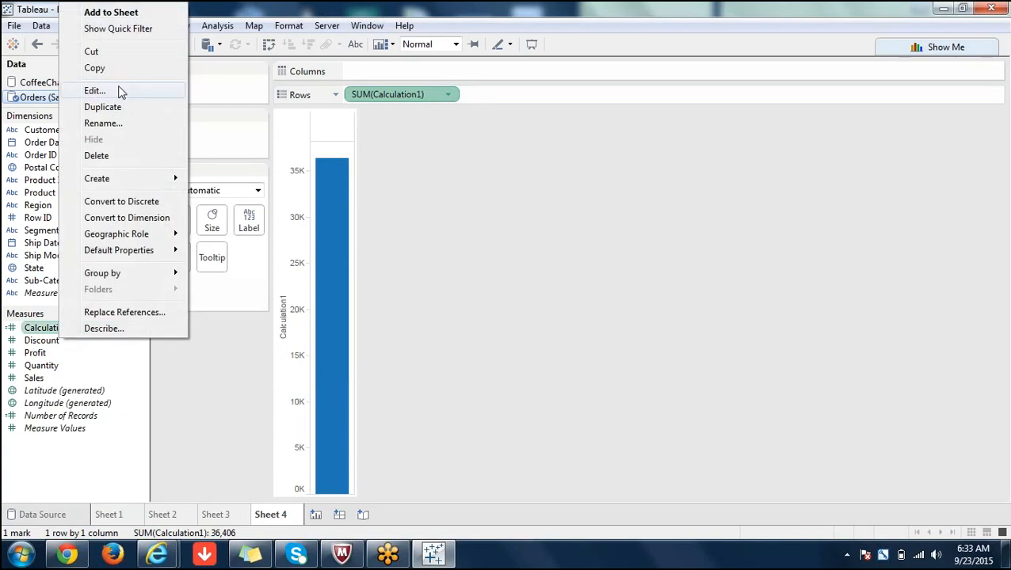
{"action": "left_click", "coordinate": [119, 91]}
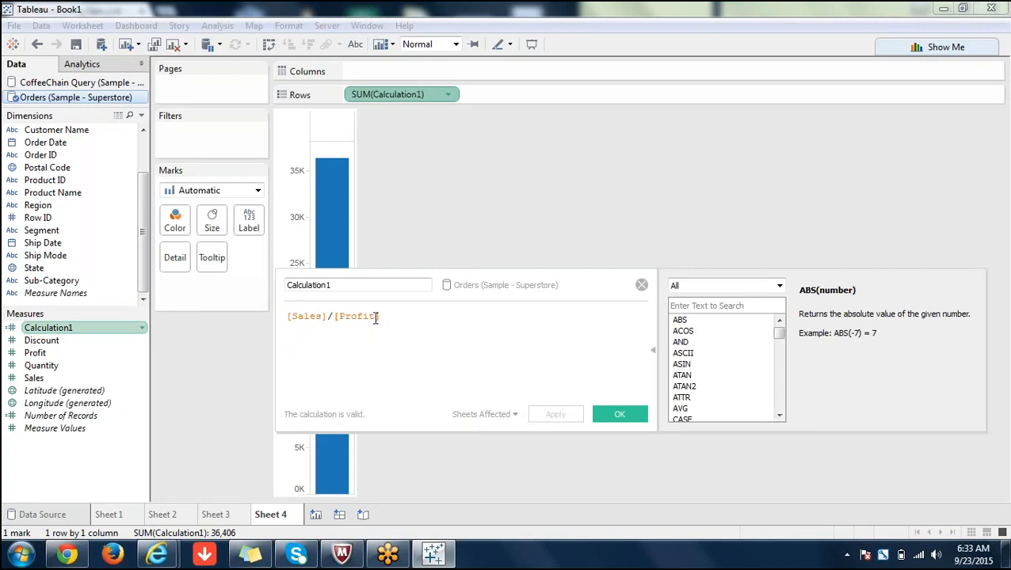
{"action": "left_click", "coordinate": [641, 286]}
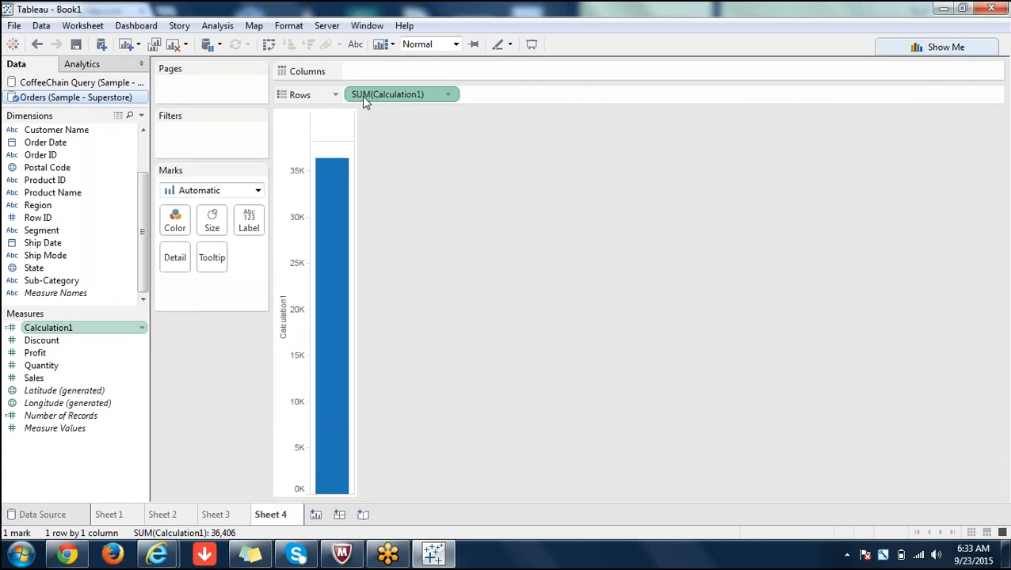
- Break Calculation1 down by State and swap rows and columns to get horizontal bars
{"action": "double_click", "coordinate": [36, 269]}
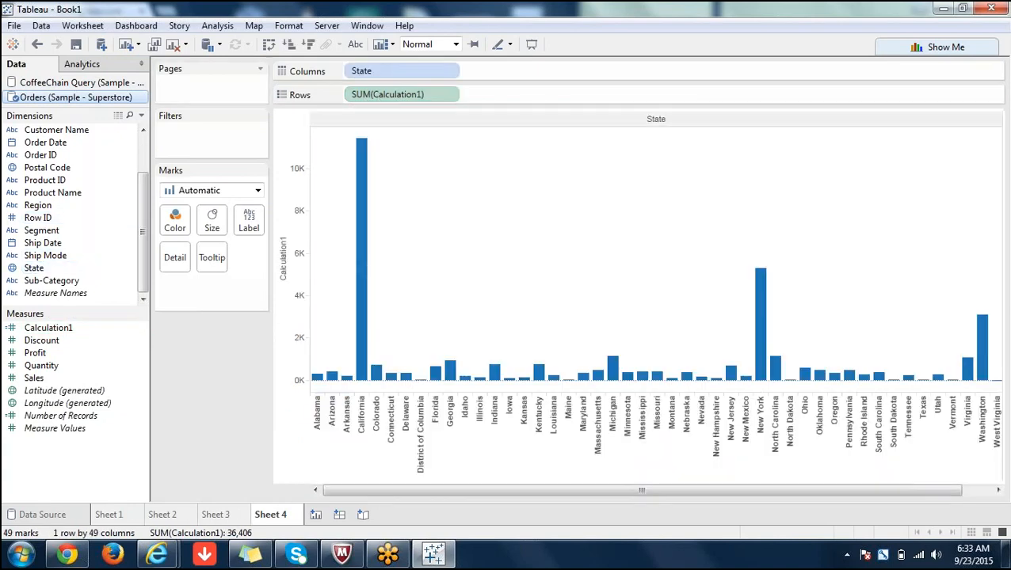
{"action": "left_click", "coordinate": [269, 45]}
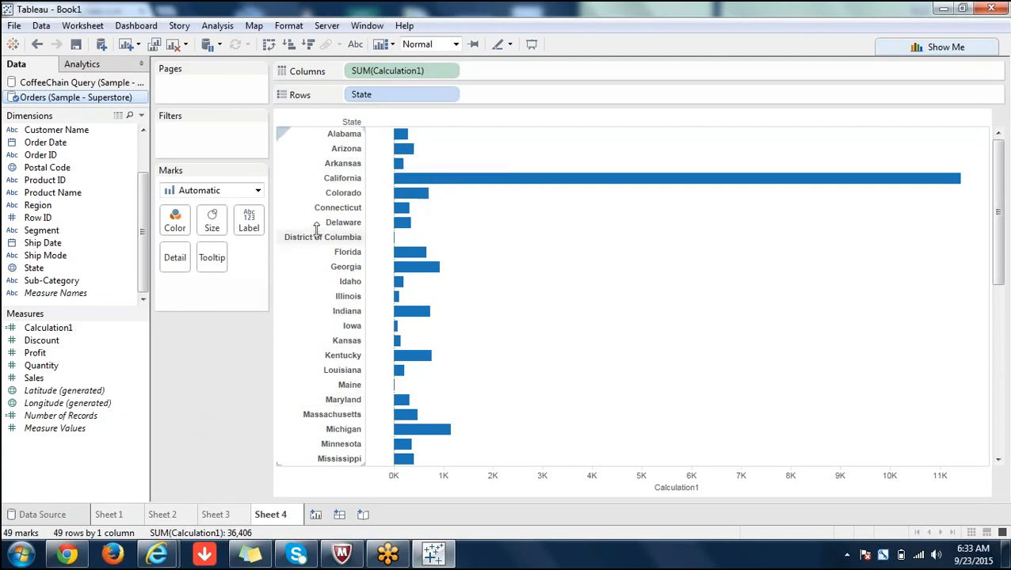
{"action": "right_click", "coordinate": [65, 332]}
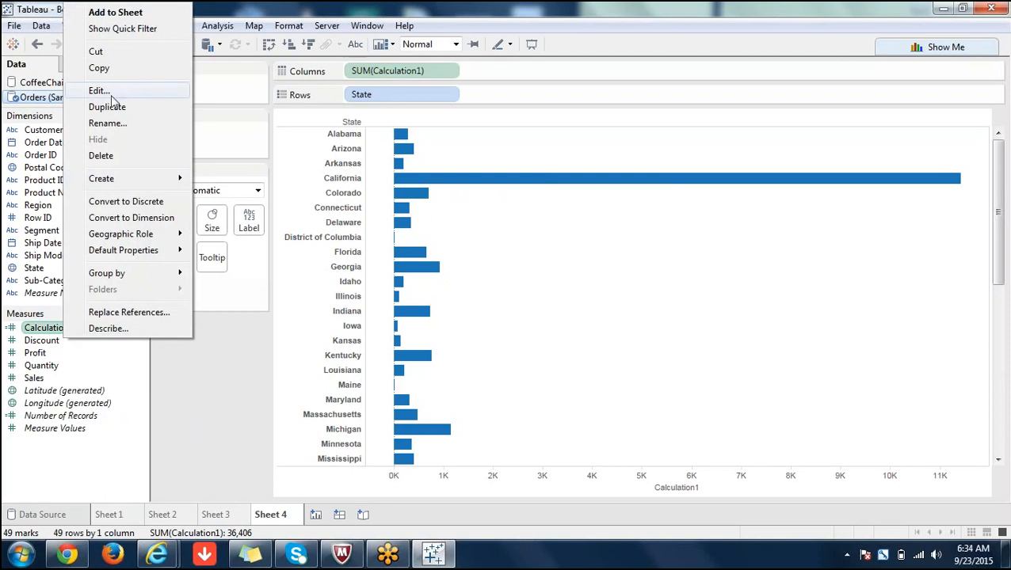
{"action": "left_click", "coordinate": [90, 480]}
- Create a calculated field named Calculation2 in the Orders data source and begin its formula with SUM([Sales])
{"action": "right_click", "coordinate": [91, 480]}
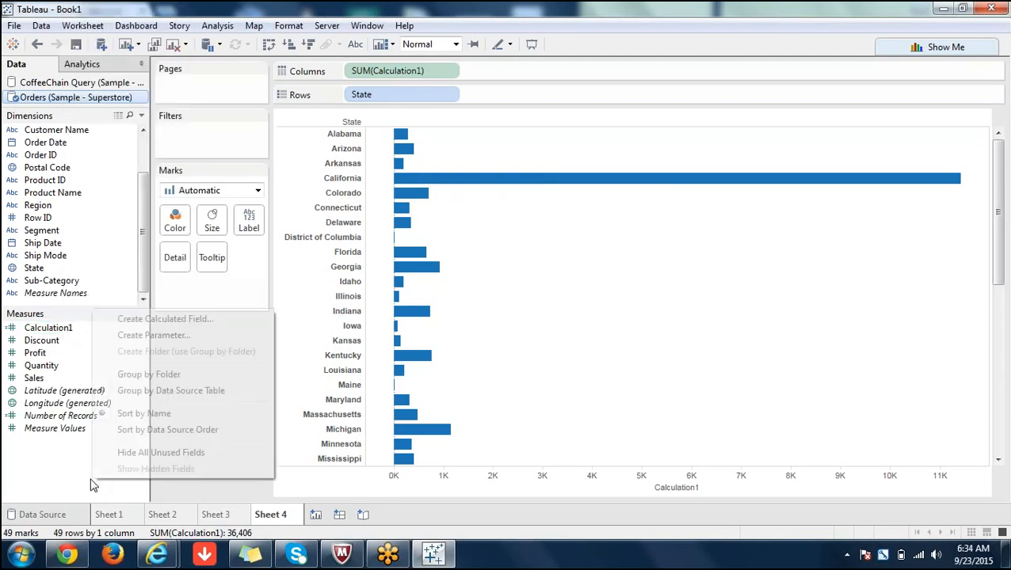
{"action": "left_click", "coordinate": [194, 320]}
{"action": "left_click", "coordinate": [391, 316]}
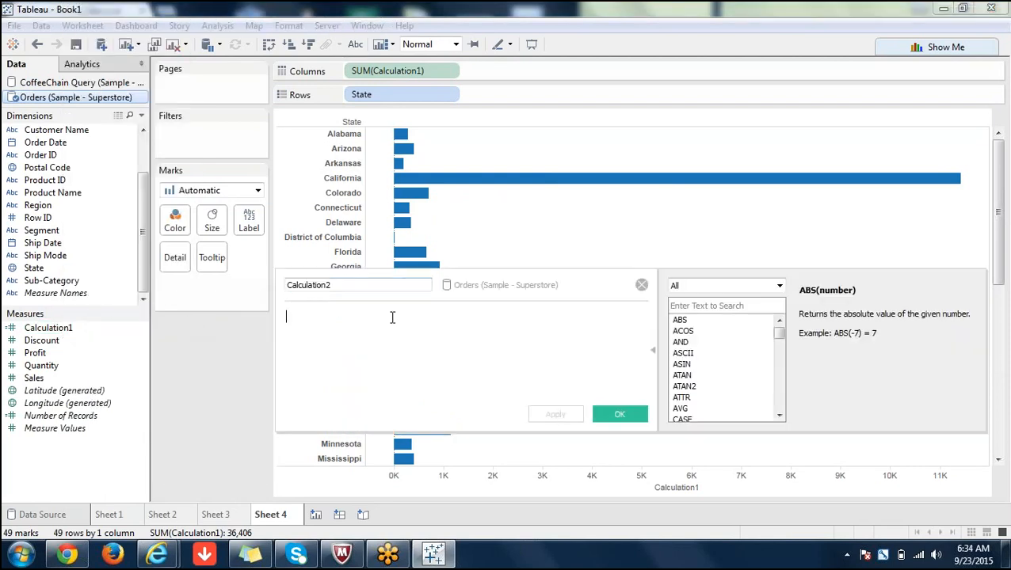
{"action": "type", "text": "SUM"}
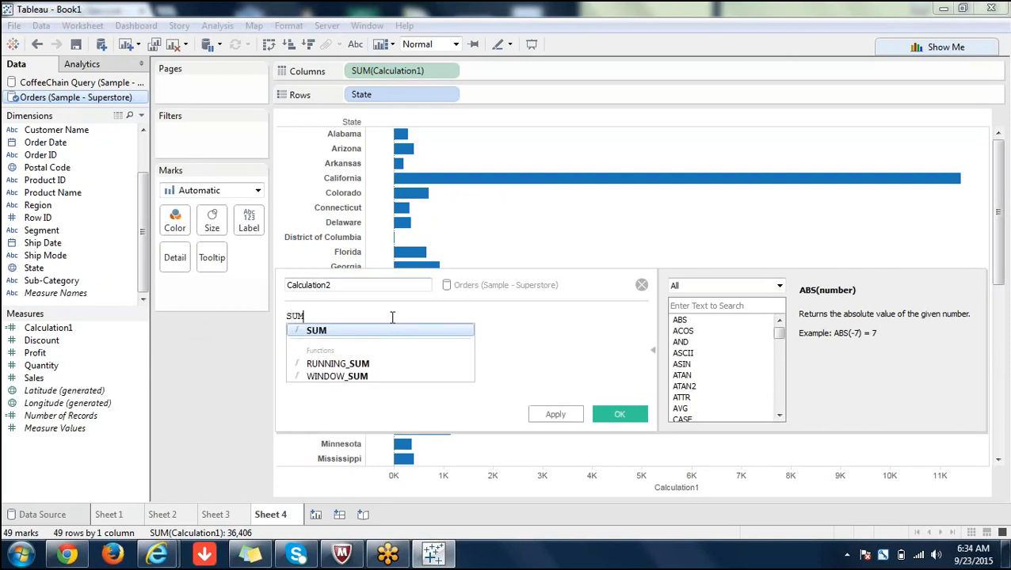
{"action": "left_click", "coordinate": [352, 331]}
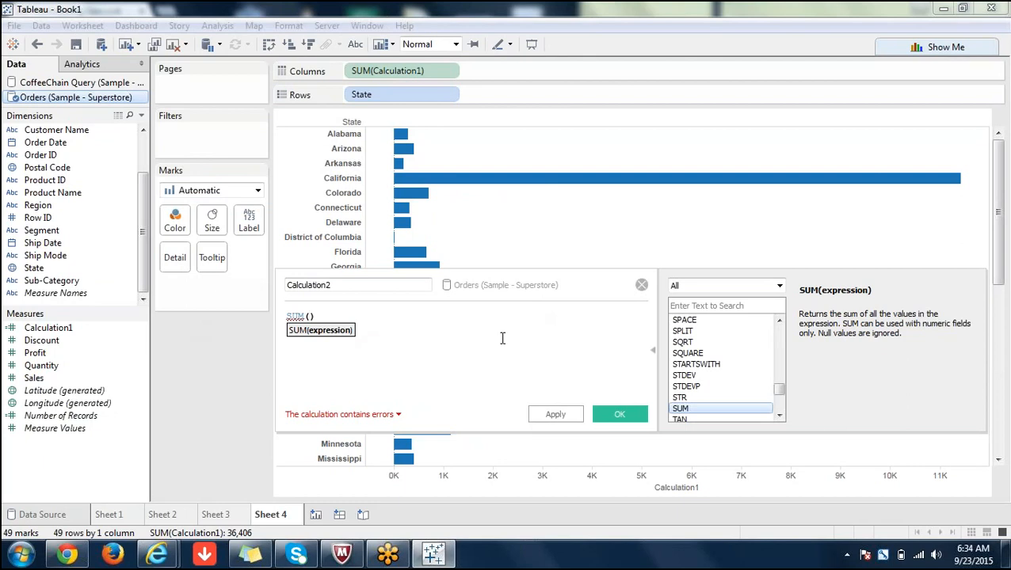
{"action": "type", "text": "S"}
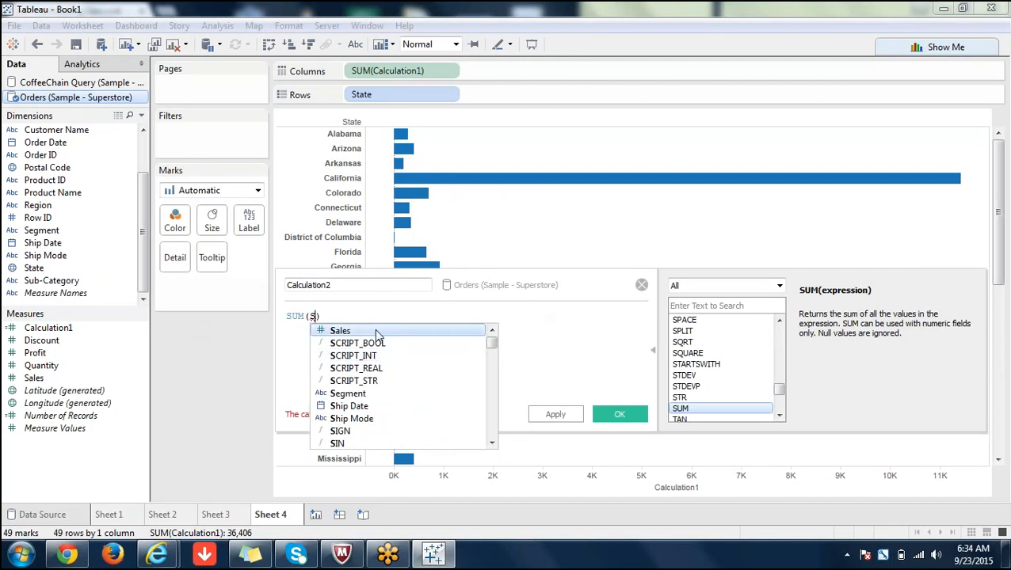
{"action": "left_click", "coordinate": [375, 329]}
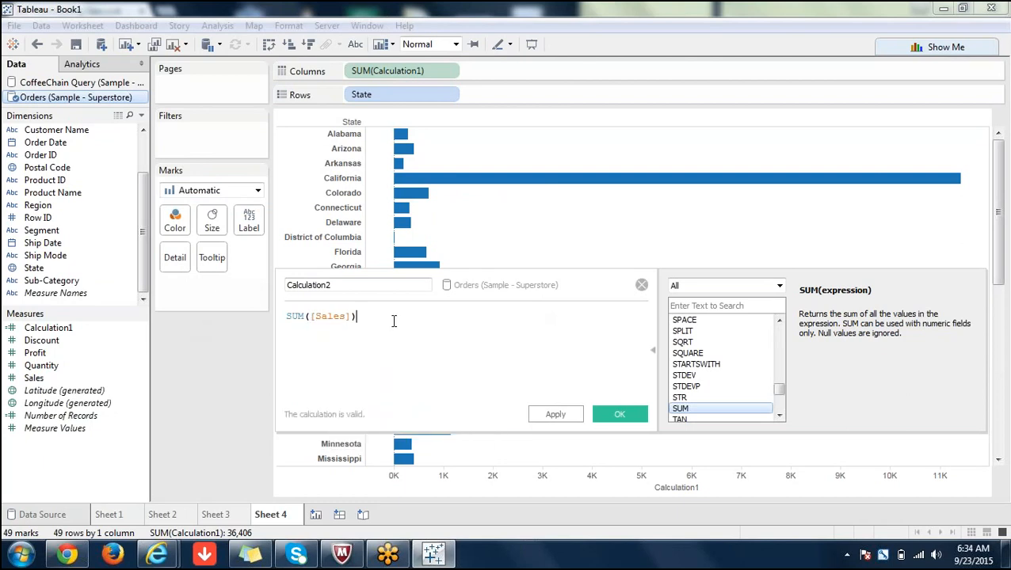
- Complete the Calculation2 formula as SUM([Sales])/SUM([Profit]) and save the field
{"action": "type", "text": "/"}
{"action": "type", "text": "SUM("}
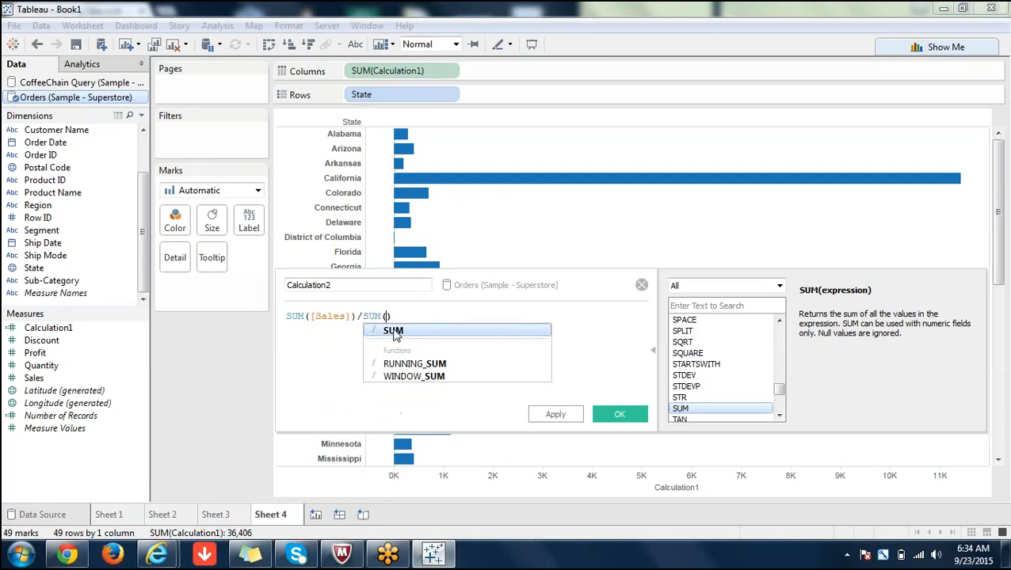
{"action": "left_click", "coordinate": [394, 331]}
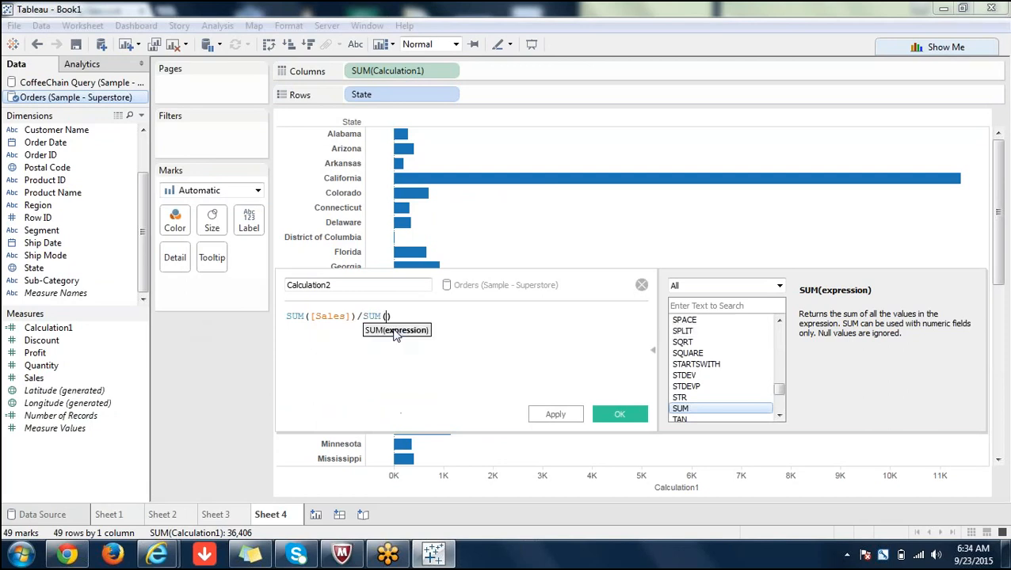
{"action": "type", "text": "P"}
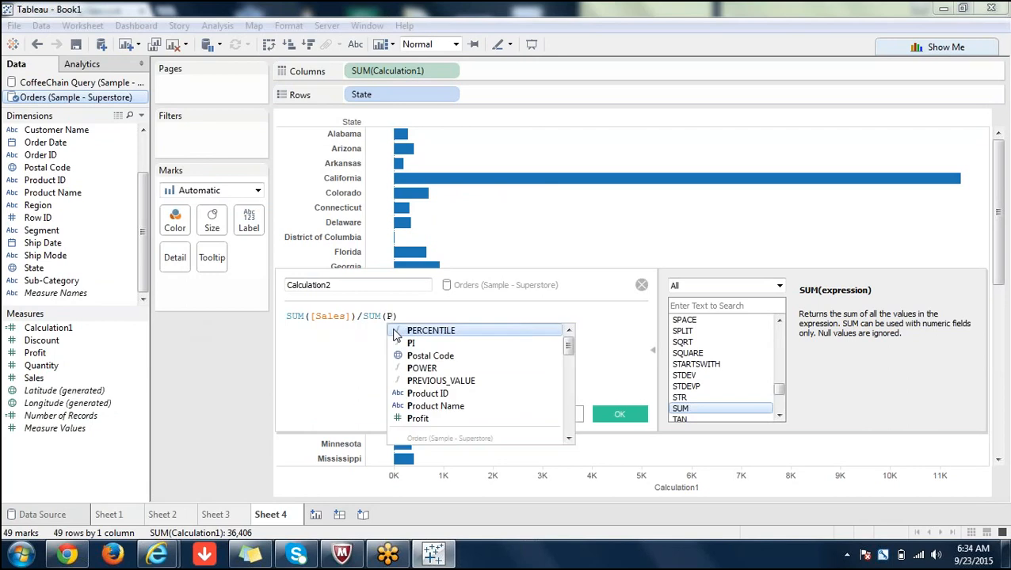
{"action": "left_click", "coordinate": [419, 418]}
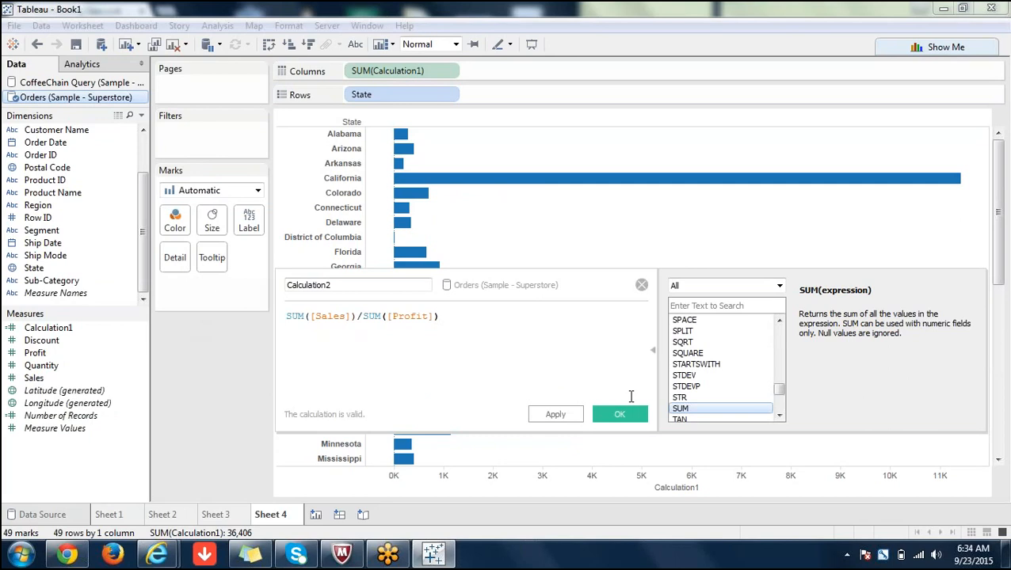
{"action": "left_click", "coordinate": [618, 414]}
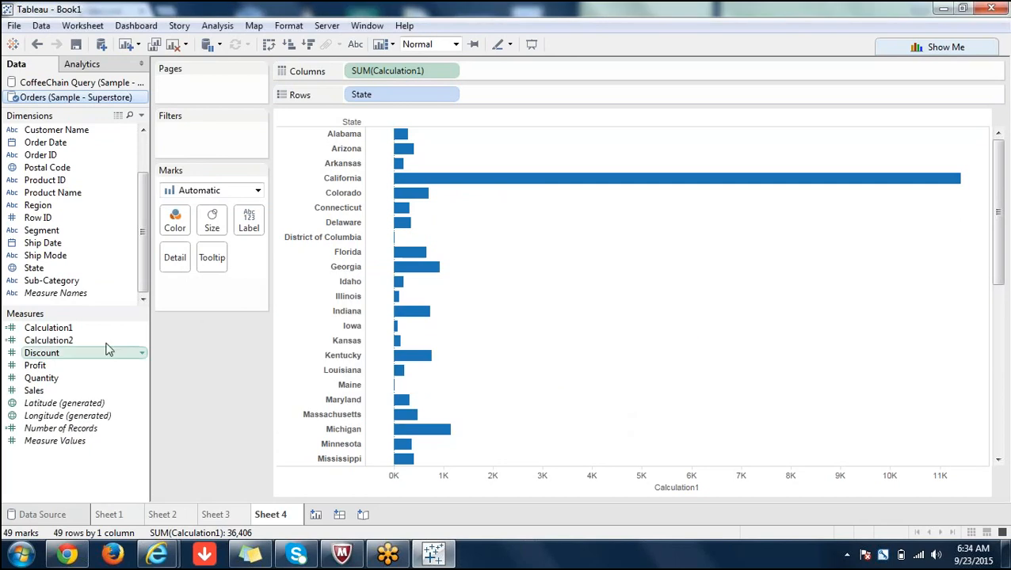
- Place Calculation2 on the columns of Sheet 4 beside Calculation1, undoing a first placement on the rows
{"action": "left_click_drag", "start_coordinate": [74, 341], "coordinate": [515, 102]}
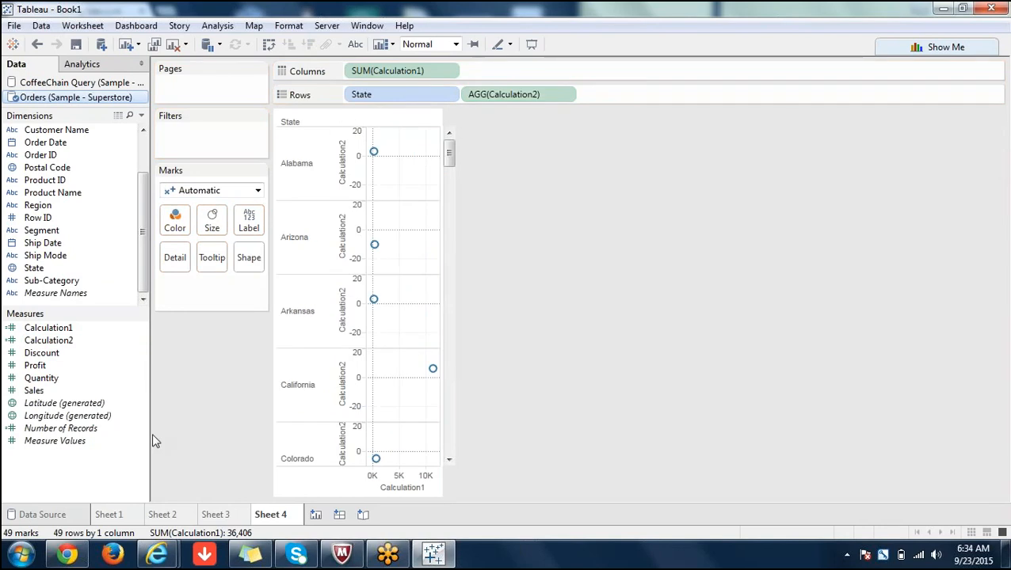
{"action": "key", "text": "ctrl+z"}
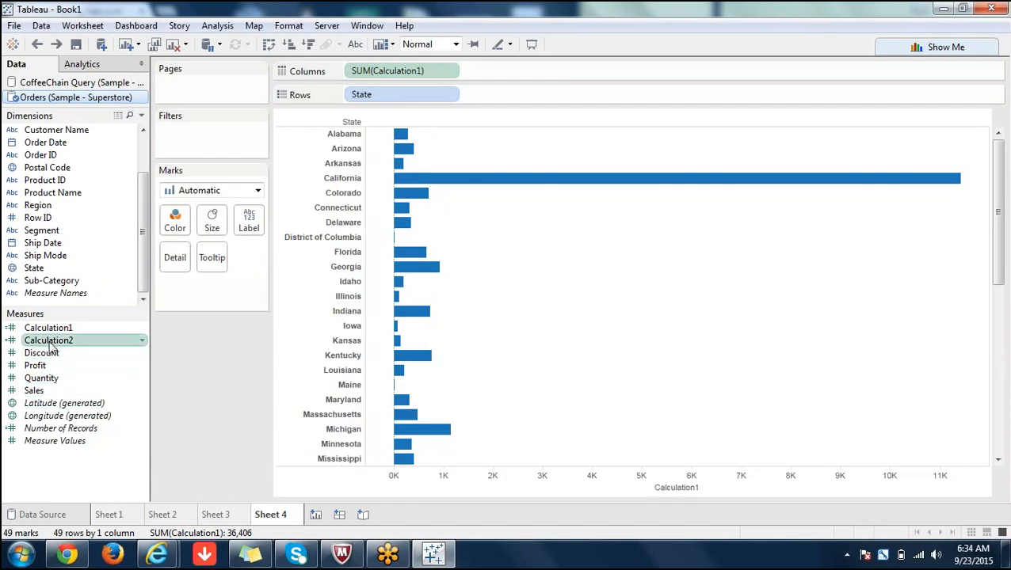
{"action": "mouse_move", "coordinate": [49, 347]}
{"action": "left_mouse_down"}
{"action": "mouse_move", "coordinate": [497, 117]}
{"action": "mouse_move", "coordinate": [500, 74]}
{"action": "mouse_move", "coordinate": [493, 79]}
{"action": "left_mouse_up"}
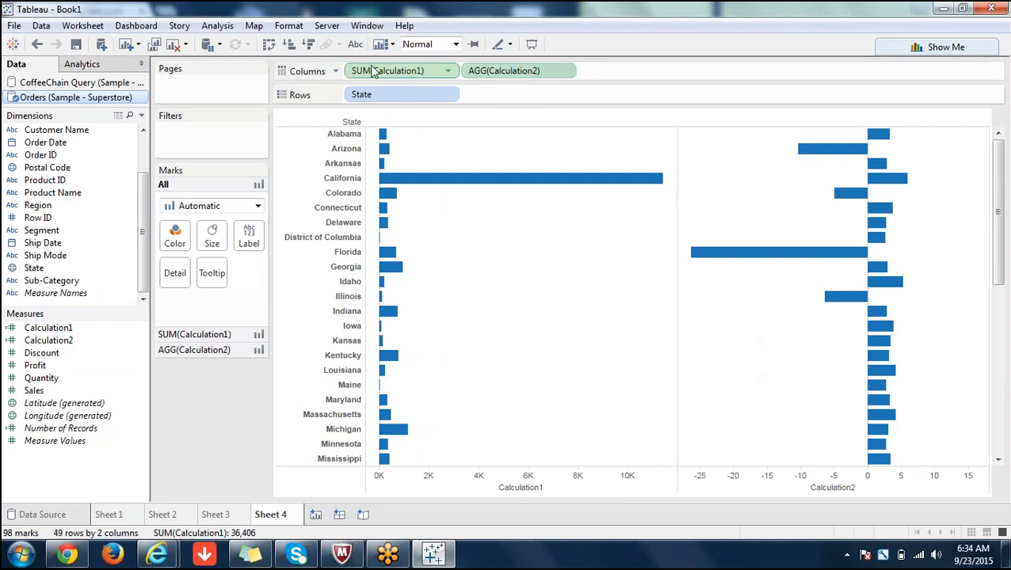
- Turn off measure aggregation on Sheet 4 to plot the row-level values of Calculation1 and Calculation2 by State
{"action": "left_click", "coordinate": [449, 71]}
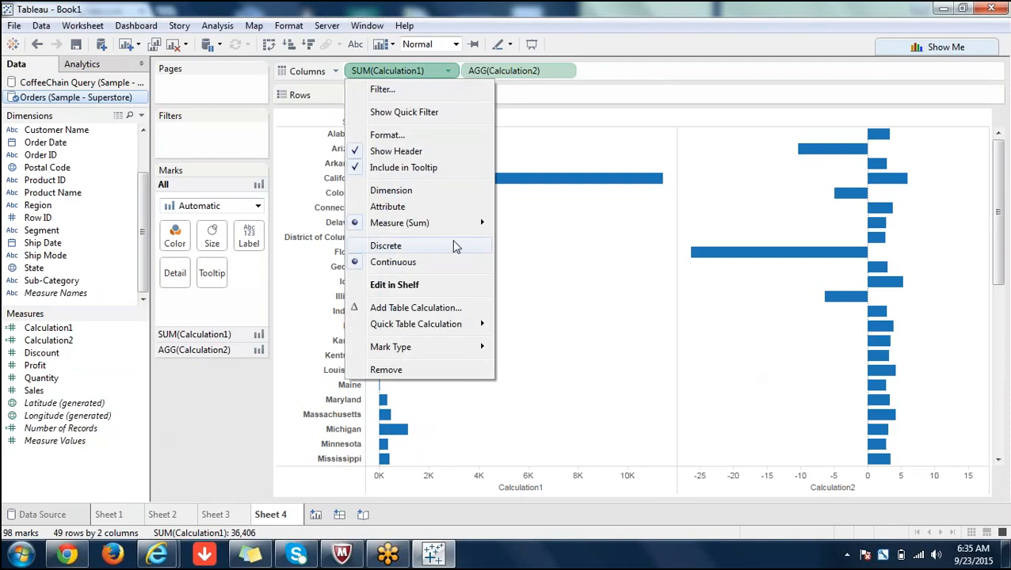
{"action": "left_click", "coordinate": [230, 30]}
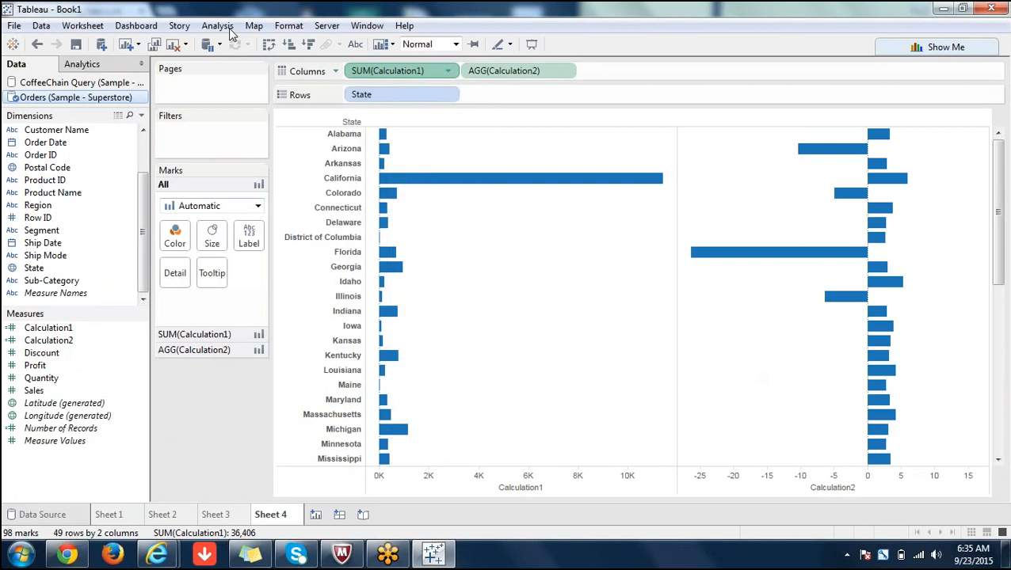
{"action": "left_click", "coordinate": [219, 26]}
{"action": "left_click", "coordinate": [261, 60]}
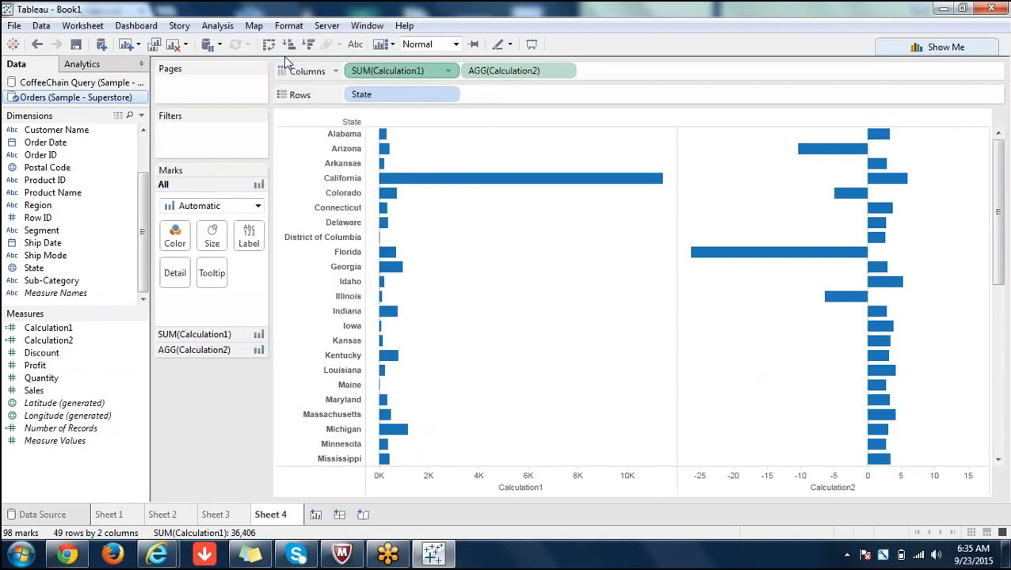
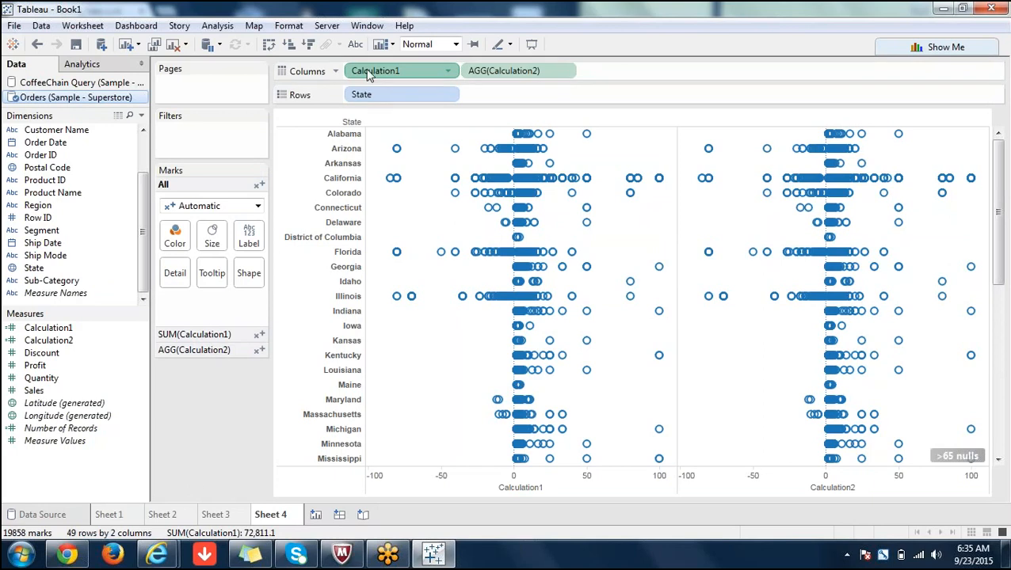
{"action": "left_click_drag", "start_coordinate": [373, 72], "coordinate": [369, 73]}
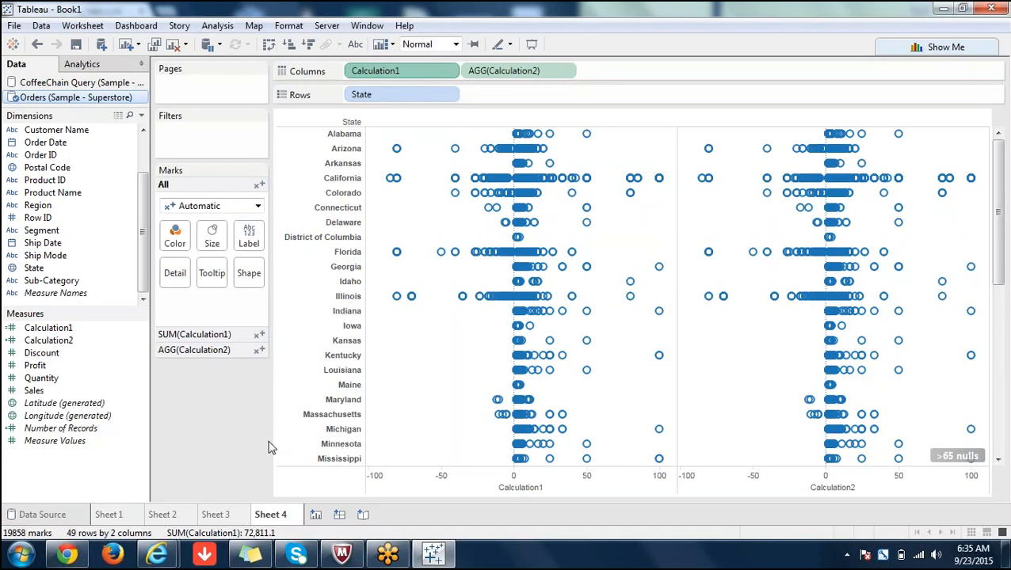
- Create a new worksheet with the sum of Sales from Orders on rows, and display the CoffeeChain Query fields
{"action": "left_click", "coordinate": [154, 515]}
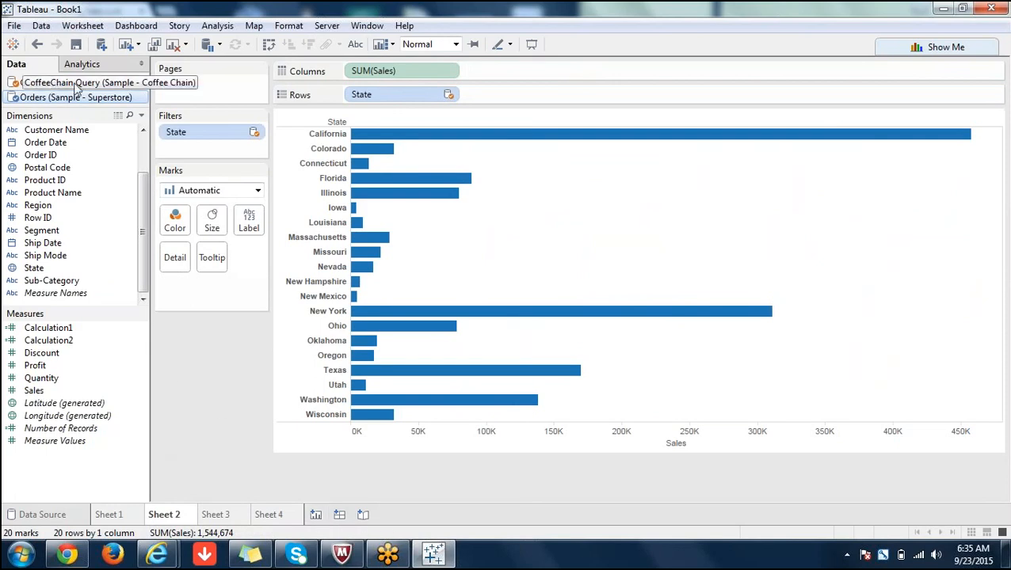
{"action": "left_click", "coordinate": [315, 515]}
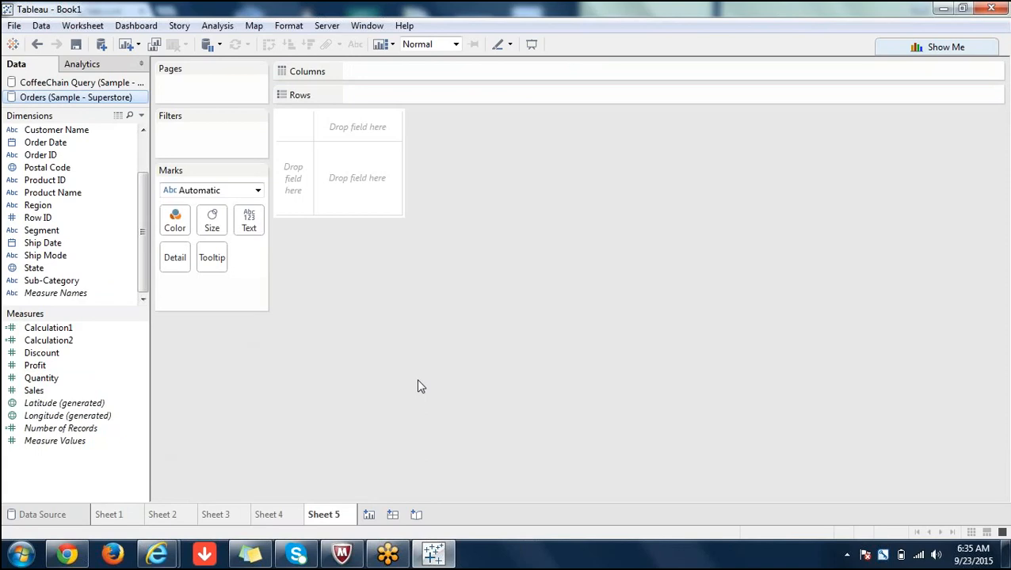
{"action": "double_click", "coordinate": [51, 391]}
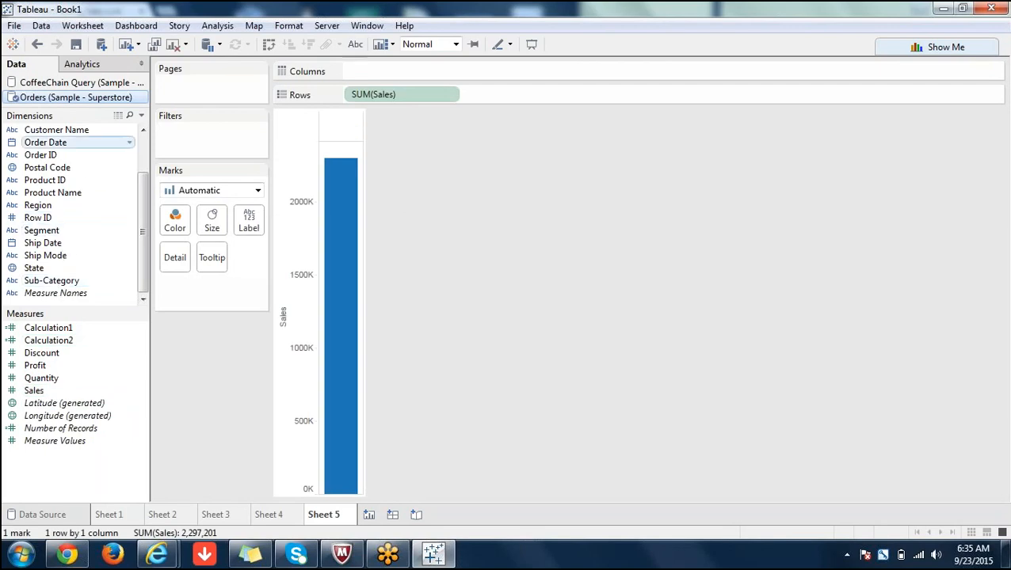
{"action": "left_click", "coordinate": [93, 84]}
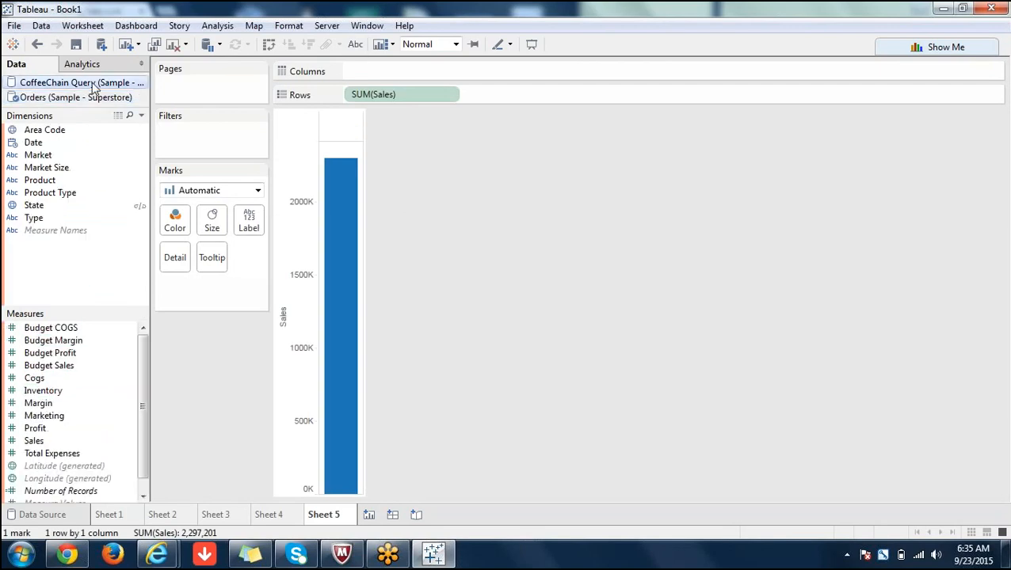
- Try to break Sales down by Product Type from CoffeeChain Query without a link, and remove that field from the columns
{"action": "left_click", "coordinate": [68, 195]}
{"action": "double_click", "coordinate": [67, 195]}
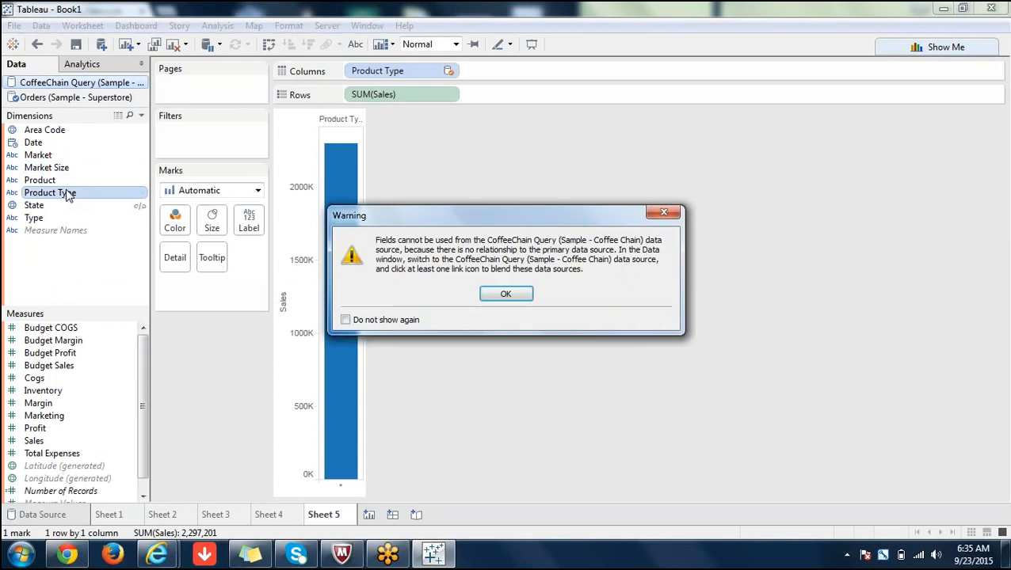
{"action": "left_click", "coordinate": [521, 295]}
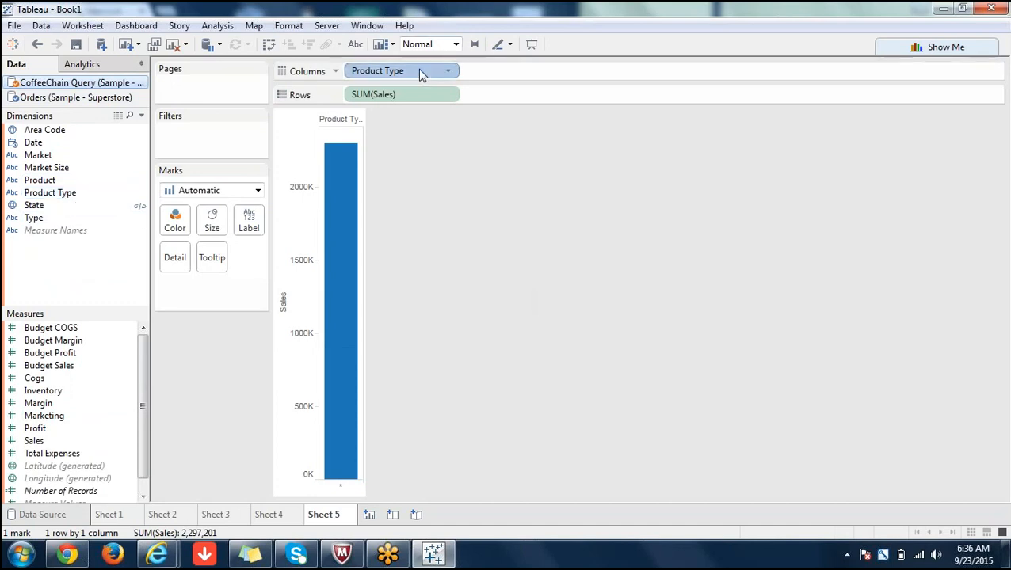
{"action": "left_click_drag", "start_coordinate": [420, 75], "coordinate": [84, 198]}
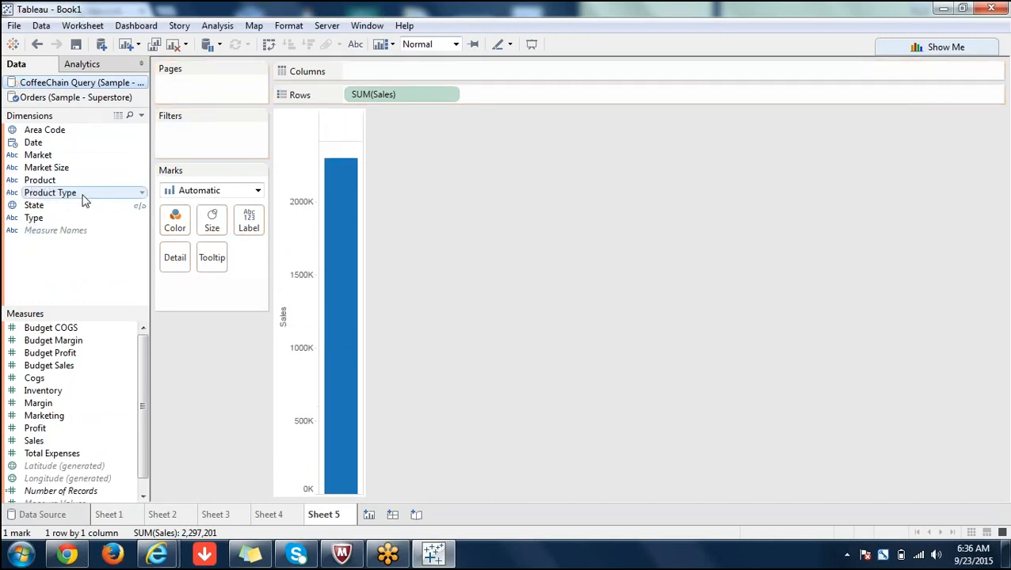
- Break Sales down by the CoffeeChain Query State as horizontal bars, trying Product Type as a second level and removing it
{"action": "left_click", "coordinate": [58, 211]}
{"action": "double_click", "coordinate": [58, 211]}
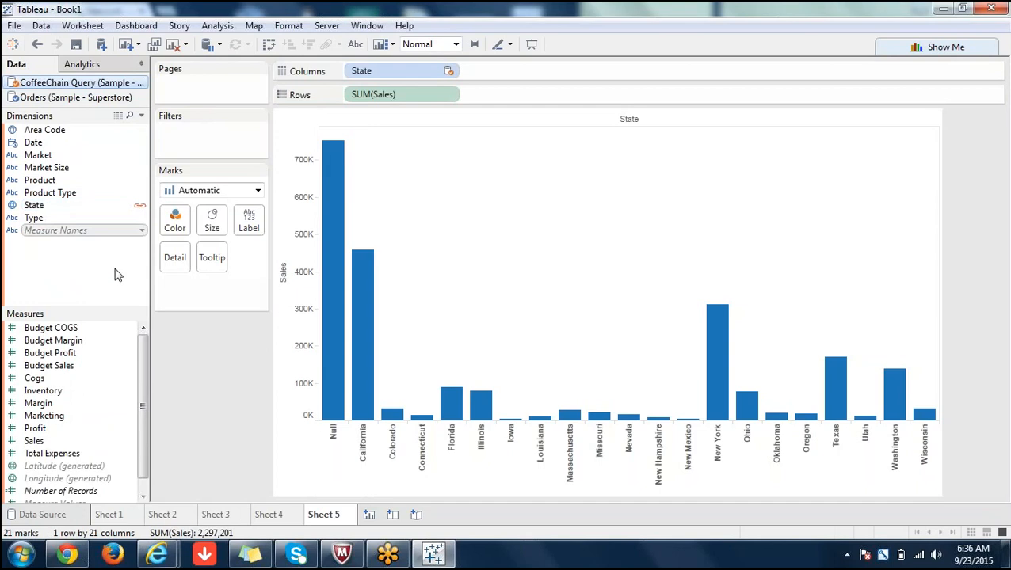
{"action": "left_click", "coordinate": [56, 194]}
{"action": "double_click", "coordinate": [57, 195]}
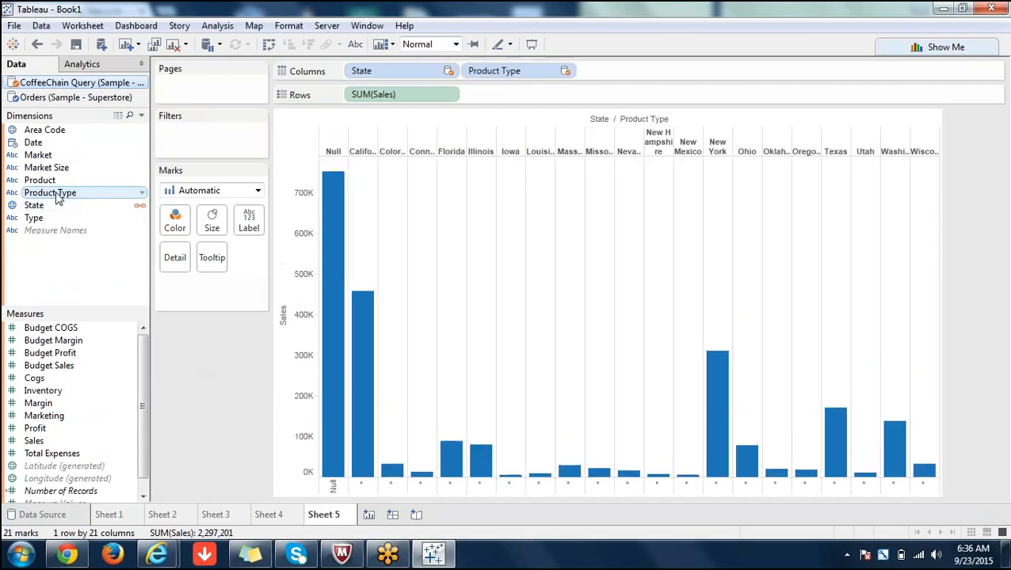
{"action": "left_click", "coordinate": [269, 45]}
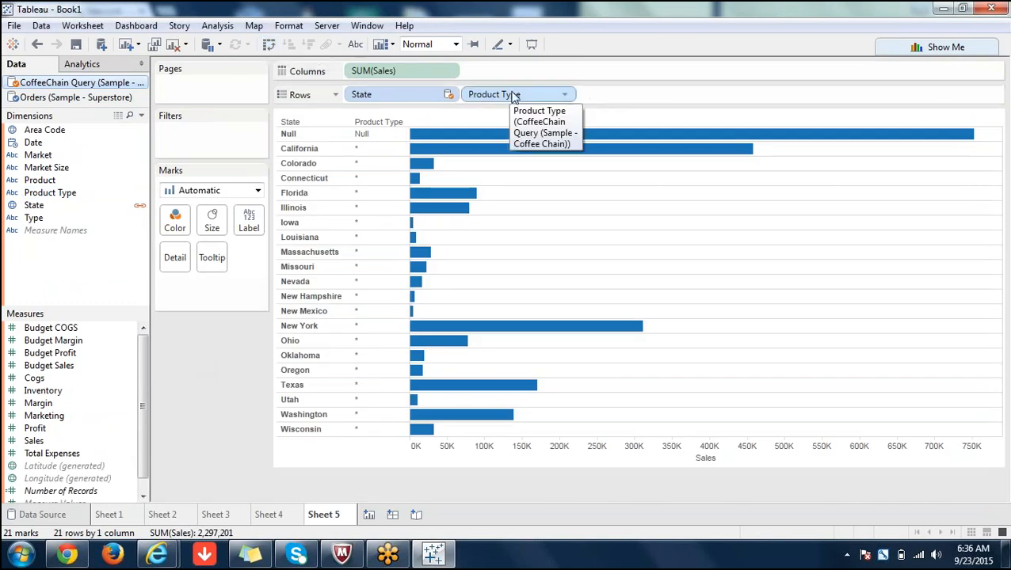
{"action": "left_click_drag", "start_coordinate": [481, 96], "coordinate": [55, 202]}
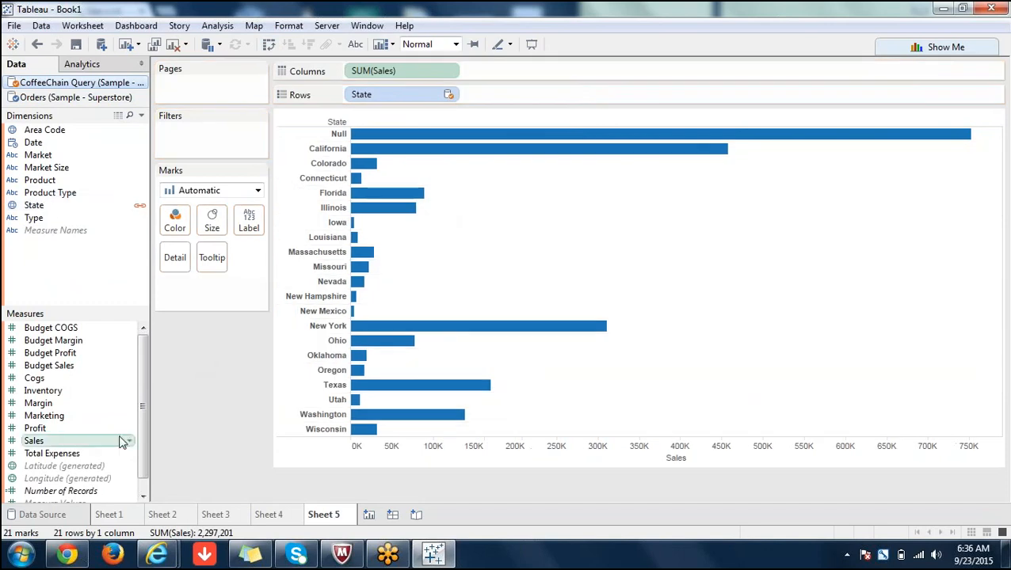
- Convert the state bars to packed bubbles sized by Sales and color them by the CoffeeChain Query Profit
{"action": "left_click", "coordinate": [946, 47]}
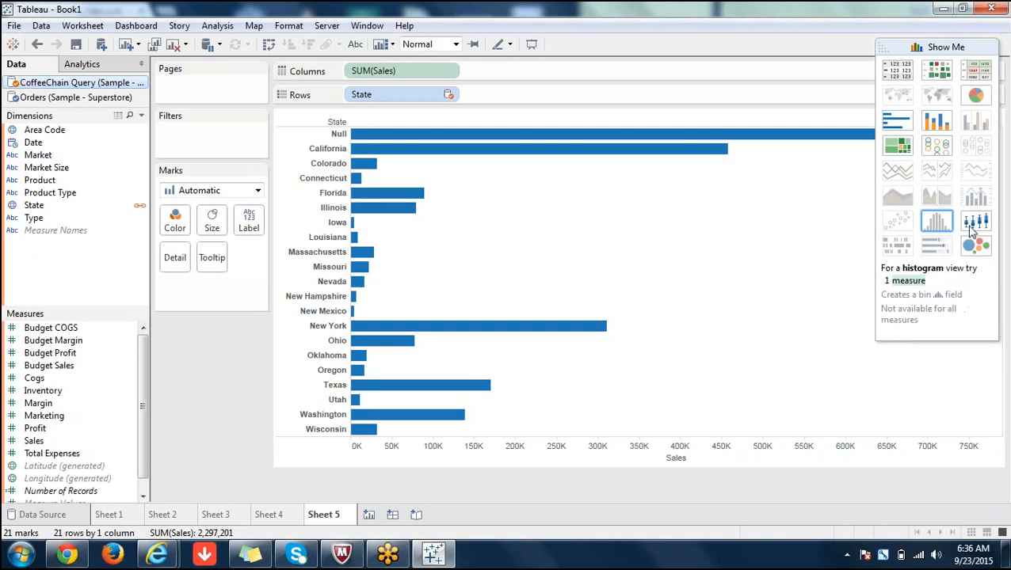
{"action": "left_click", "coordinate": [982, 250]}
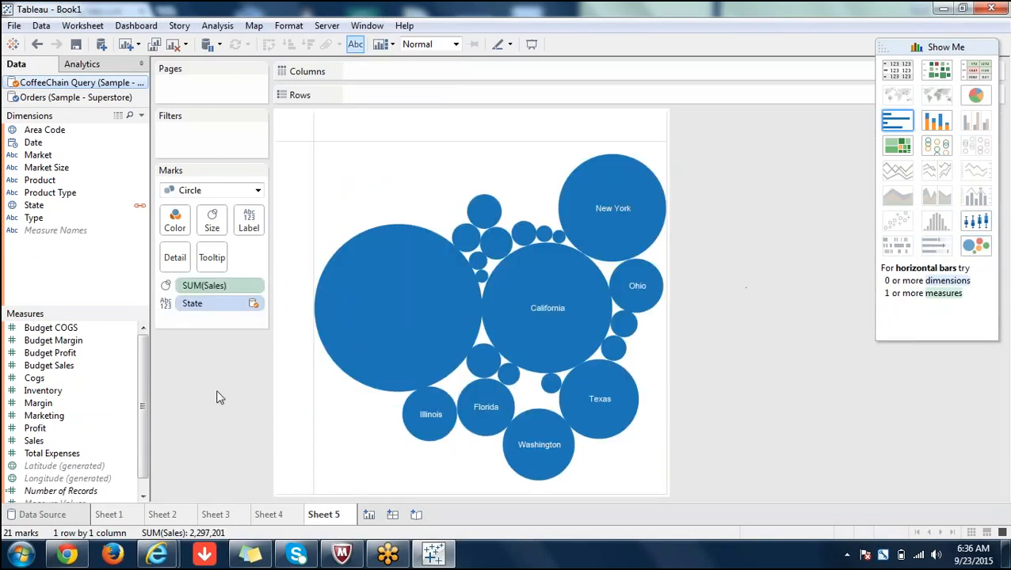
{"action": "left_click", "coordinate": [38, 428]}
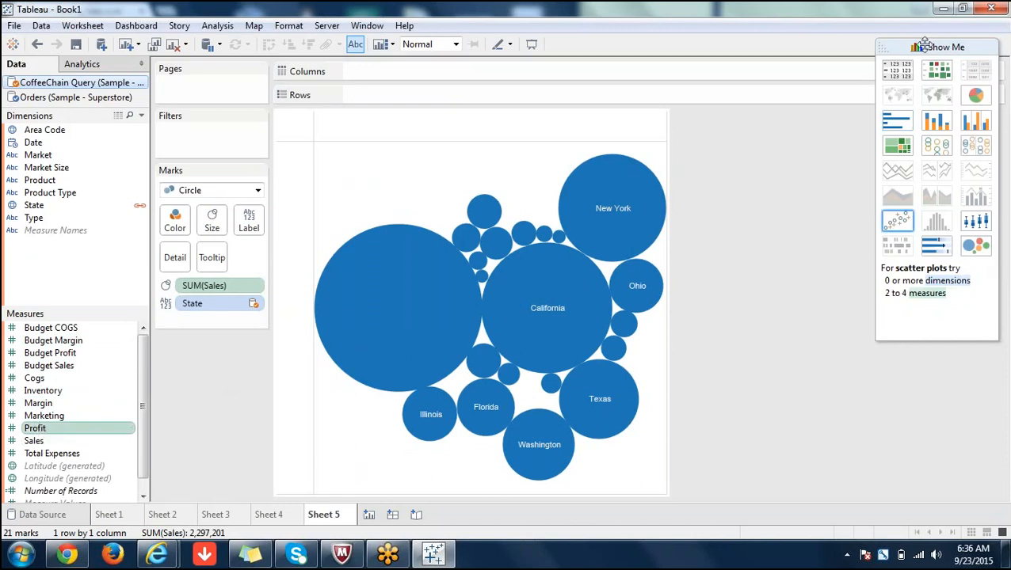
{"action": "left_click", "coordinate": [924, 45]}
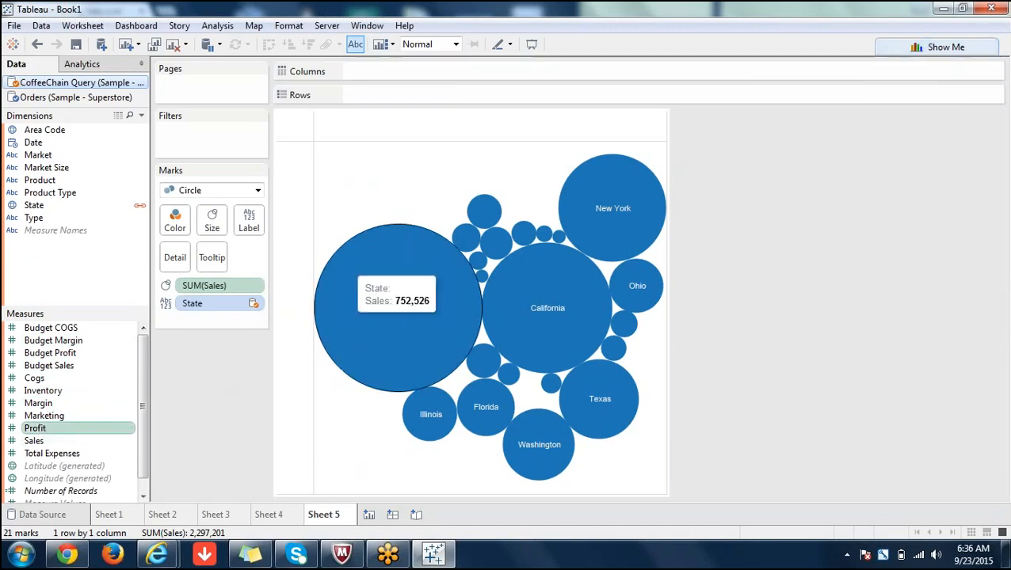
{"action": "double_click", "coordinate": [46, 430]}
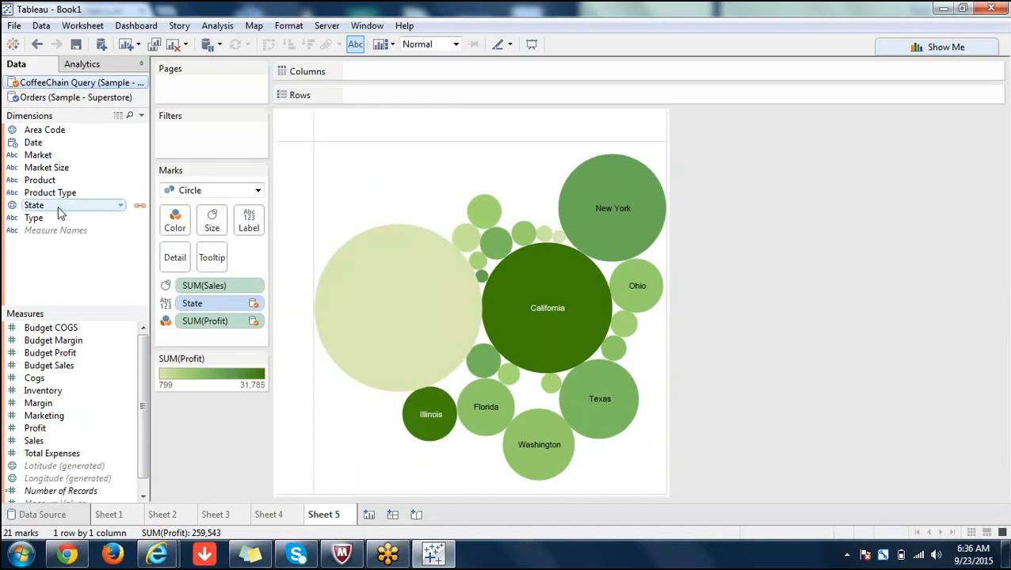
- Create a new worksheet with the sum of Sales from CoffeeChain Query on rows and Region from Orders on columns
{"action": "left_click", "coordinate": [368, 515]}
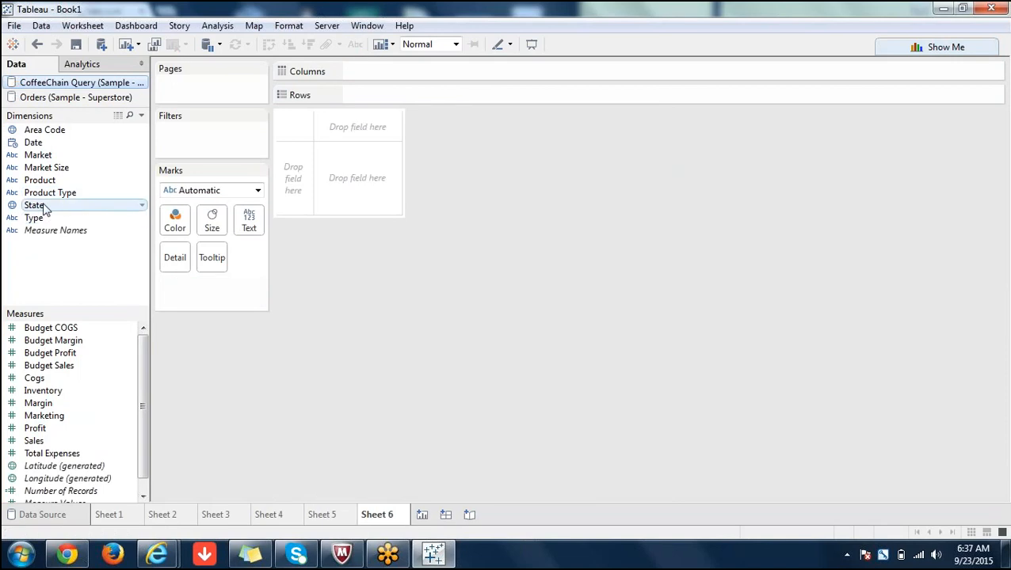
{"action": "left_click", "coordinate": [38, 156]}
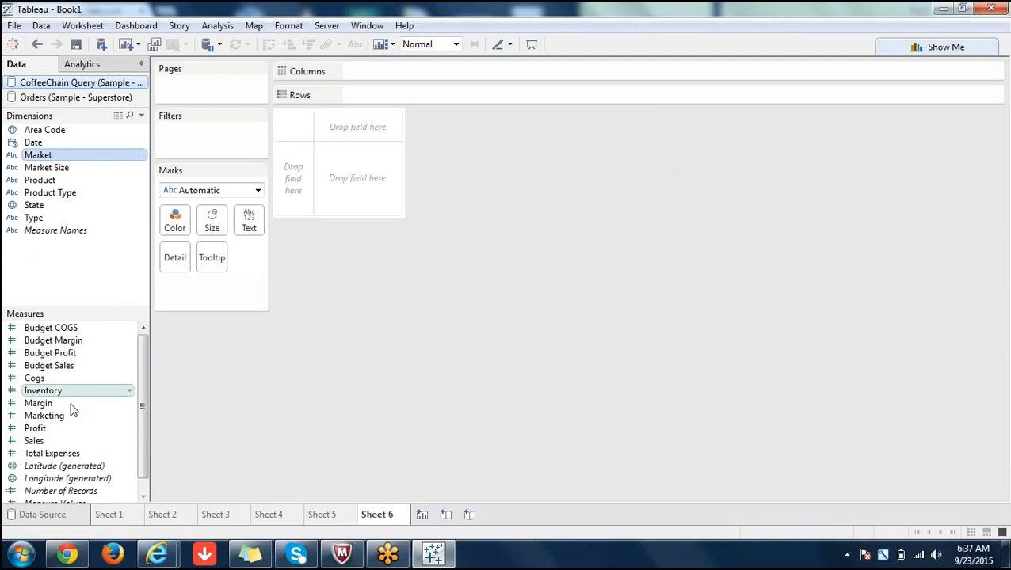
{"action": "double_click", "coordinate": [59, 441]}
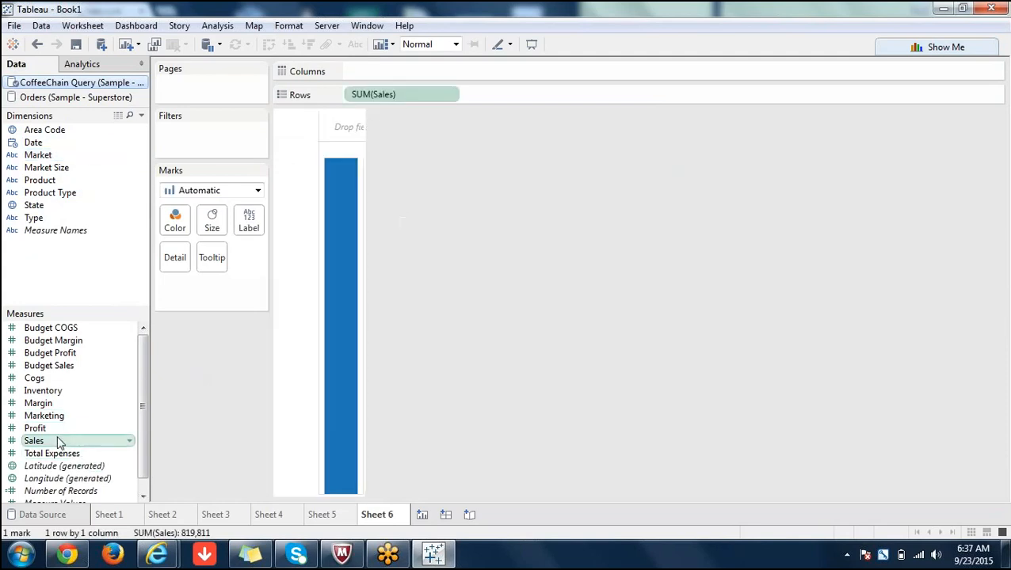
{"action": "left_click", "coordinate": [60, 99]}
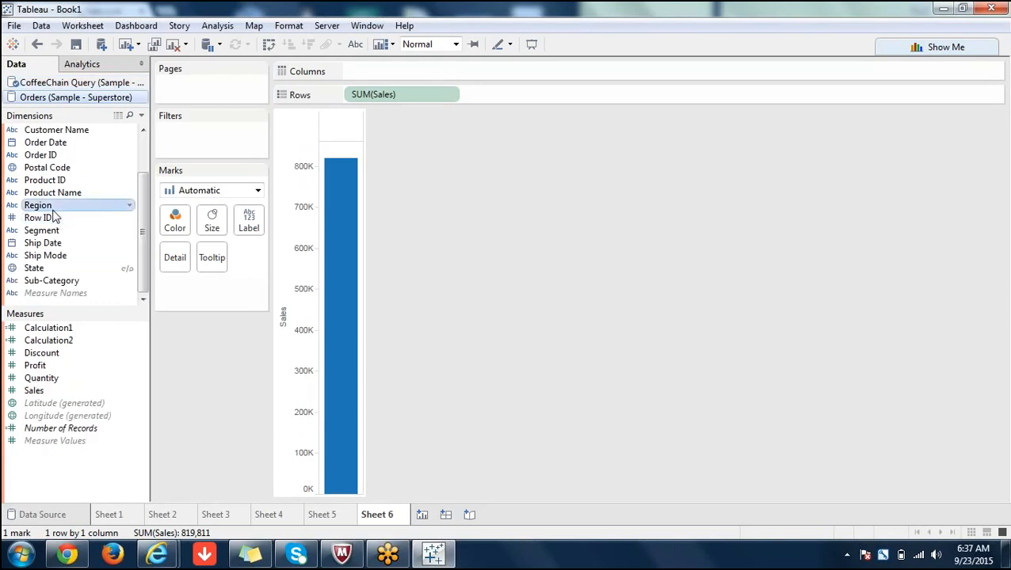
{"action": "double_click", "coordinate": [53, 211]}
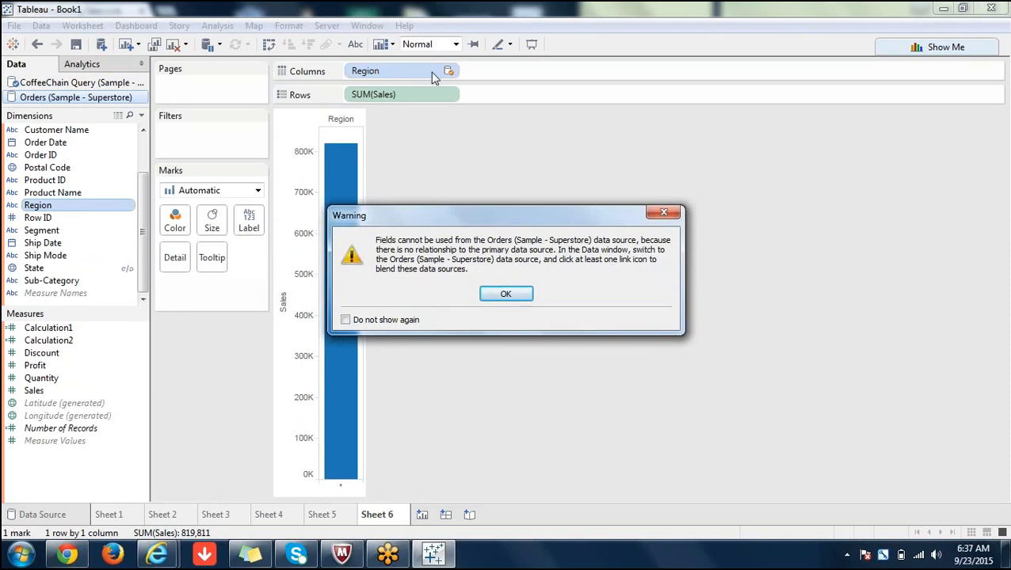
{"action": "left_click", "coordinate": [507, 295]}
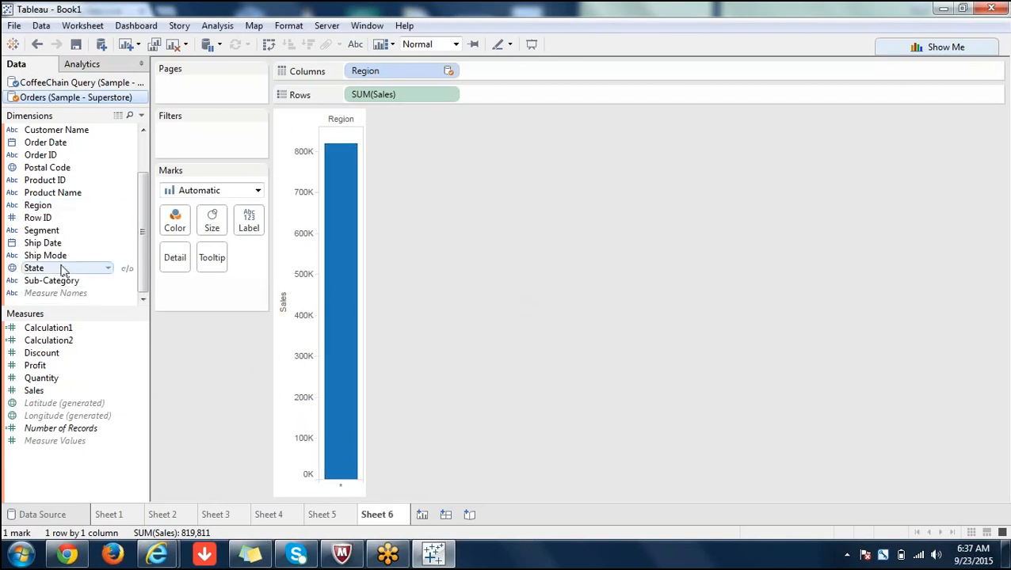
- Edit the data source relationship so the CoffeeChain Query Market field maps to the Orders Region field instead of State to State
{"action": "left_click", "coordinate": [40, 26]}
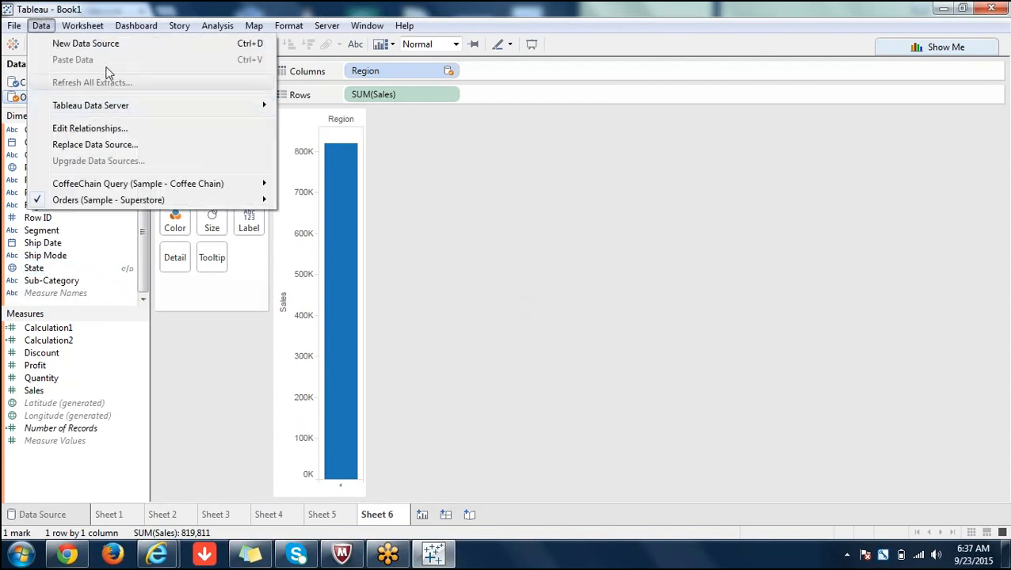
{"action": "left_click", "coordinate": [108, 132]}
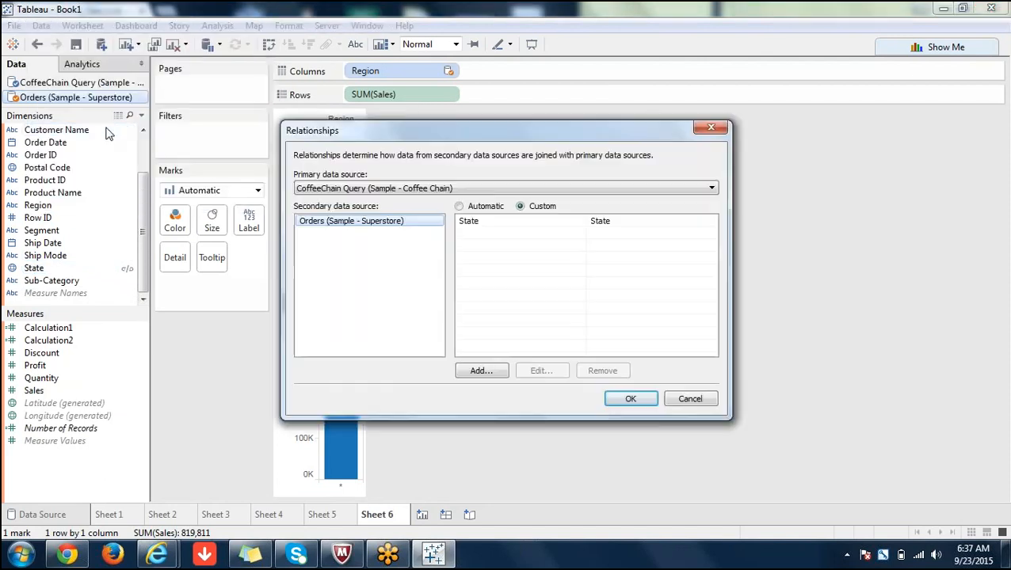
{"action": "left_click", "coordinate": [527, 221]}
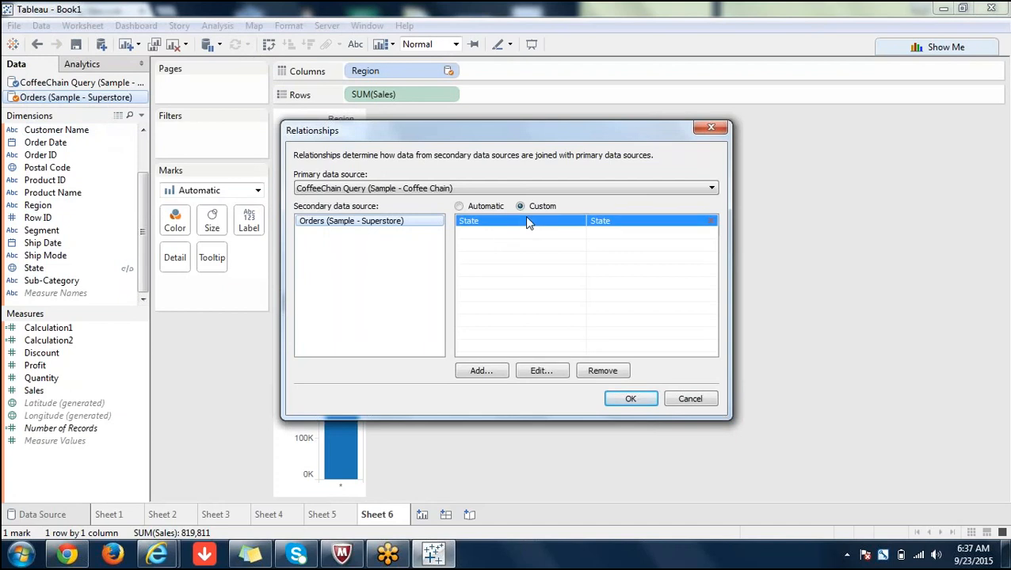
{"action": "left_click", "coordinate": [541, 371]}
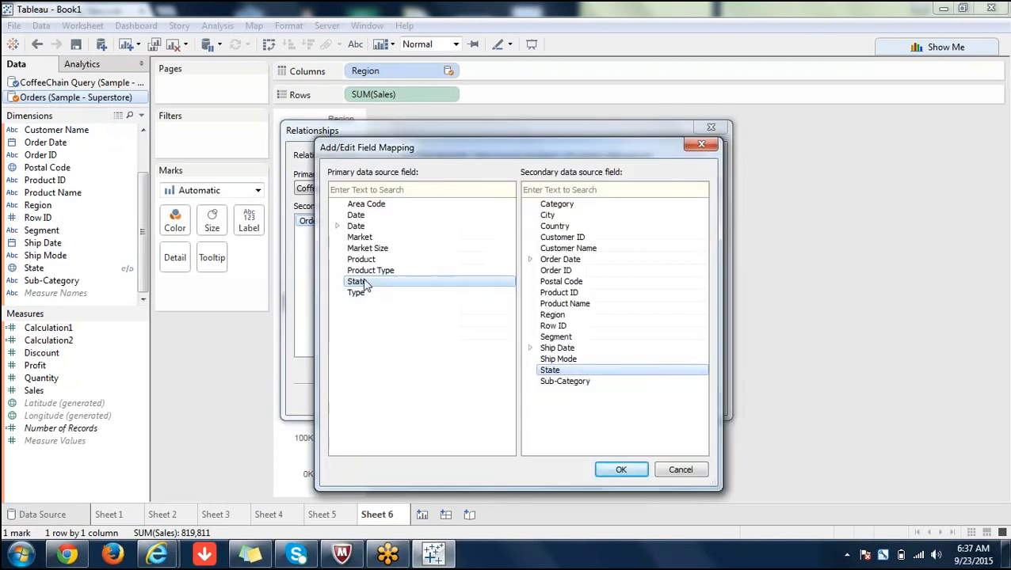
{"action": "left_click", "coordinate": [361, 237]}
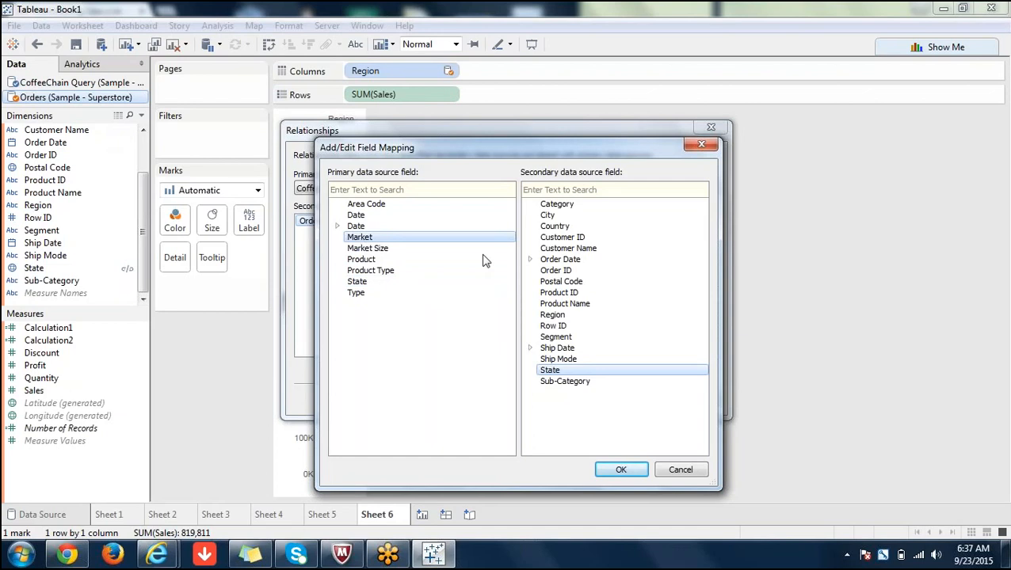
{"action": "left_click", "coordinate": [559, 316]}
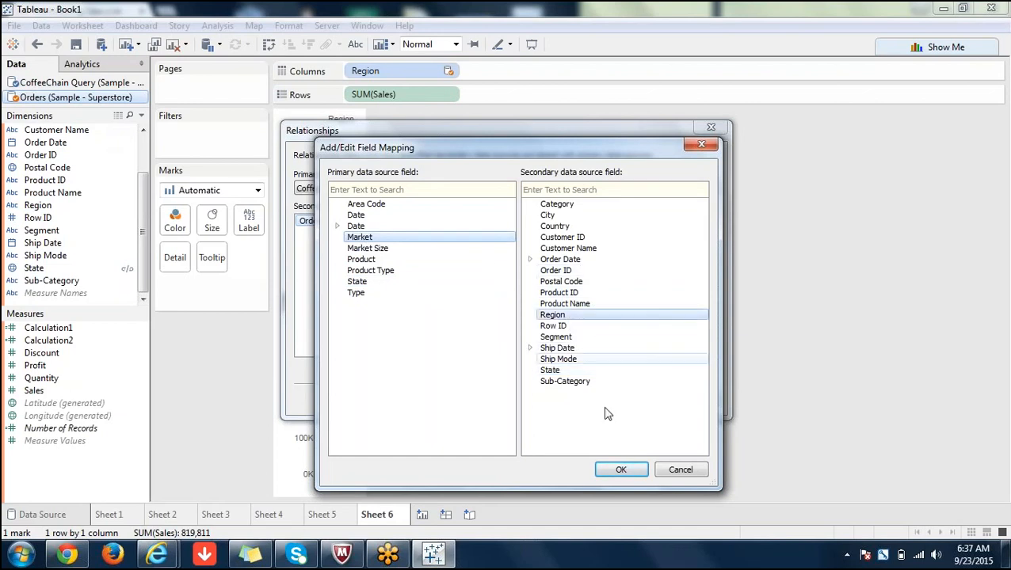
{"action": "left_click", "coordinate": [630, 473]}
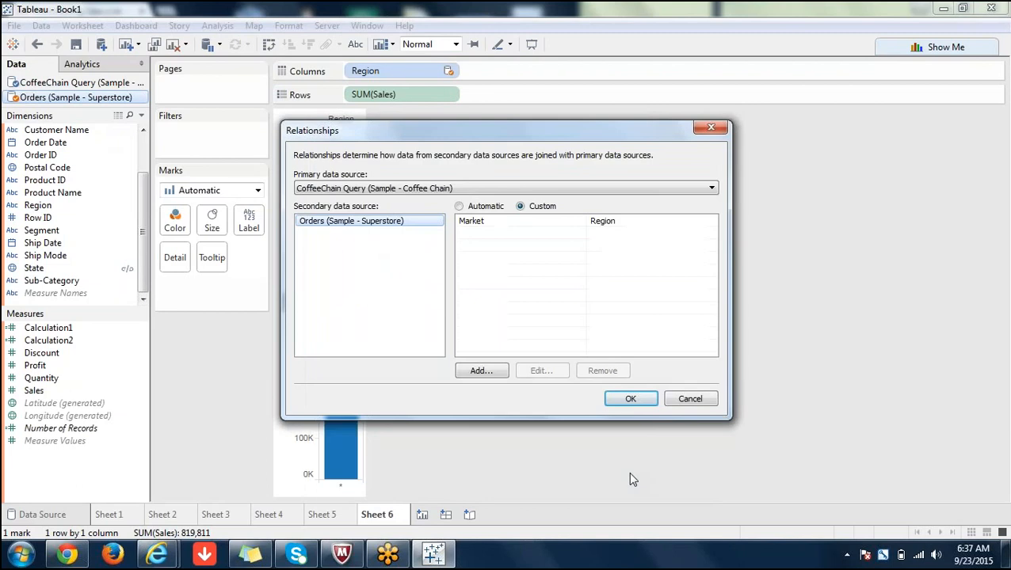
{"action": "left_click", "coordinate": [625, 400]}
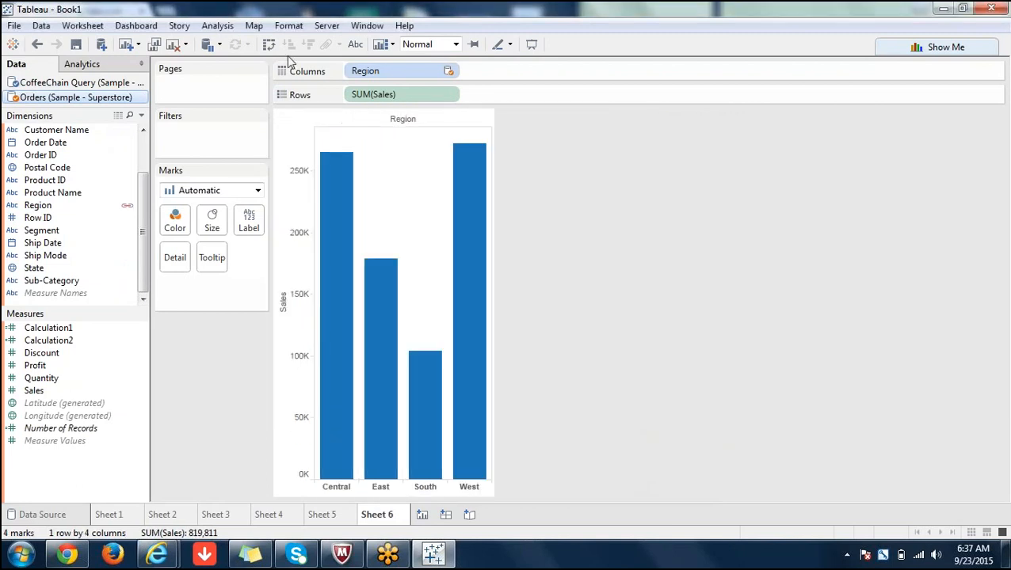
- Convert the Region bars to a pie chart of Sales and fit it to the entire view
{"action": "left_click", "coordinate": [269, 44]}
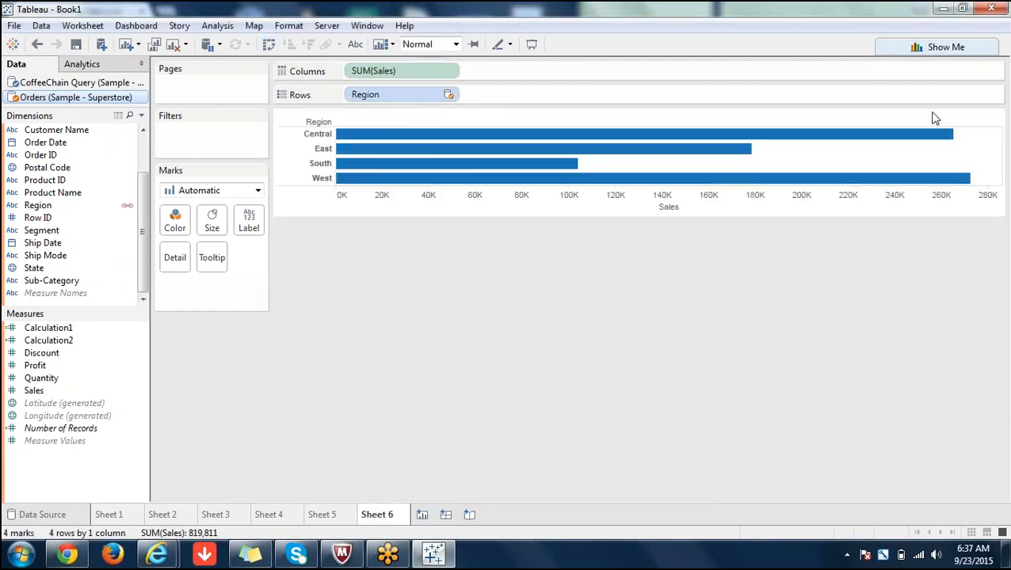
{"action": "left_click", "coordinate": [948, 48]}
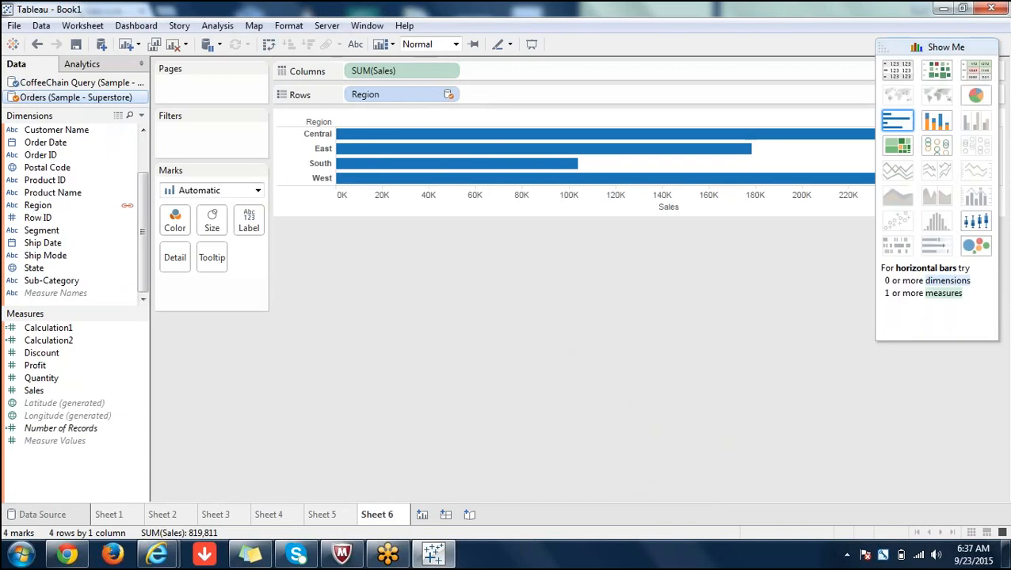
{"action": "left_click", "coordinate": [976, 97]}
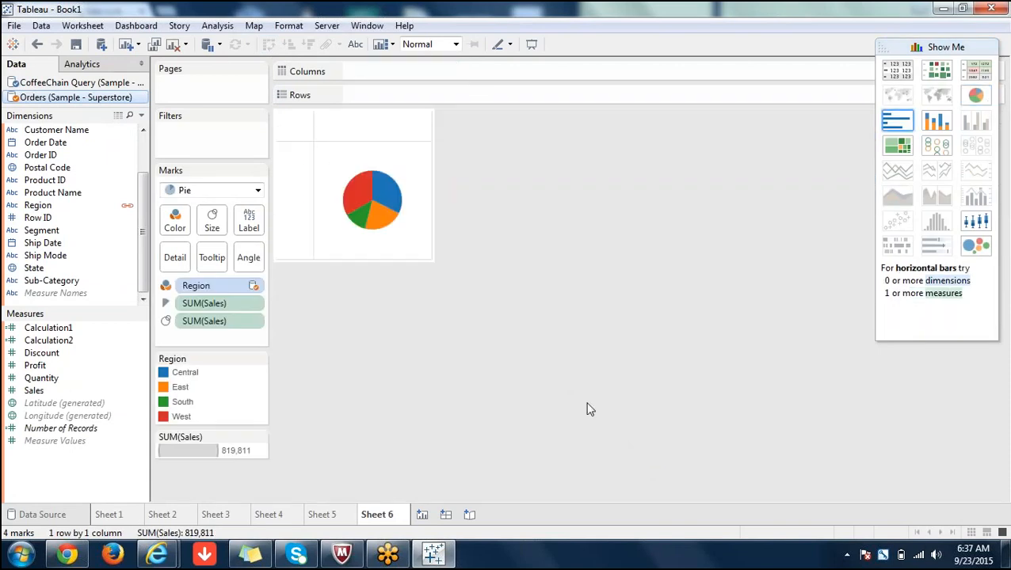
{"action": "left_click", "coordinate": [922, 45]}
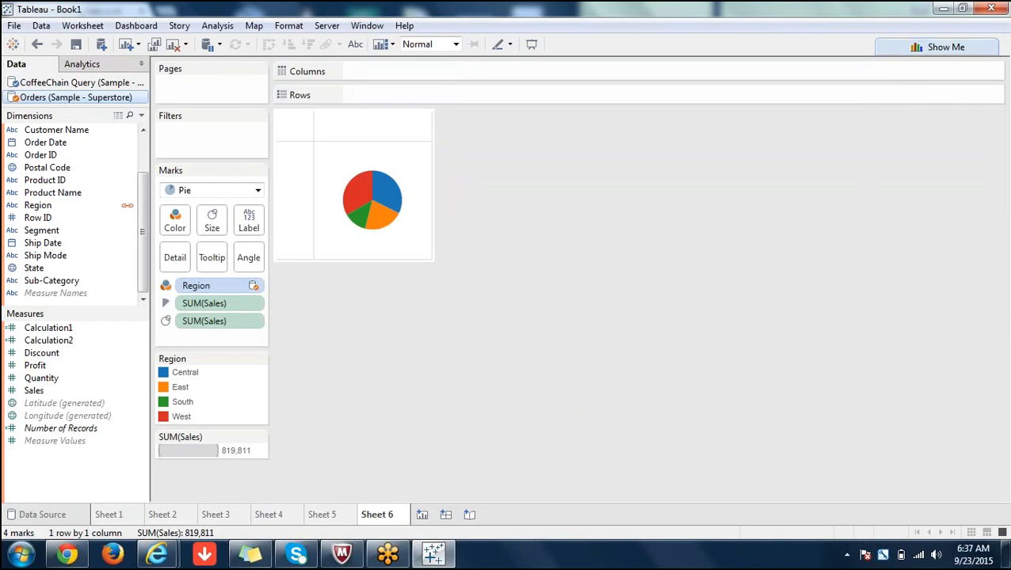
{"action": "left_click", "coordinate": [456, 44]}
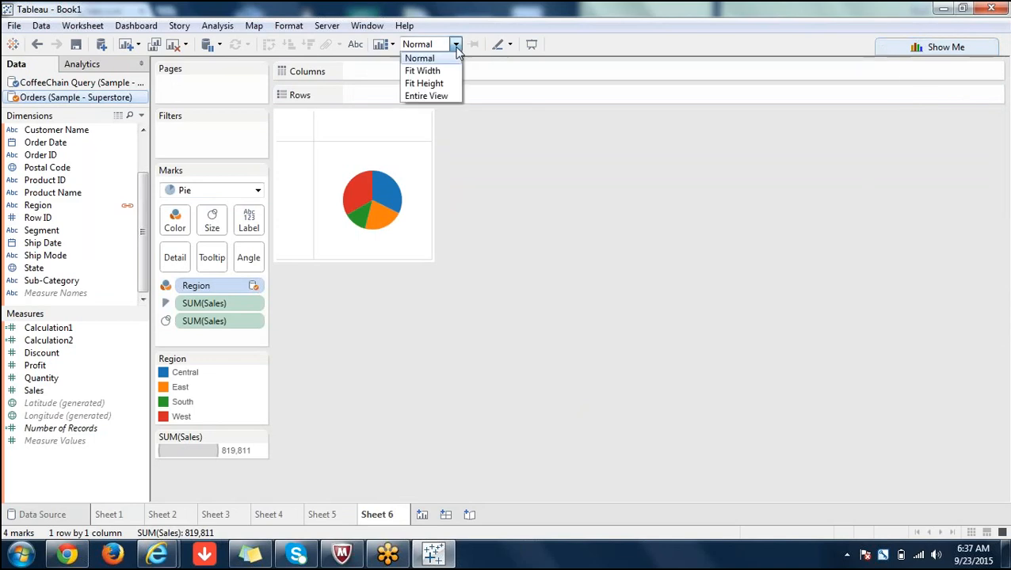
{"action": "left_click", "coordinate": [425, 96]}
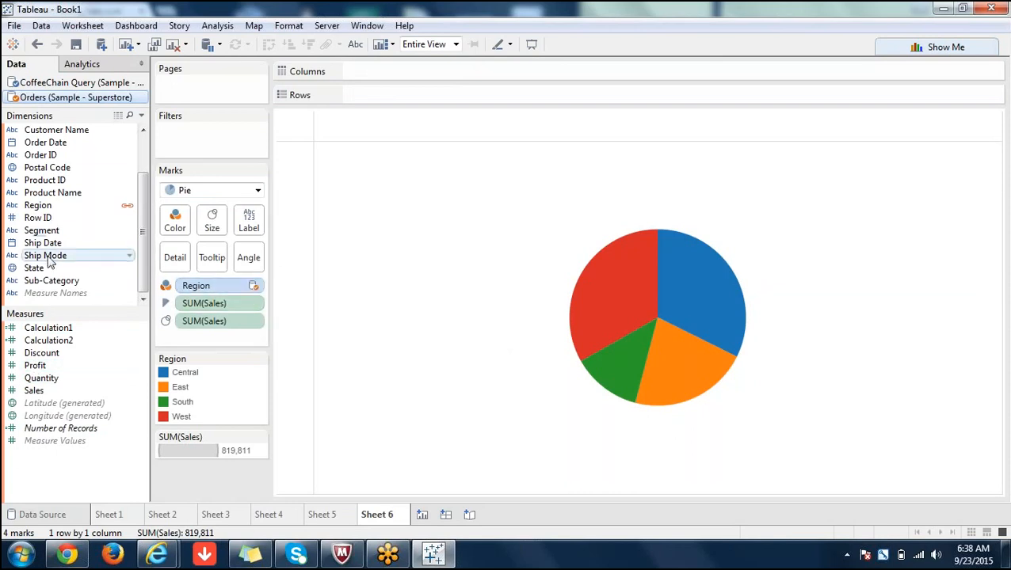
- Label the pie slices with the Orders Region and the sum of Sales from CoffeeChain Query
{"action": "left_click_drag", "start_coordinate": [38, 205], "coordinate": [246, 220]}
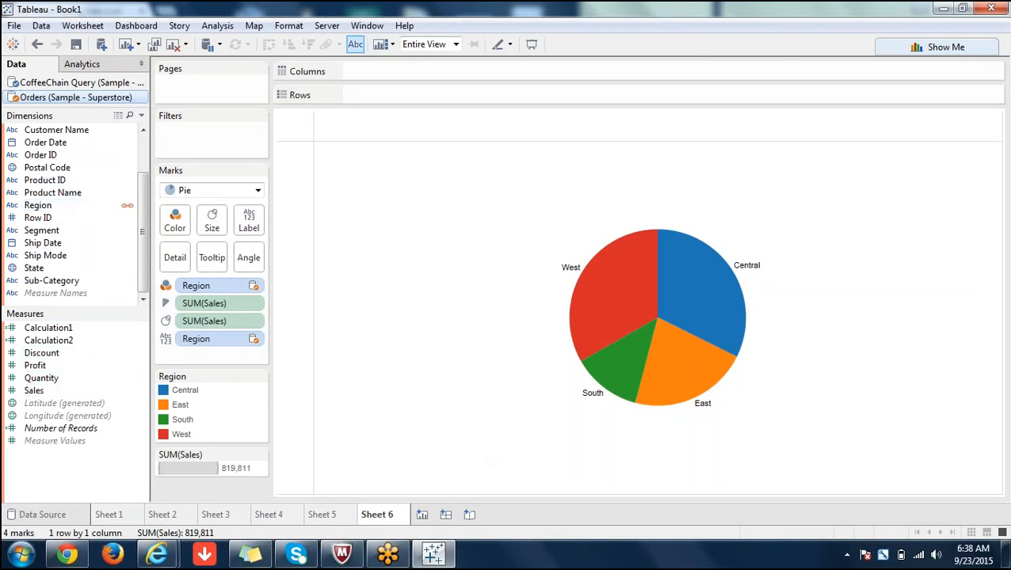
{"action": "left_click", "coordinate": [61, 82]}
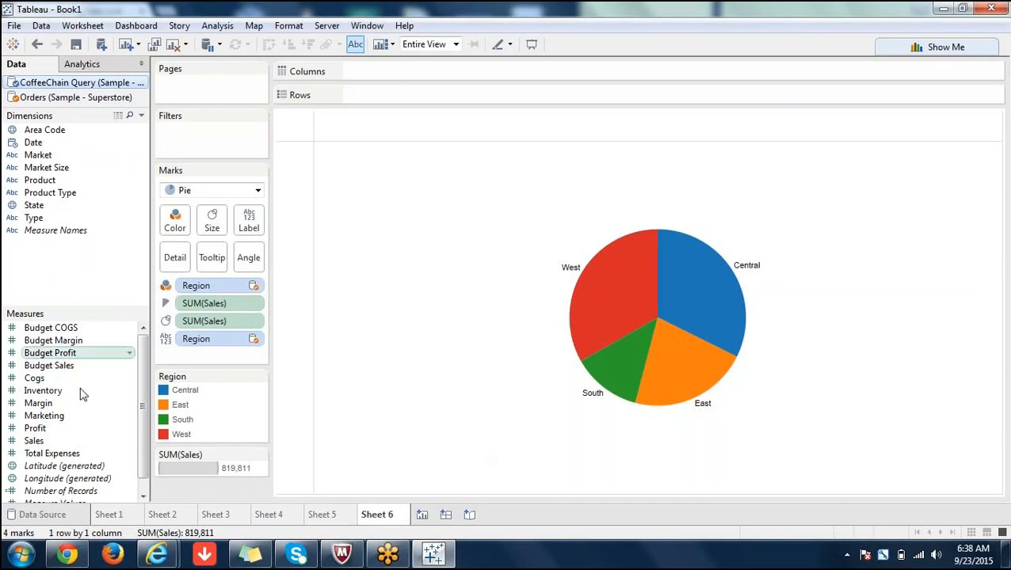
{"action": "left_click_drag", "start_coordinate": [37, 444], "coordinate": [242, 221]}
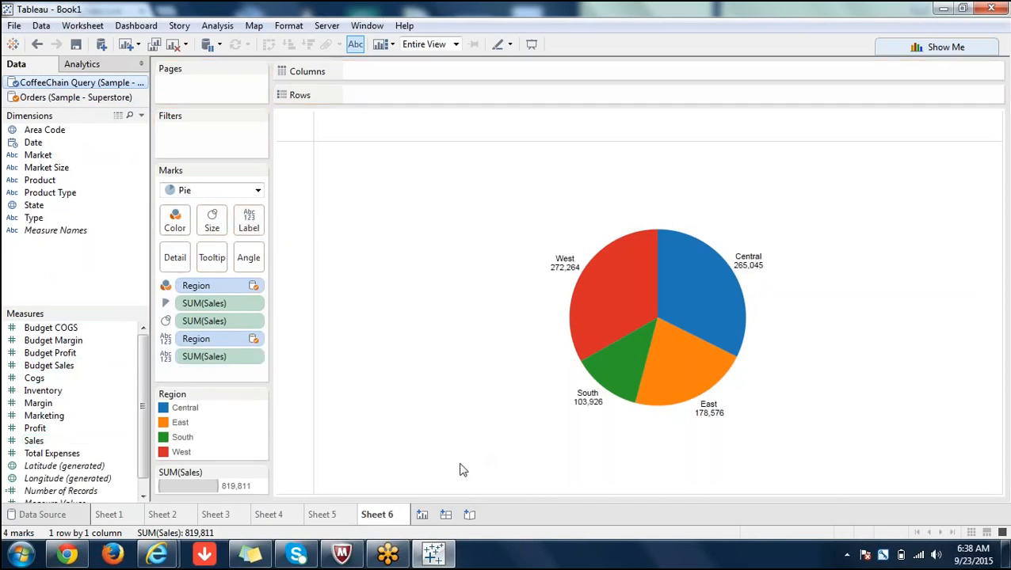
- Move the South label inside its pie slice and clear the selection
{"action": "mouse_move", "coordinate": [614, 377]}
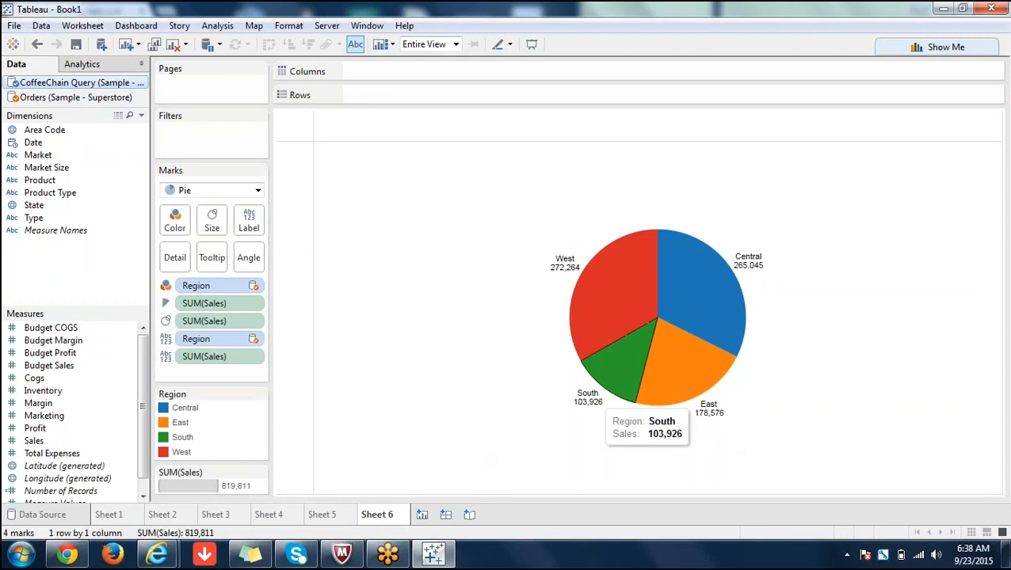
{"action": "left_click", "coordinate": [590, 396]}
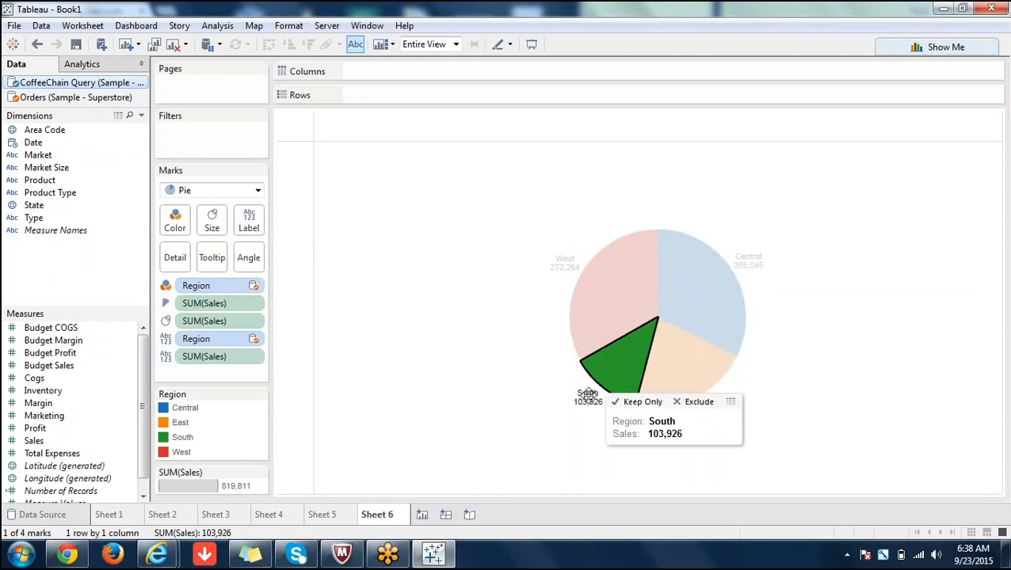
{"action": "left_click_drag", "start_coordinate": [609, 358], "coordinate": [608, 361]}
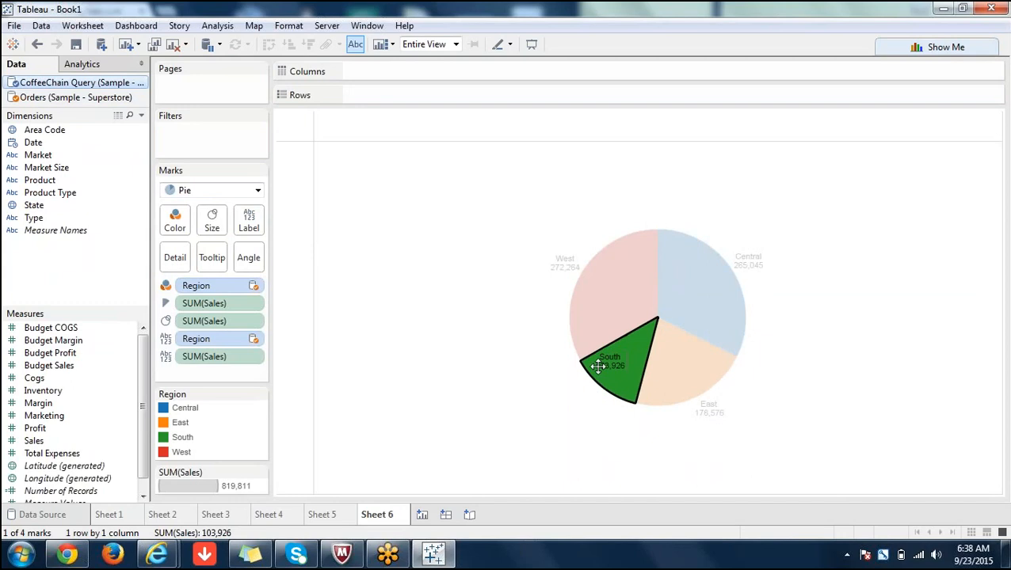
{"action": "left_click", "coordinate": [422, 368]}
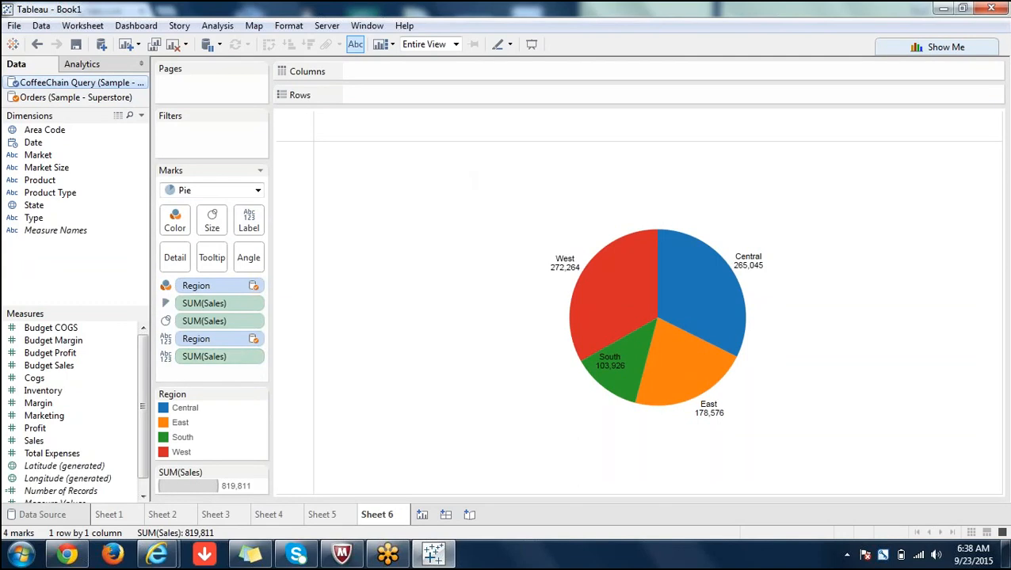
{"action": "left_click", "coordinate": [219, 24]}
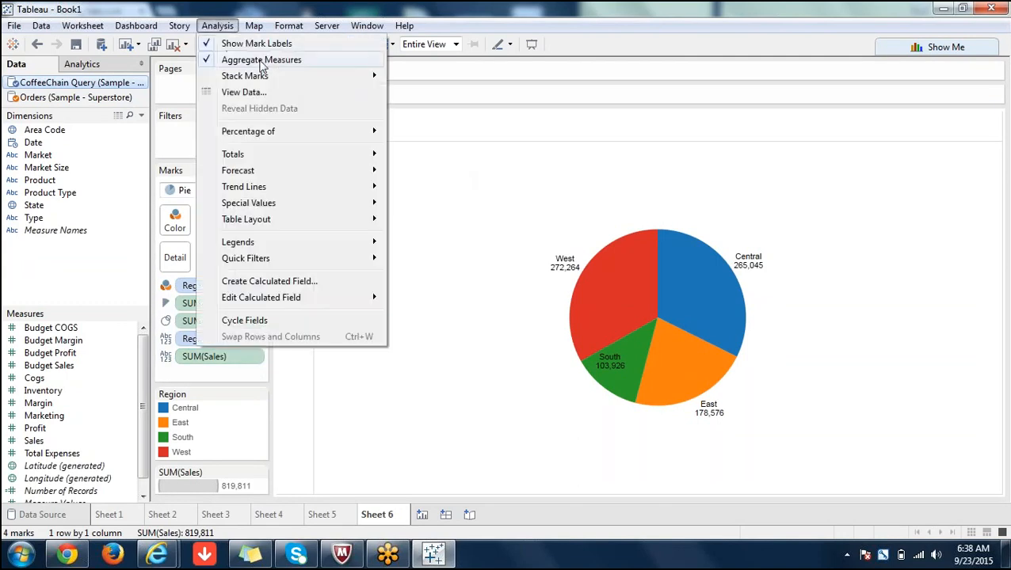
{"action": "left_click", "coordinate": [420, 189]}
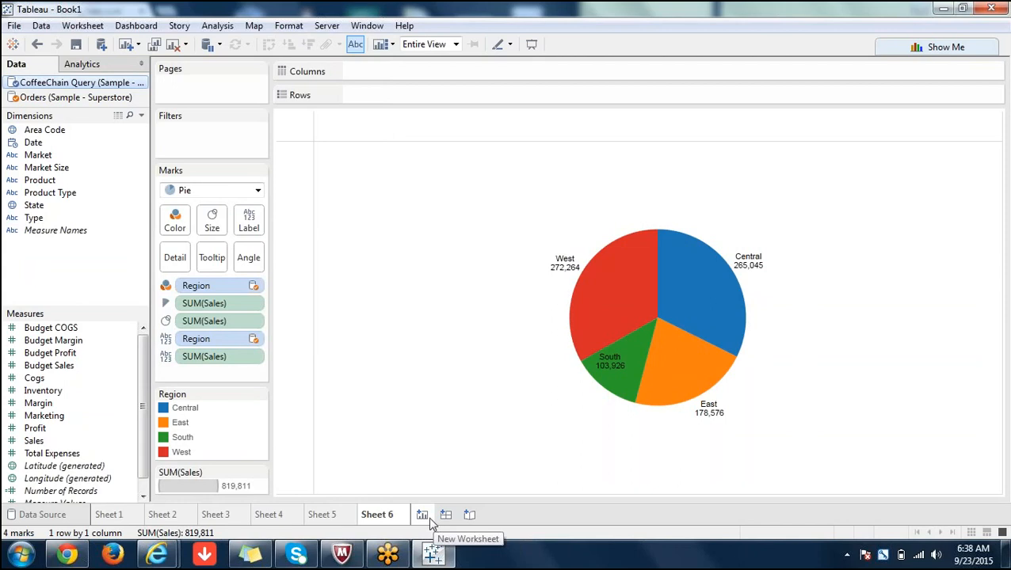
{"action": "left_click", "coordinate": [126, 516]}
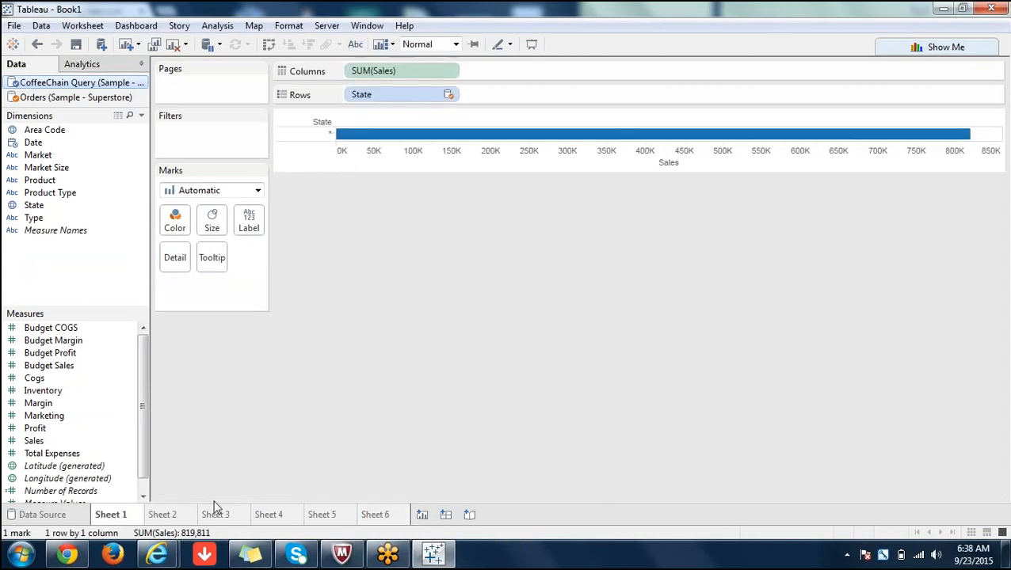
{"action": "left_click", "coordinate": [168, 516]}
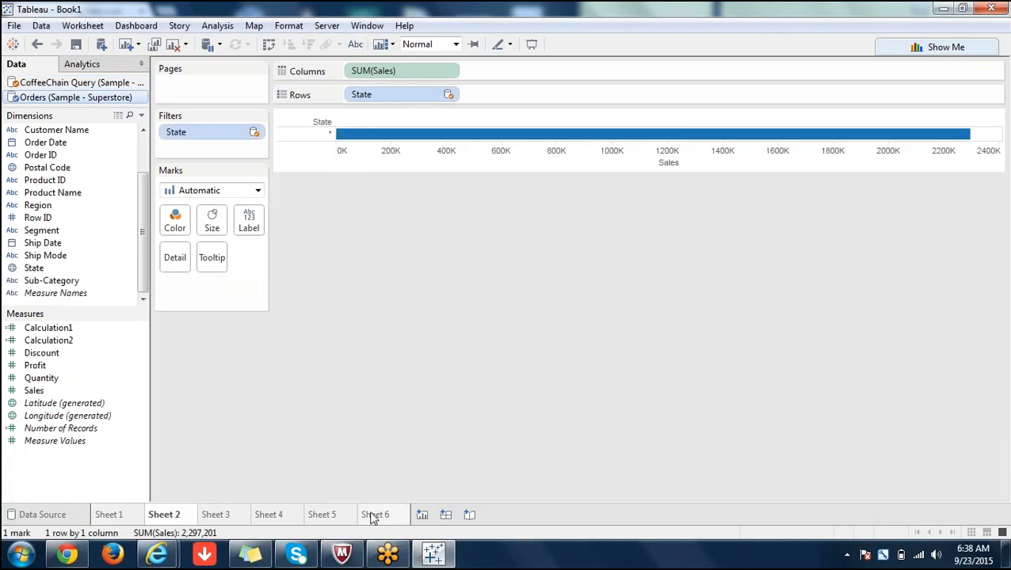
{"action": "left_click", "coordinate": [374, 515]}
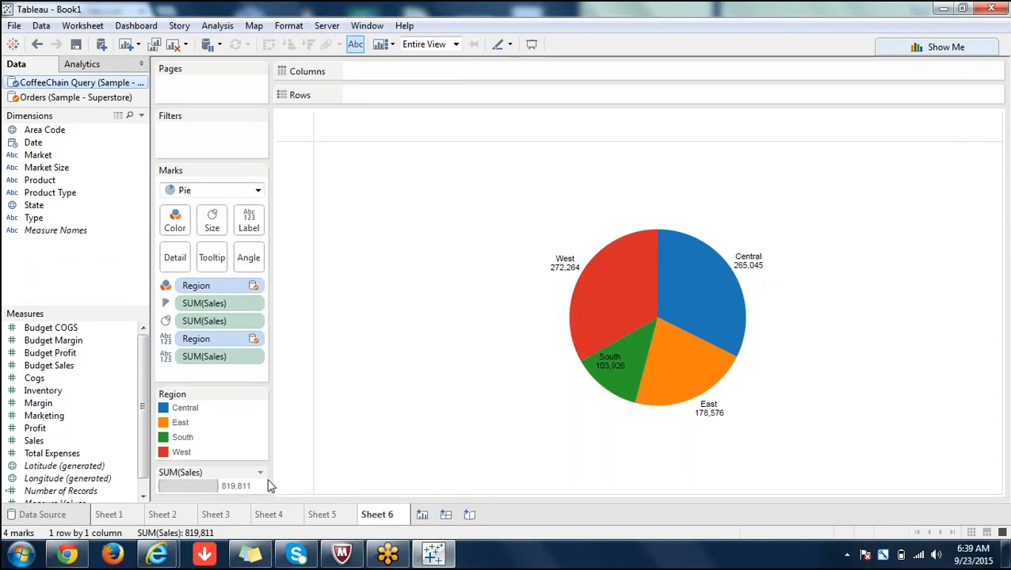
- Create another worksheet with the sum of Sales from CoffeeChain Query on rows, and display the Orders fields
{"action": "left_click", "coordinate": [422, 516]}
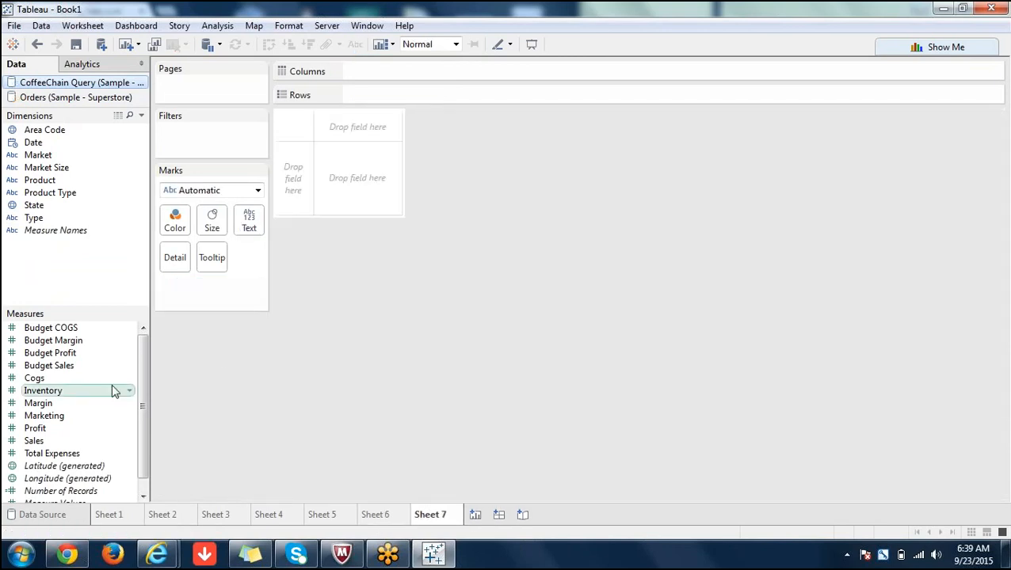
{"action": "double_click", "coordinate": [33, 441]}
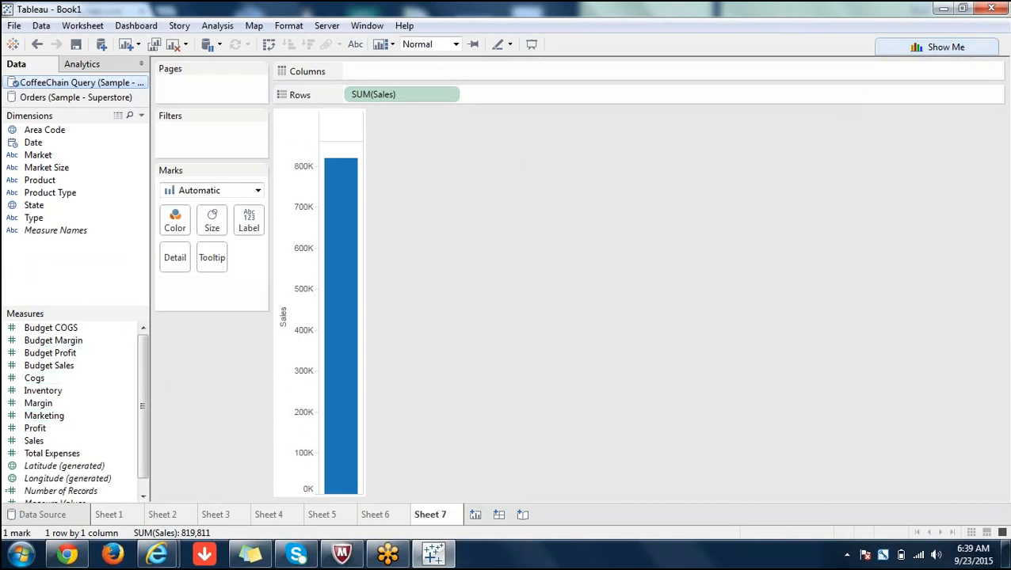
{"action": "left_click", "coordinate": [66, 98]}
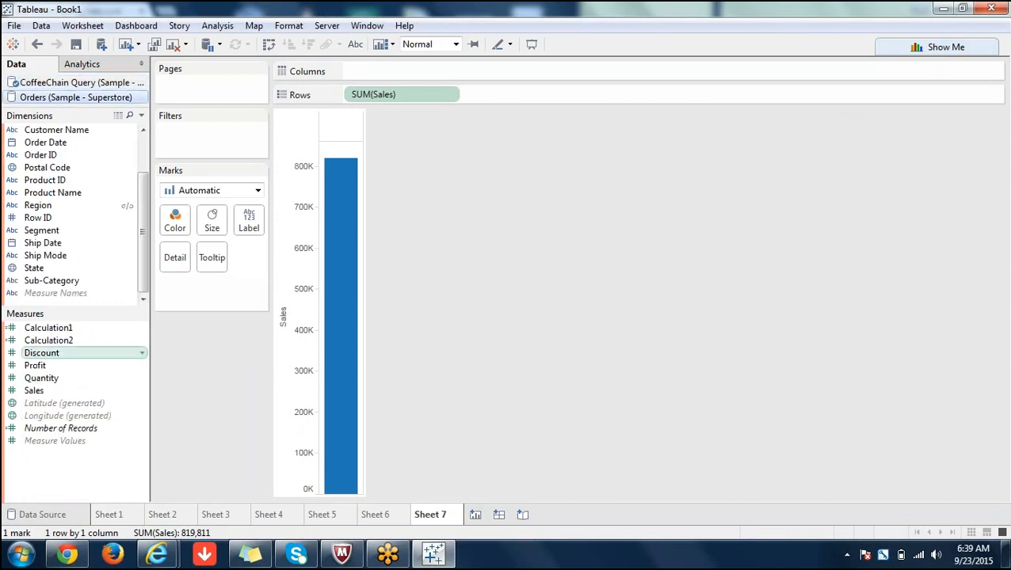
- Add the sum of Sales from Orders to the columns, dismissing the data relationship warning
{"action": "double_click", "coordinate": [35, 392]}
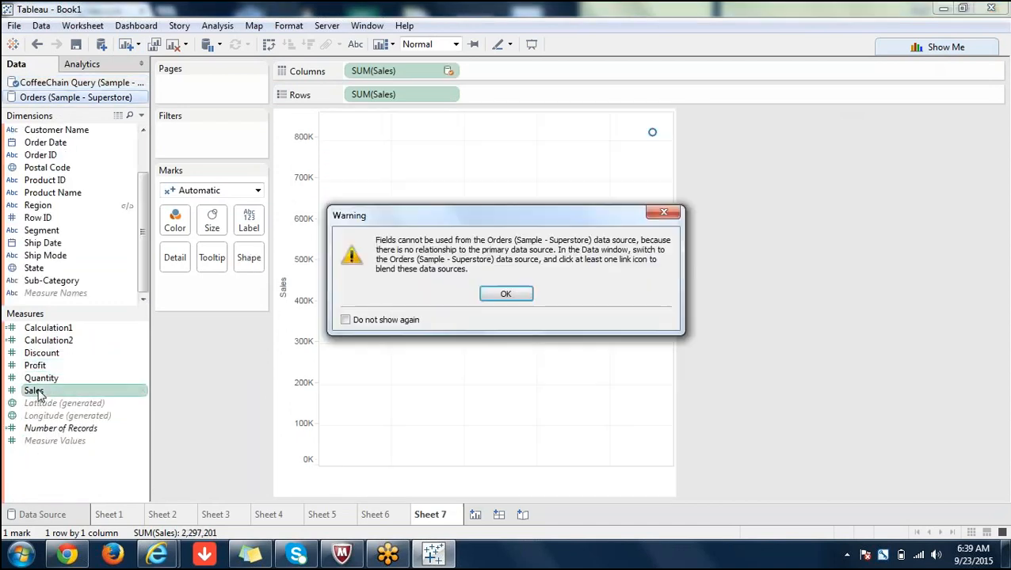
{"action": "left_click", "coordinate": [506, 295]}
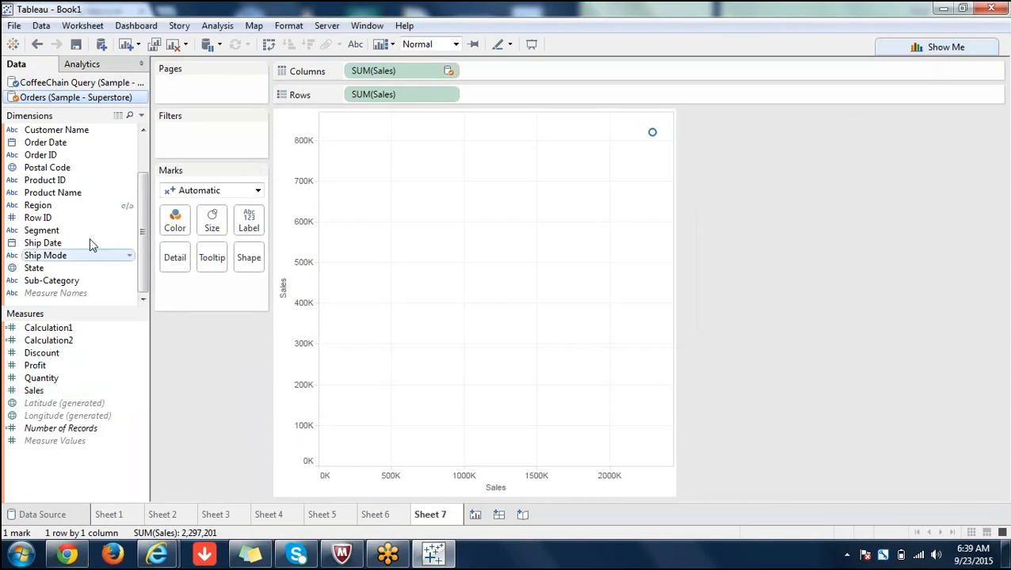
{"action": "left_click", "coordinate": [35, 269]}
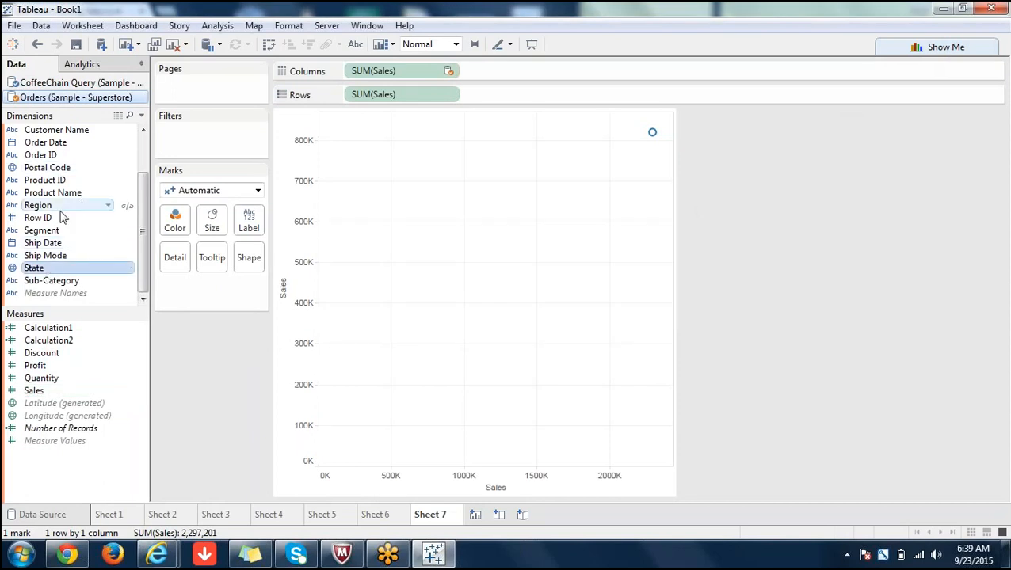
- Edit the custom data source relationship so the Market-to-Region mapping links State in CoffeeChain Query to State in Orders
{"action": "left_click", "coordinate": [47, 26]}
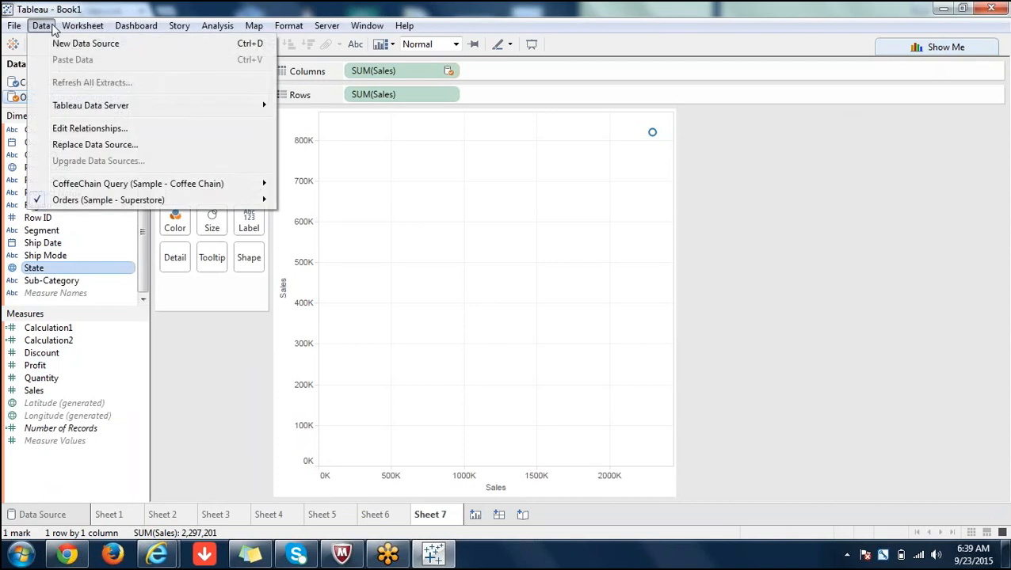
{"action": "left_click", "coordinate": [89, 129]}
{"action": "left_click", "coordinate": [480, 222]}
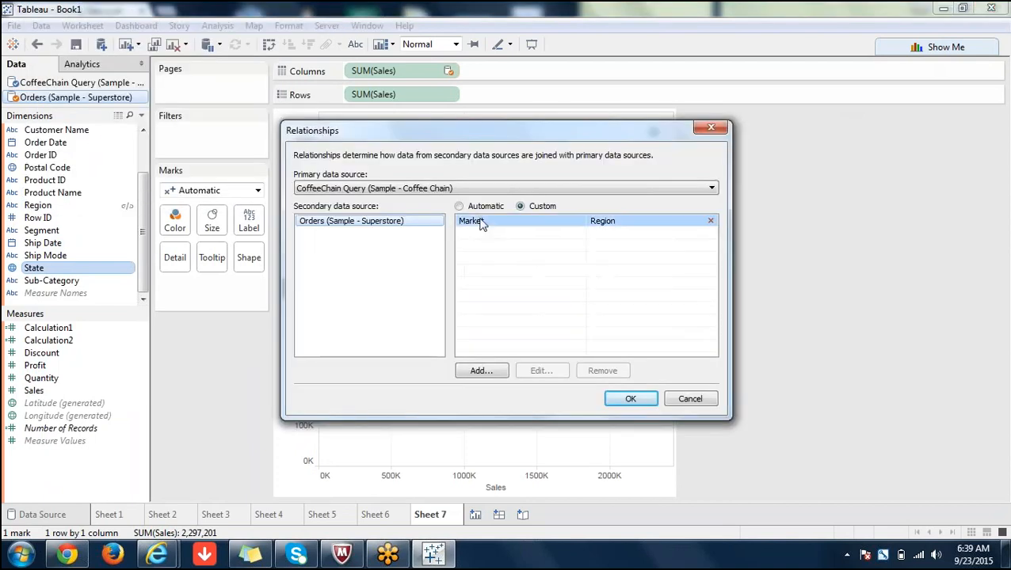
{"action": "left_click", "coordinate": [542, 372]}
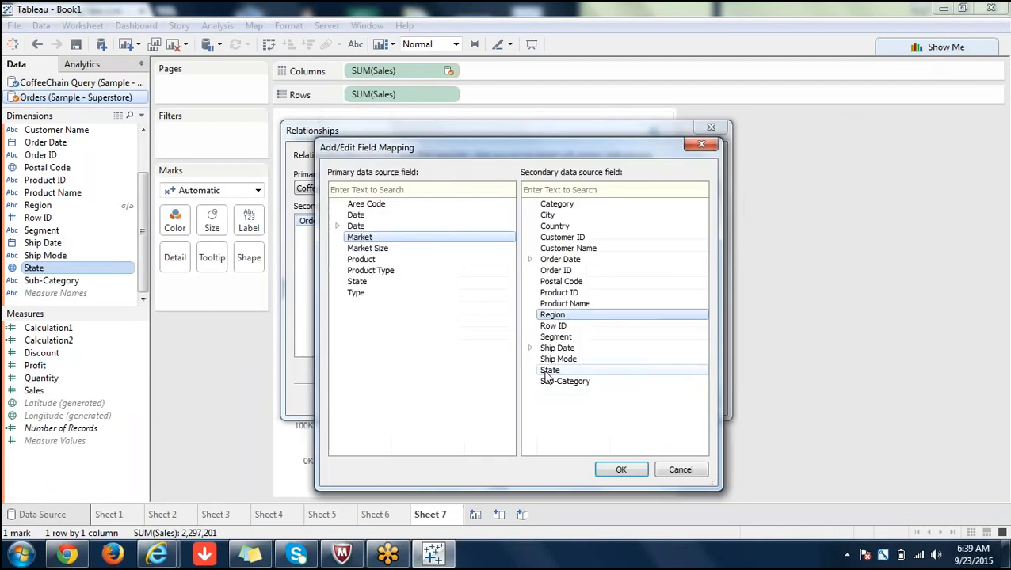
{"action": "left_click", "coordinate": [356, 282]}
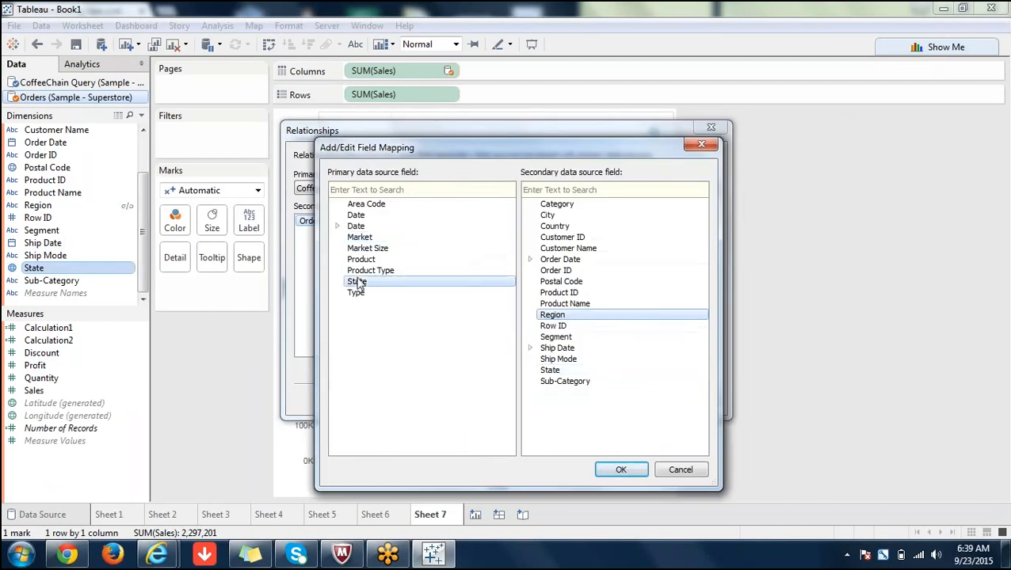
{"action": "left_click", "coordinate": [551, 370]}
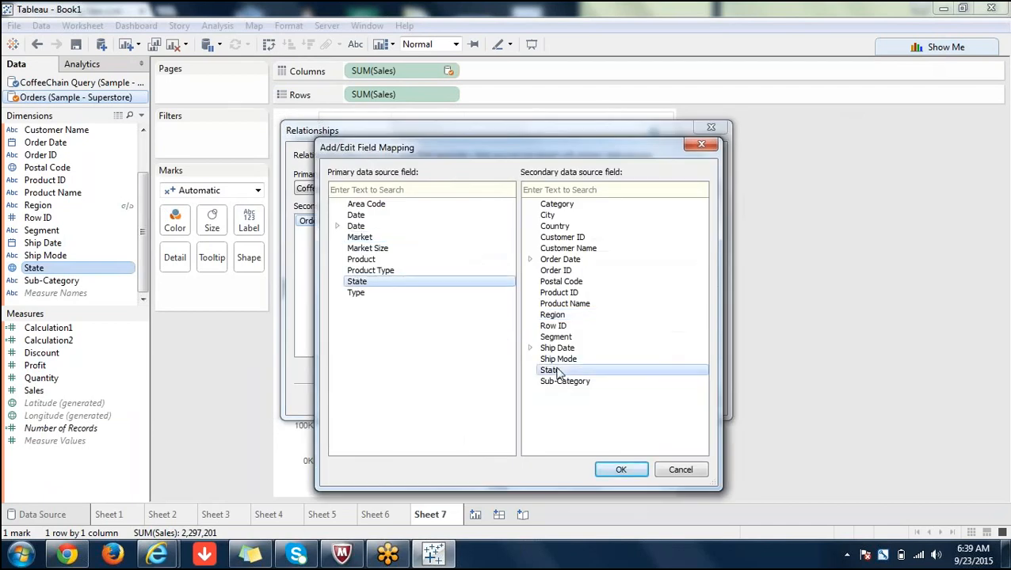
{"action": "left_click", "coordinate": [626, 467]}
{"action": "left_click", "coordinate": [622, 398]}
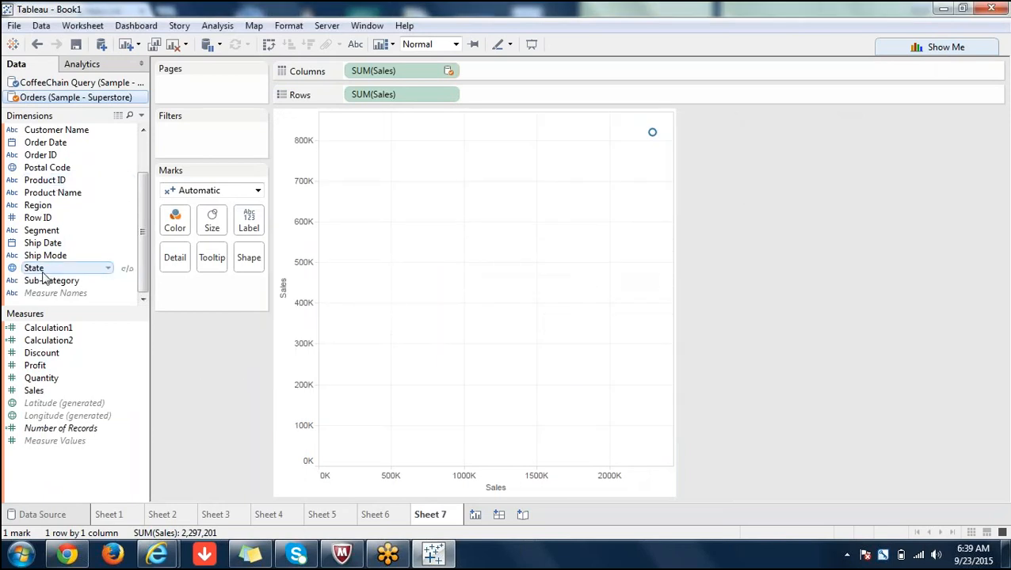
- Break the scatter plot down by State from Orders and convert it to a bullet graph
{"action": "left_click_drag", "start_coordinate": [43, 273], "coordinate": [202, 287]}
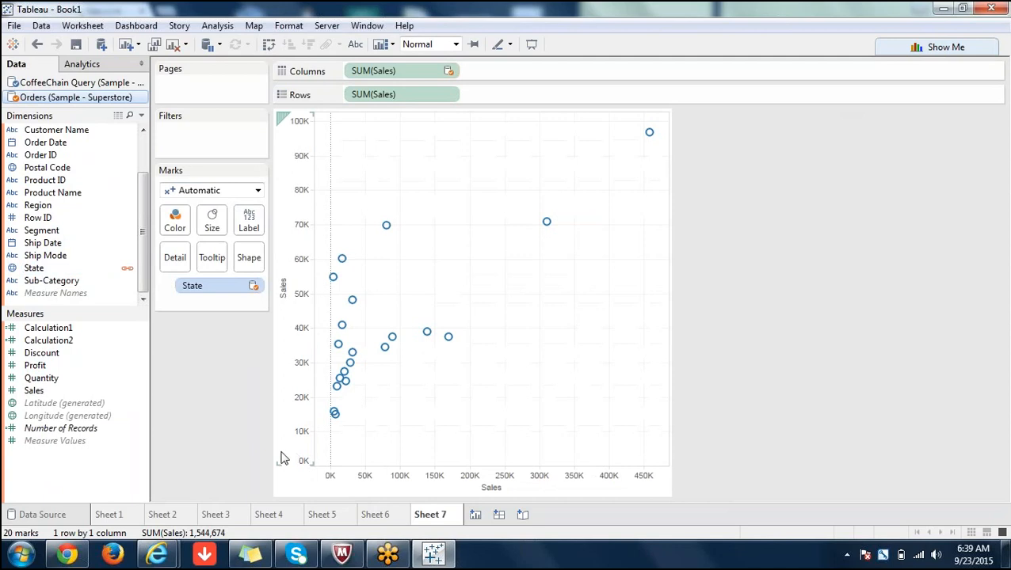
{"action": "left_click", "coordinate": [943, 51]}
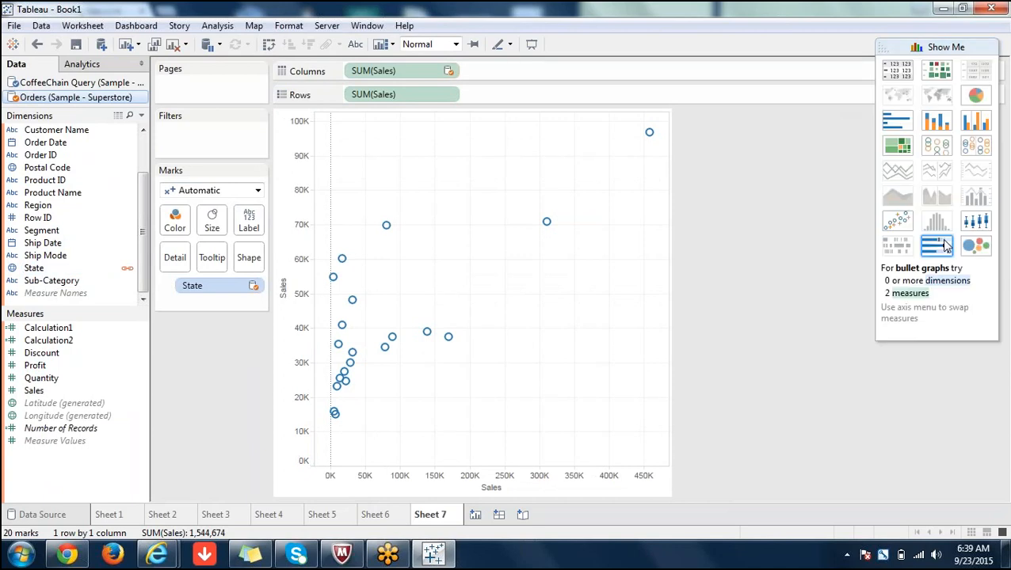
{"action": "left_click", "coordinate": [937, 246]}
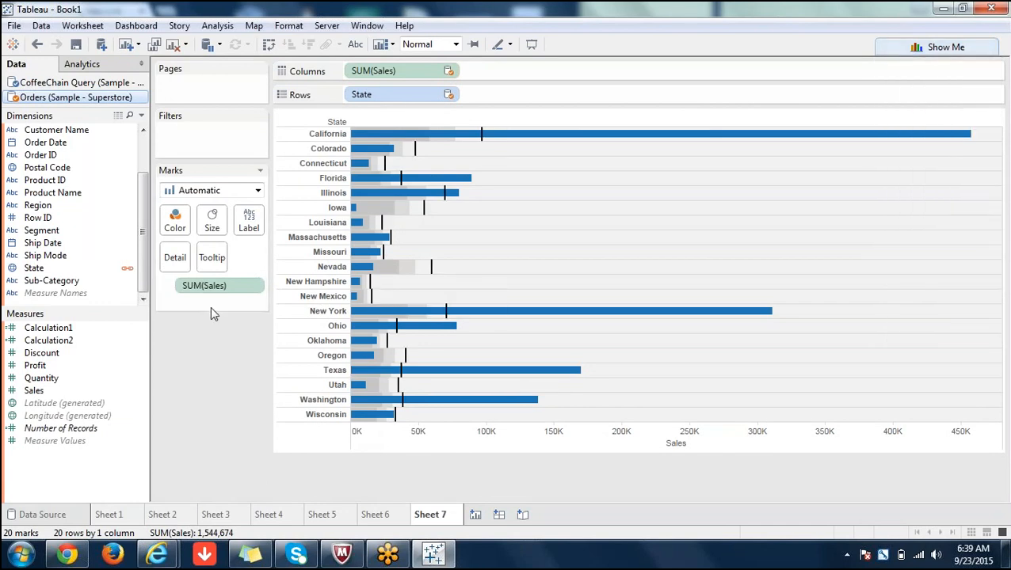
- Add the sum of Sales from CoffeeChain Query as a second column measure beside the bullet graph, and create another worksheet
{"action": "left_click", "coordinate": [63, 83]}
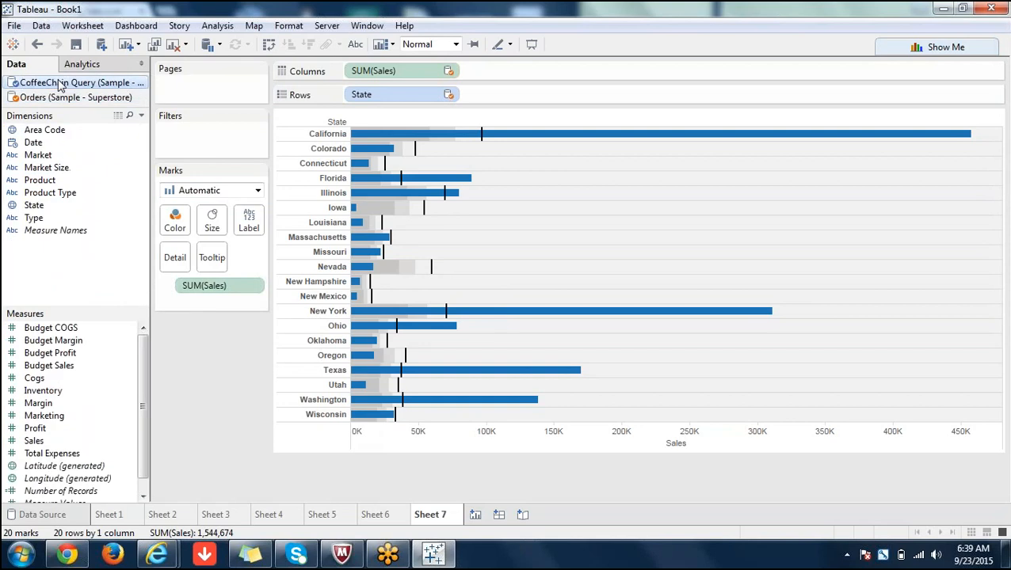
{"action": "double_click", "coordinate": [32, 442]}
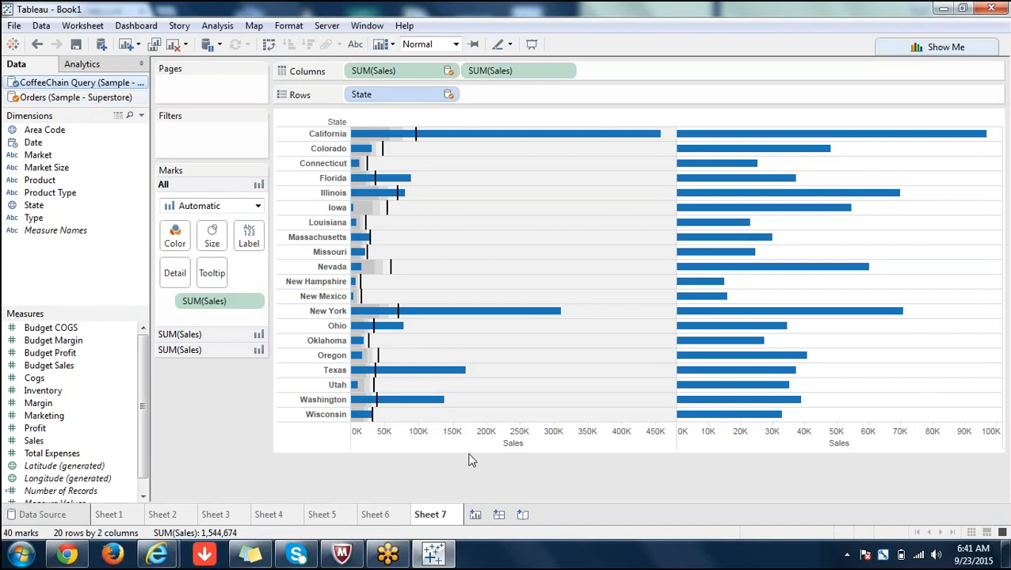
{"action": "left_click", "coordinate": [474, 516]}
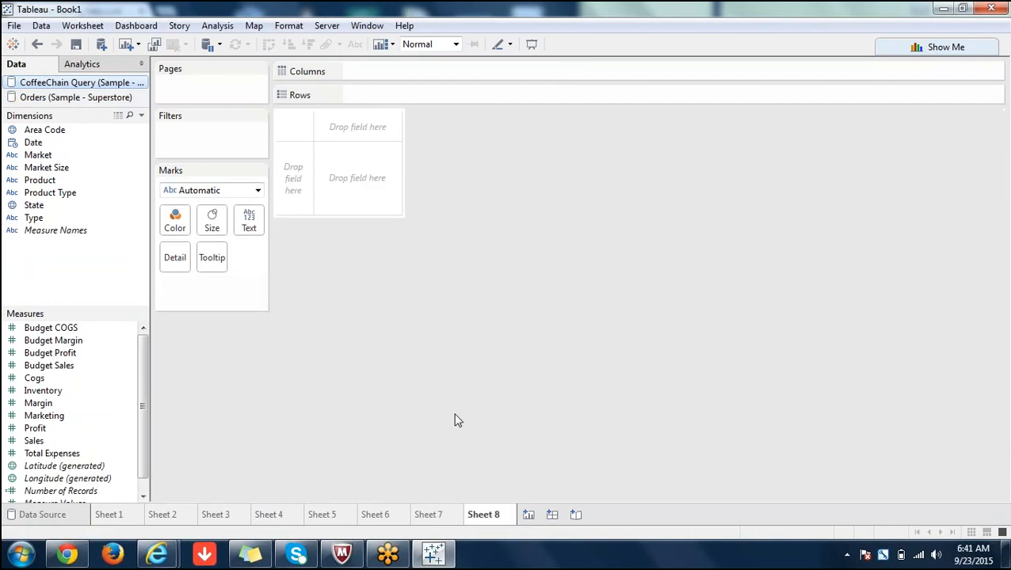
- Review the charts on Sheet 7, Sheet 6 and Sheet 4, and return to the empty Sheet 8
{"action": "left_click", "coordinate": [428, 514]}
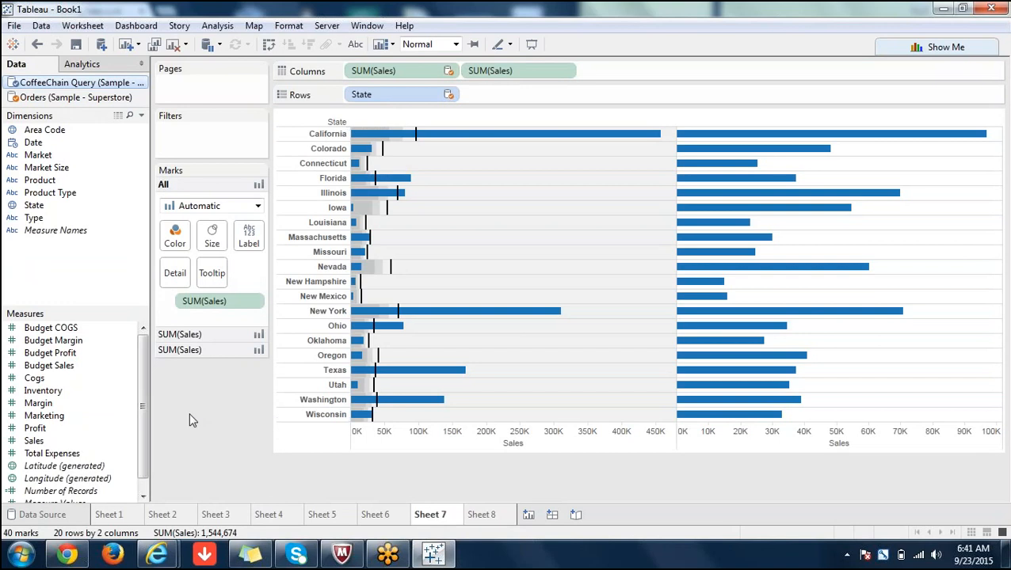
{"action": "left_click", "coordinate": [486, 515]}
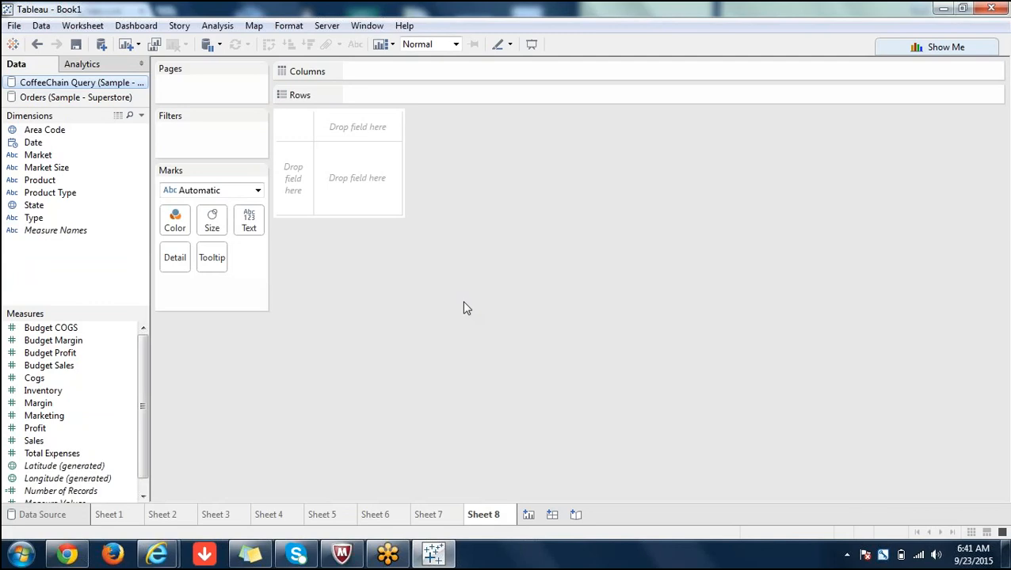
{"action": "left_click", "coordinate": [368, 516]}
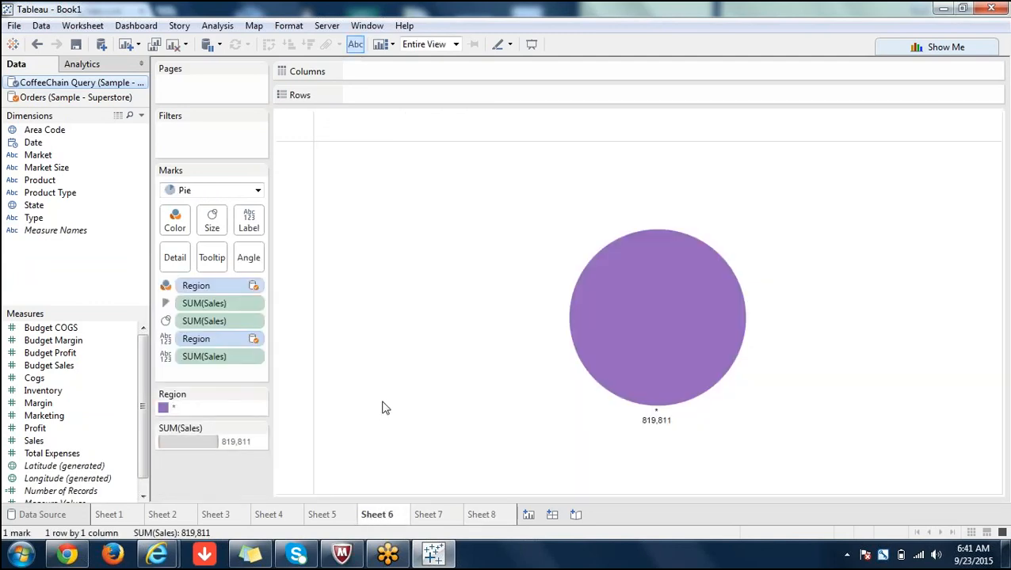
{"action": "left_click", "coordinate": [269, 517]}
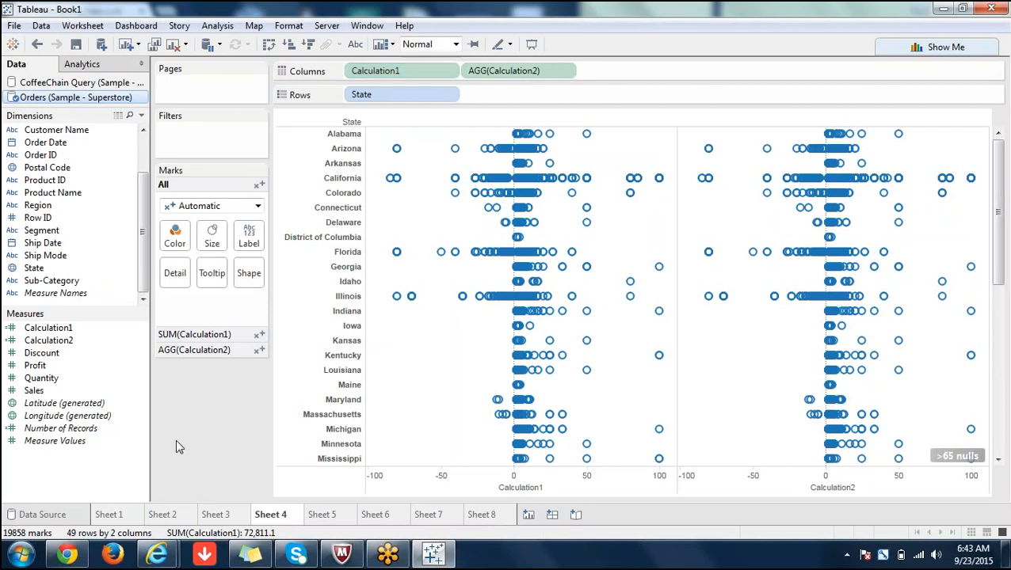
{"action": "left_click", "coordinate": [491, 519]}
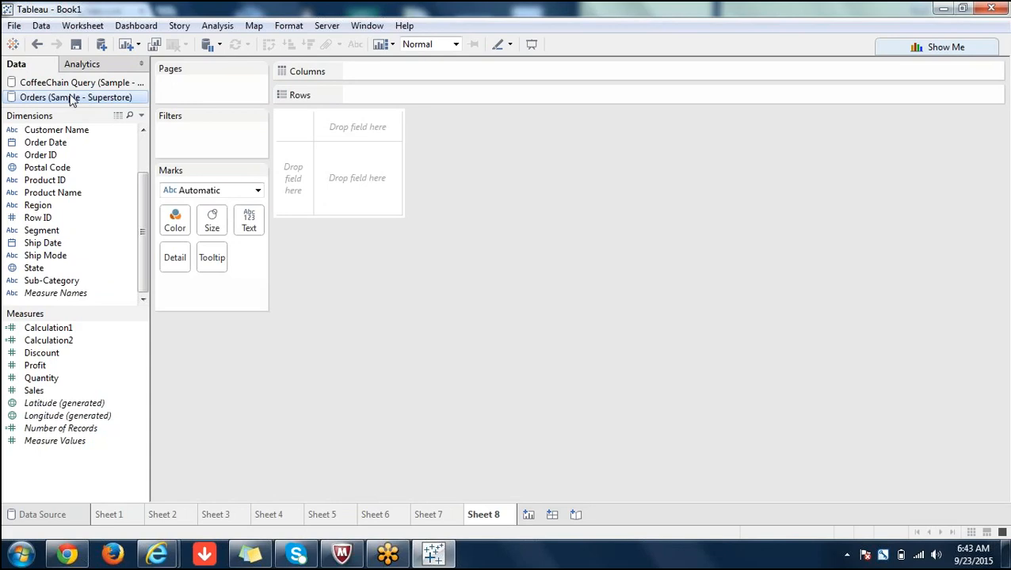
- Chart the sum of Sales by Sub-Category from Orders, and swap rows and columns to get horizontal bars
{"action": "left_click", "coordinate": [44, 392]}
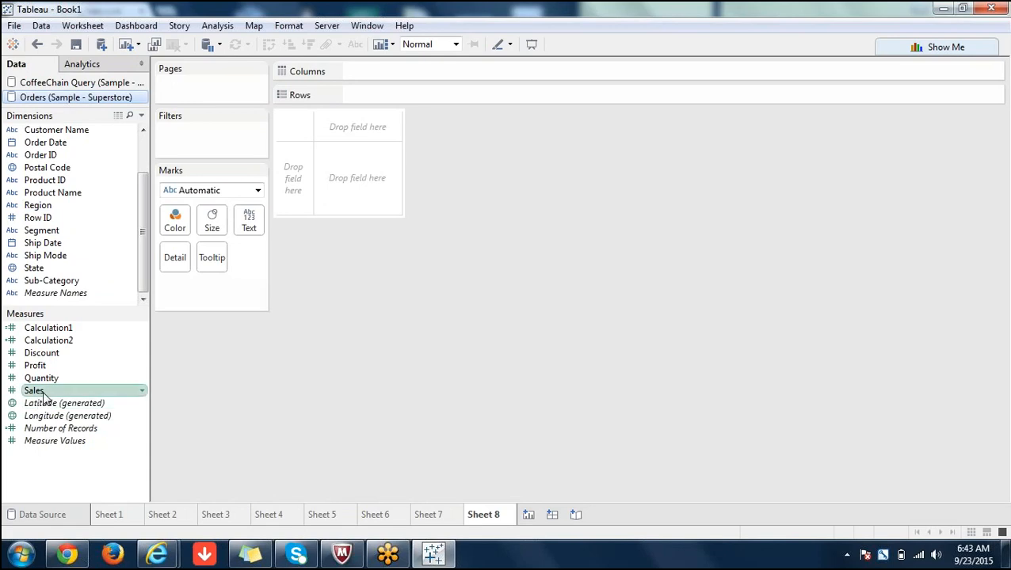
{"action": "double_click", "coordinate": [44, 393]}
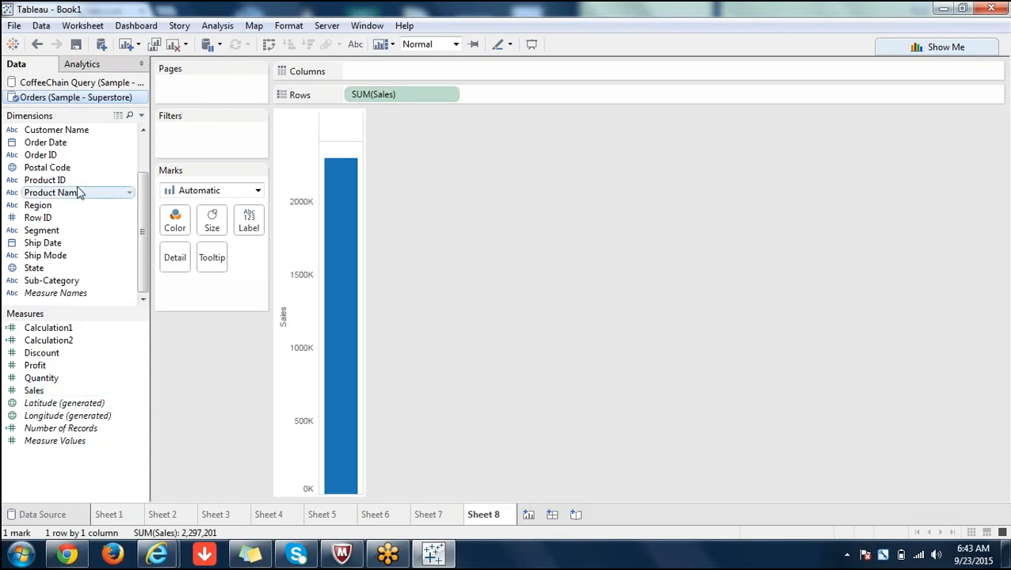
{"action": "double_click", "coordinate": [48, 282]}
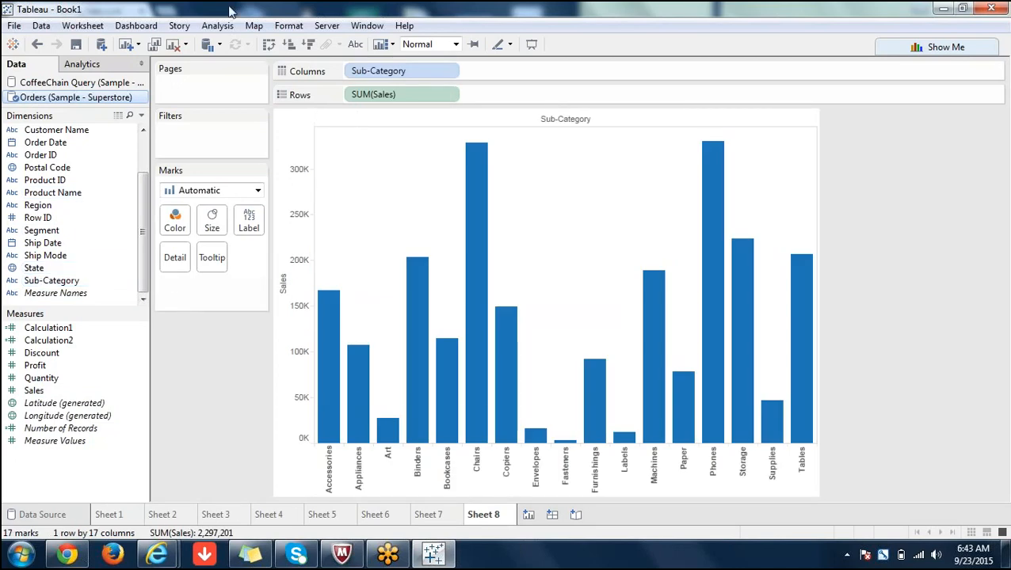
{"action": "left_click", "coordinate": [270, 45]}
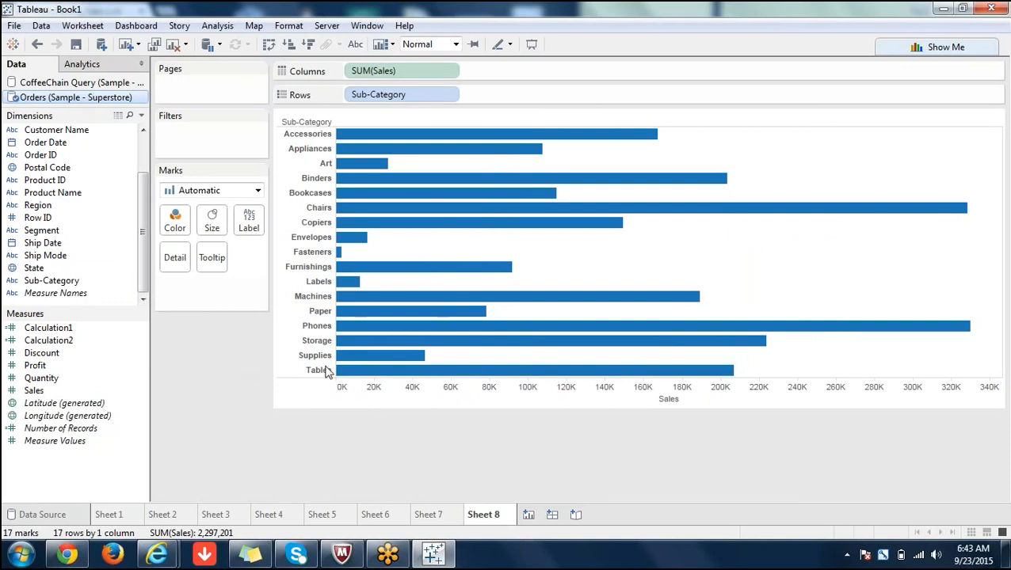
{"action": "right_click", "coordinate": [600, 402]}
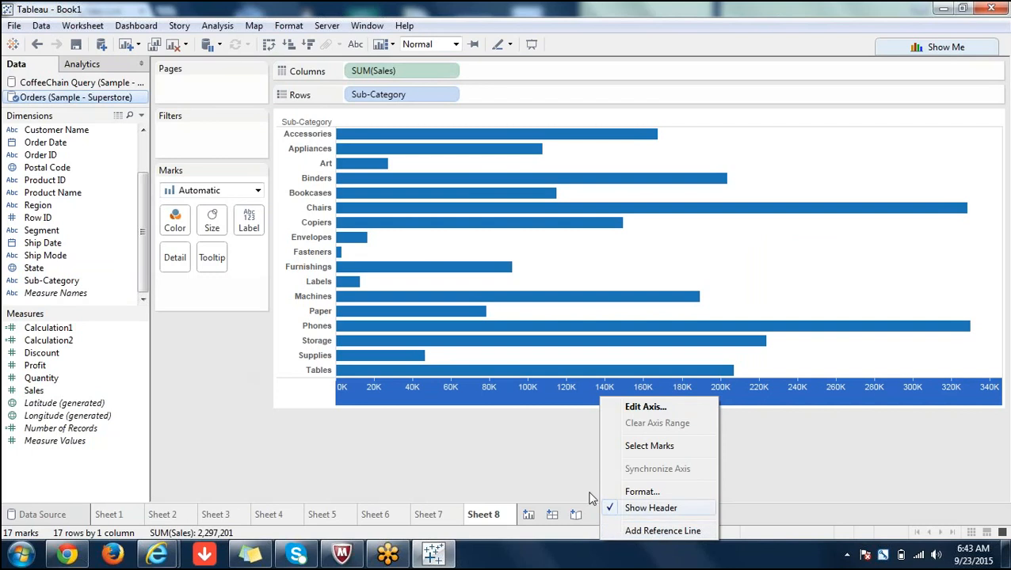
{"action": "left_click", "coordinate": [472, 444]}
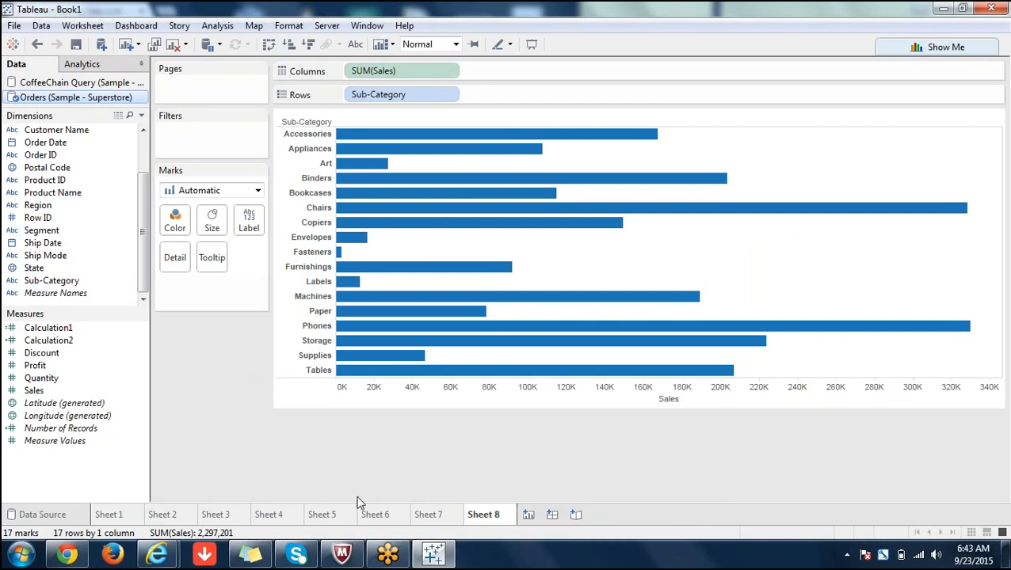
- Review the State bar charts on Sheets 1 to 3, and return to the Sub-Category chart on Sheet 8
{"action": "left_click", "coordinate": [113, 516]}
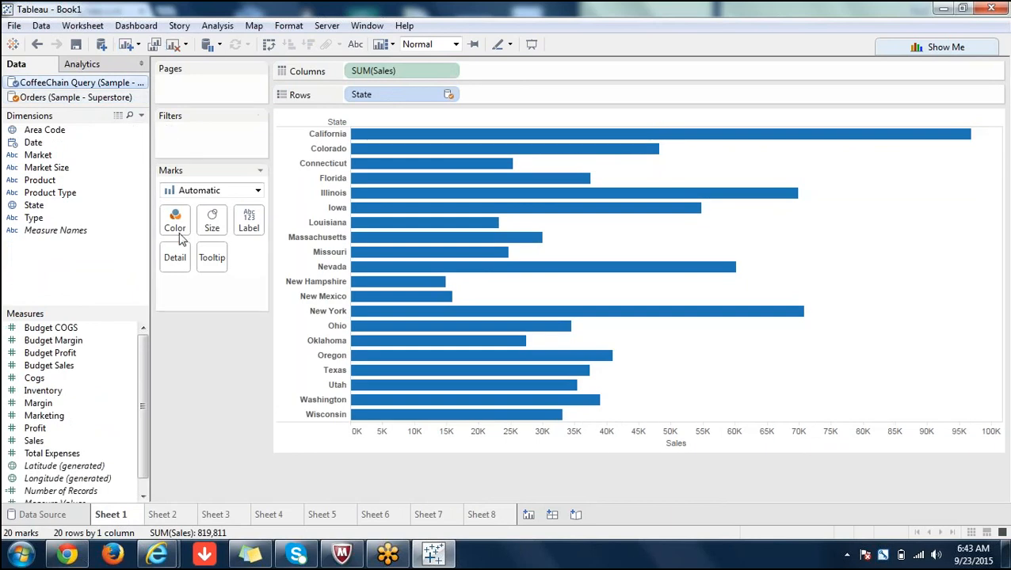
{"action": "left_click", "coordinate": [174, 515]}
{"action": "left_click", "coordinate": [229, 519]}
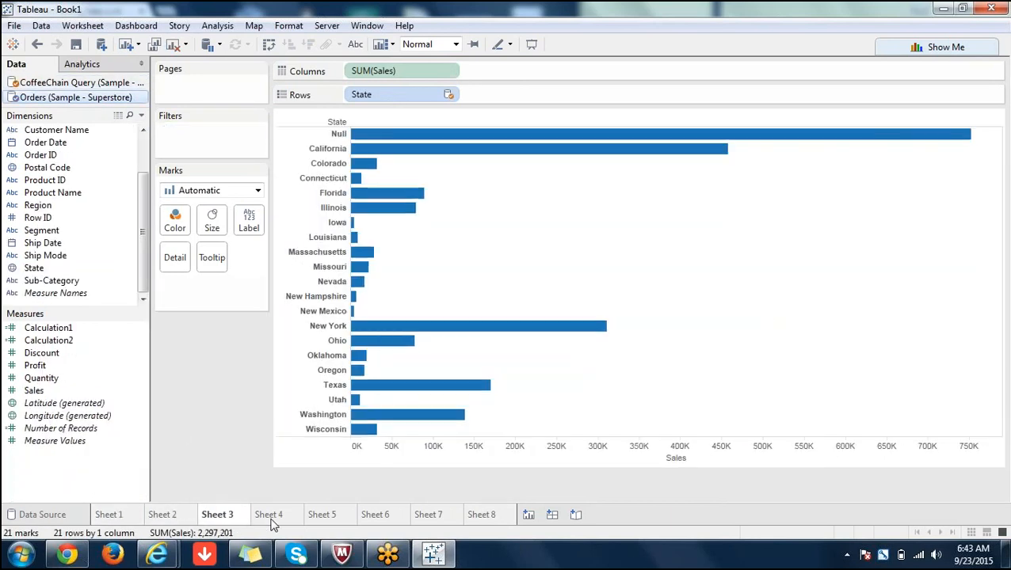
{"action": "left_click", "coordinate": [485, 516]}
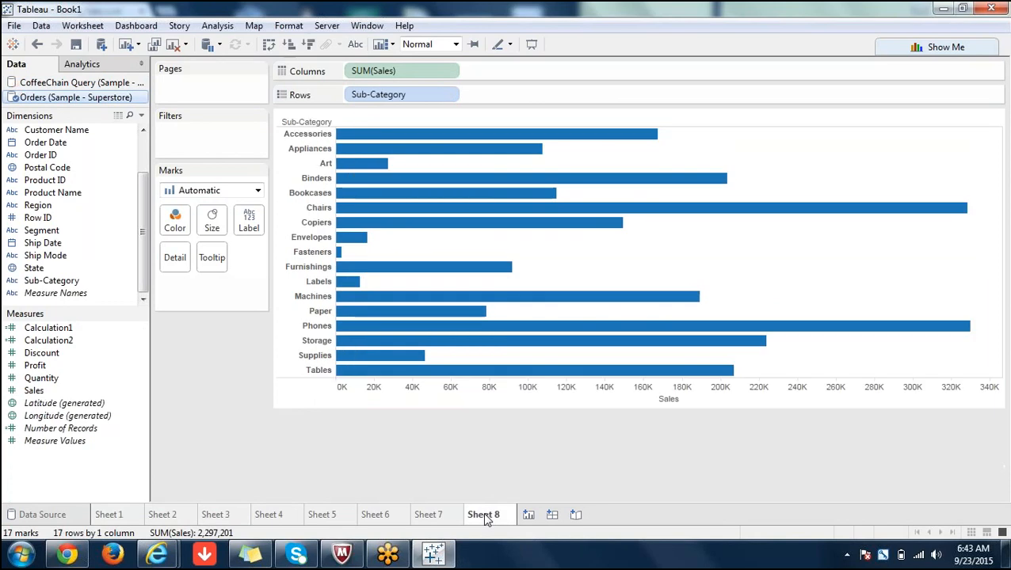
- Create another worksheet with a line chart of the sum of Sales by year of Order Date from Orders
{"action": "left_click", "coordinate": [526, 515]}
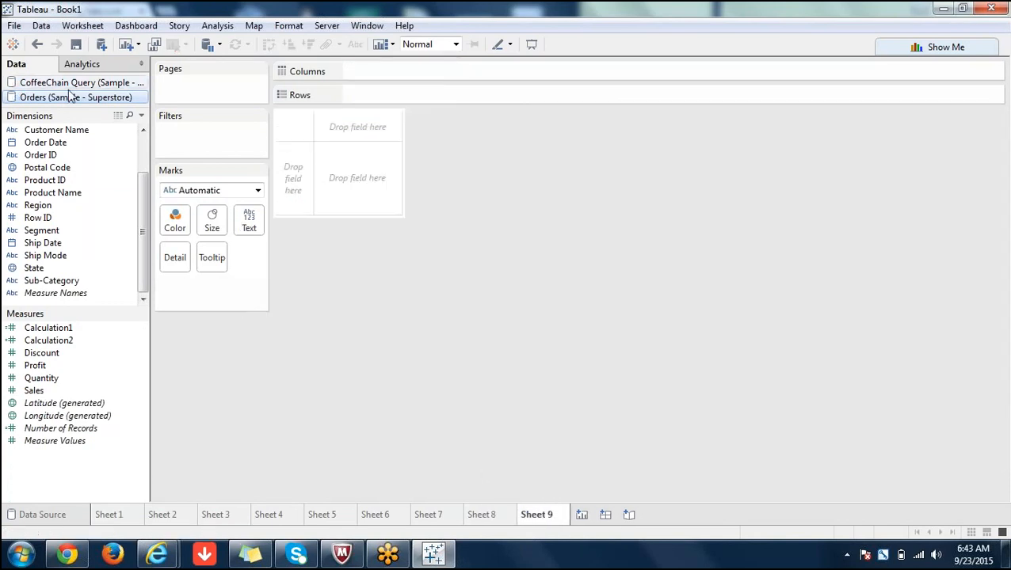
{"action": "double_click", "coordinate": [34, 394]}
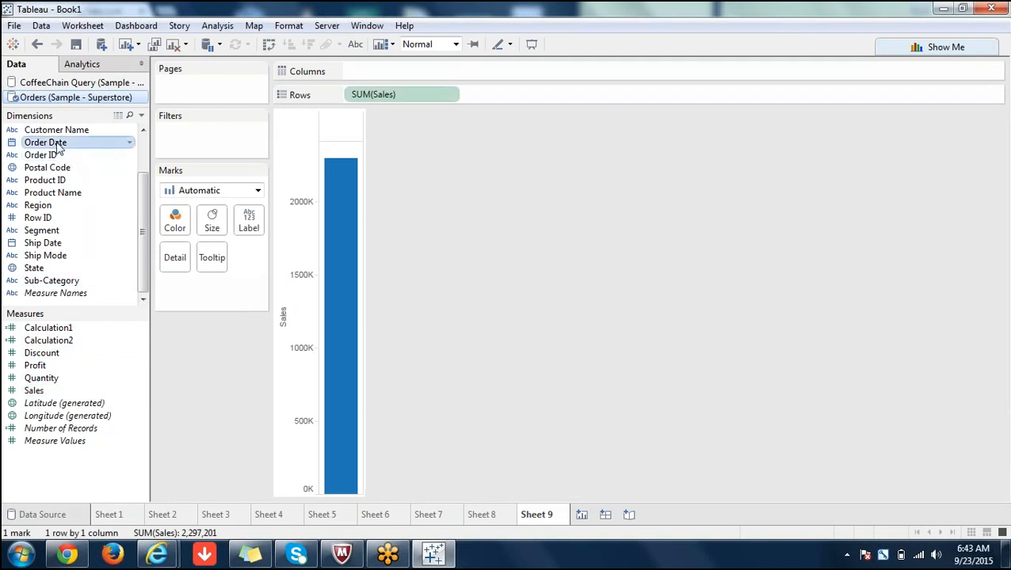
{"action": "double_click", "coordinate": [58, 146]}
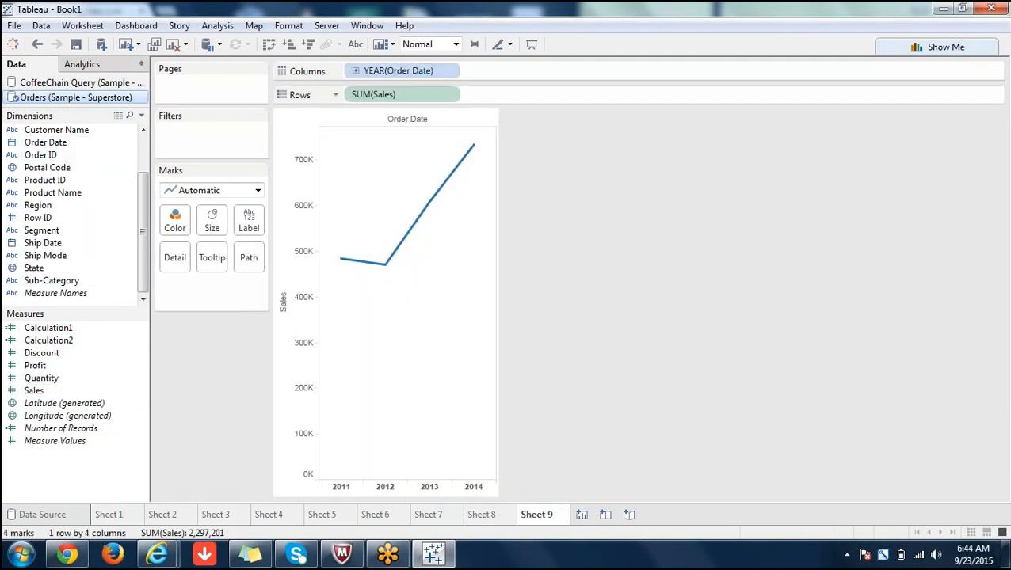
- Drill Order Date down to quarter and month, and remove the year from the columns
{"action": "left_click", "coordinate": [355, 72]}
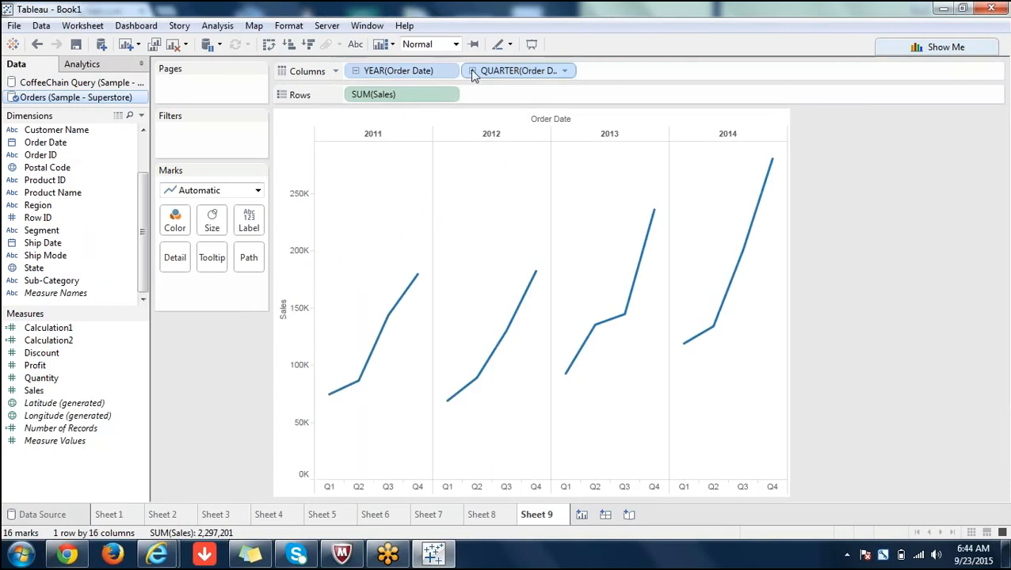
{"action": "left_click", "coordinate": [472, 71]}
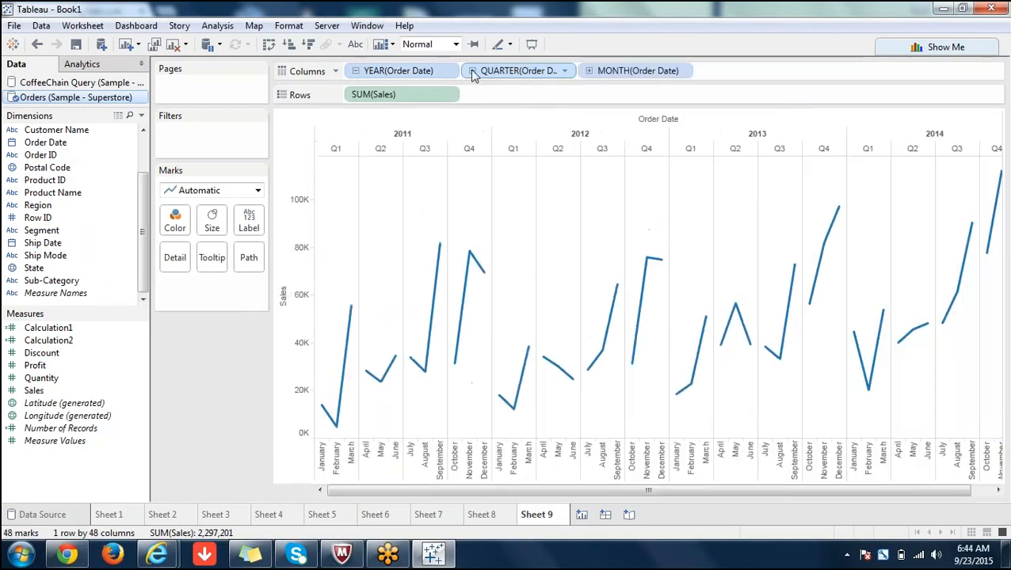
{"action": "left_click_drag", "start_coordinate": [396, 71], "coordinate": [72, 171]}
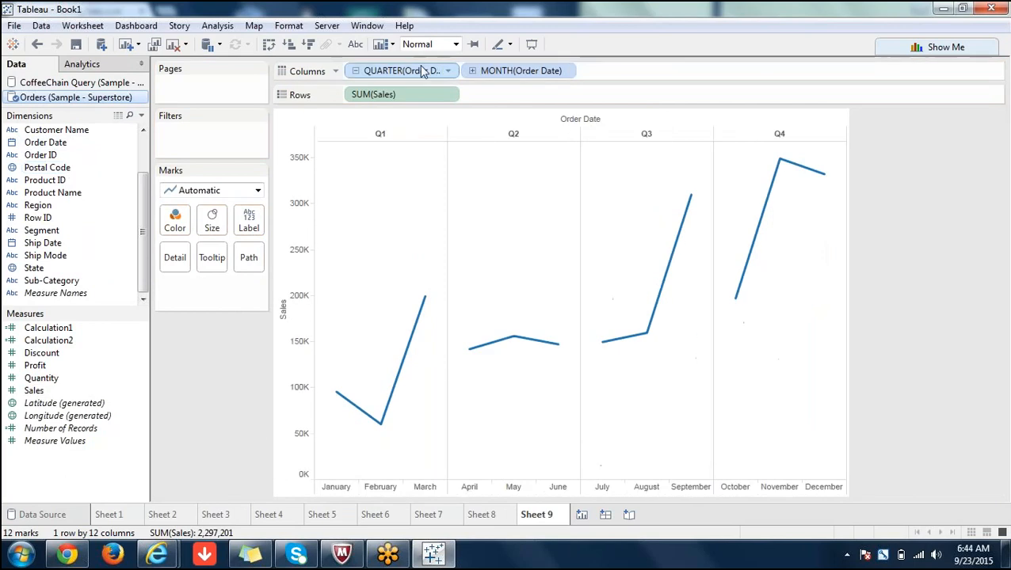
- Remove the quarter from the columns and set up a reference line on the Sales axis at the average of SUM(Sales)
{"action": "left_click_drag", "start_coordinate": [424, 71], "coordinate": [31, 181]}
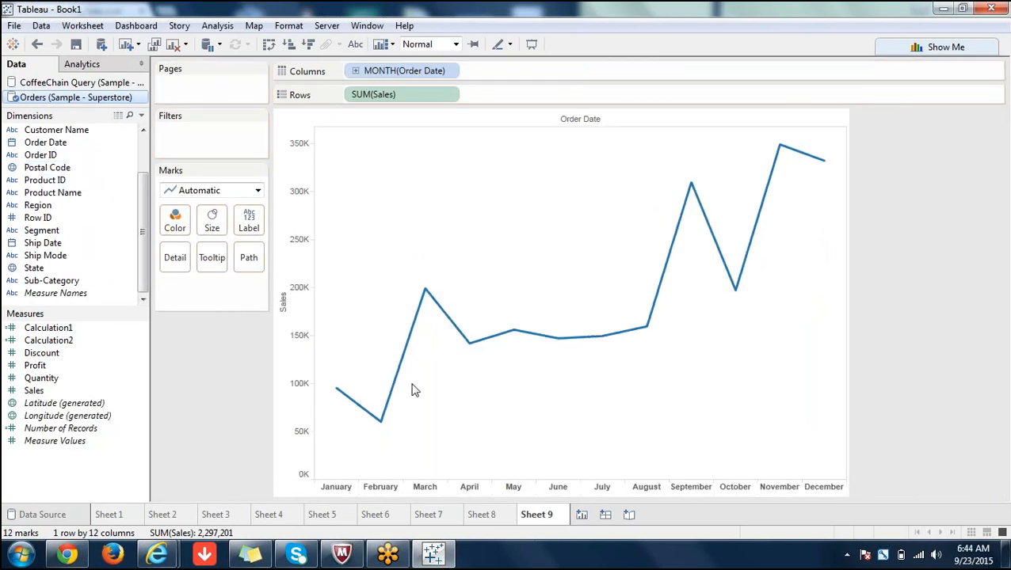
{"action": "left_click", "coordinate": [300, 362]}
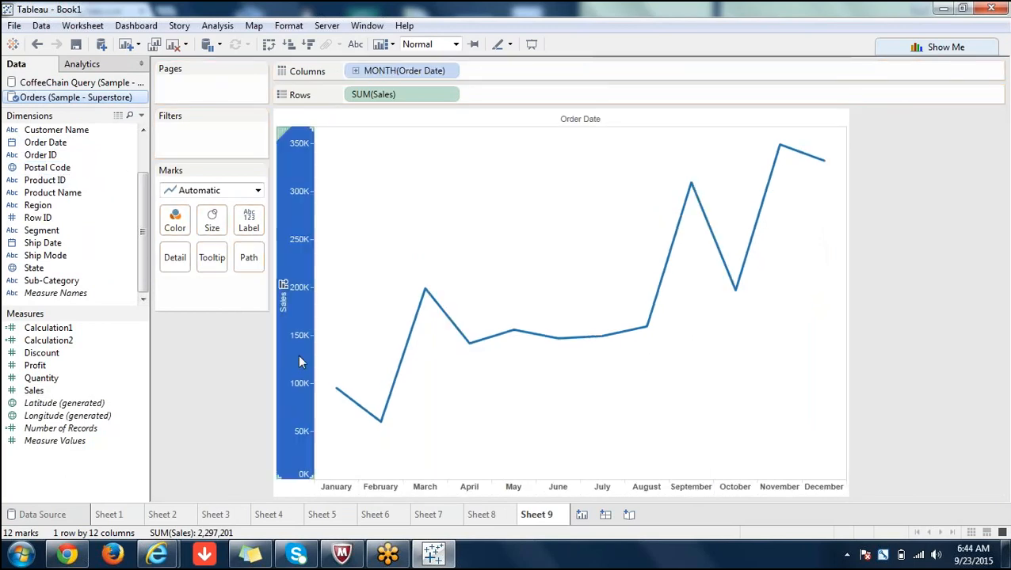
{"action": "right_click", "coordinate": [299, 362]}
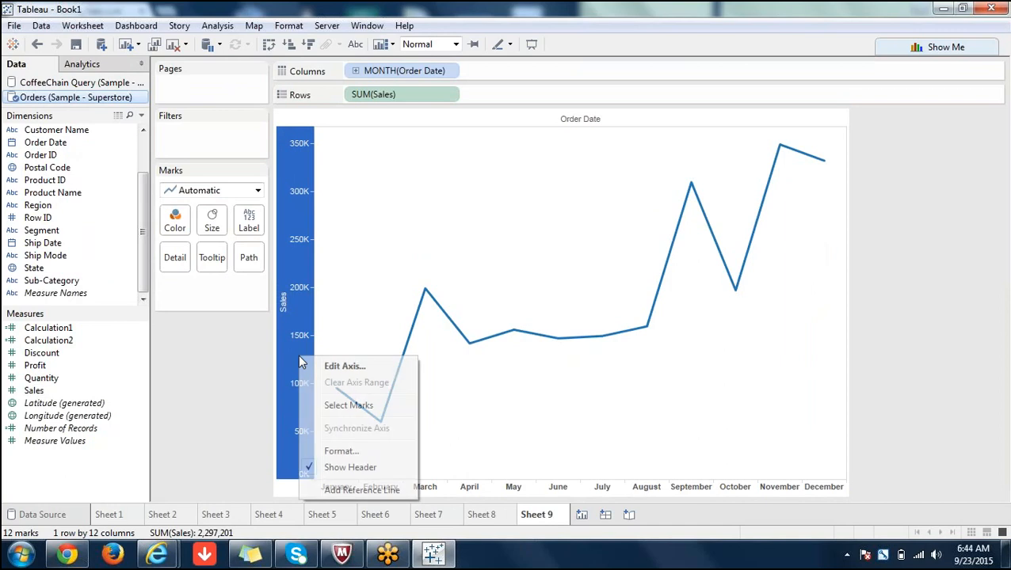
{"action": "left_click", "coordinate": [362, 490]}
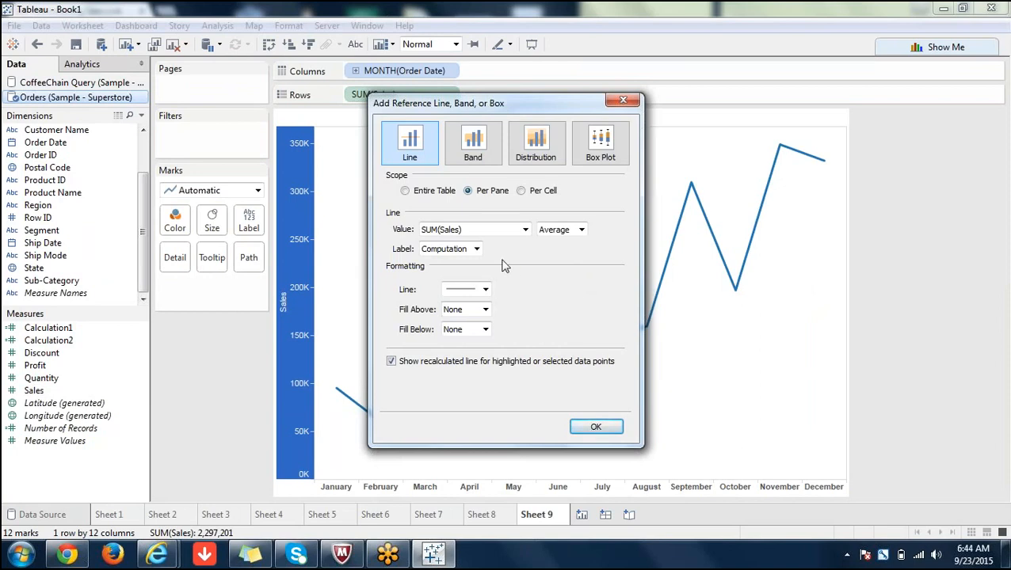
{"action": "left_click", "coordinate": [582, 230]}
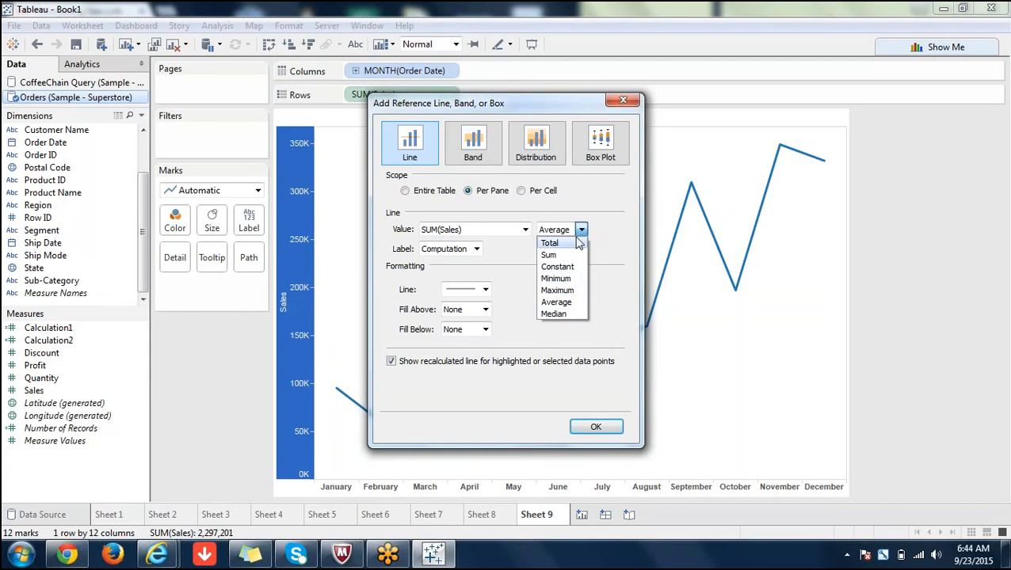
{"action": "left_click", "coordinate": [558, 302]}
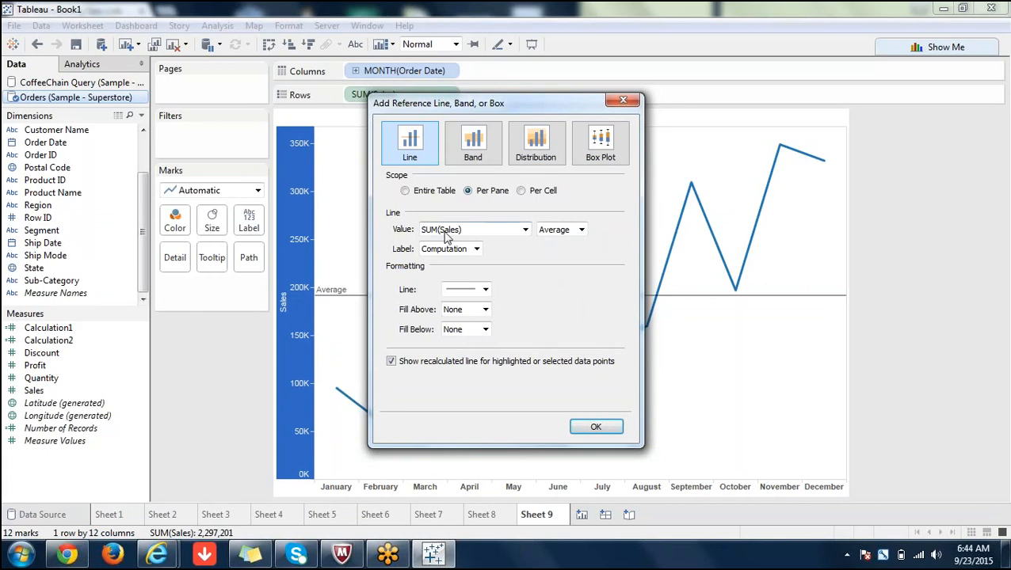
- Examine the value, label and fill options available for the average reference line
{"action": "left_click", "coordinate": [525, 230]}
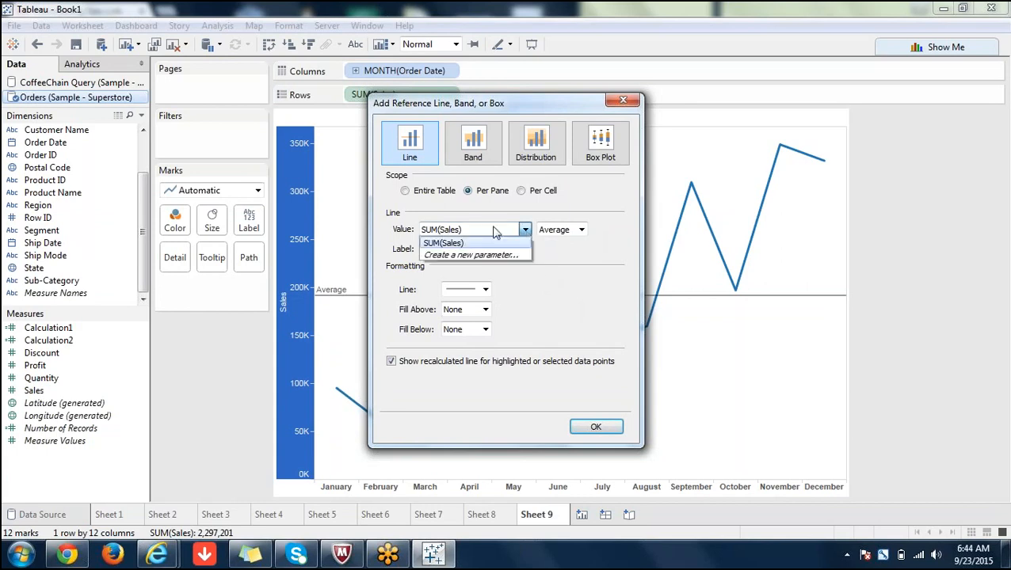
{"action": "left_click", "coordinate": [551, 253]}
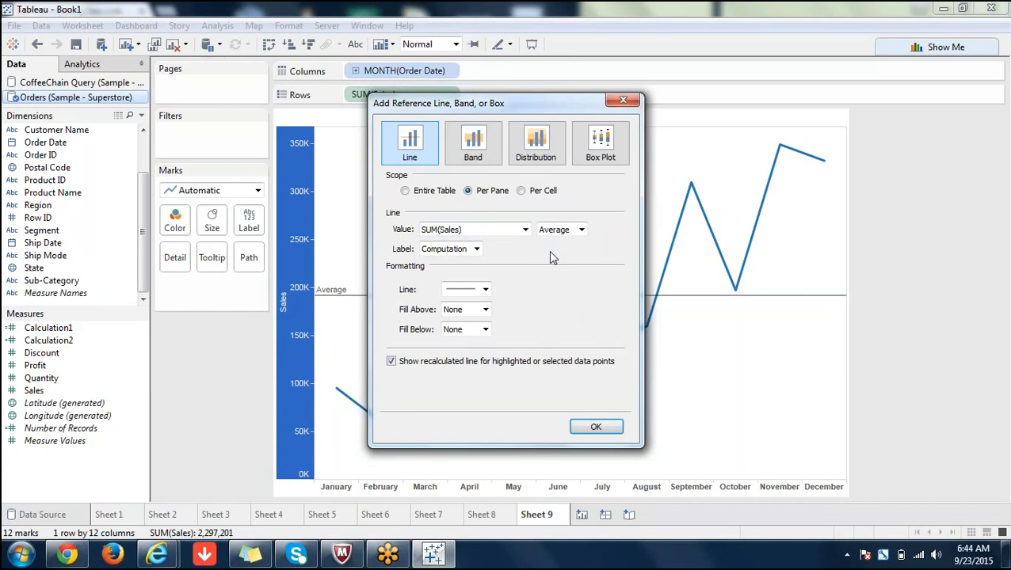
{"action": "left_click", "coordinate": [525, 232]}
{"action": "left_click", "coordinate": [526, 234]}
{"action": "left_click", "coordinate": [476, 248]}
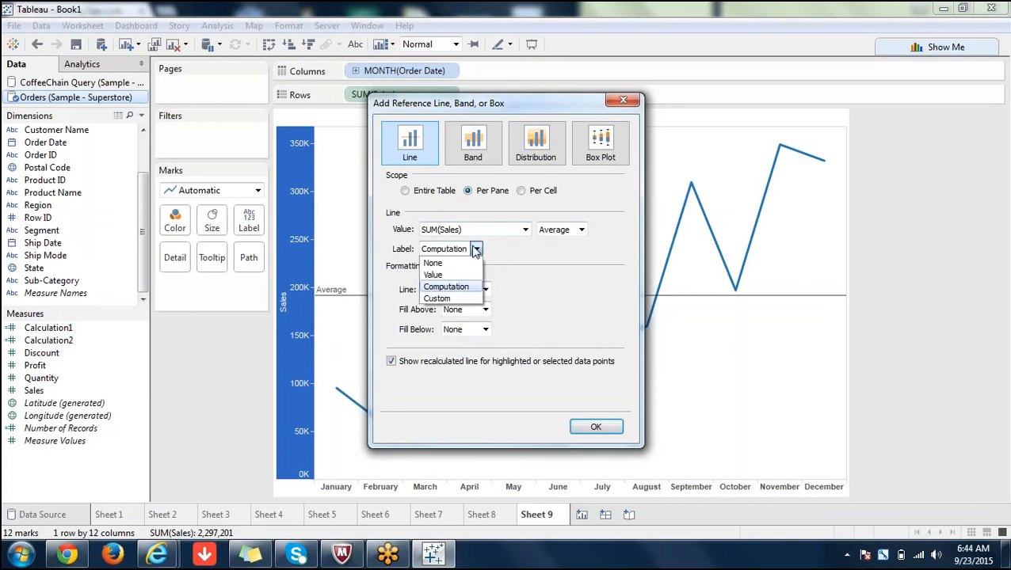
{"action": "left_click", "coordinate": [557, 269]}
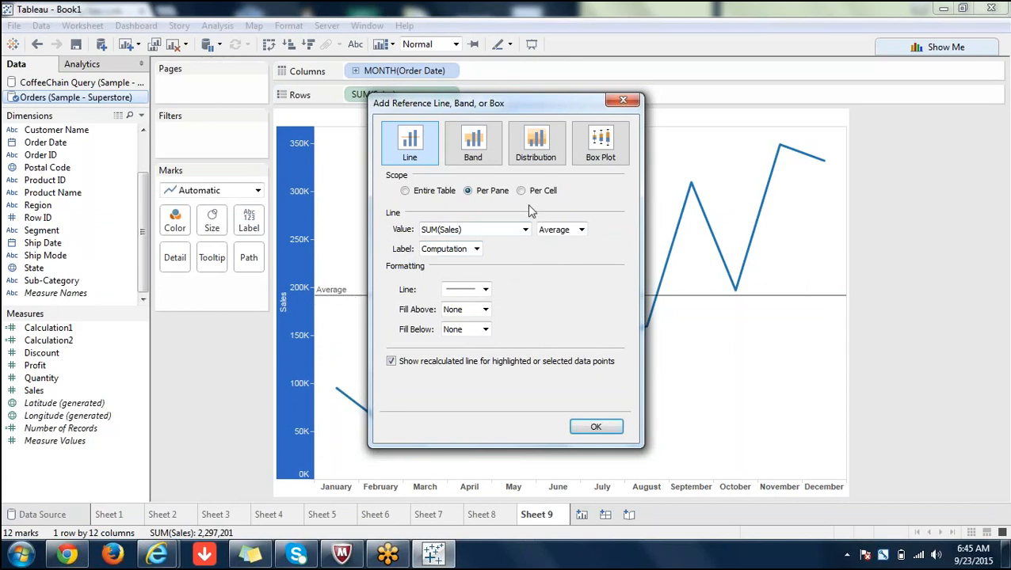
{"action": "left_click", "coordinate": [476, 249]}
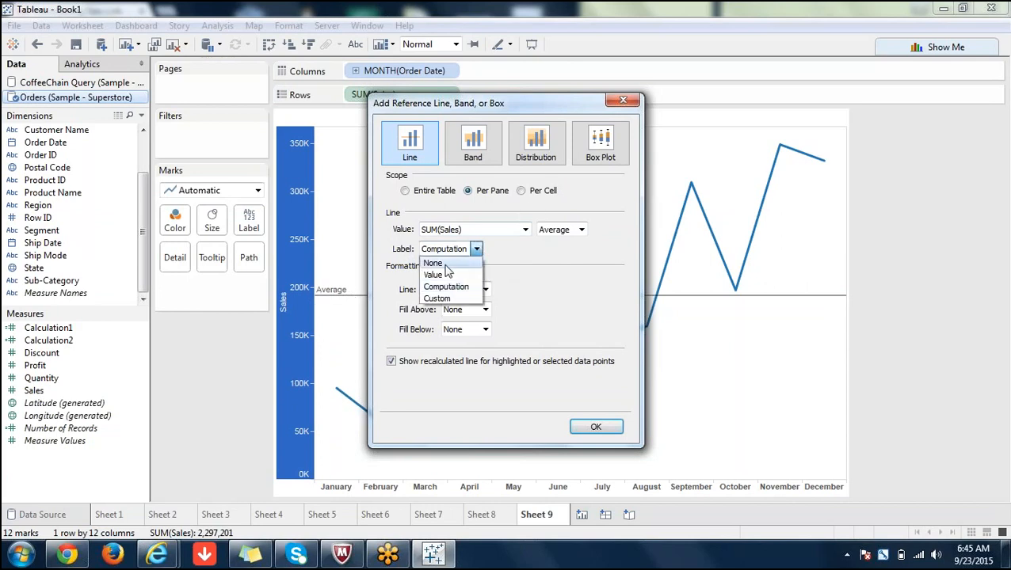
{"action": "left_click", "coordinate": [533, 275]}
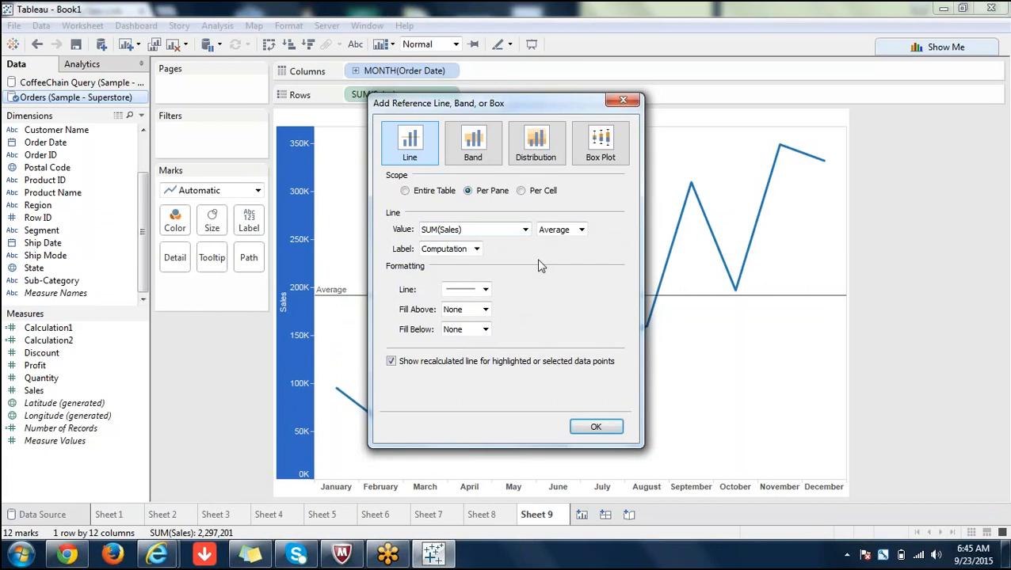
{"action": "left_click", "coordinate": [484, 310]}
{"action": "left_click", "coordinate": [485, 311]}
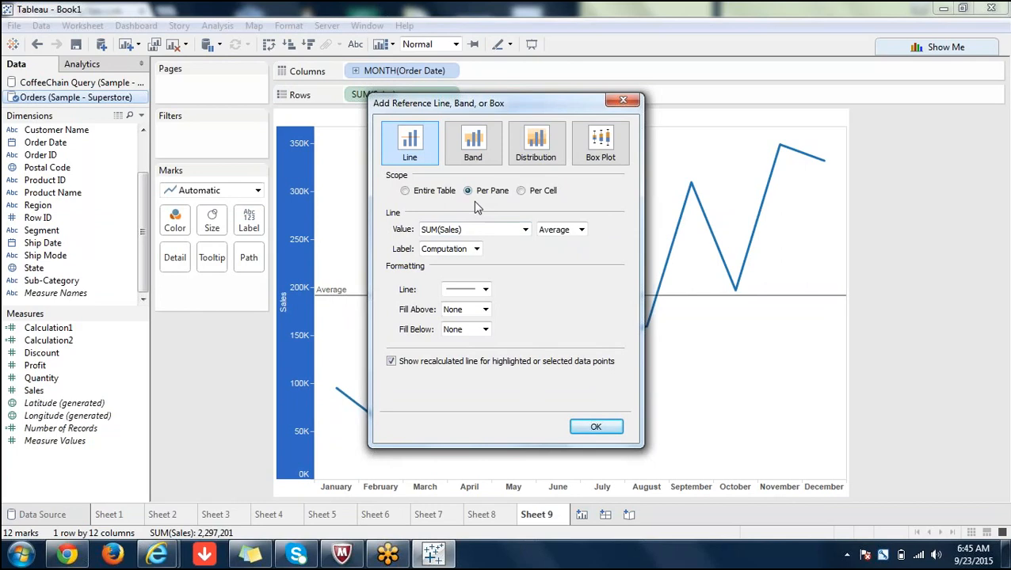
- Add the per-pane average line with its computation label to the monthly Sales chart, and inspect its value
{"action": "left_click", "coordinate": [610, 432]}
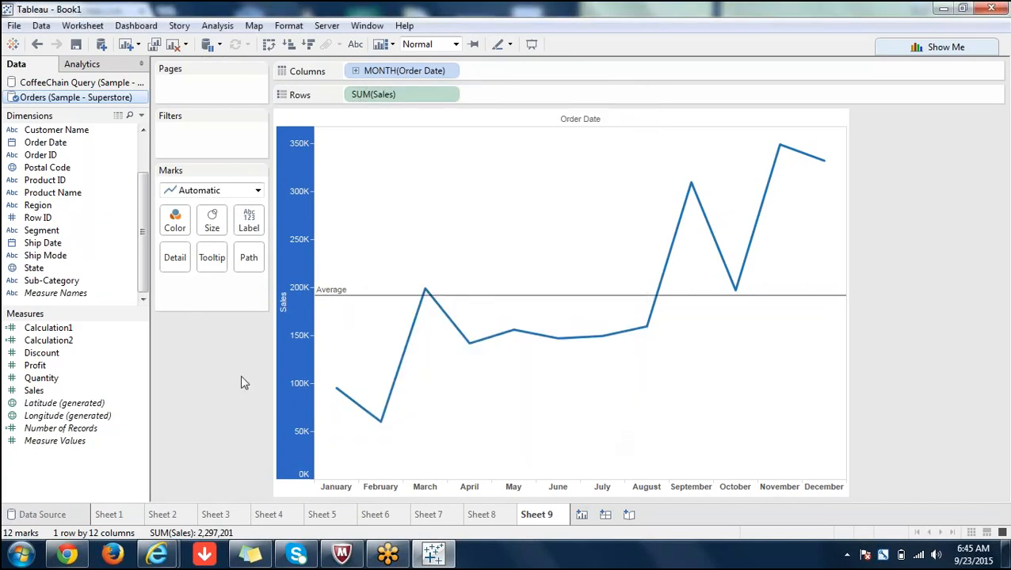
{"action": "left_click", "coordinate": [206, 391]}
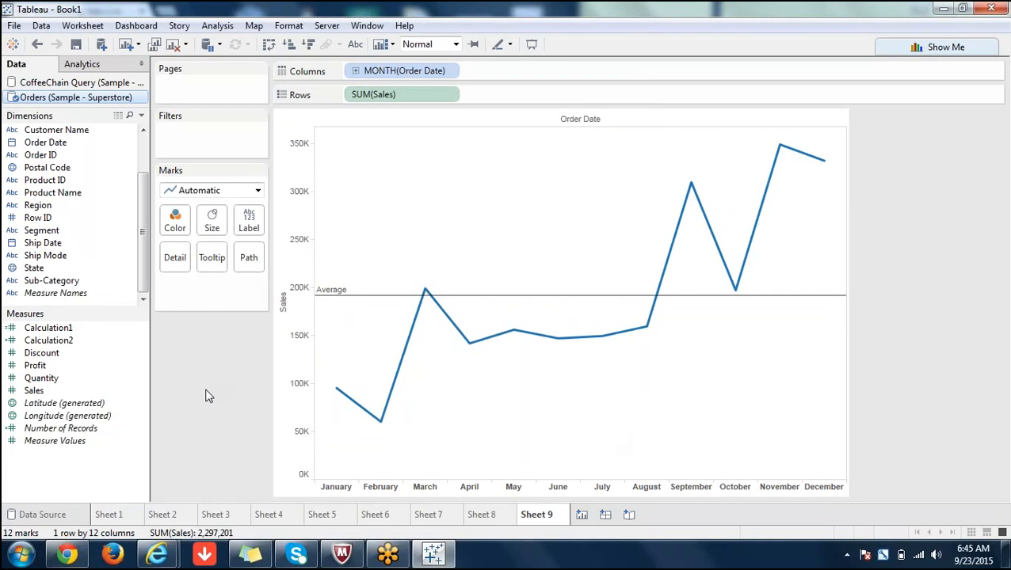
{"action": "mouse_move", "coordinate": [346, 303]}
{"action": "mouse_move", "coordinate": [336, 389]}
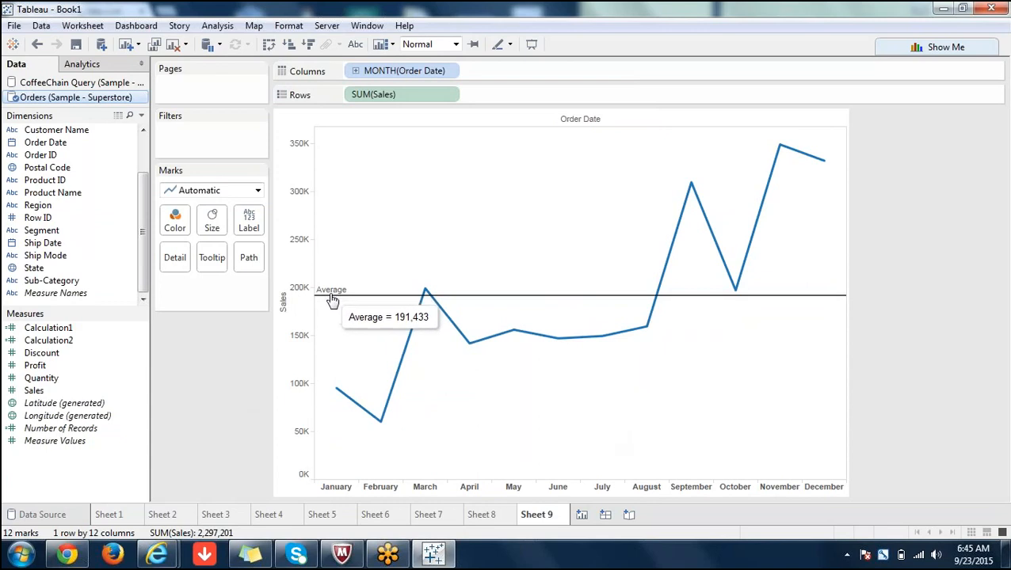
- On Sheet 8, add Category to the rows ahead of Sub-Category
{"action": "left_click", "coordinate": [488, 524]}
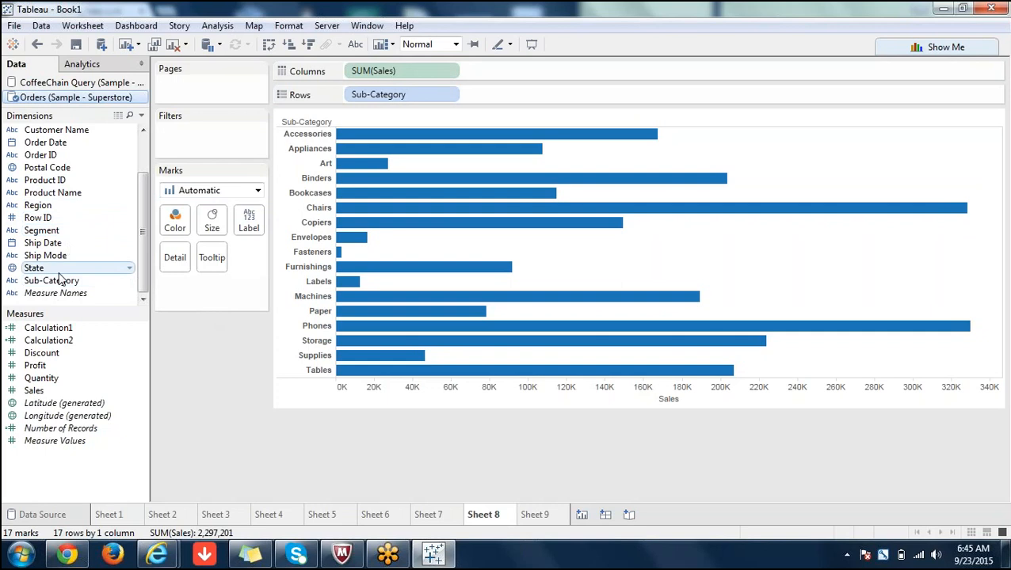
{"action": "left_click_drag", "start_coordinate": [143, 229], "coordinate": [142, 164]}
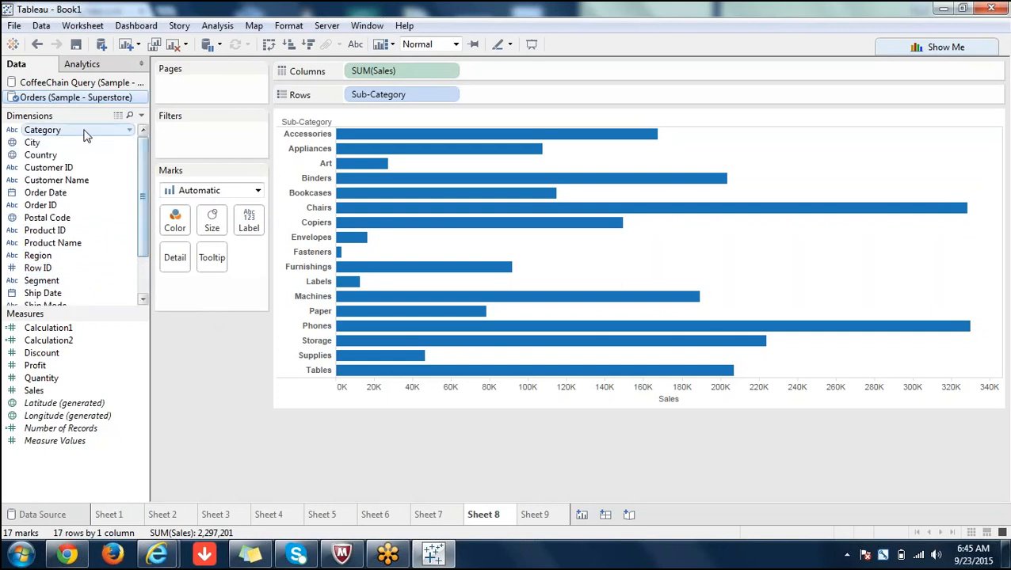
{"action": "left_click_drag", "start_coordinate": [85, 133], "coordinate": [349, 94]}
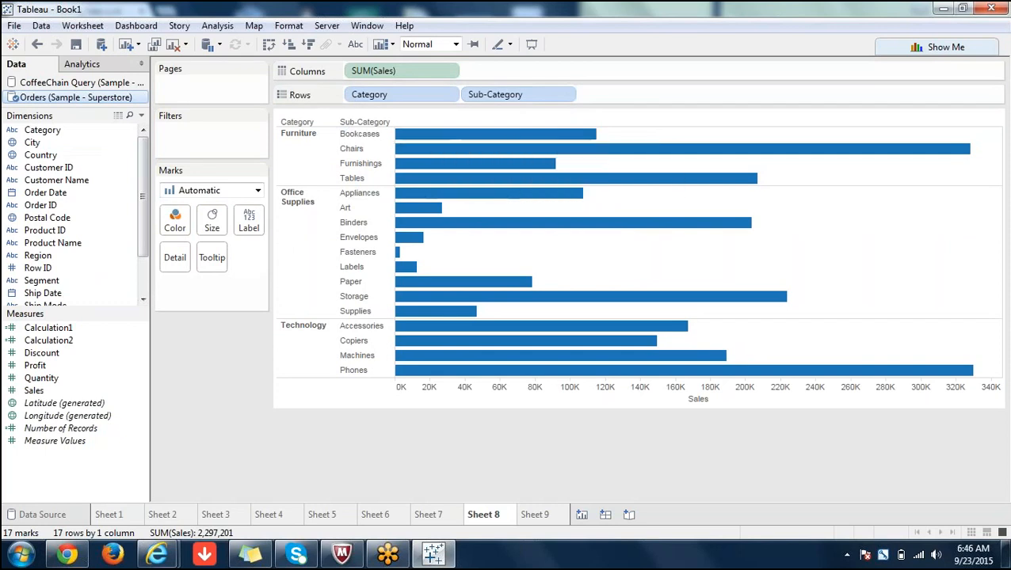
{"action": "mouse_move", "coordinate": [492, 136]}
- Check the average line on Sheet 9, and add a per-pane average reference line for SUM(Sales) on Sheet 8
{"action": "left_click", "coordinate": [537, 519]}
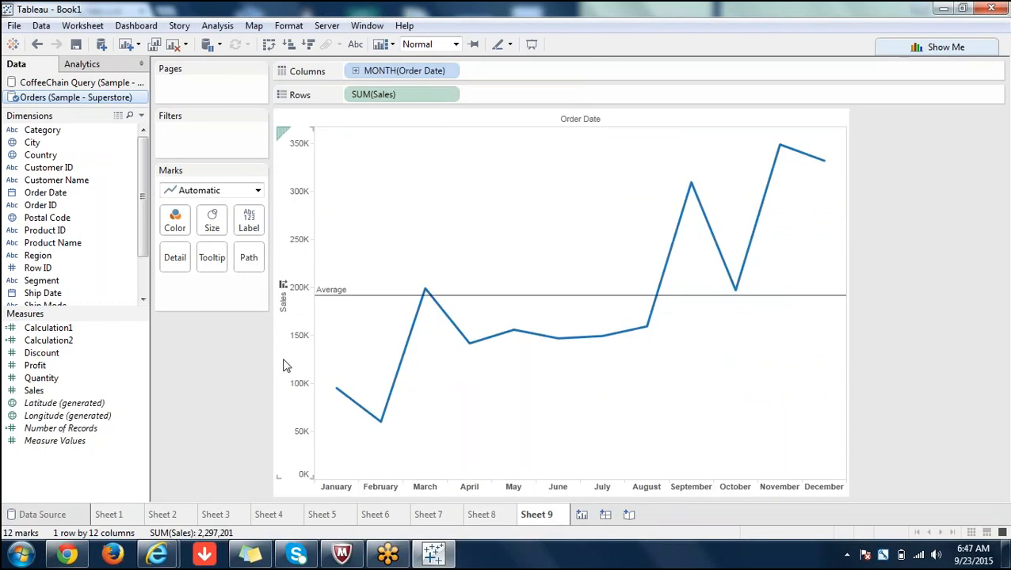
{"action": "right_click", "coordinate": [286, 366]}
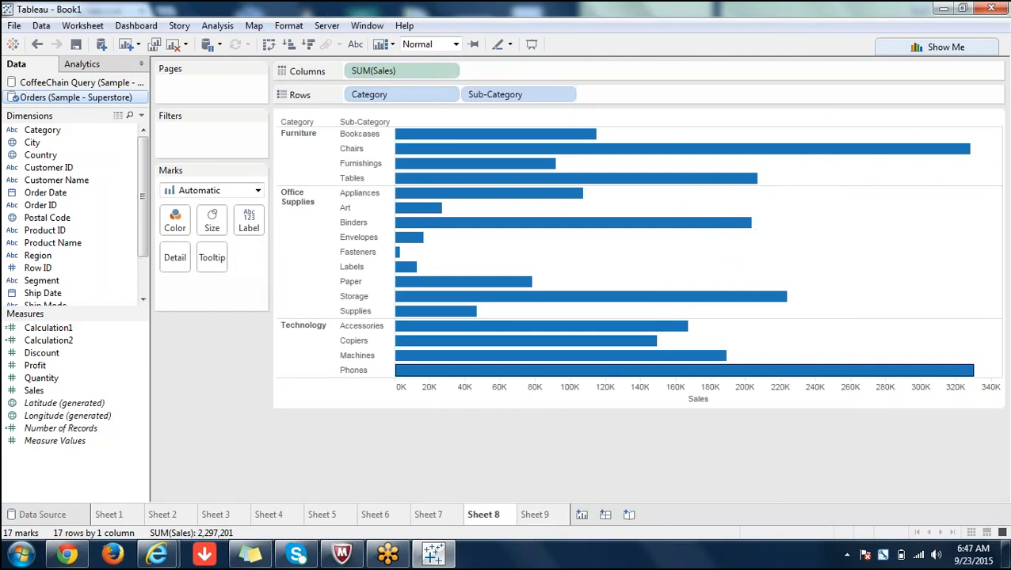
{"action": "right_click", "coordinate": [499, 400]}
{"action": "left_click", "coordinate": [543, 528]}
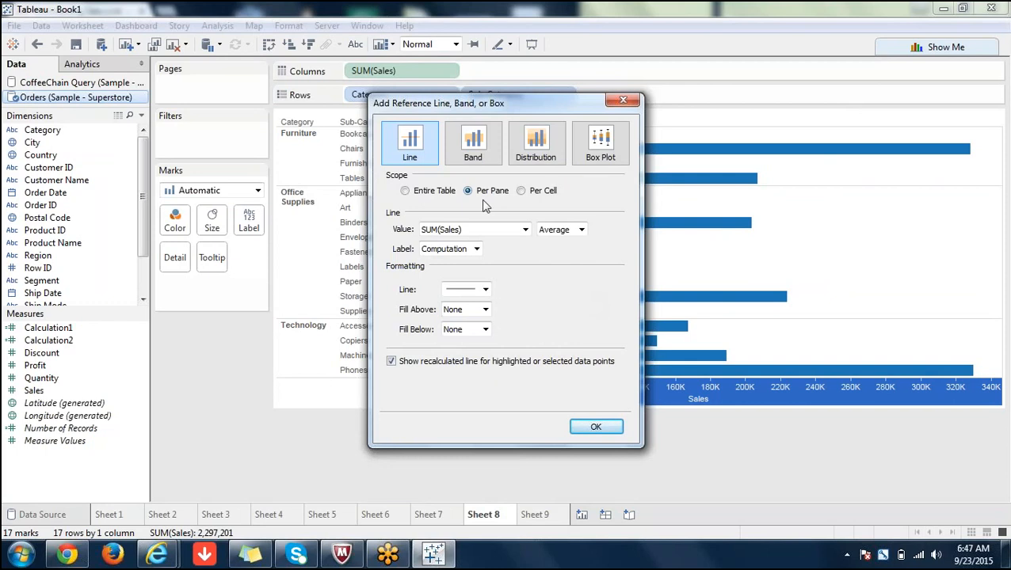
{"action": "left_click", "coordinate": [596, 428]}
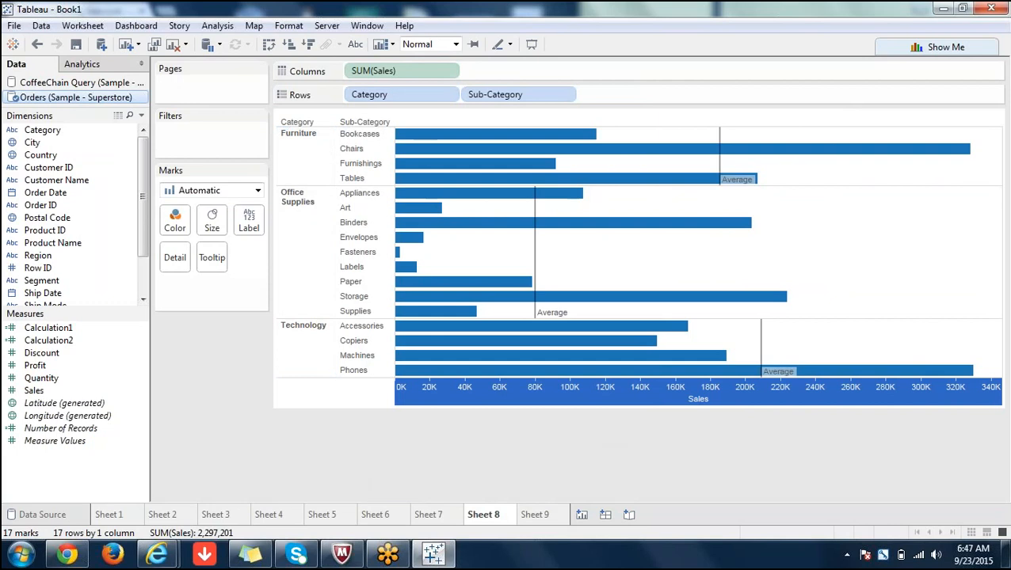
- Compare the Sub-Category sales bars with the average line of their category in Furniture, Office Supplies and Technology
{"action": "mouse_move", "coordinate": [730, 158]}
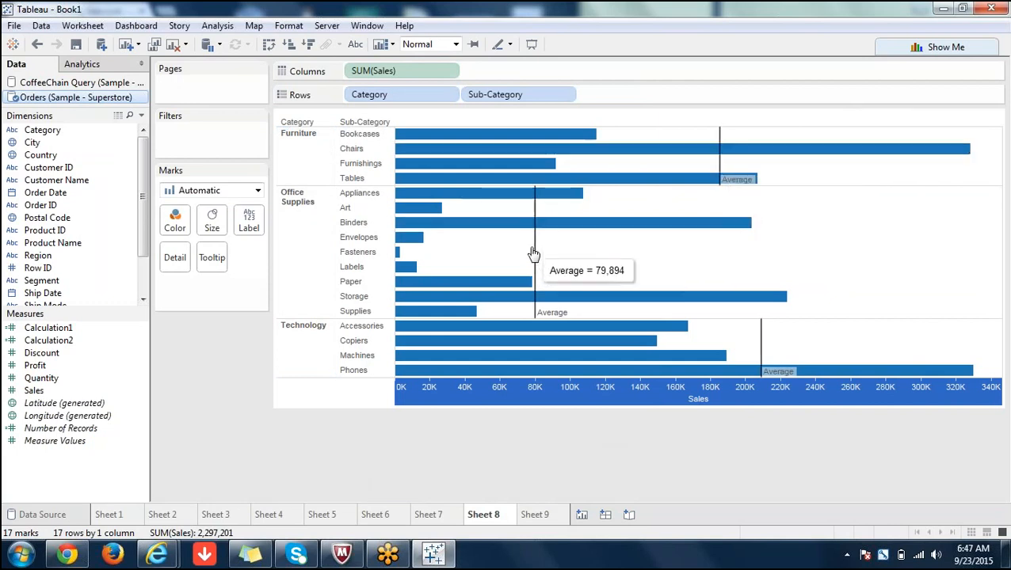
{"action": "mouse_move", "coordinate": [767, 351]}
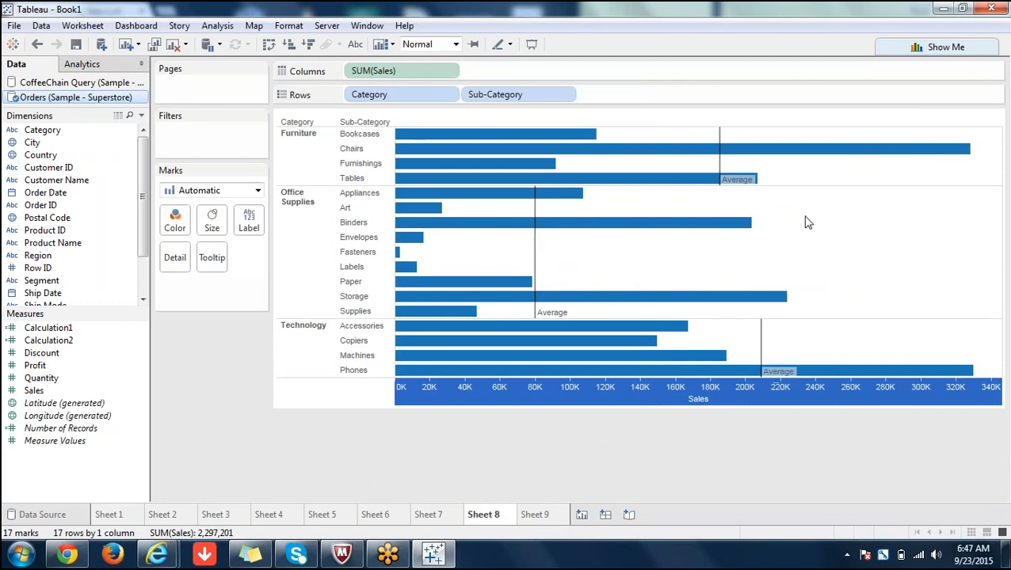
{"action": "mouse_move", "coordinate": [939, 155]}
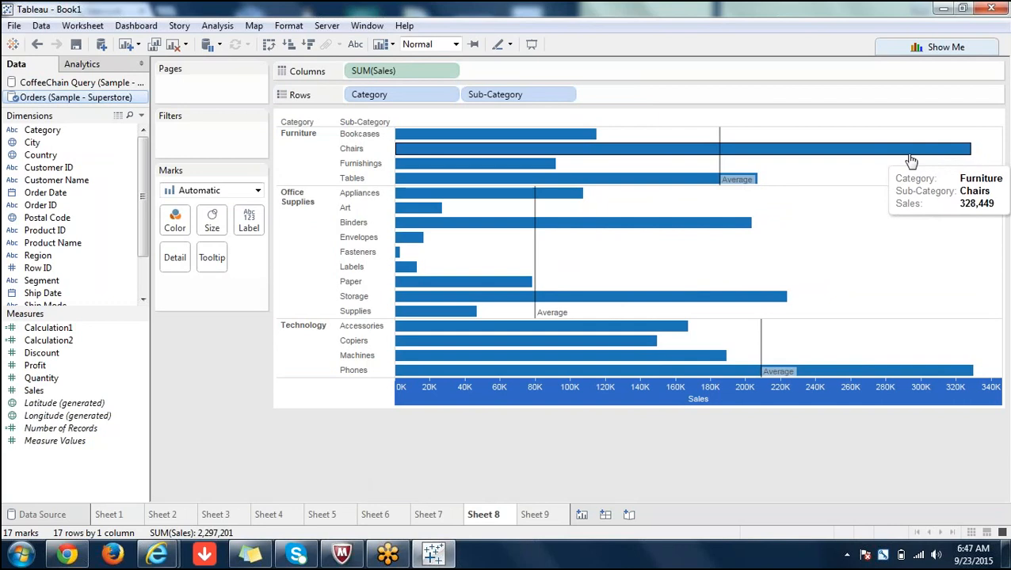
{"action": "mouse_move", "coordinate": [719, 175]}
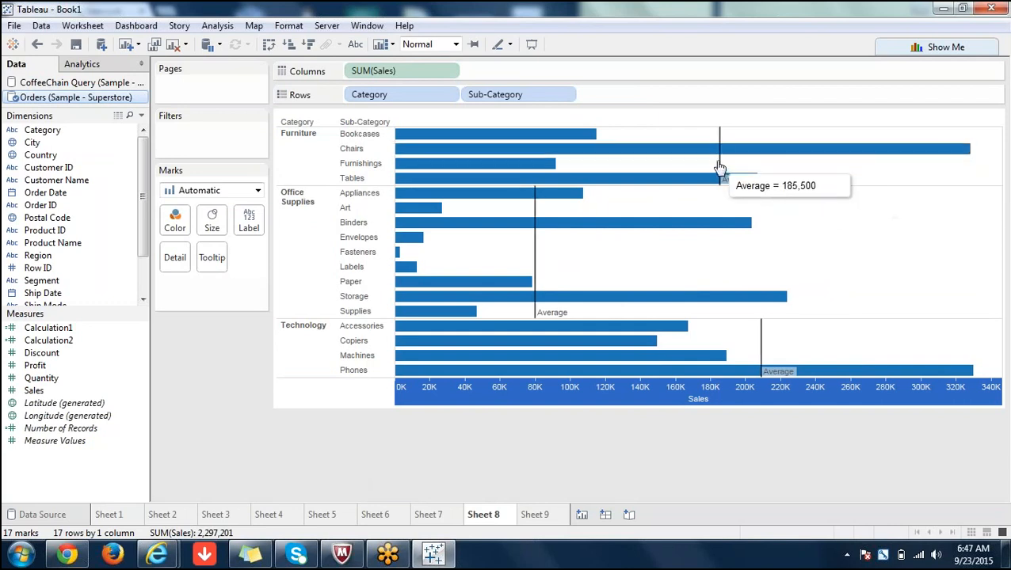
{"action": "mouse_move", "coordinate": [673, 335]}
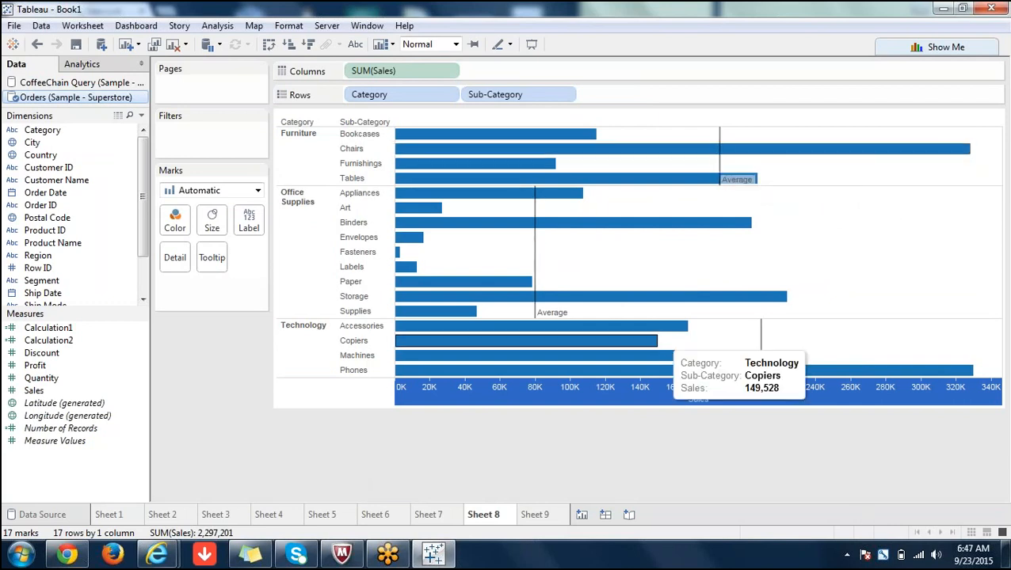
{"action": "mouse_move", "coordinate": [718, 360]}
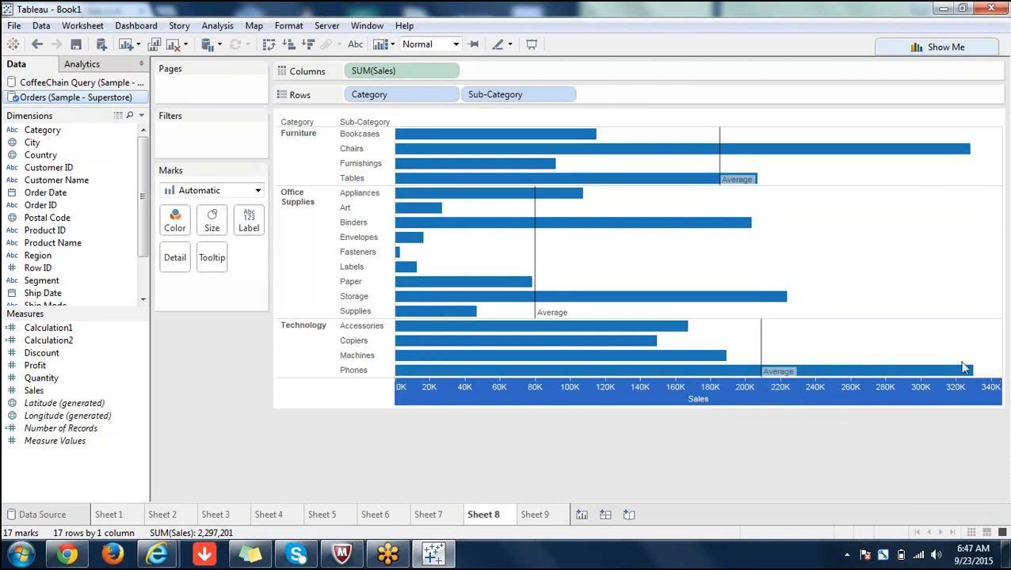
{"action": "mouse_move", "coordinate": [967, 374]}
- Add a second per-pane reference line on the Sales axis at the median of SUM(Sales)
{"action": "left_click", "coordinate": [283, 400]}
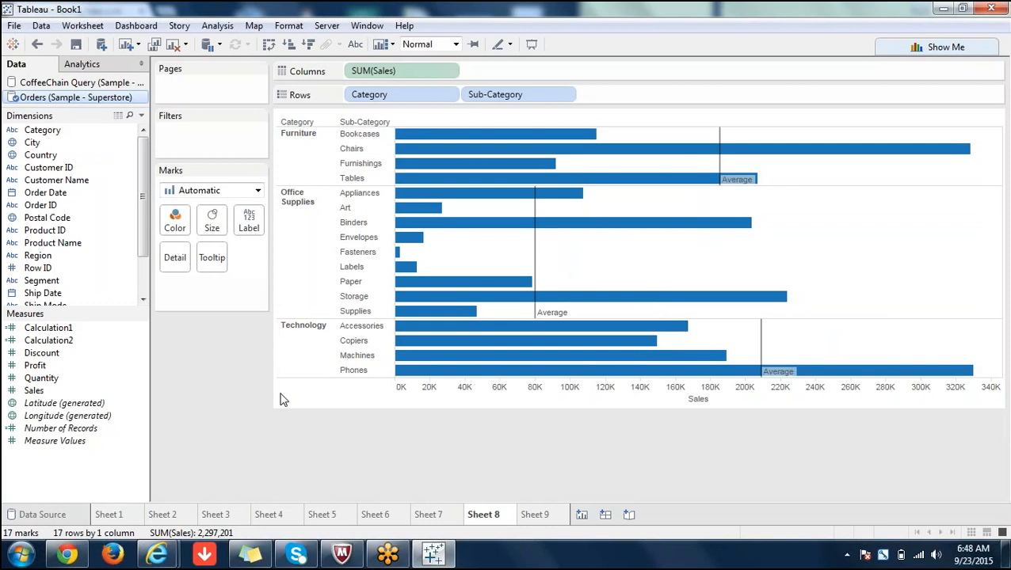
{"action": "right_click", "coordinate": [538, 393]}
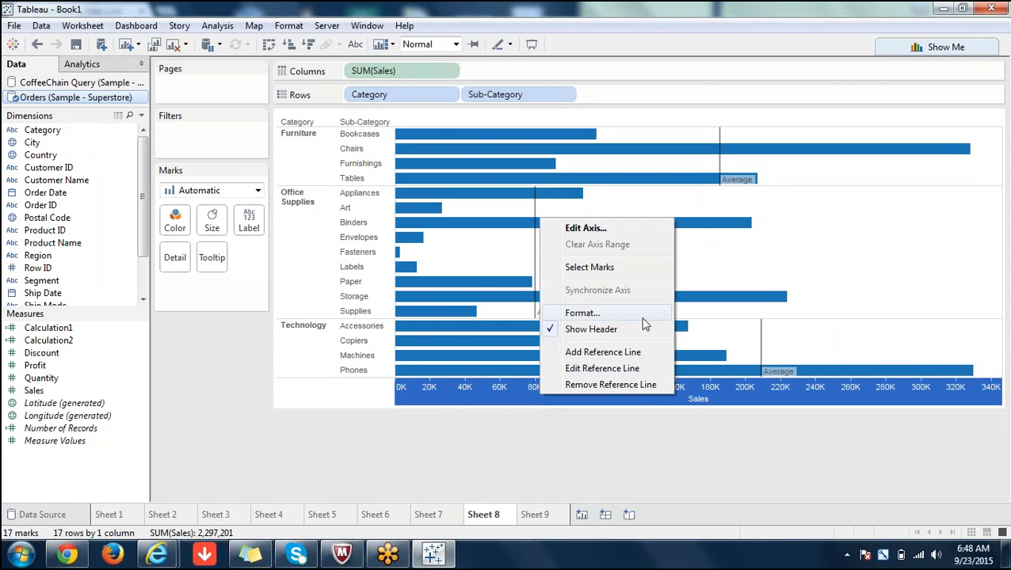
{"action": "left_click", "coordinate": [617, 353]}
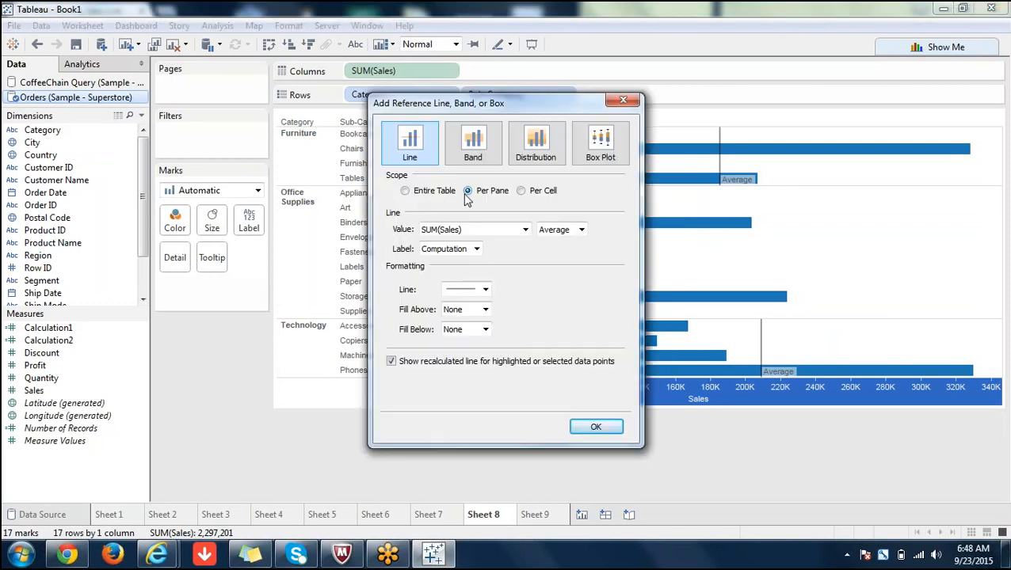
{"action": "left_click", "coordinate": [581, 230]}
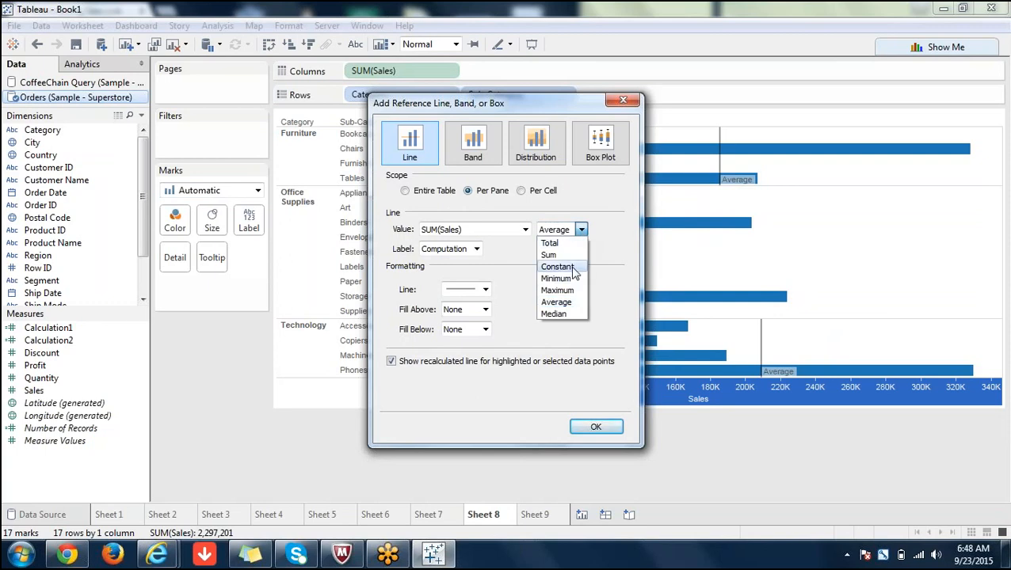
{"action": "left_click", "coordinate": [576, 315]}
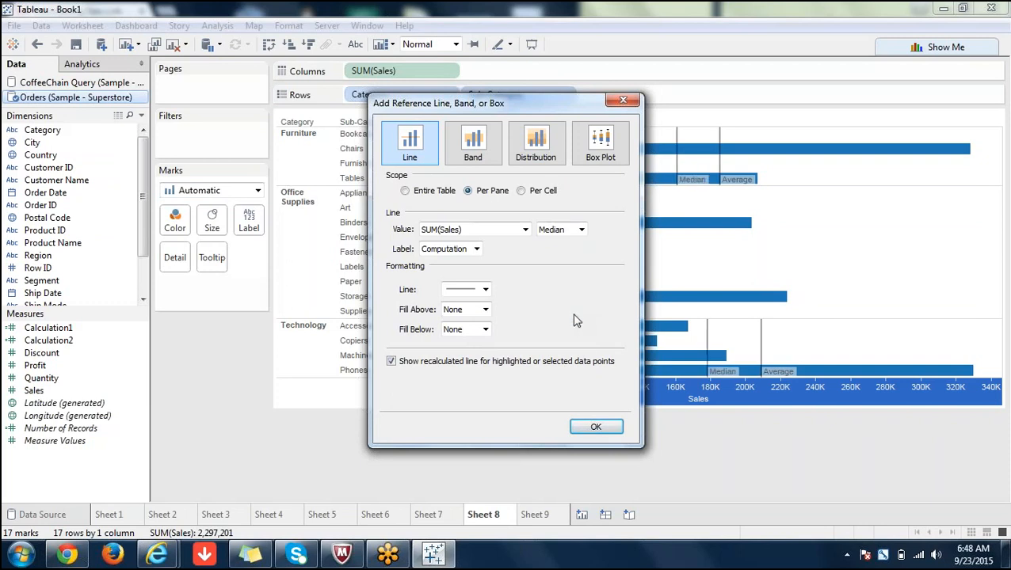
{"action": "left_click", "coordinate": [596, 427]}
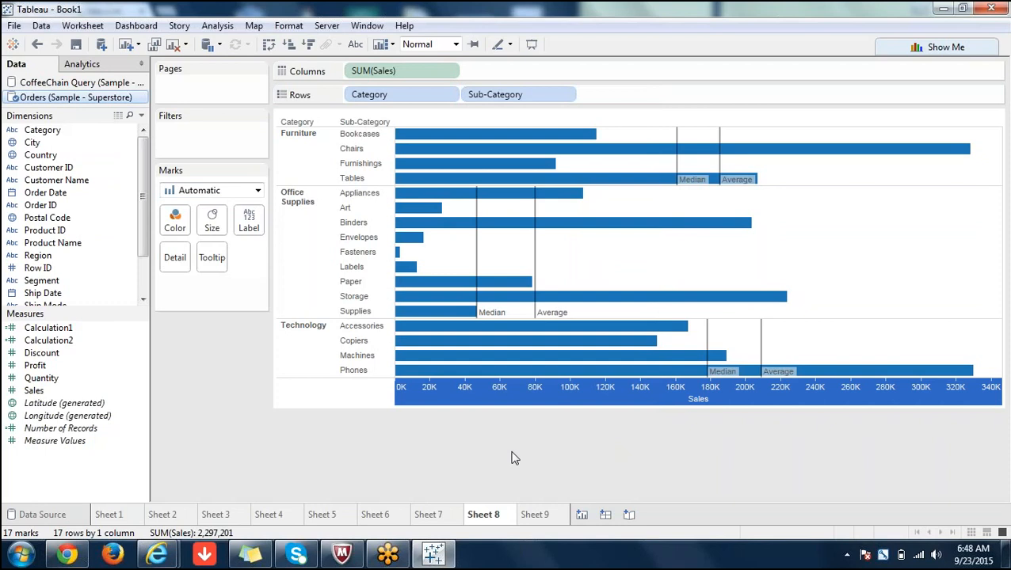
- Add a third per-pane reference line on the Sales axis at the minimum of SUM(Sales)
{"action": "mouse_move", "coordinate": [478, 301]}
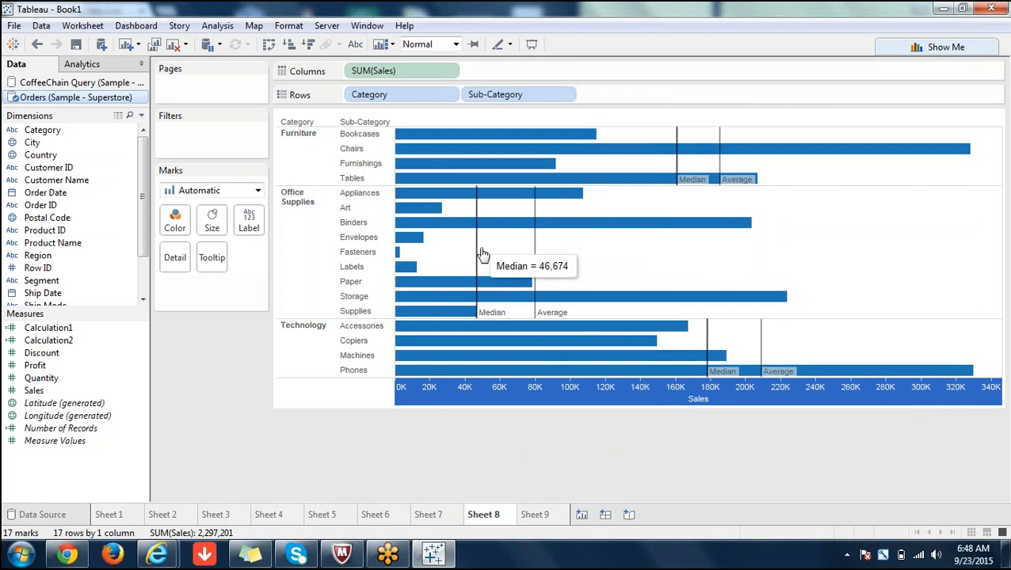
{"action": "right_click", "coordinate": [623, 391]}
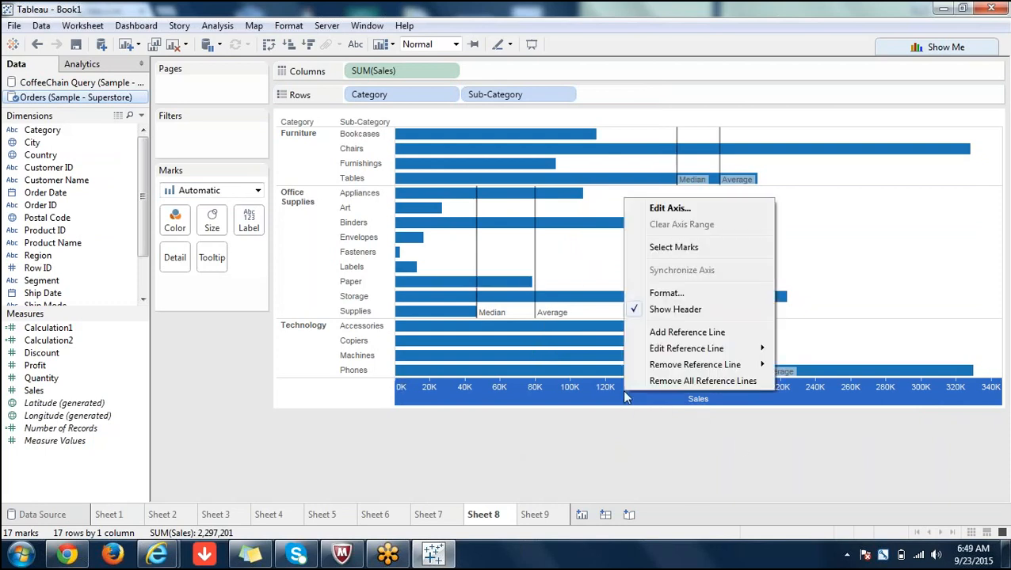
{"action": "left_click", "coordinate": [686, 332]}
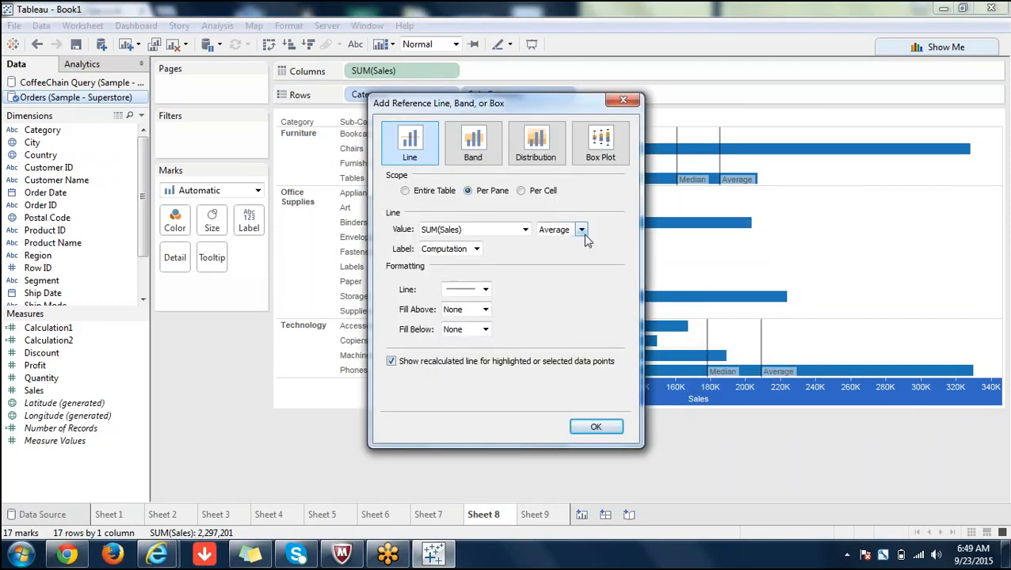
{"action": "left_click", "coordinate": [581, 230]}
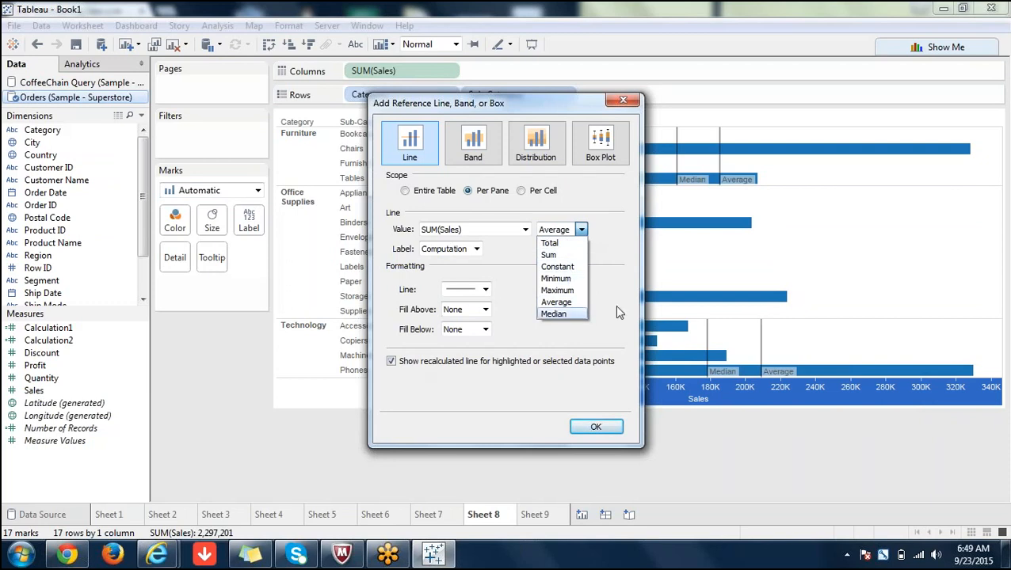
{"action": "left_click", "coordinate": [555, 278]}
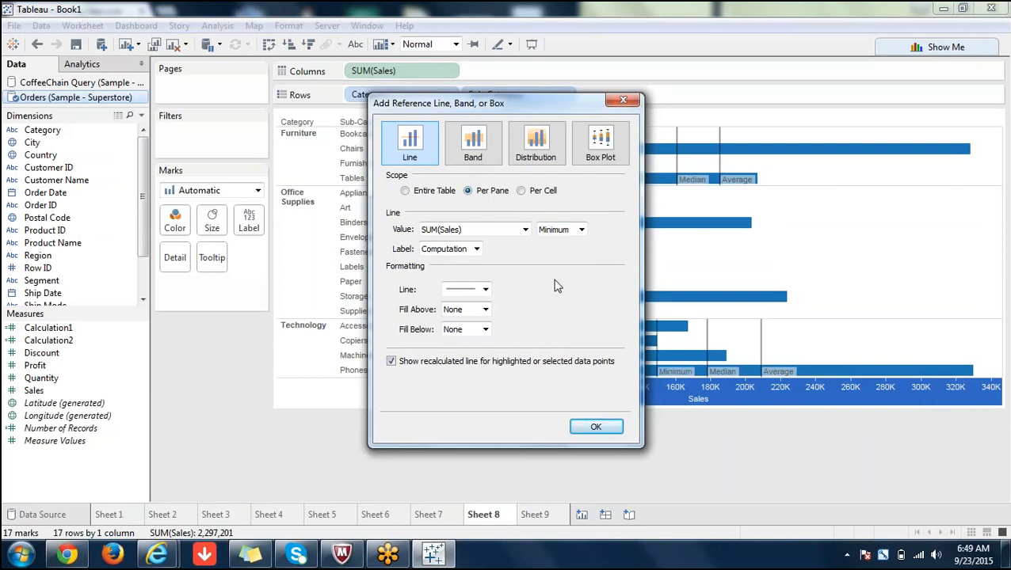
{"action": "left_click", "coordinate": [594, 426]}
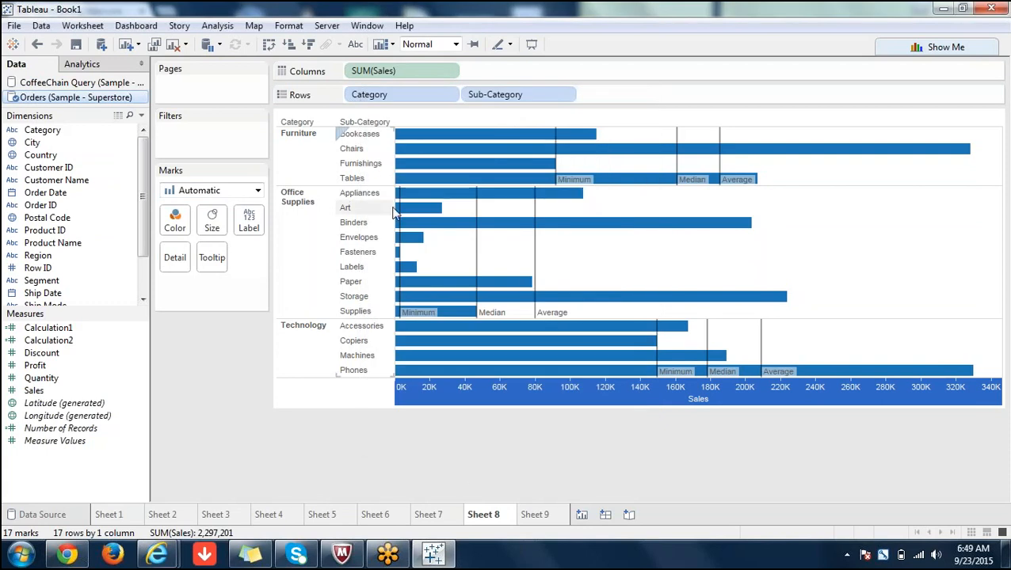
- Set the label of the Minimum reference line on the Sales axis to None
{"action": "mouse_move", "coordinate": [402, 255]}
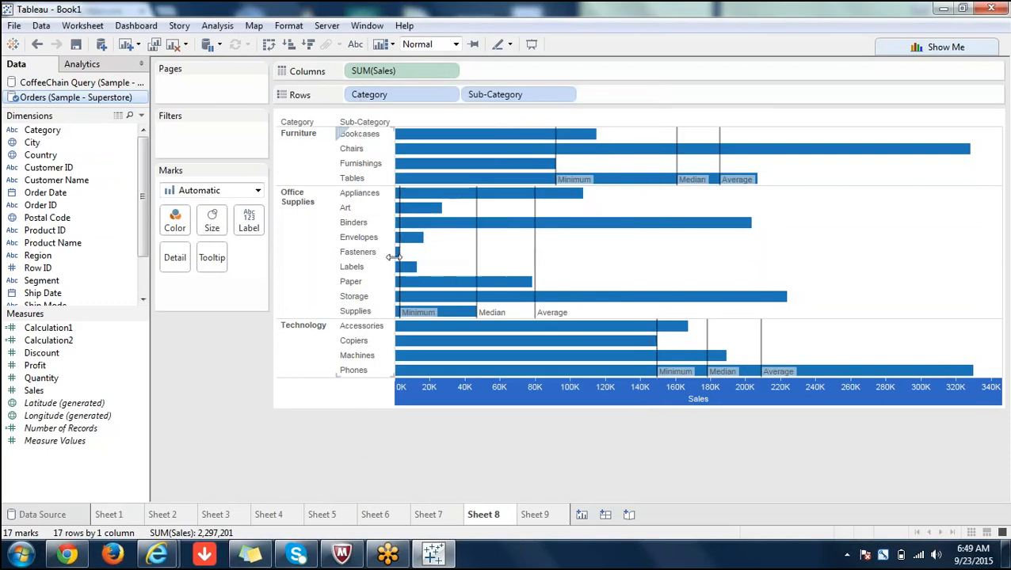
{"action": "mouse_move", "coordinate": [554, 167]}
{"action": "right_click", "coordinate": [601, 400]}
{"action": "mouse_move", "coordinate": [664, 354]}
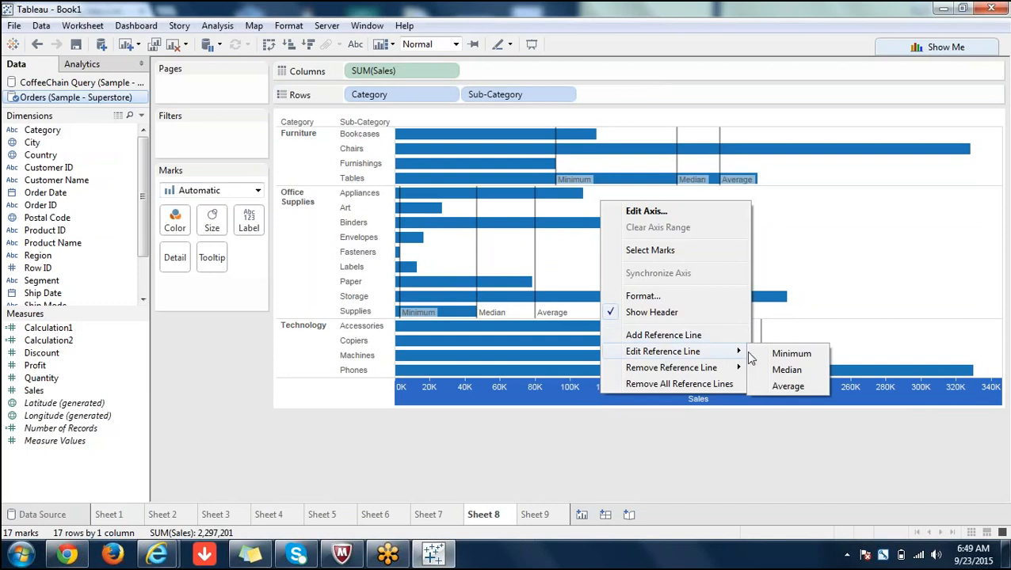
{"action": "left_click", "coordinate": [784, 354]}
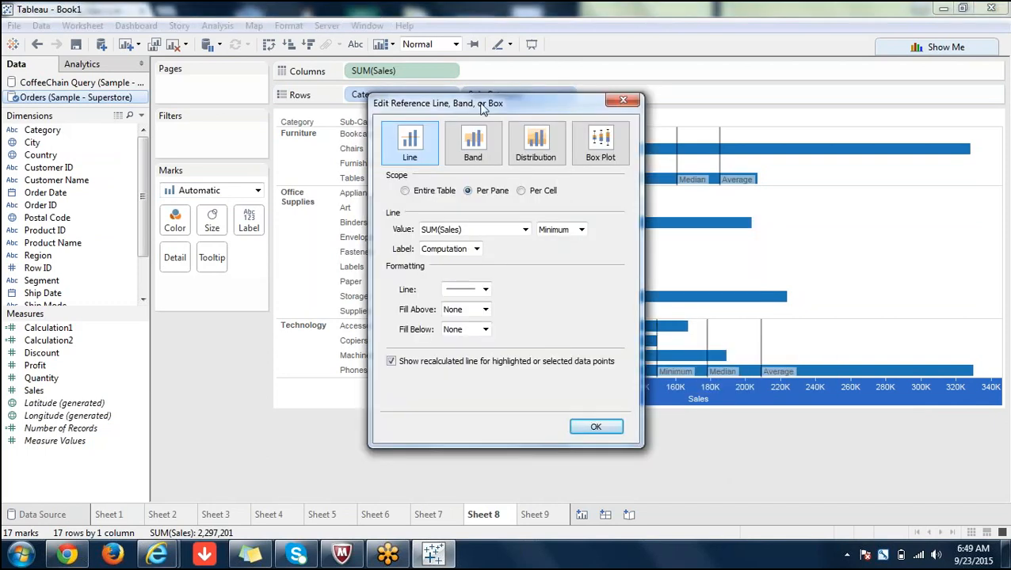
{"action": "left_click_drag", "start_coordinate": [482, 108], "coordinate": [834, 74]}
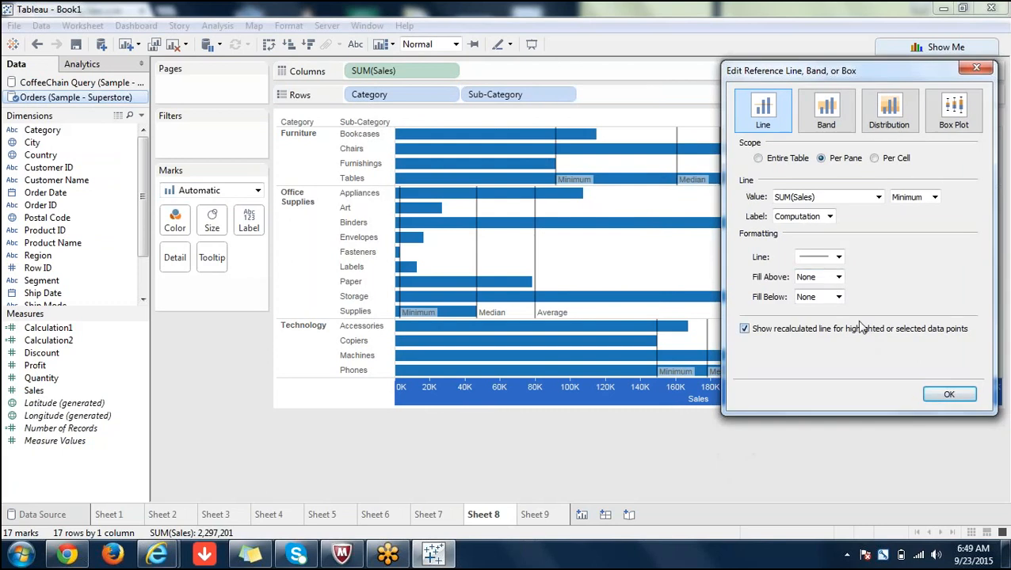
{"action": "left_click", "coordinate": [829, 217]}
{"action": "left_click", "coordinate": [786, 230]}
{"action": "left_click", "coordinate": [936, 394]}
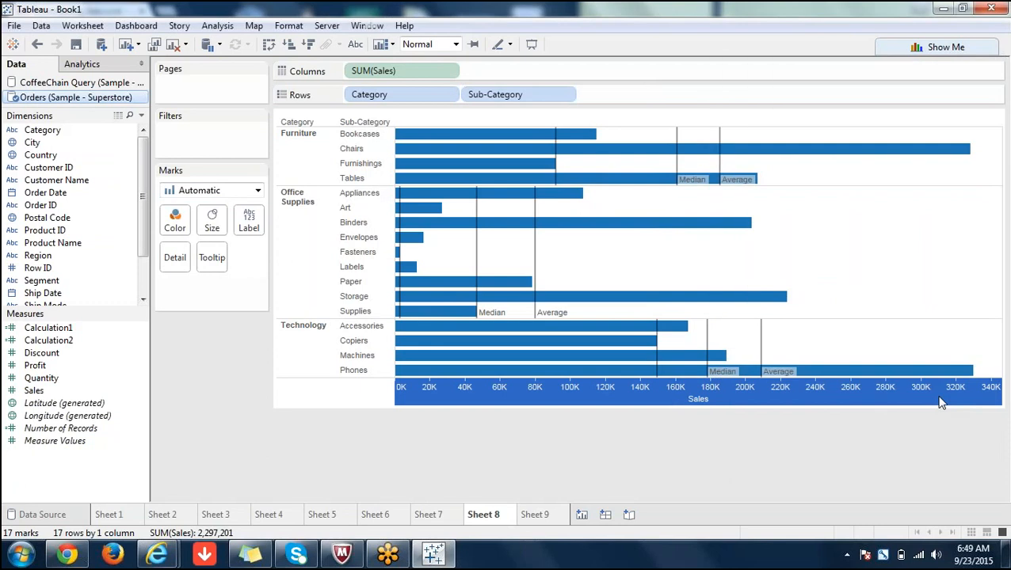
- Change the scope of the Minimum reference line on the Sales axis to Per Cell
{"action": "mouse_move", "coordinate": [401, 316]}
{"action": "right_click", "coordinate": [655, 402]}
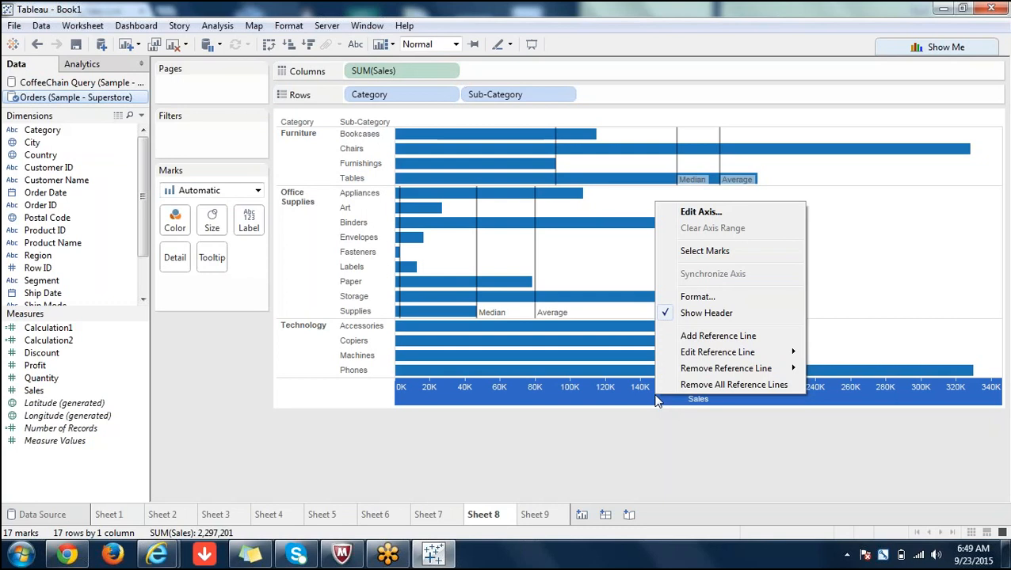
{"action": "mouse_move", "coordinate": [778, 351]}
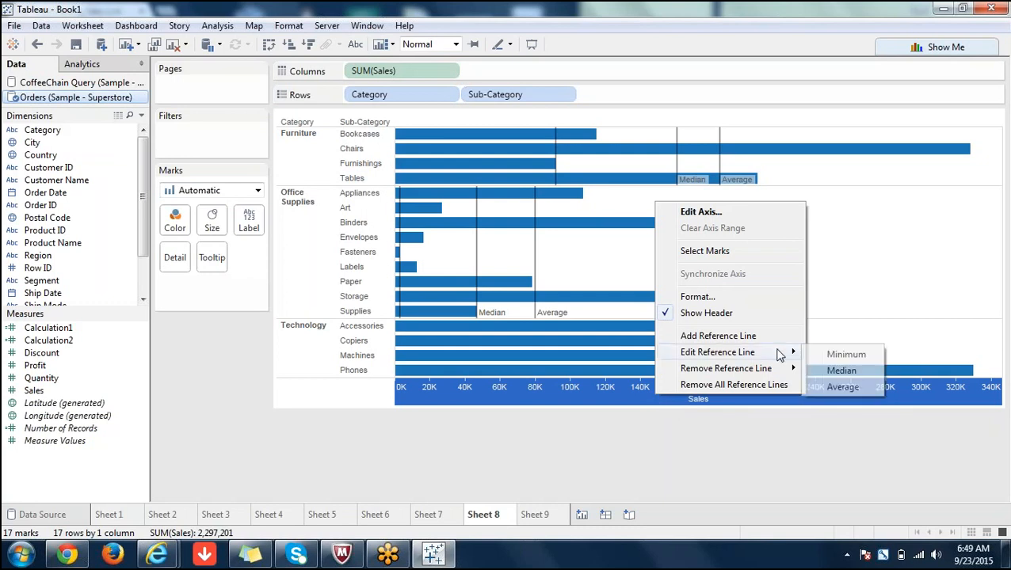
{"action": "left_click", "coordinate": [840, 355]}
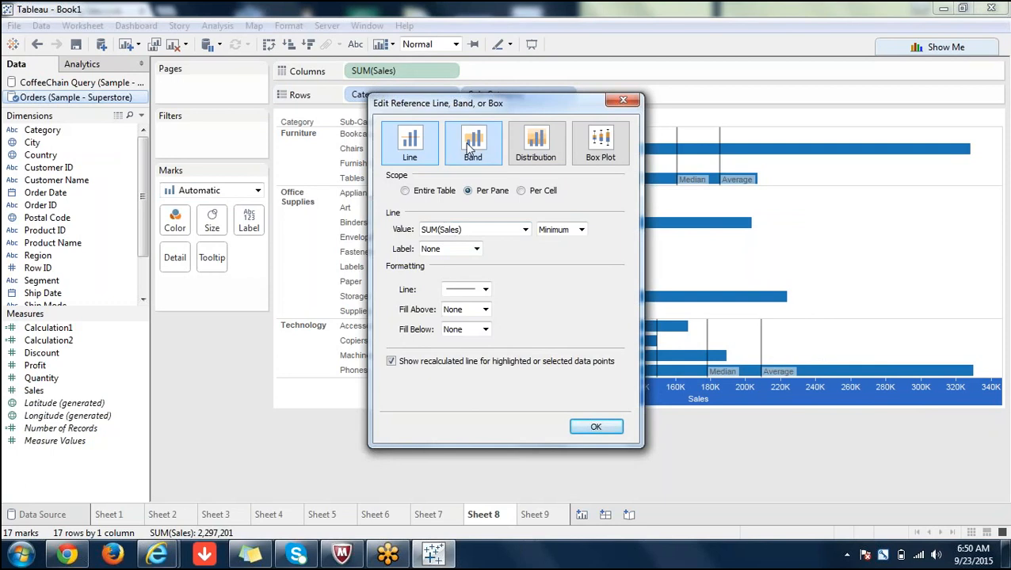
{"action": "left_click", "coordinate": [521, 192]}
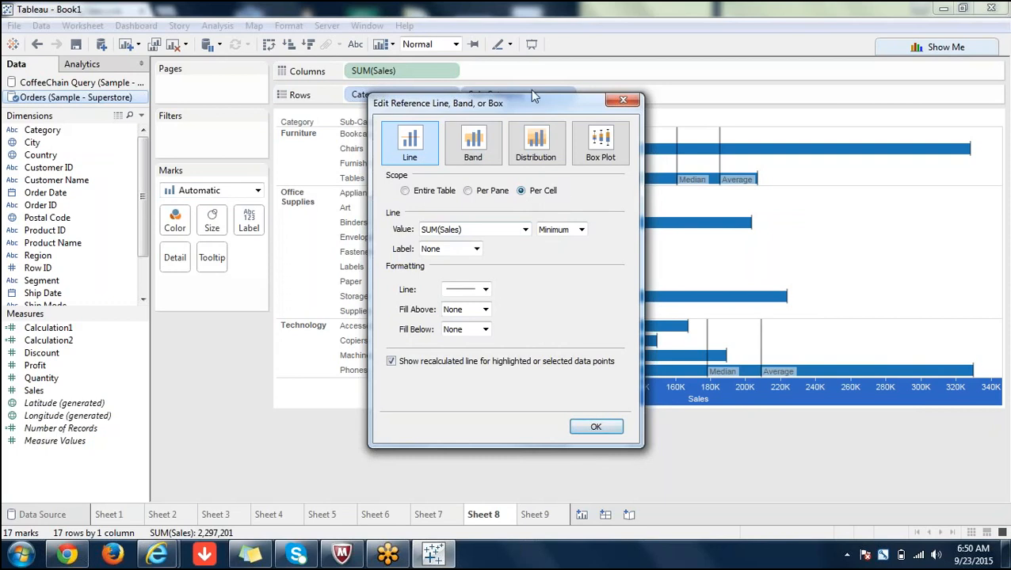
{"action": "left_click_drag", "start_coordinate": [523, 106], "coordinate": [238, 184]}
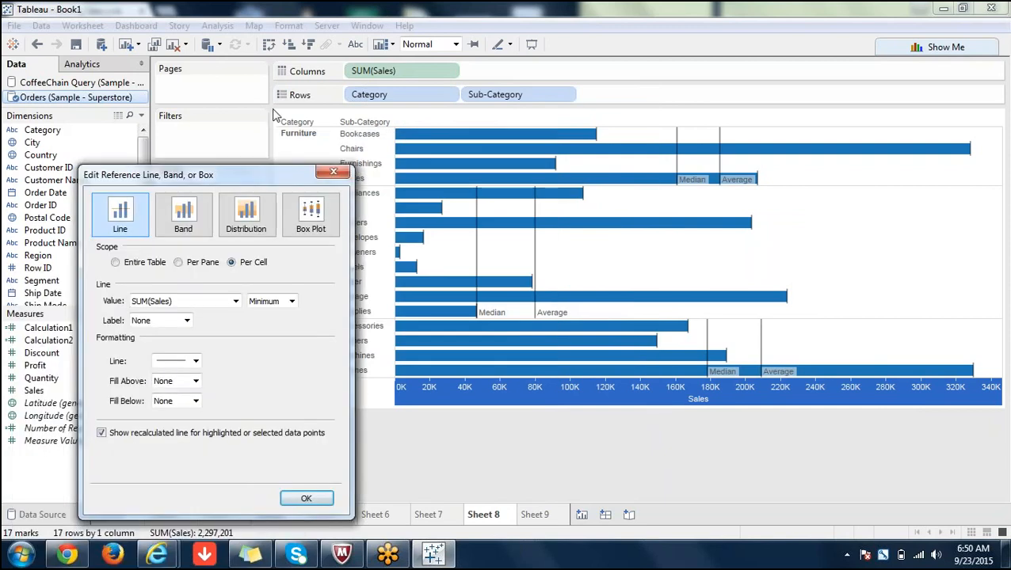
{"action": "left_click_drag", "start_coordinate": [273, 115], "coordinate": [283, 84]}
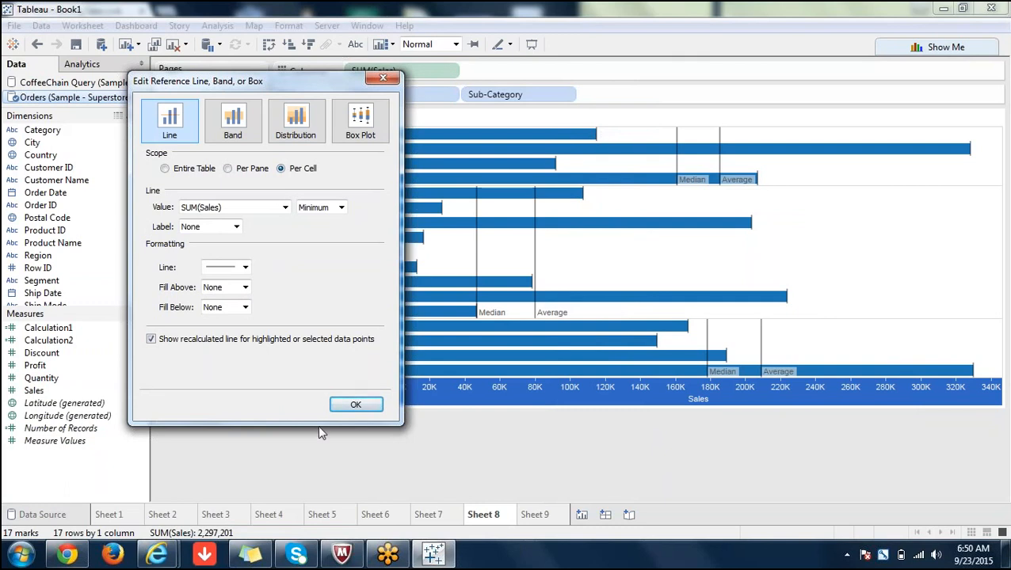
{"action": "left_click", "coordinate": [356, 404]}
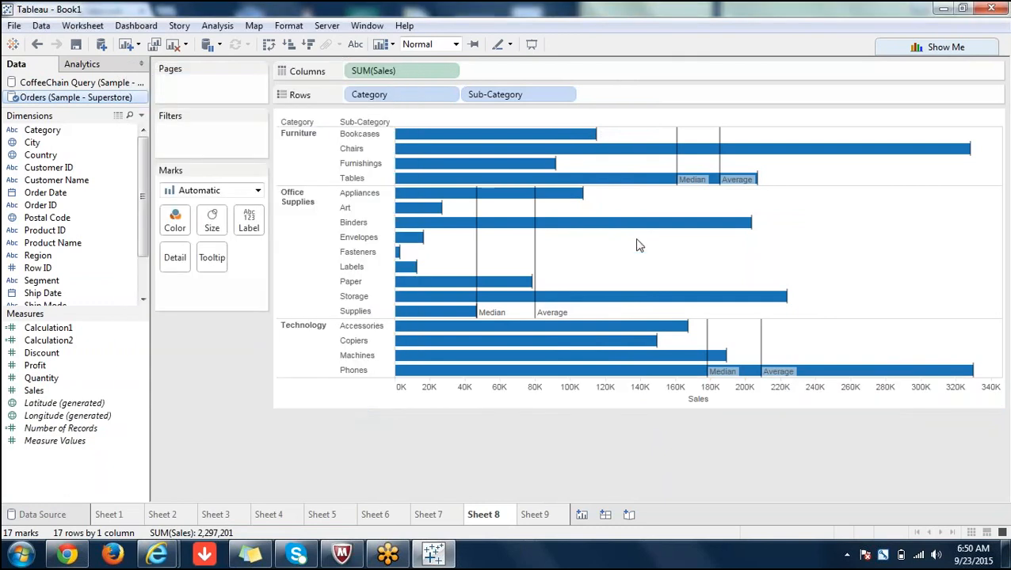
- Check the per-cell minimum marks on the bars, and change the scope of the Average reference line to Entire Table
{"action": "mouse_move", "coordinate": [396, 247]}
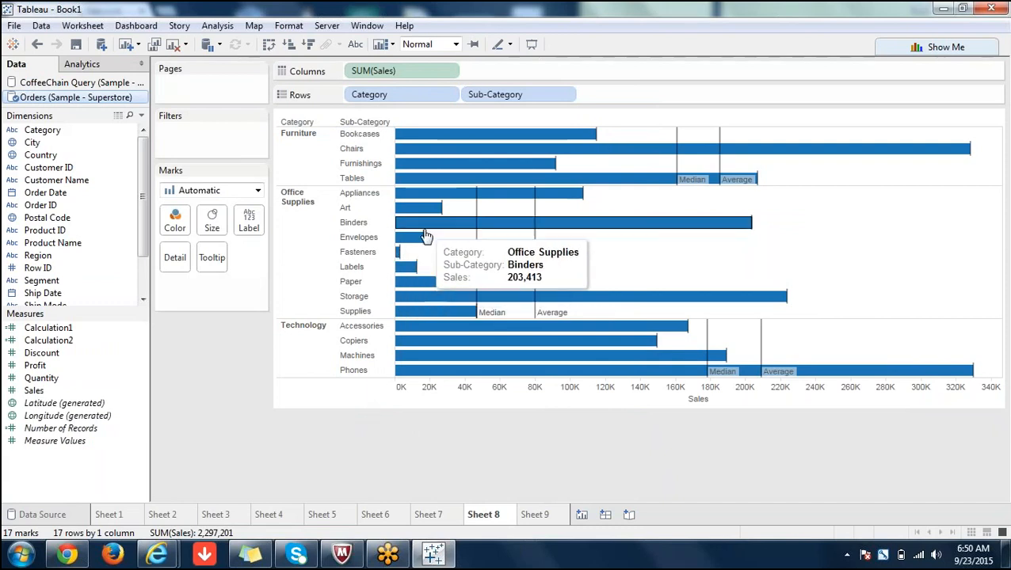
{"action": "mouse_move", "coordinate": [444, 200]}
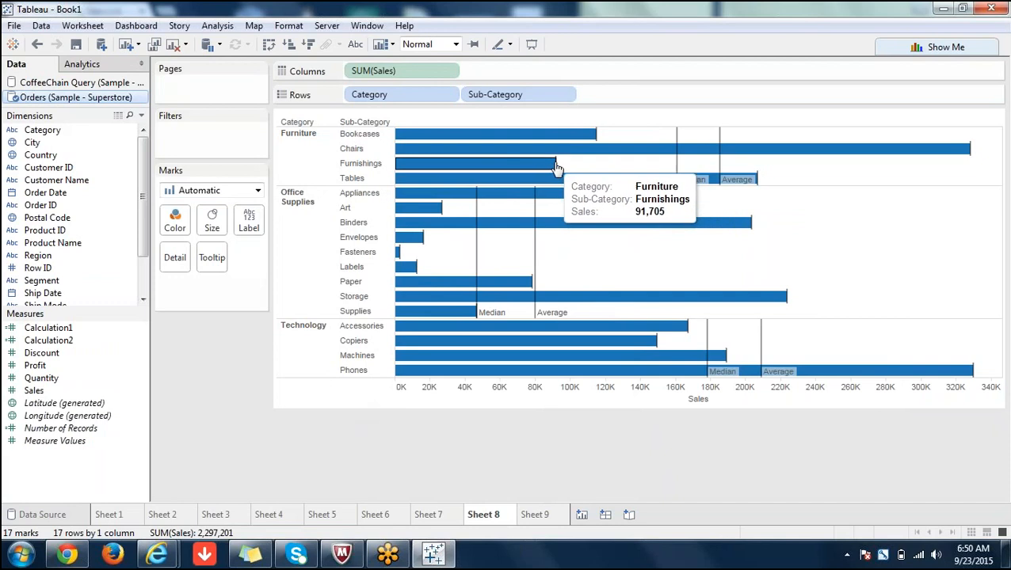
{"action": "mouse_move", "coordinate": [595, 139]}
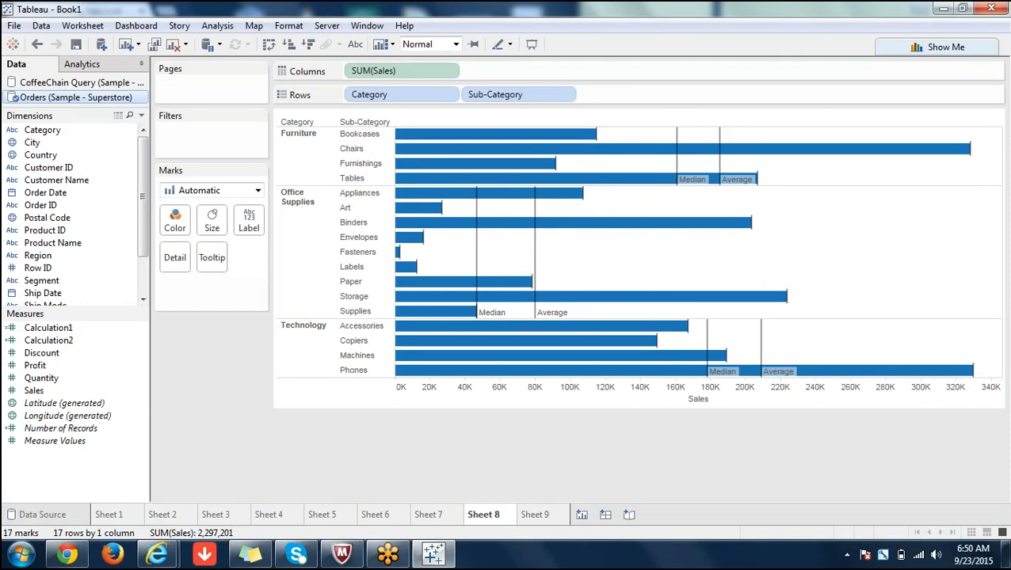
{"action": "right_click", "coordinate": [679, 395]}
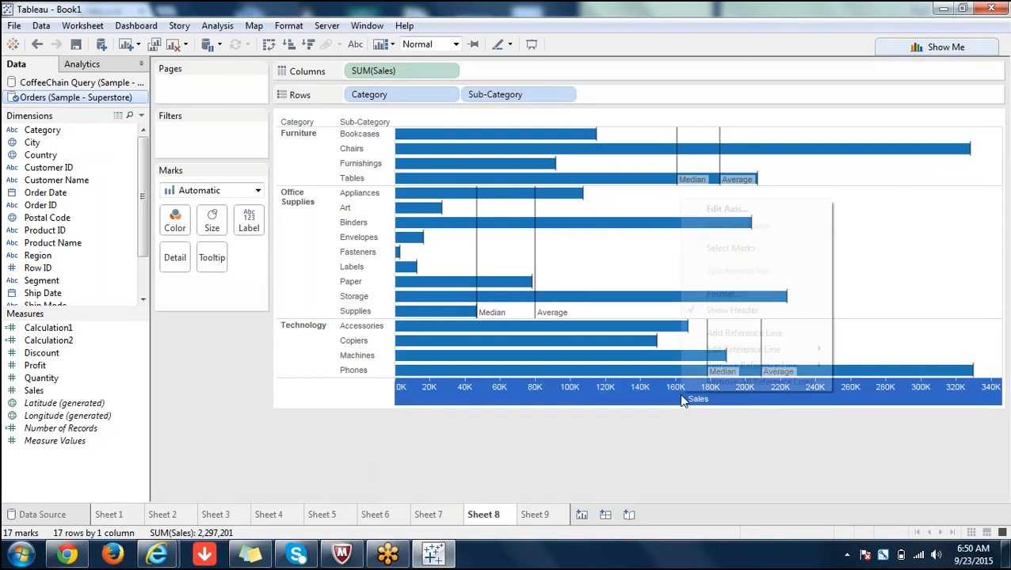
{"action": "mouse_move", "coordinate": [765, 349]}
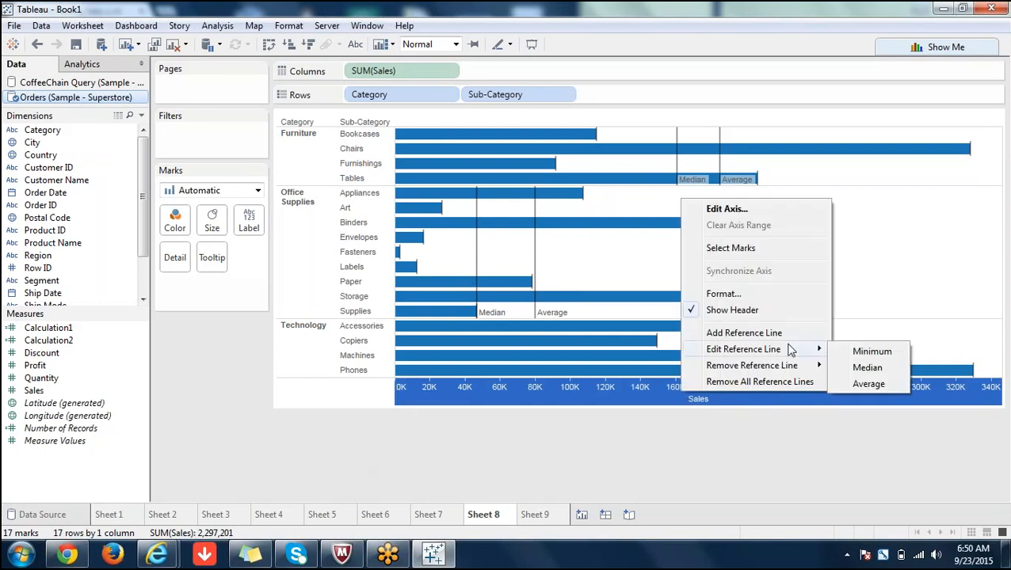
{"action": "left_click", "coordinate": [858, 381]}
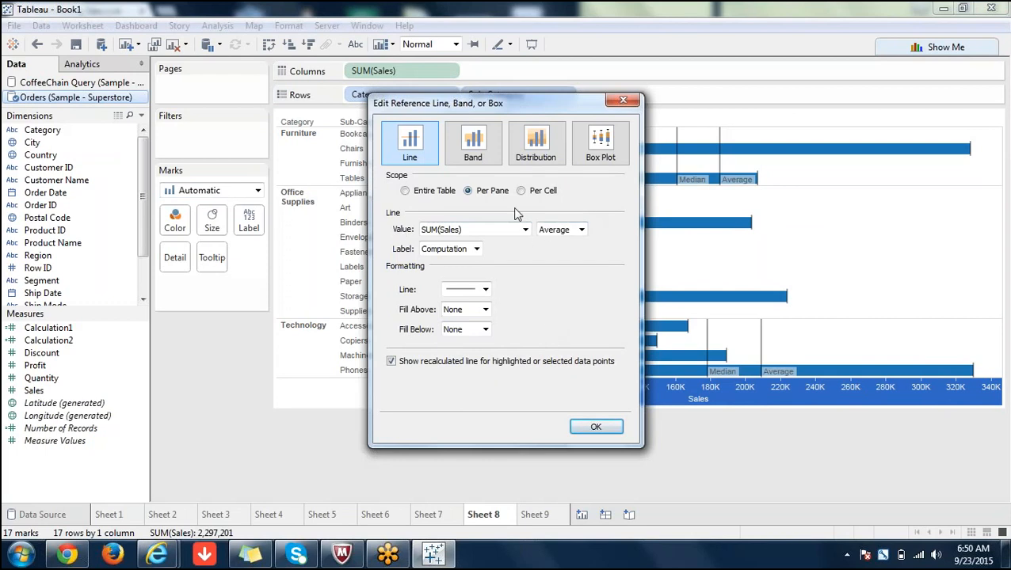
{"action": "left_click", "coordinate": [405, 191]}
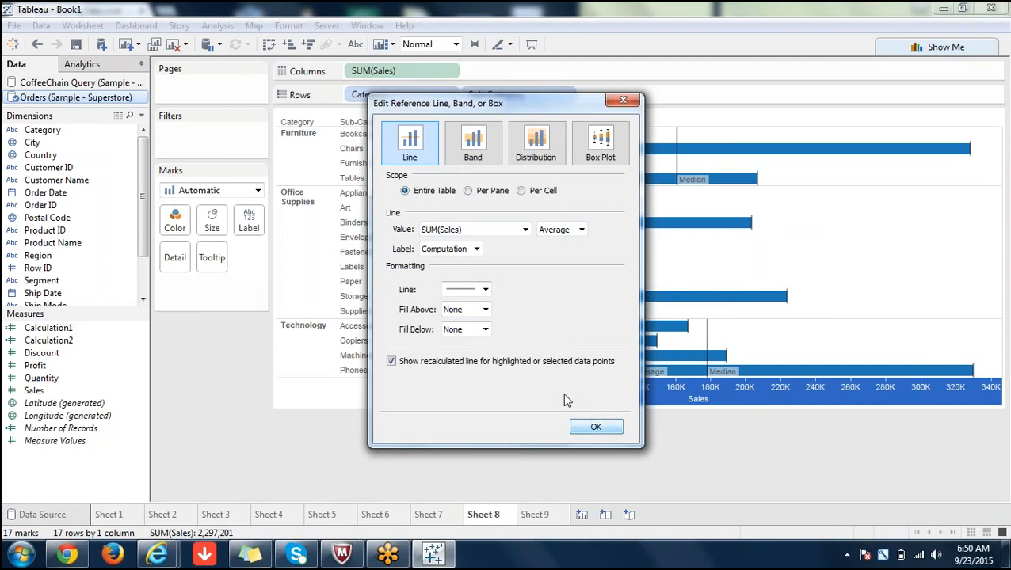
{"action": "left_click", "coordinate": [592, 427]}
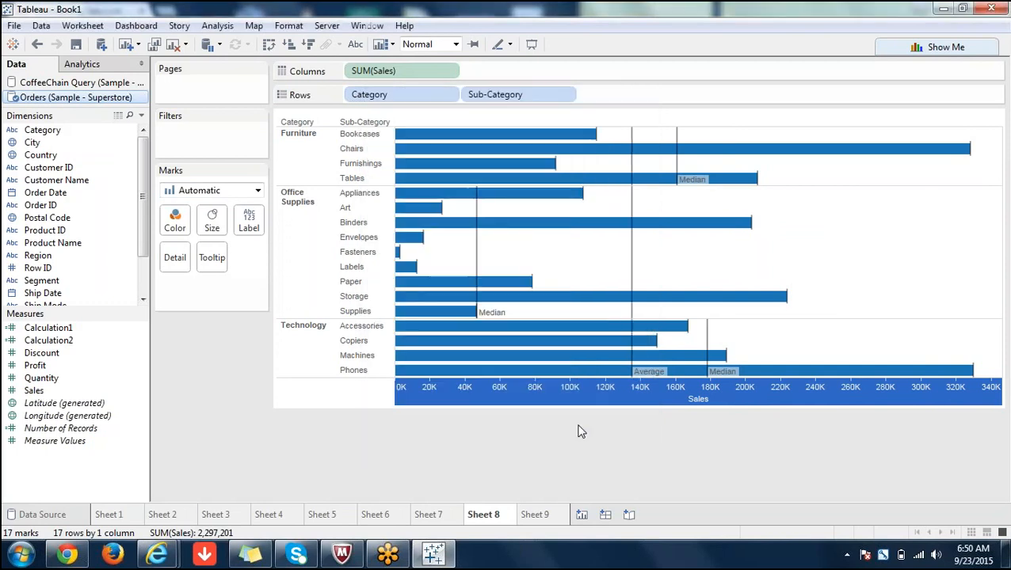
{"action": "left_click", "coordinate": [316, 466]}
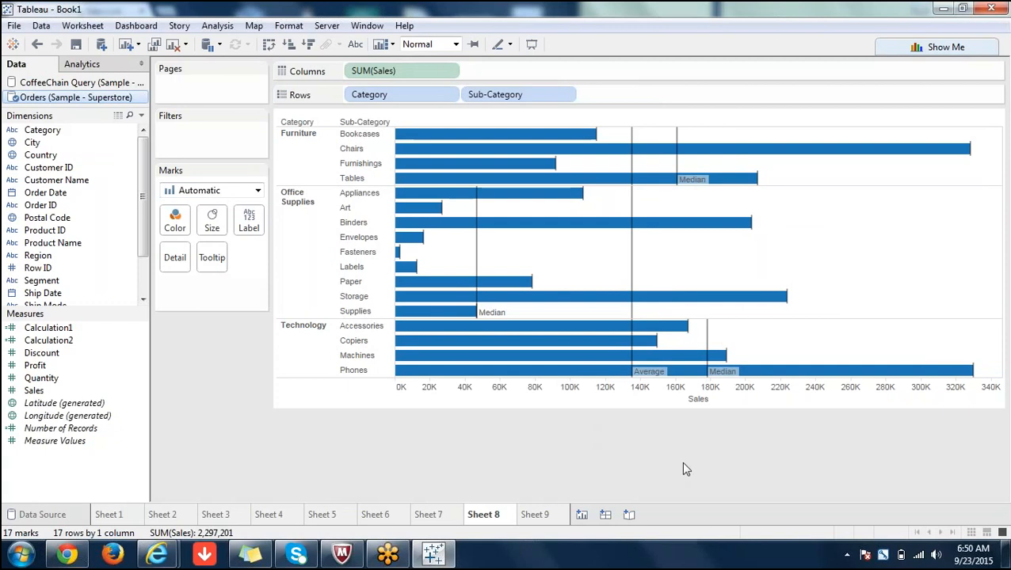
- Compare the Sub-Category sales bars with the table-wide average line and the per-category median lines
{"action": "mouse_move", "coordinate": [633, 350]}
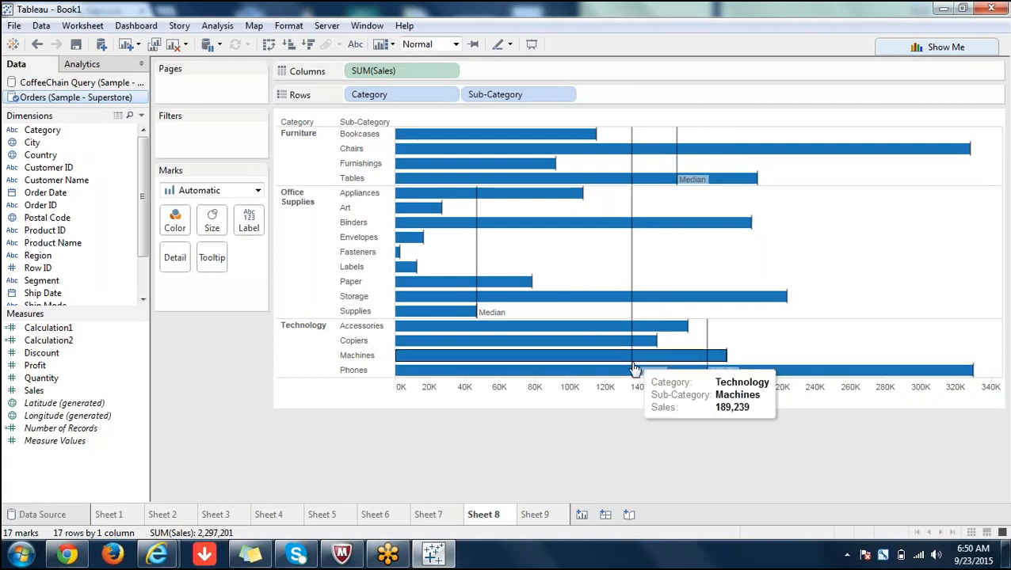
{"action": "mouse_move", "coordinate": [631, 223]}
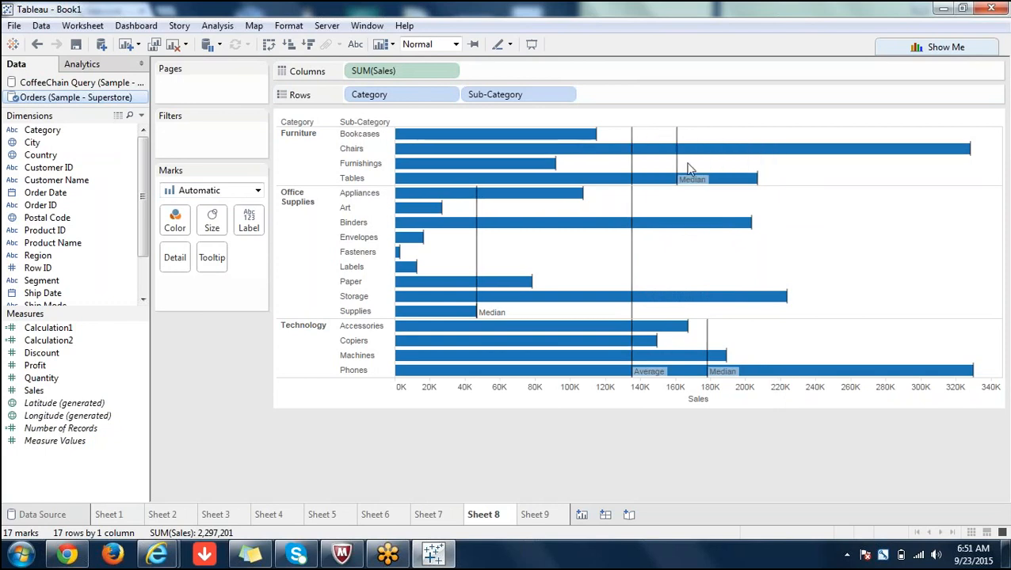
{"action": "mouse_move", "coordinate": [698, 153]}
{"action": "mouse_move", "coordinate": [683, 169]}
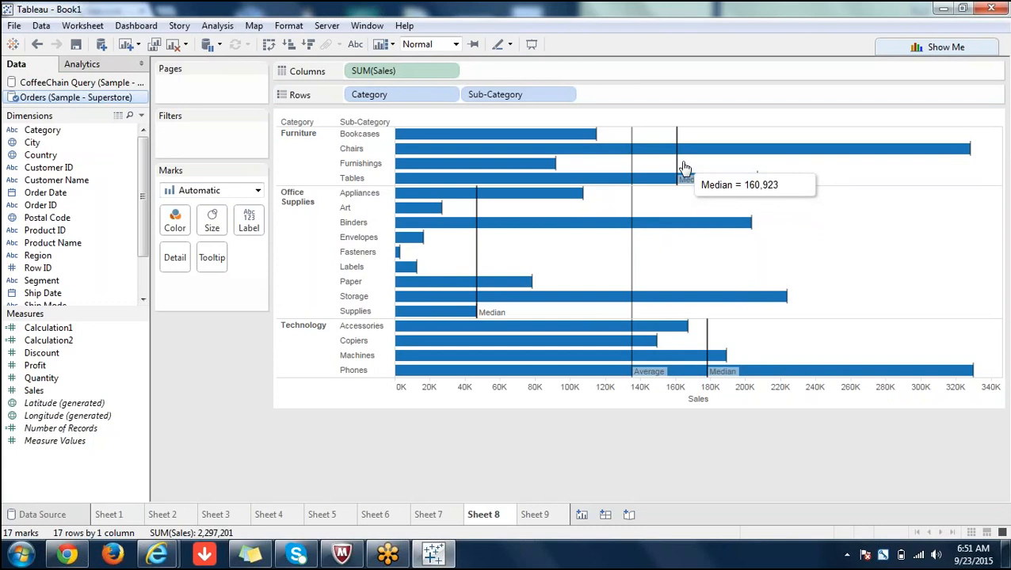
{"action": "mouse_move", "coordinate": [974, 156]}
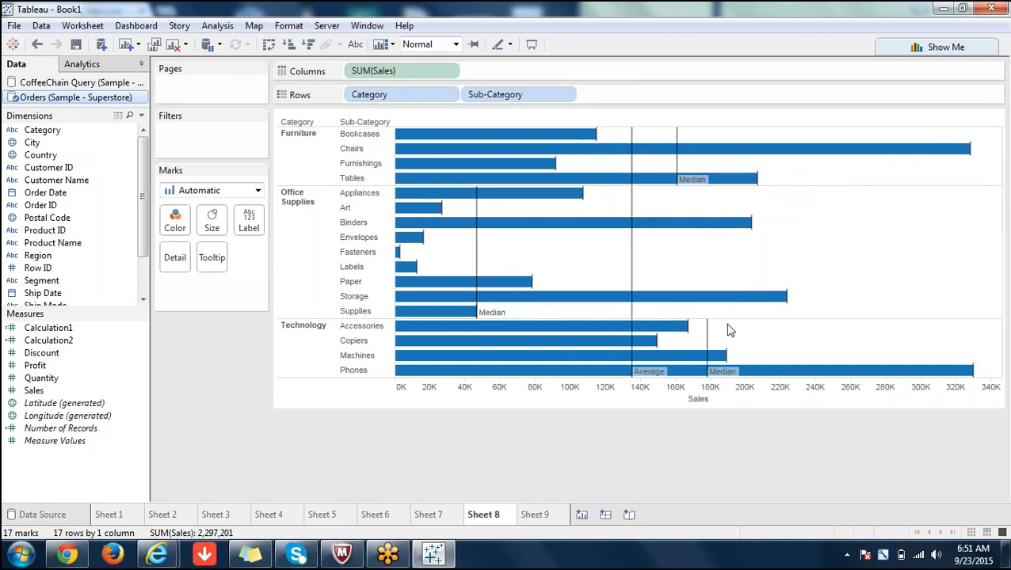
{"action": "mouse_move", "coordinate": [632, 244]}
- Turn the Average reference line on the Sales axis into a band from Average to Maximum with Per Pane scope
{"action": "right_click", "coordinate": [662, 407]}
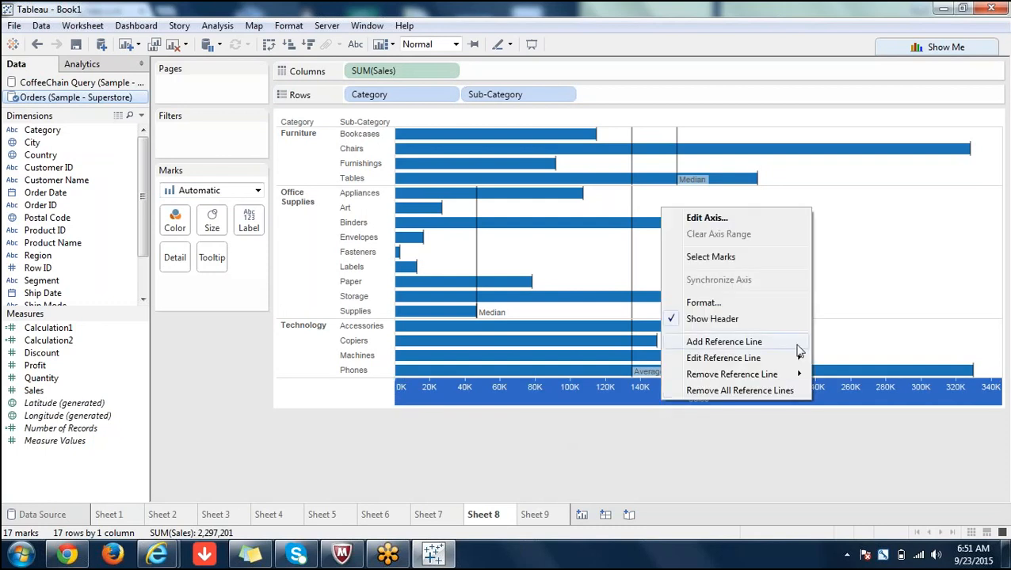
{"action": "mouse_move", "coordinate": [792, 358]}
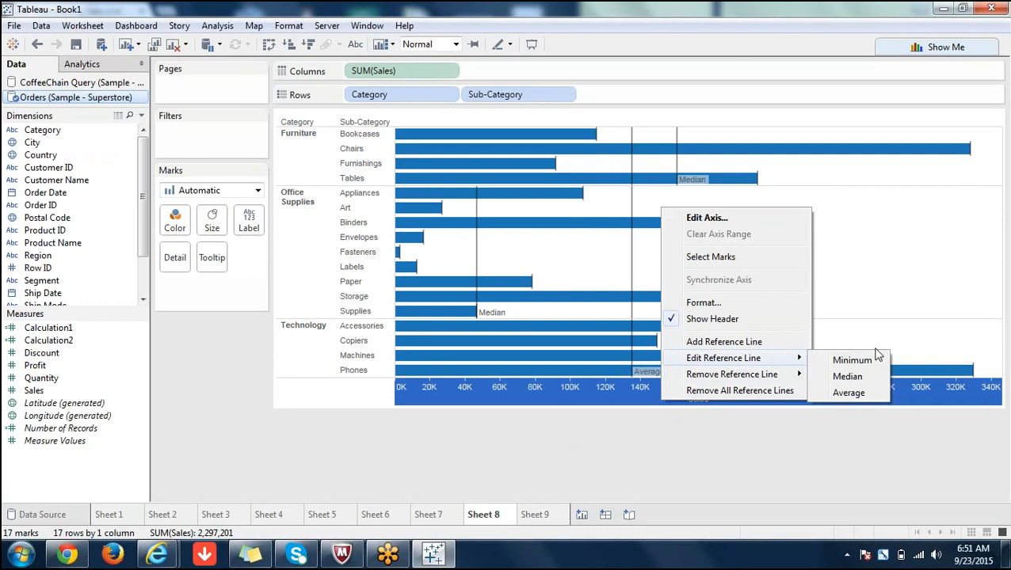
{"action": "left_click", "coordinate": [856, 394]}
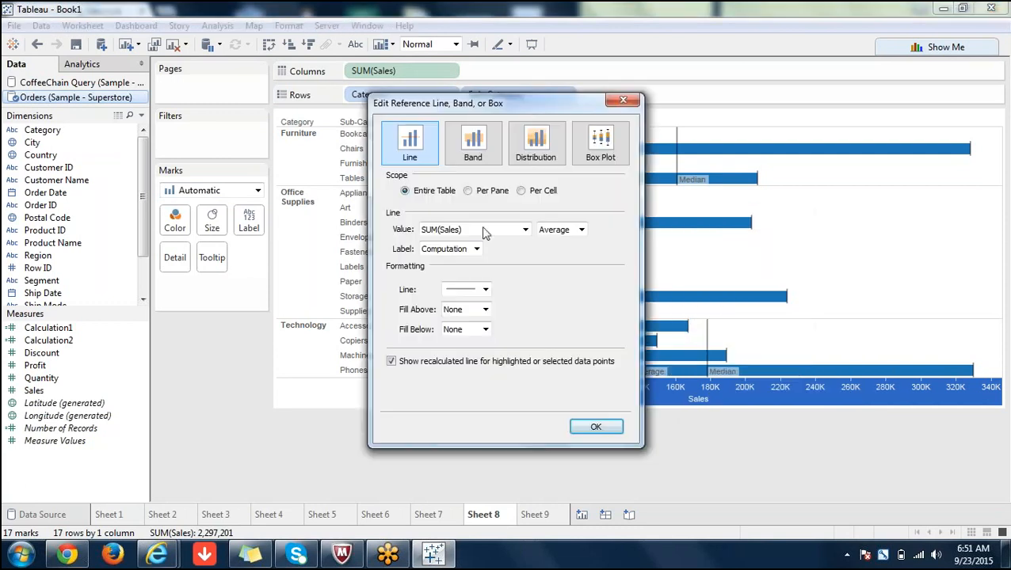
{"action": "left_click", "coordinate": [473, 140]}
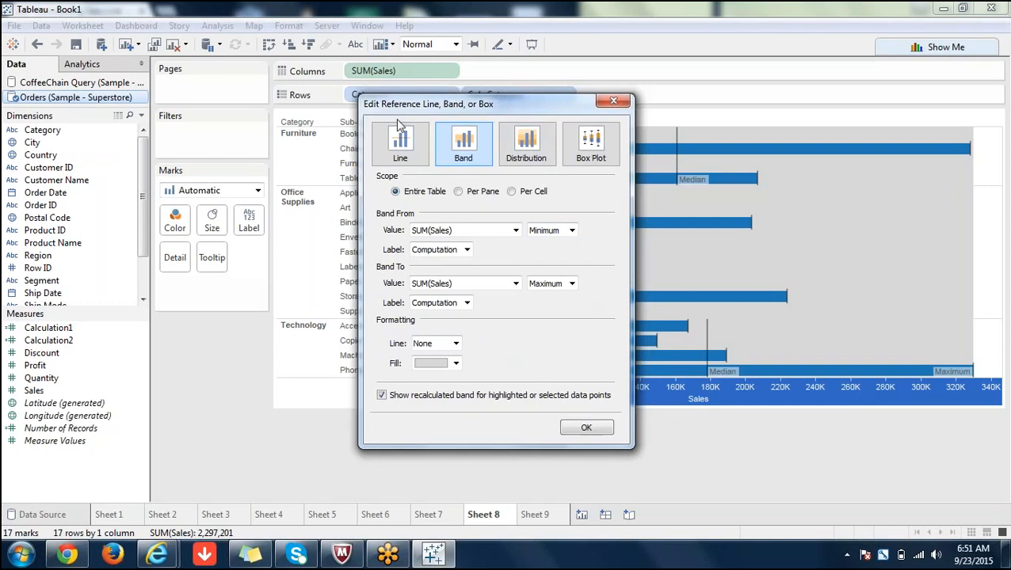
{"action": "left_click_drag", "start_coordinate": [516, 109], "coordinate": [224, 31]}
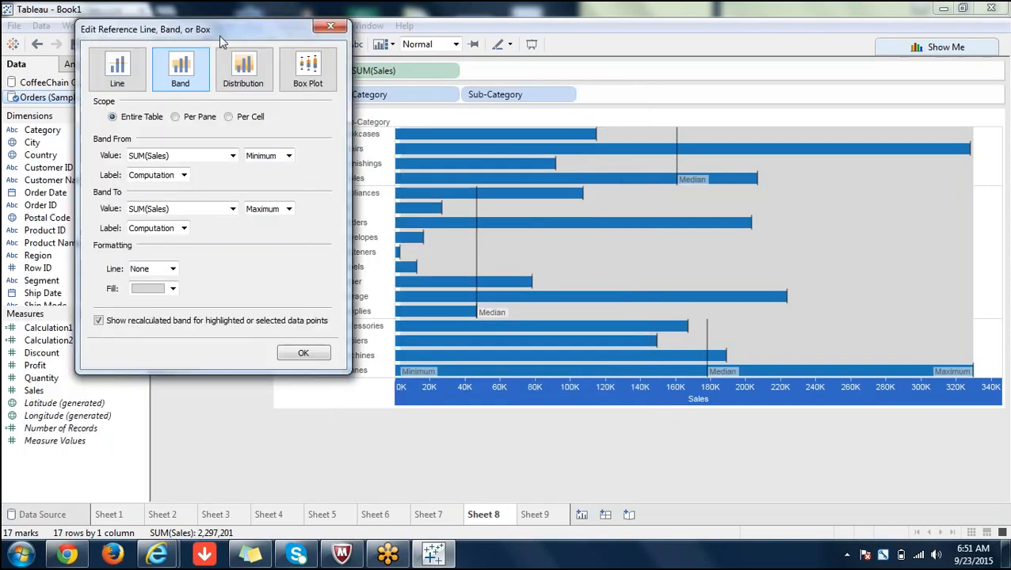
{"action": "left_click", "coordinate": [288, 156]}
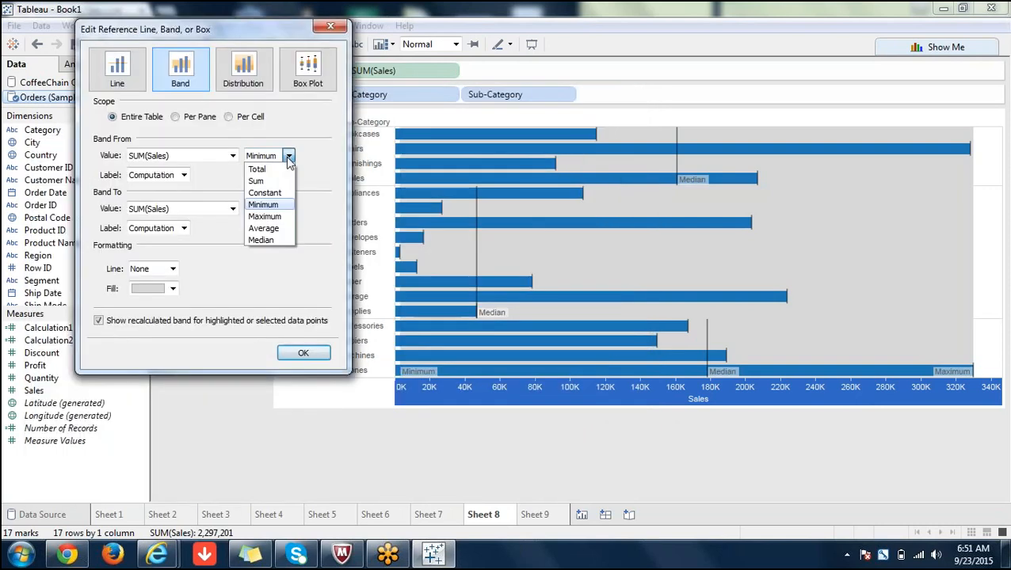
{"action": "left_click", "coordinate": [263, 228]}
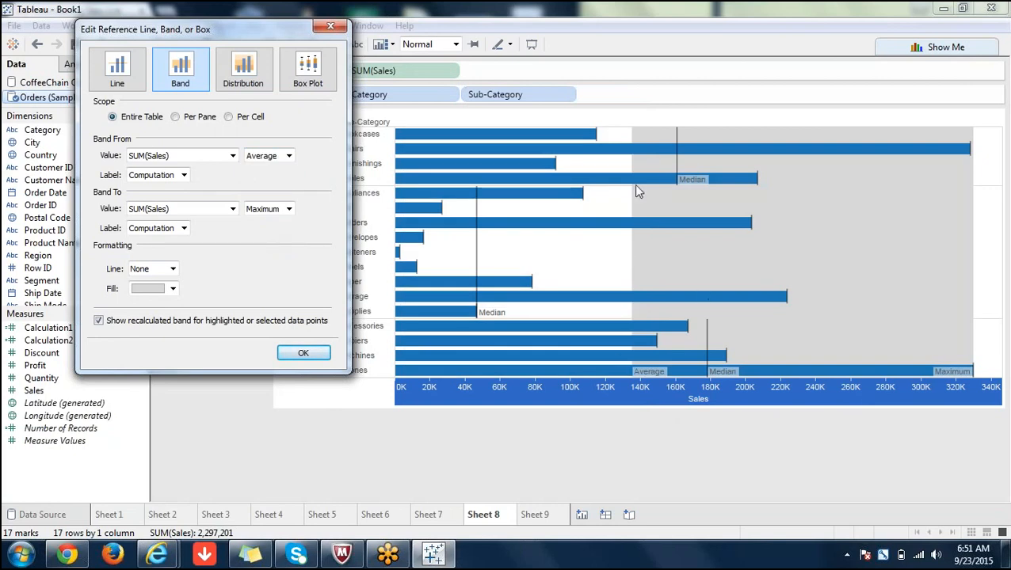
{"action": "left_click", "coordinate": [175, 117]}
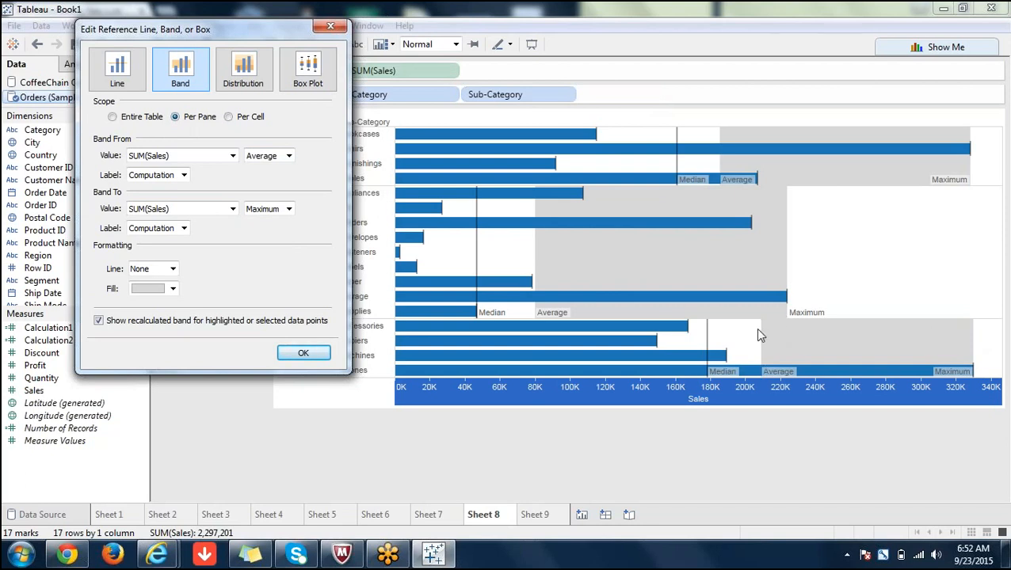
- Convert the Average to Maximum band into a distribution at 40%, 60% and 80% of Average
{"action": "left_click", "coordinate": [256, 63]}
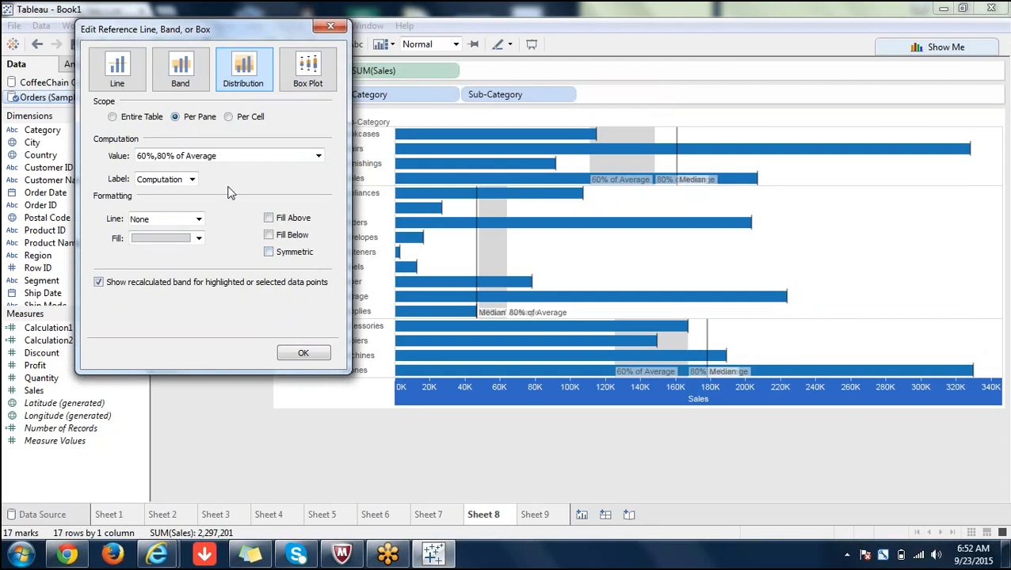
{"action": "left_click", "coordinate": [228, 161]}
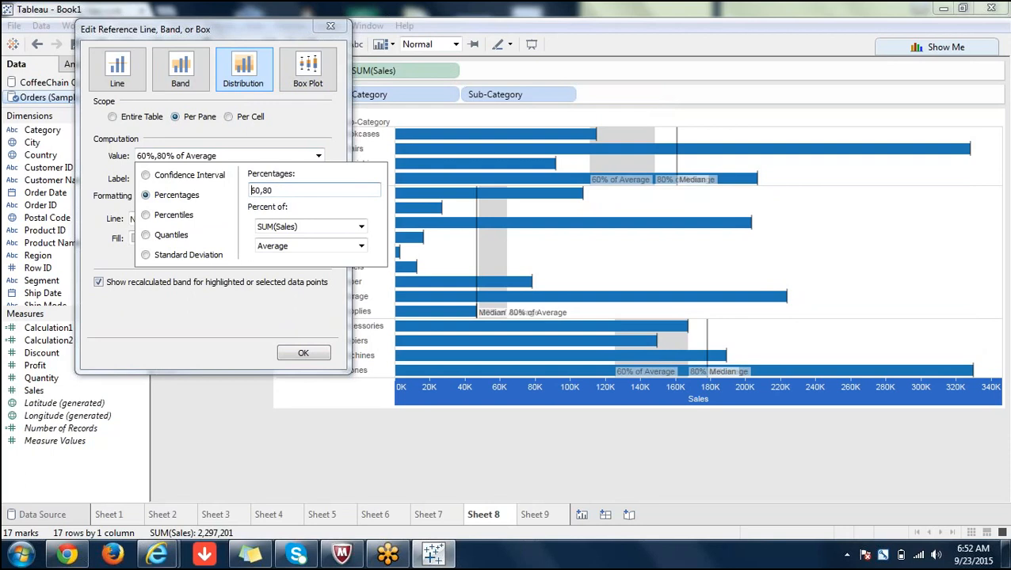
{"action": "type", "text": ","}
{"action": "key", "text": "BackSpace"}
{"action": "type", "text": "40,"}
{"action": "left_click", "coordinate": [170, 366]}
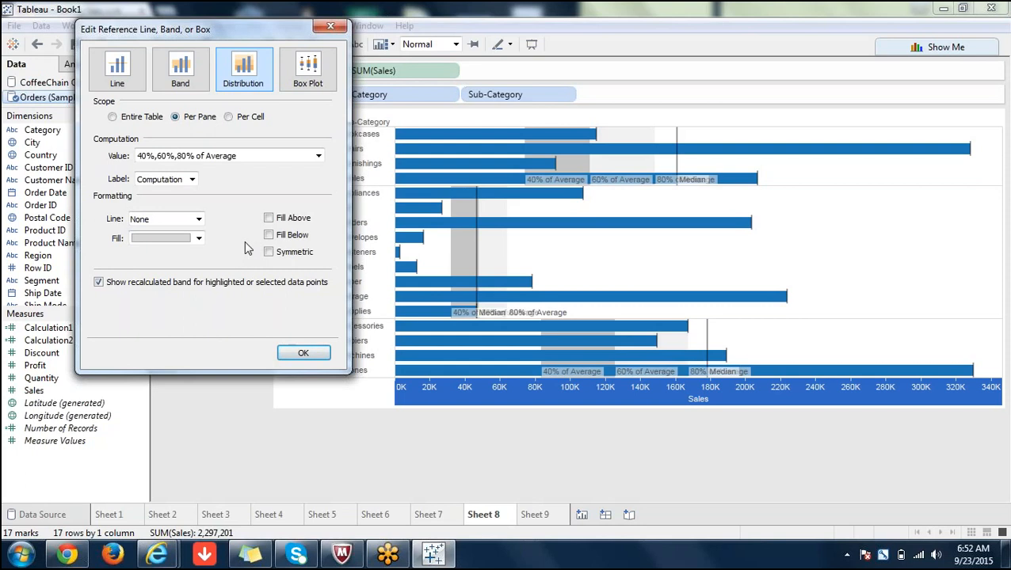
{"action": "left_click", "coordinate": [301, 357]}
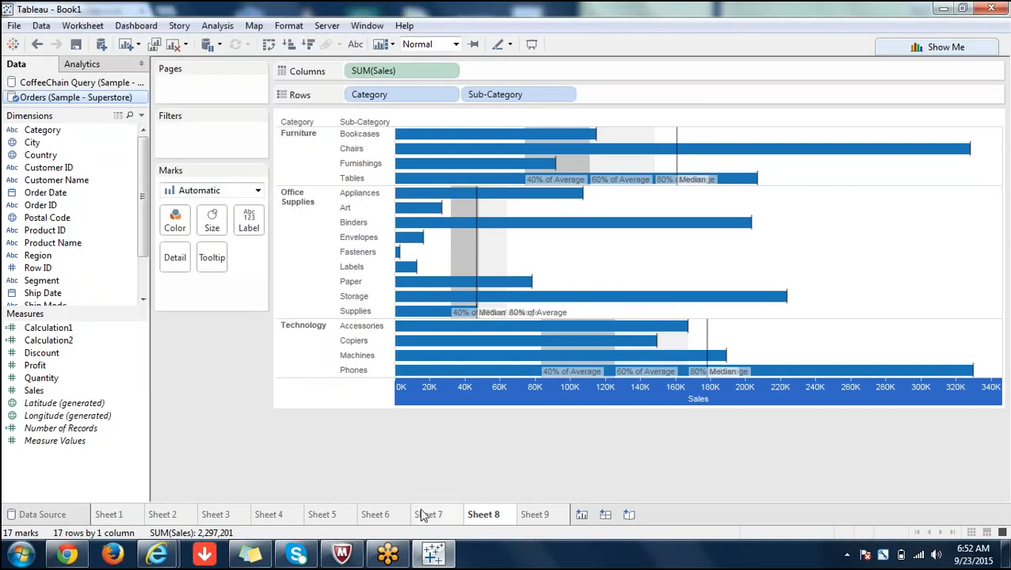
- Look at the average distribution bands on the State sales chart in Sheet 7 and return to Sheet 8
{"action": "left_click", "coordinate": [425, 514]}
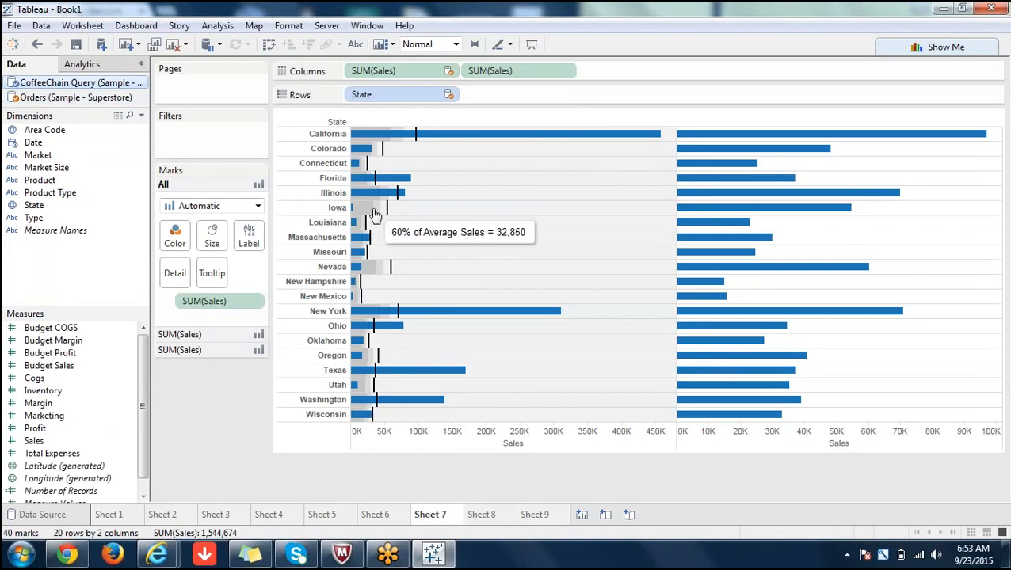
{"action": "left_click", "coordinate": [546, 514]}
{"action": "left_click", "coordinate": [485, 515]}
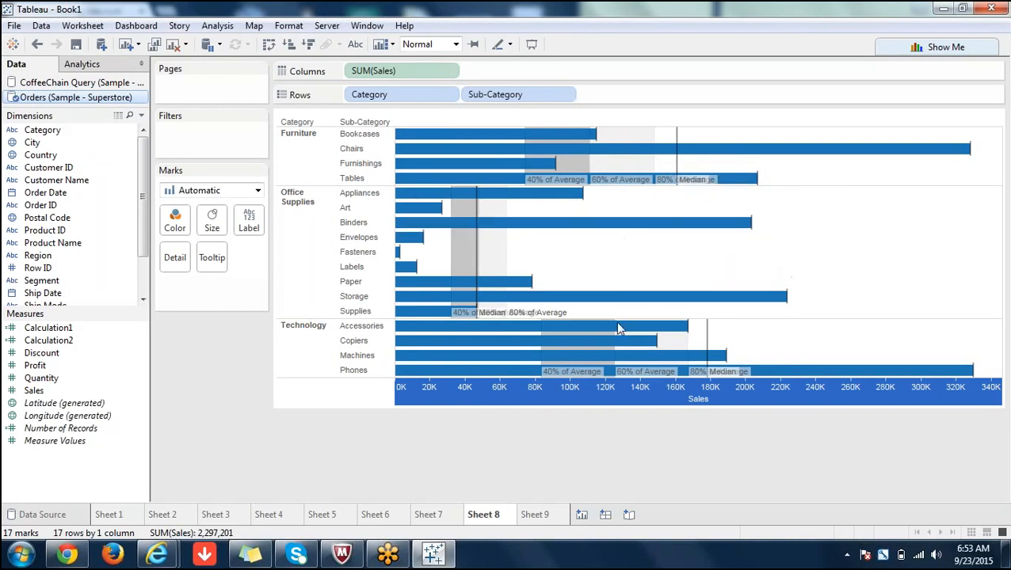
- Convert the per-cell Minimum reference line on the Sales axis into a distribution at 60% and 80% of Minimum
{"action": "right_click", "coordinate": [664, 404]}
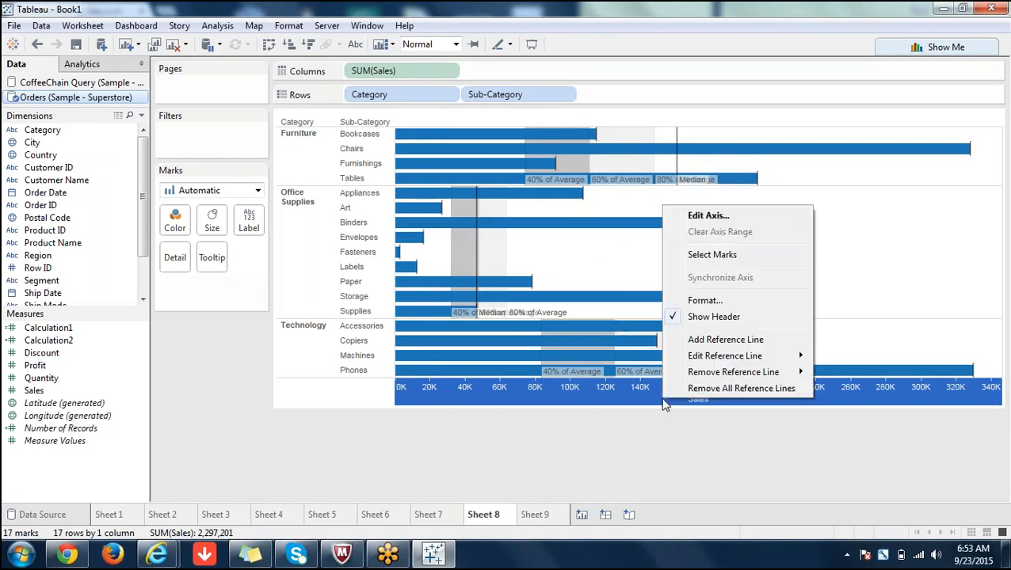
{"action": "mouse_move", "coordinate": [751, 358]}
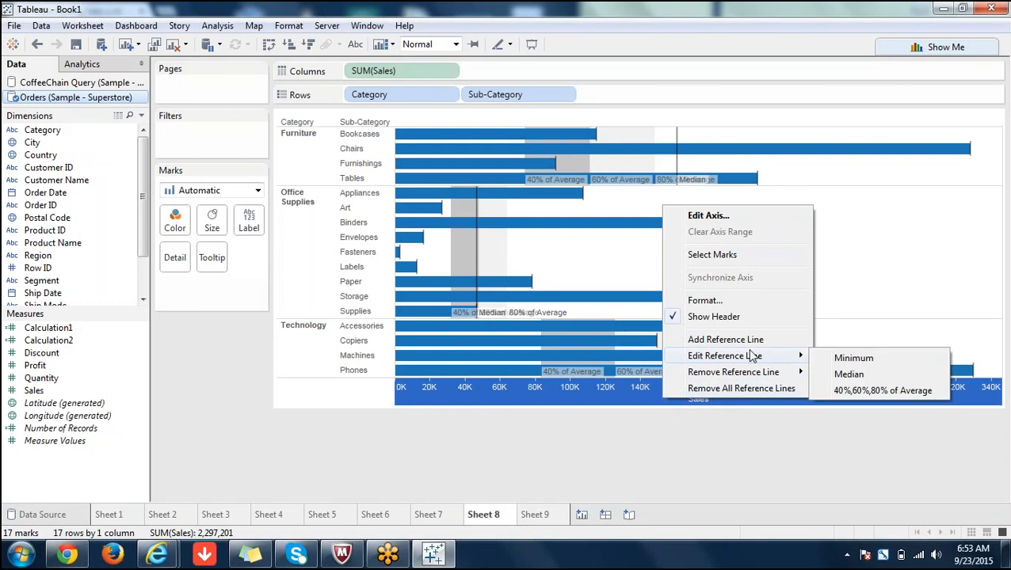
{"action": "left_click", "coordinate": [836, 359]}
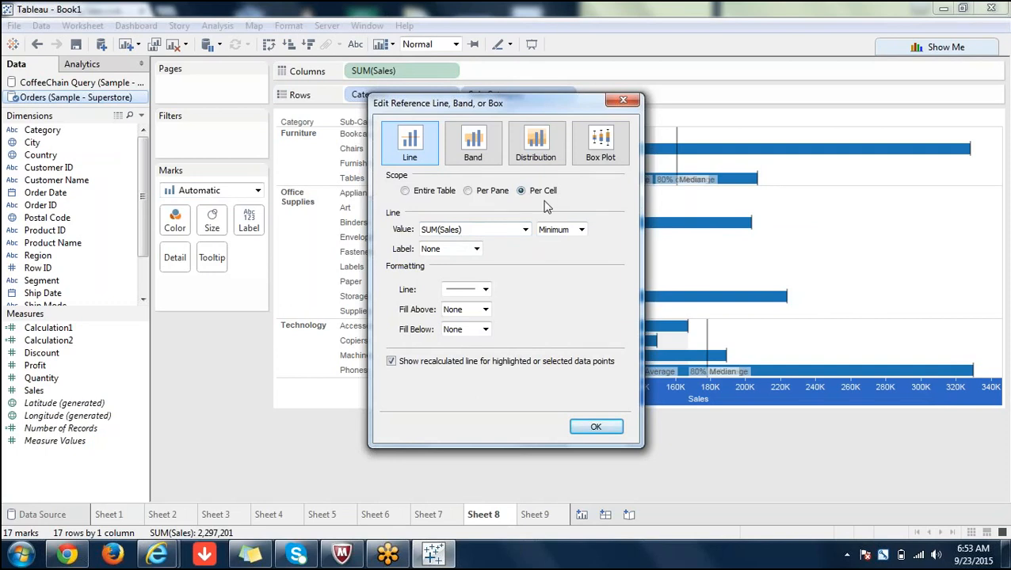
{"action": "left_click", "coordinate": [547, 158]}
{"action": "left_click_drag", "start_coordinate": [503, 106], "coordinate": [157, 88]}
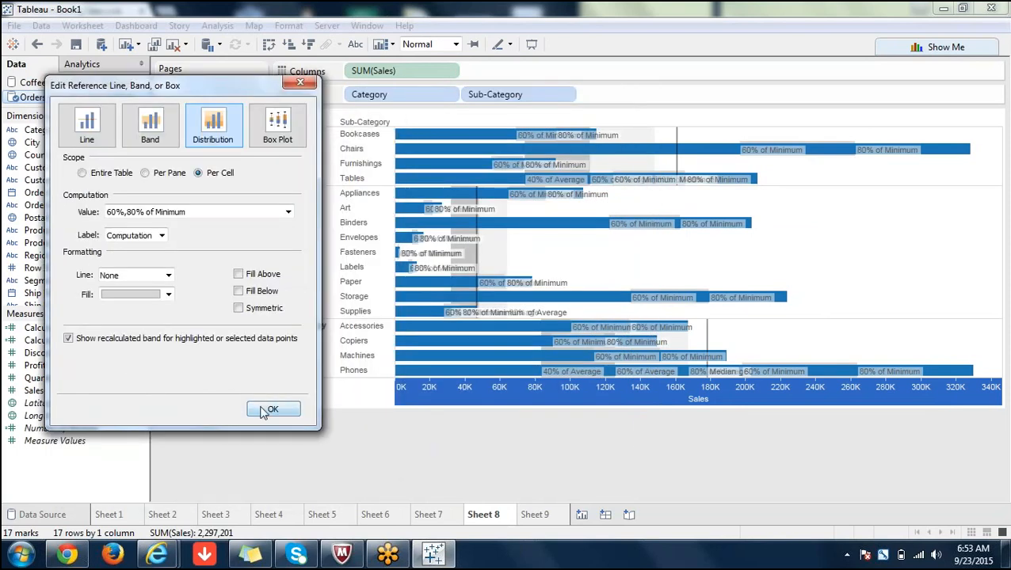
{"action": "left_click", "coordinate": [270, 409]}
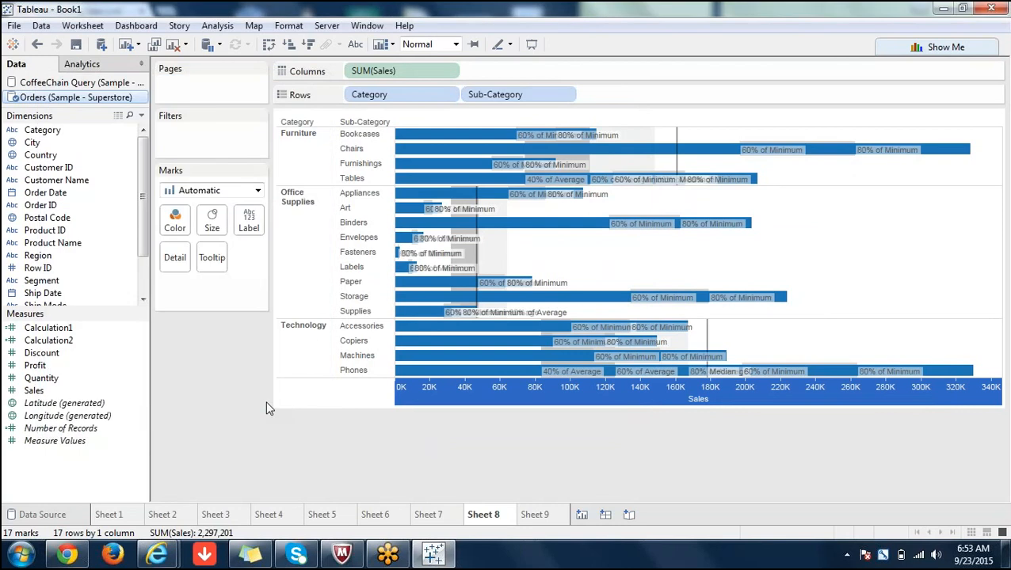
- Go to Sheet 9 and show trend lines on the monthly Sales line chart
{"action": "left_click", "coordinate": [539, 515]}
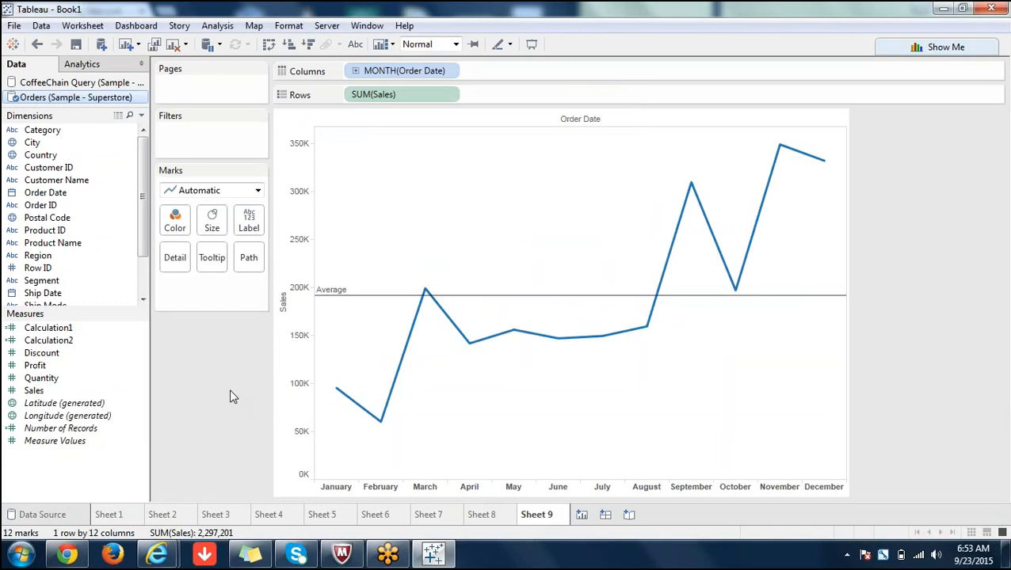
{"action": "left_click", "coordinate": [221, 26]}
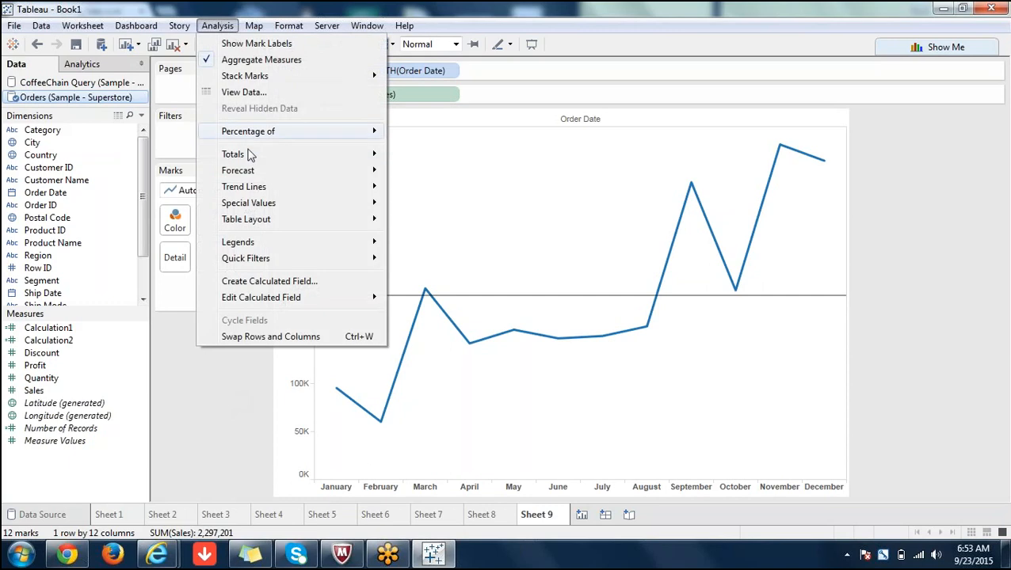
{"action": "mouse_move", "coordinate": [251, 190]}
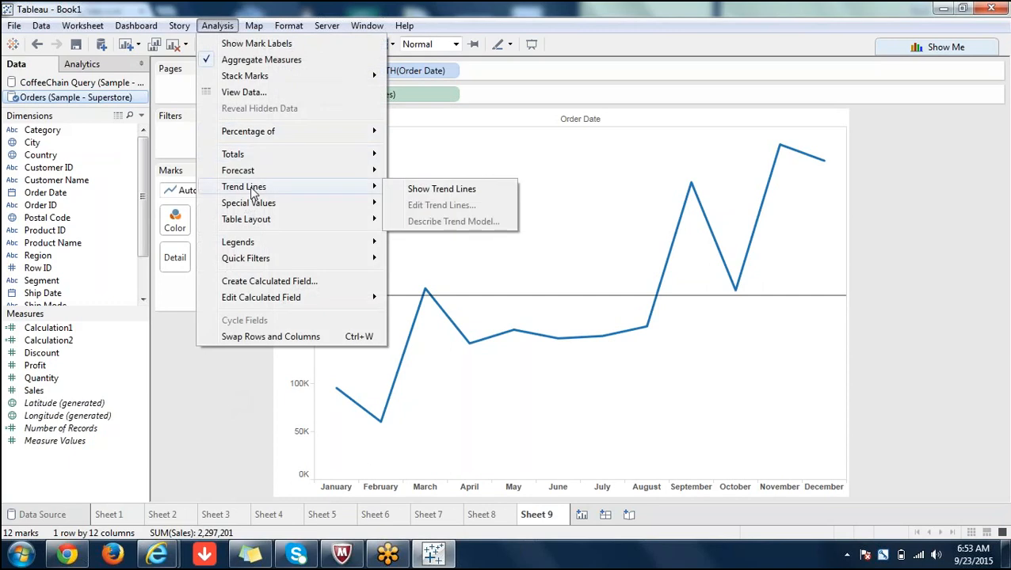
{"action": "left_click", "coordinate": [446, 192]}
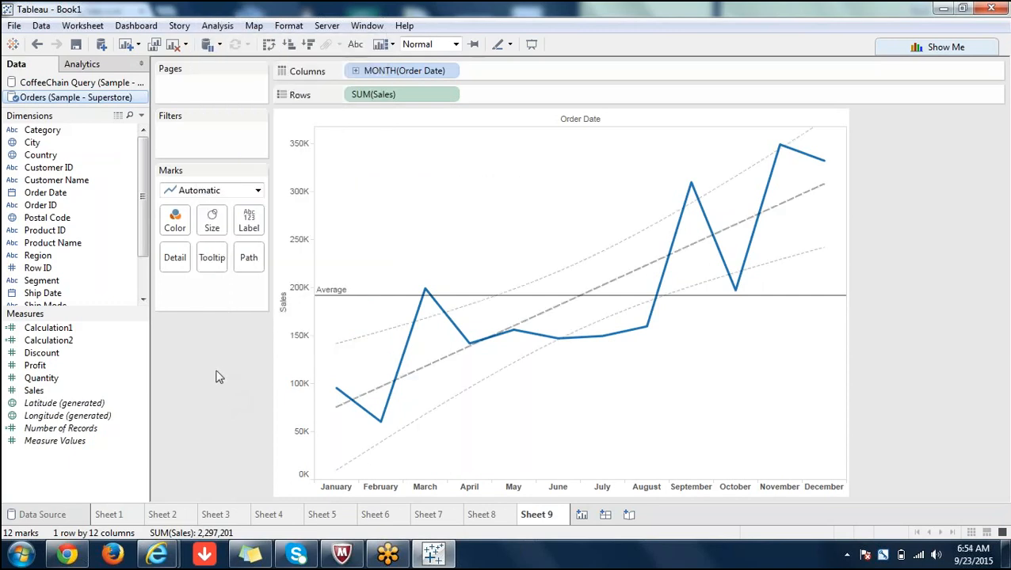
- Inspect the equation and P-value of the monthly Sales trend line, and remove the trend lines from the chart
{"action": "right_click", "coordinate": [552, 281]}
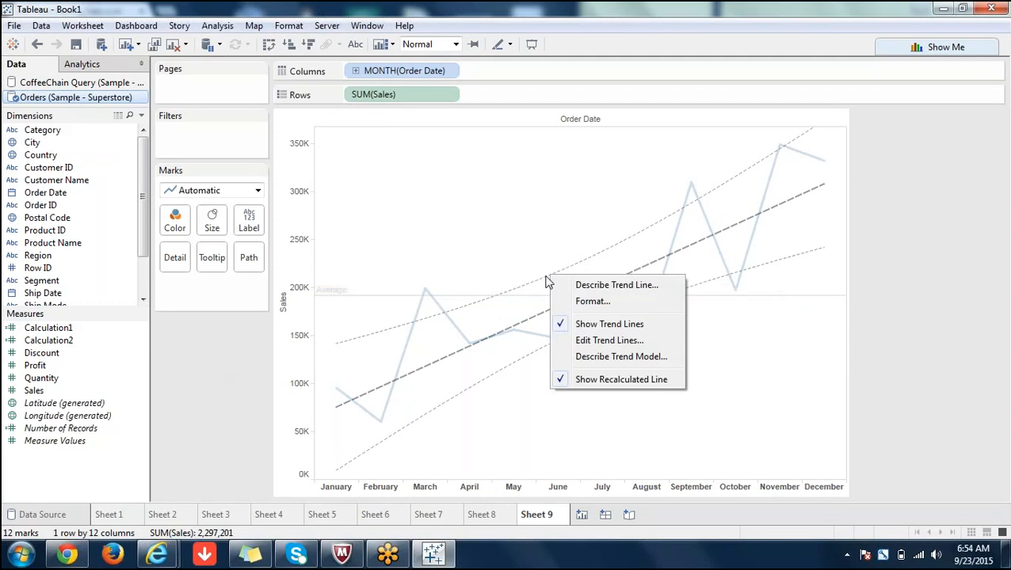
{"action": "left_click", "coordinate": [553, 280]}
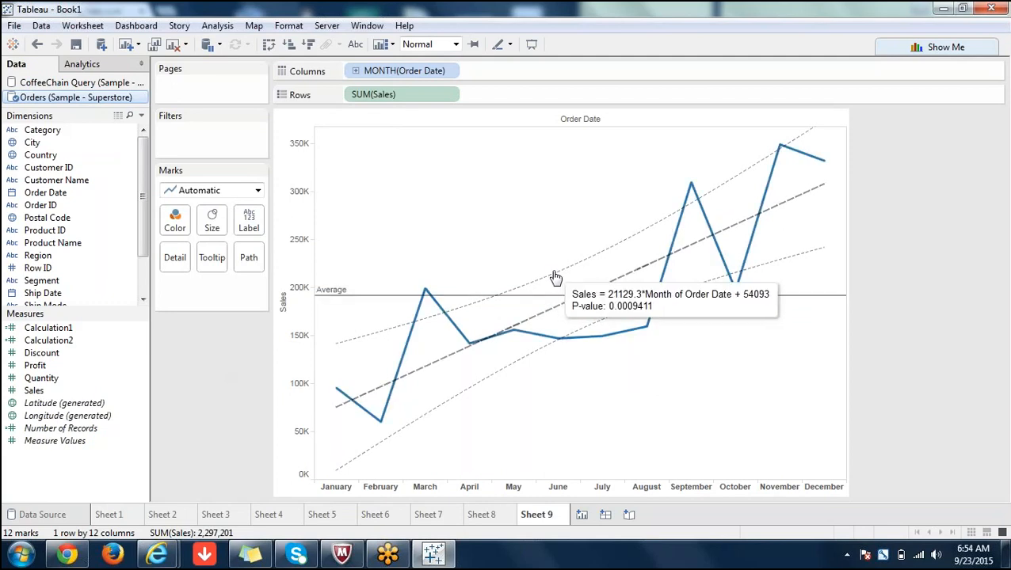
{"action": "left_click", "coordinate": [556, 278]}
{"action": "right_click", "coordinate": [552, 279]}
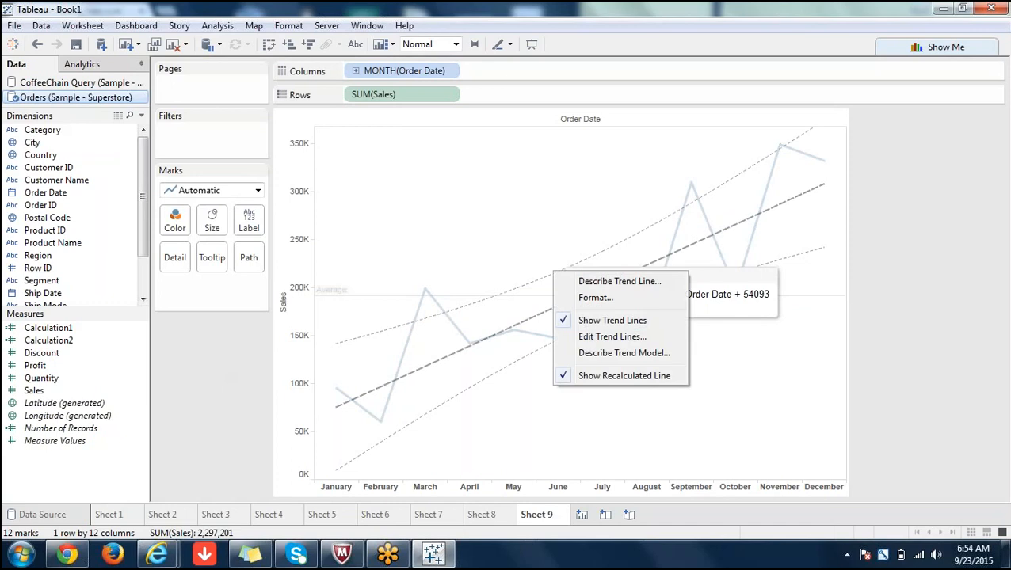
{"action": "left_click", "coordinate": [551, 281]}
{"action": "left_click", "coordinate": [551, 281]}
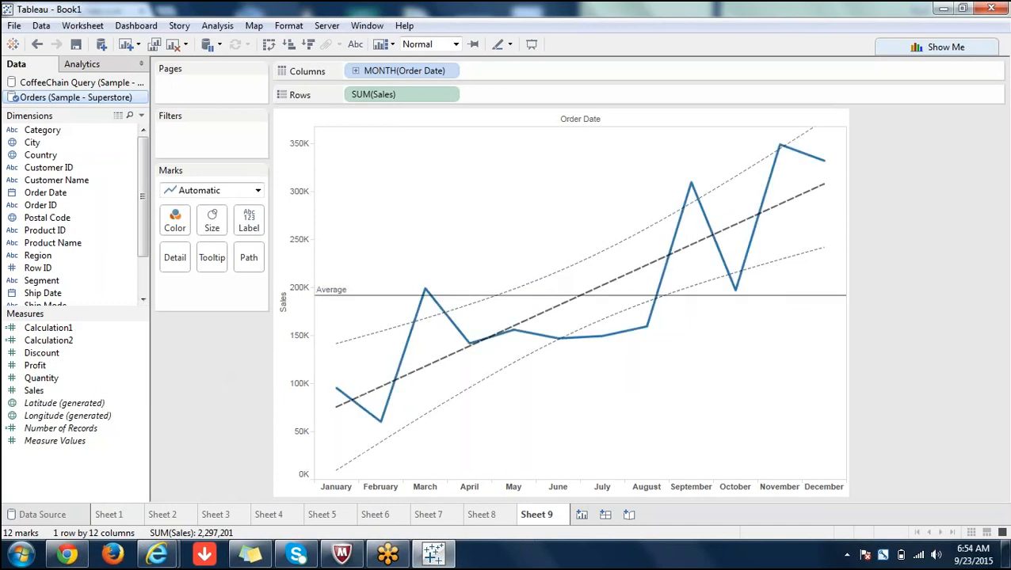
{"action": "left_click", "coordinate": [553, 280]}
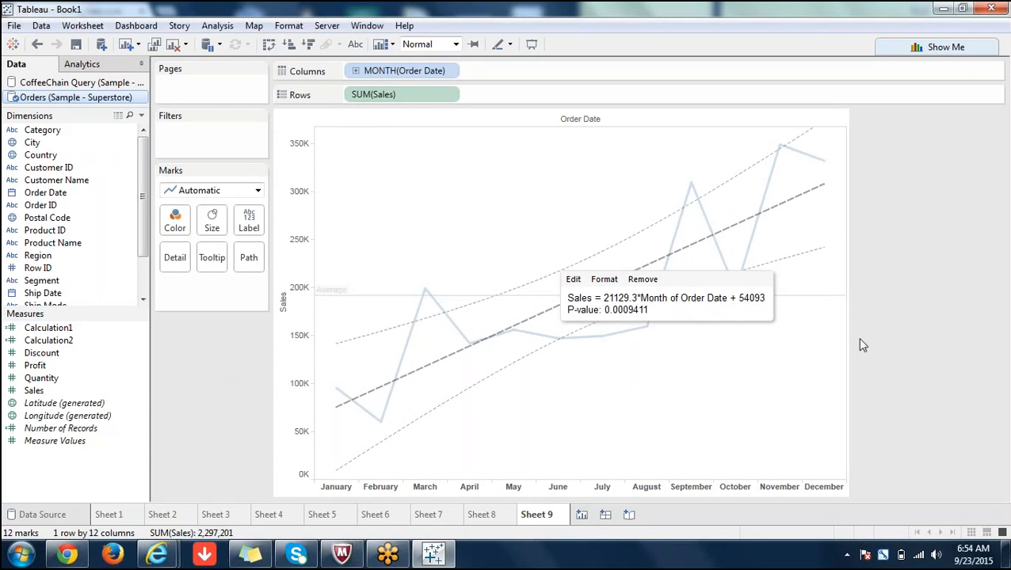
{"action": "mouse_move", "coordinate": [593, 264]}
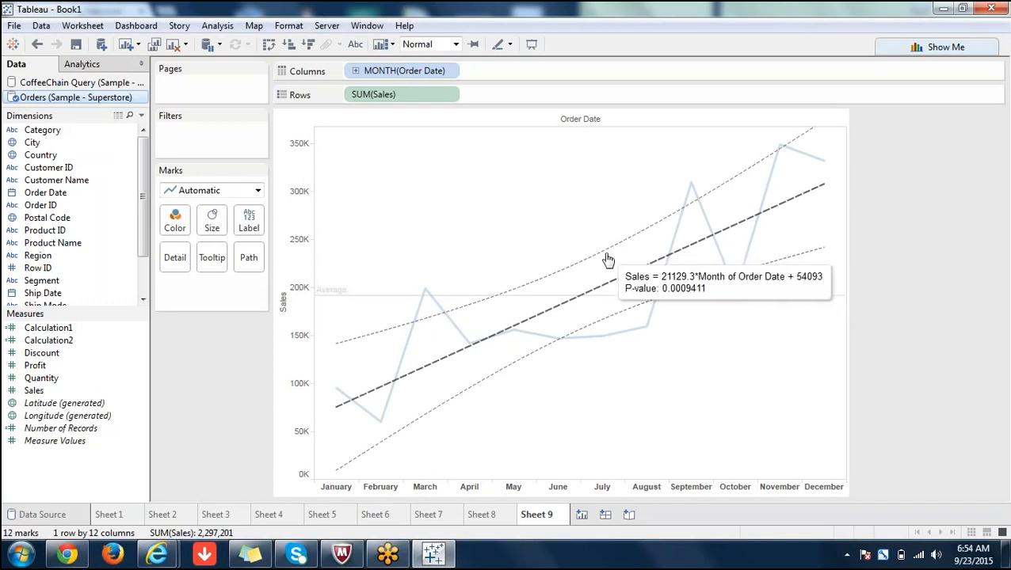
{"action": "left_click", "coordinate": [603, 255]}
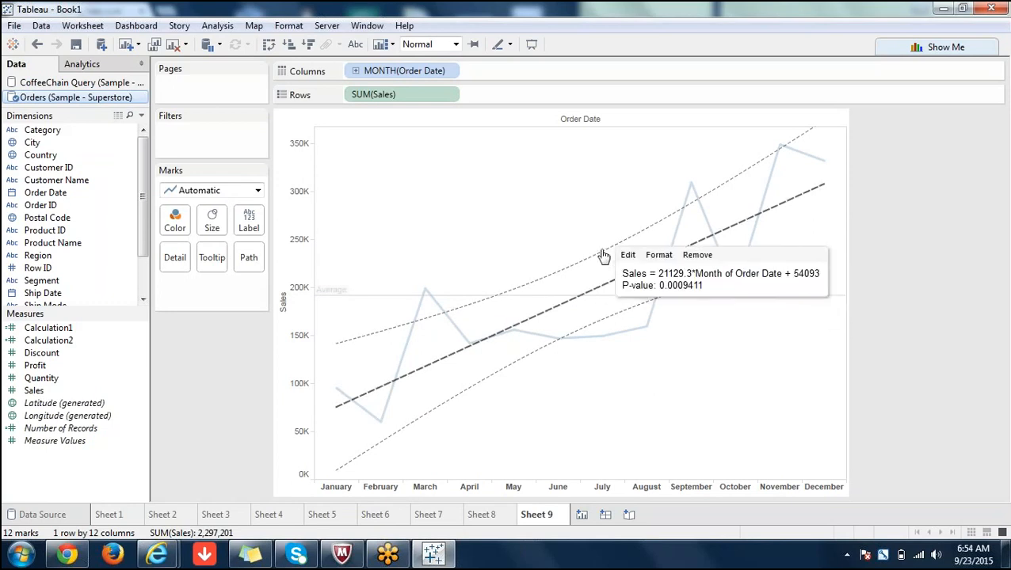
{"action": "left_click", "coordinate": [698, 255]}
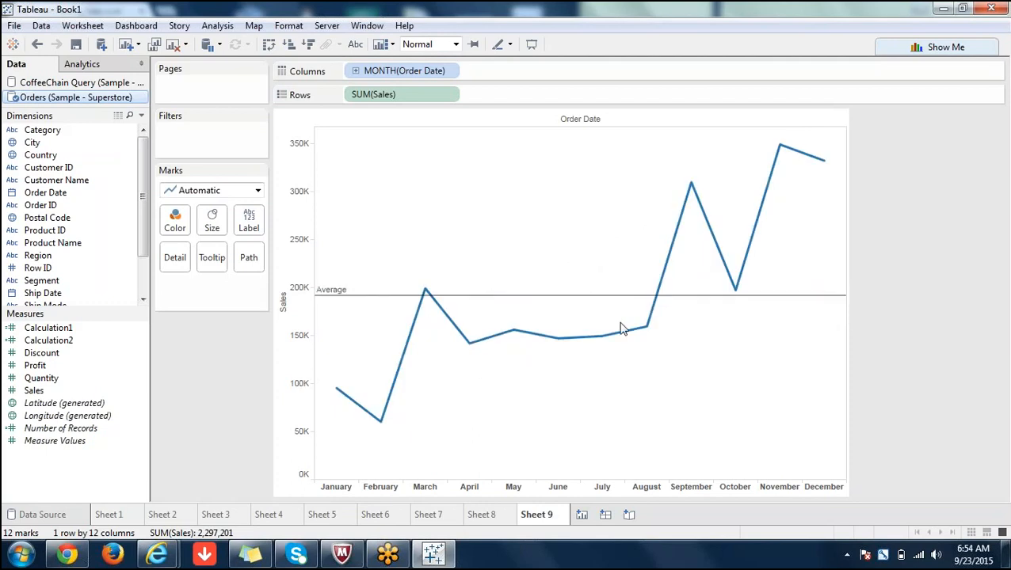
- Show the trend lines on the monthly Sales chart again
{"action": "left_click", "coordinate": [213, 30]}
{"action": "mouse_move", "coordinate": [273, 189]}
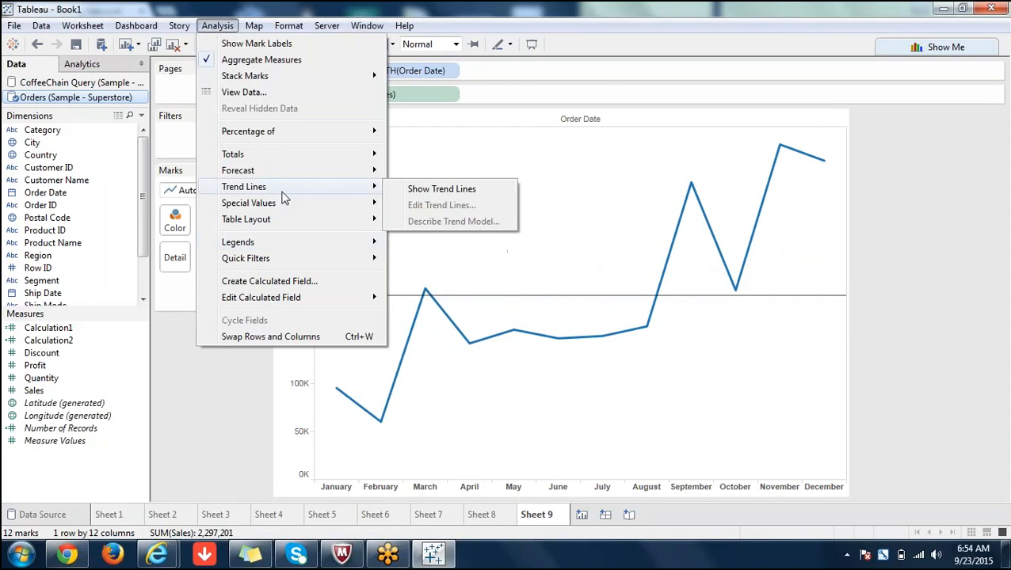
{"action": "left_click", "coordinate": [420, 190]}
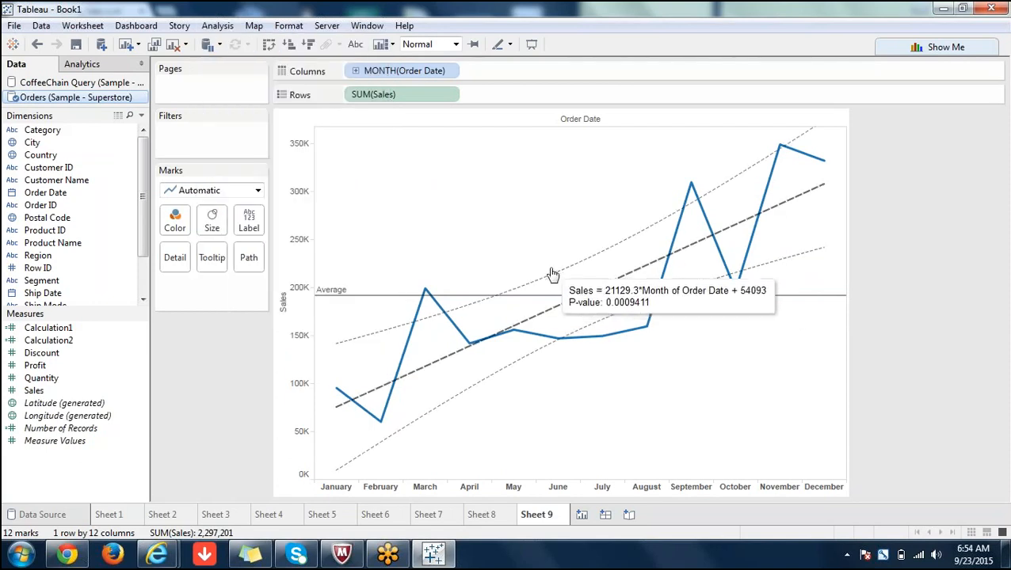
- Review the Trend Lines Options for the monthly Sales trend line and check the Average reference line
{"action": "left_click", "coordinate": [552, 279]}
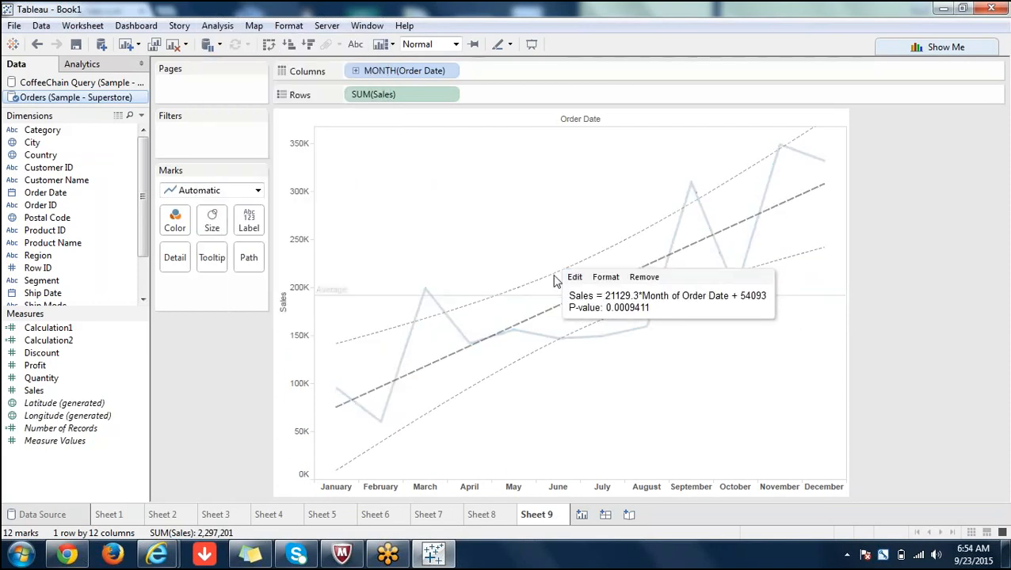
{"action": "left_click", "coordinate": [574, 277]}
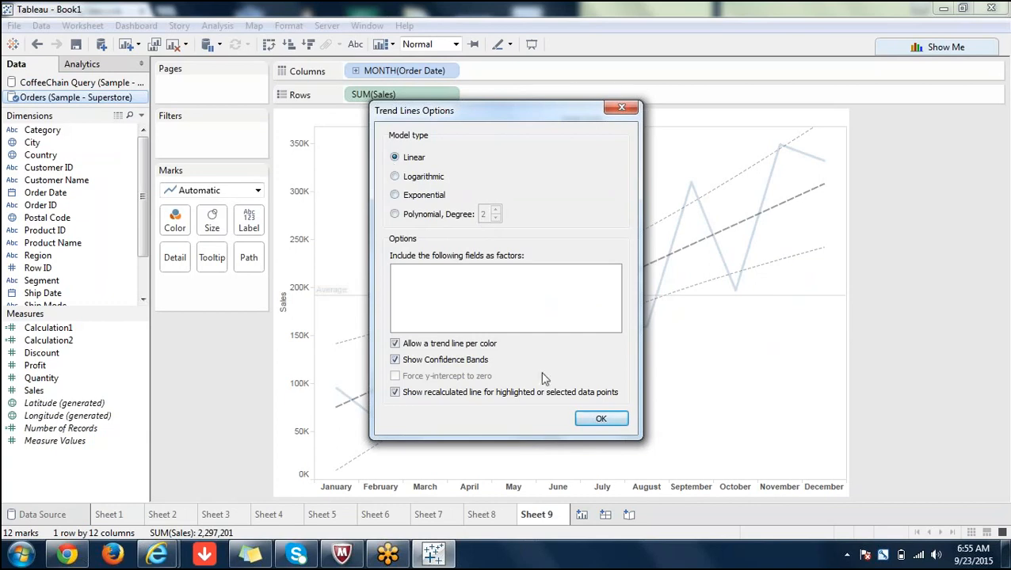
{"action": "left_click", "coordinate": [609, 420]}
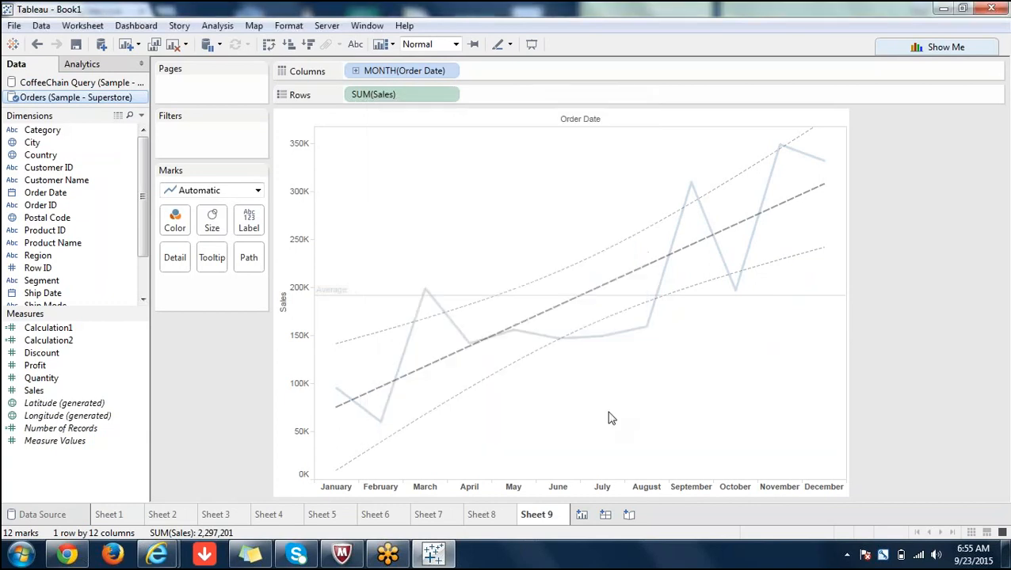
{"action": "left_click", "coordinate": [580, 301]}
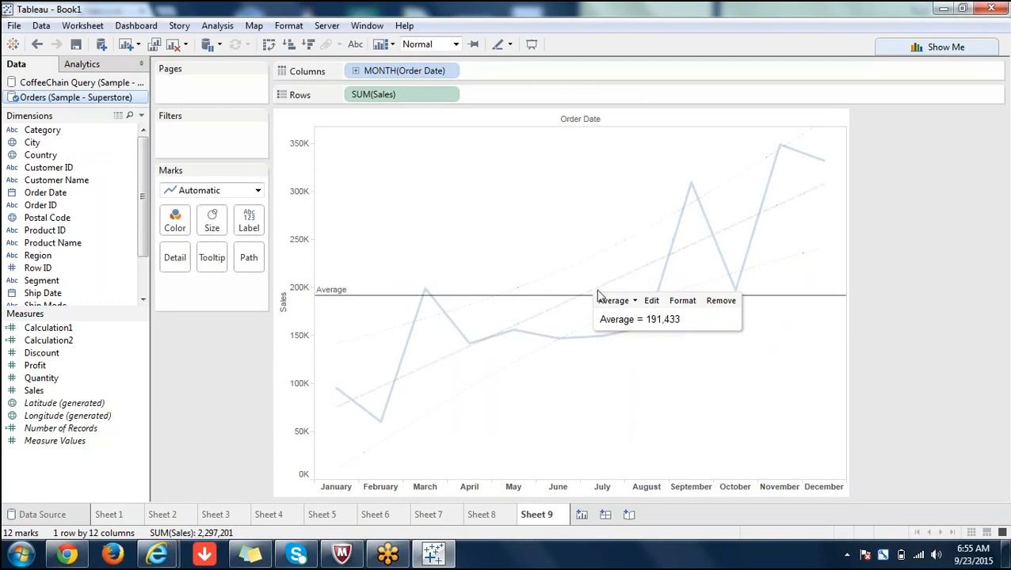
{"action": "left_click", "coordinate": [614, 288]}
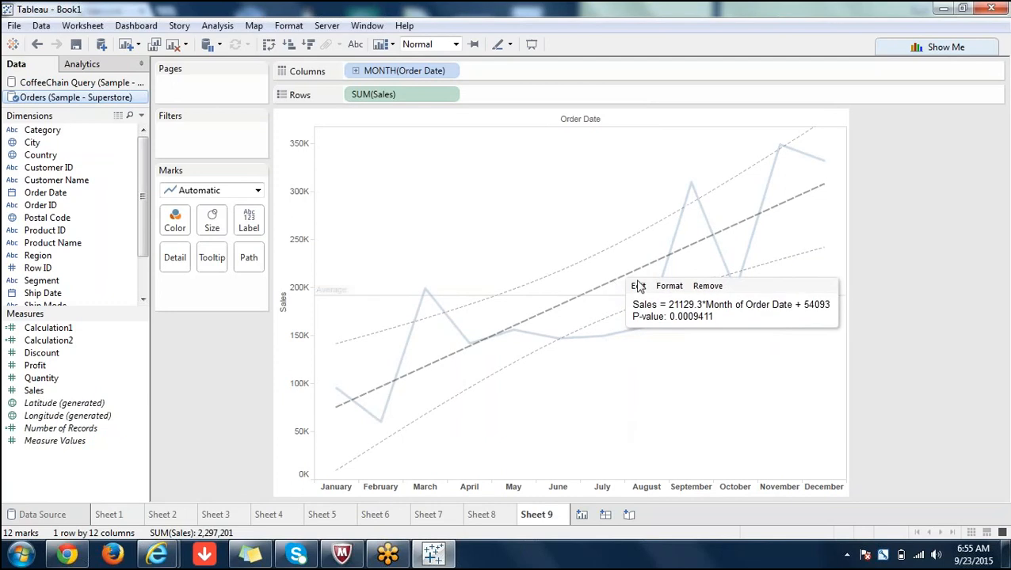
{"action": "left_click", "coordinate": [638, 286]}
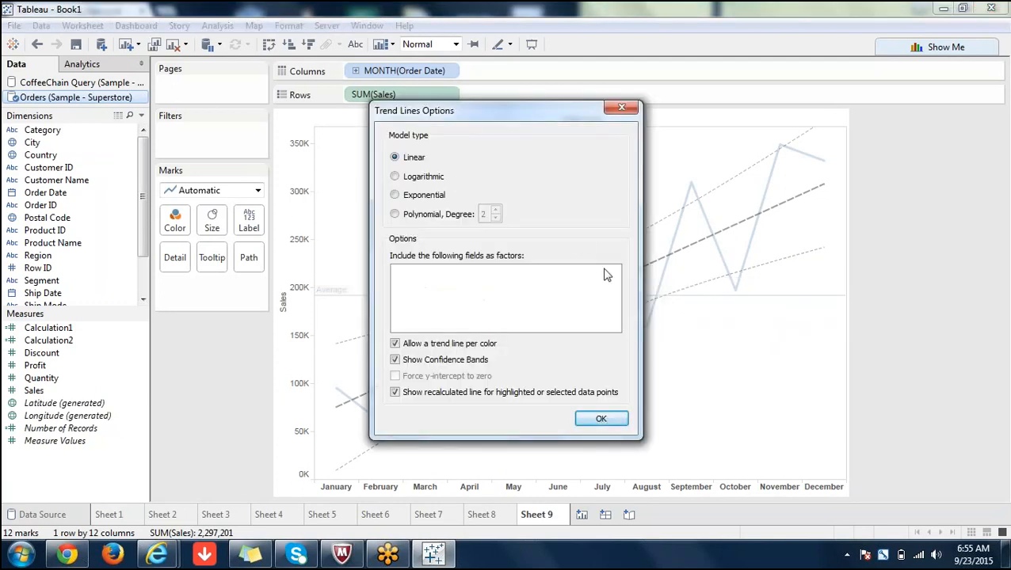
{"action": "left_click", "coordinate": [601, 420]}
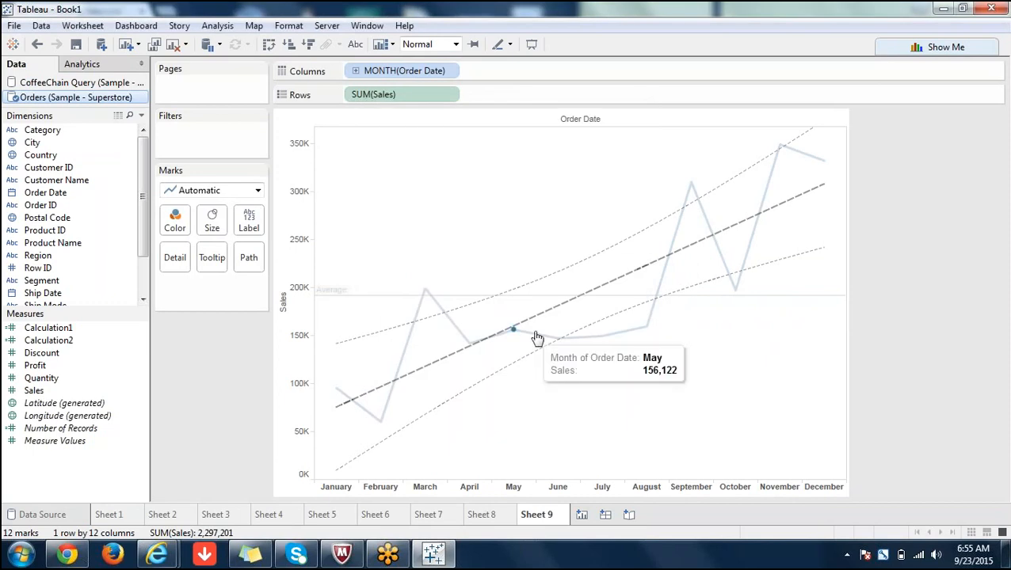
- Turn off the option that allows a trend line per color for the monthly Sales chart
{"action": "mouse_move", "coordinate": [539, 321]}
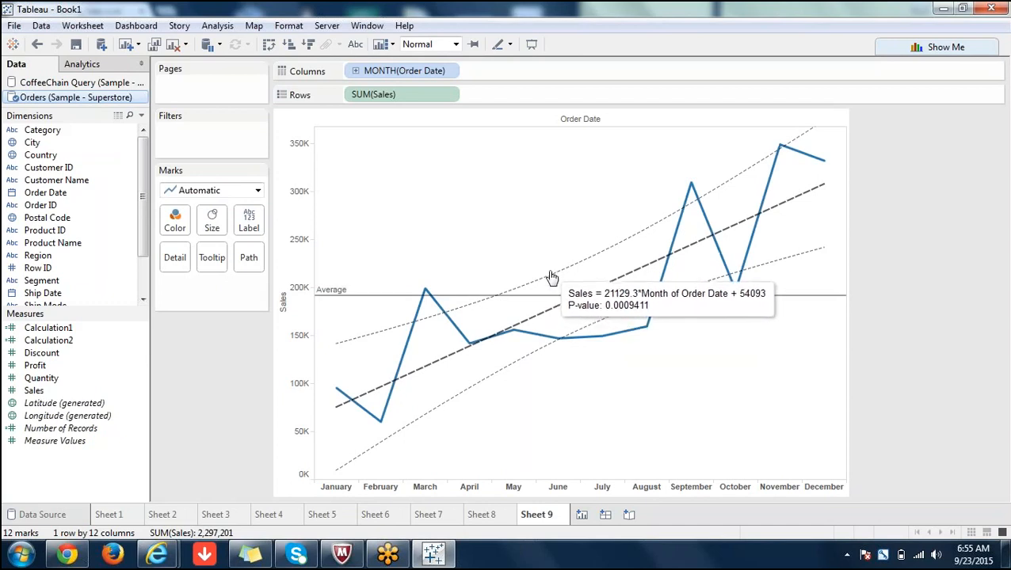
{"action": "left_click", "coordinate": [554, 278]}
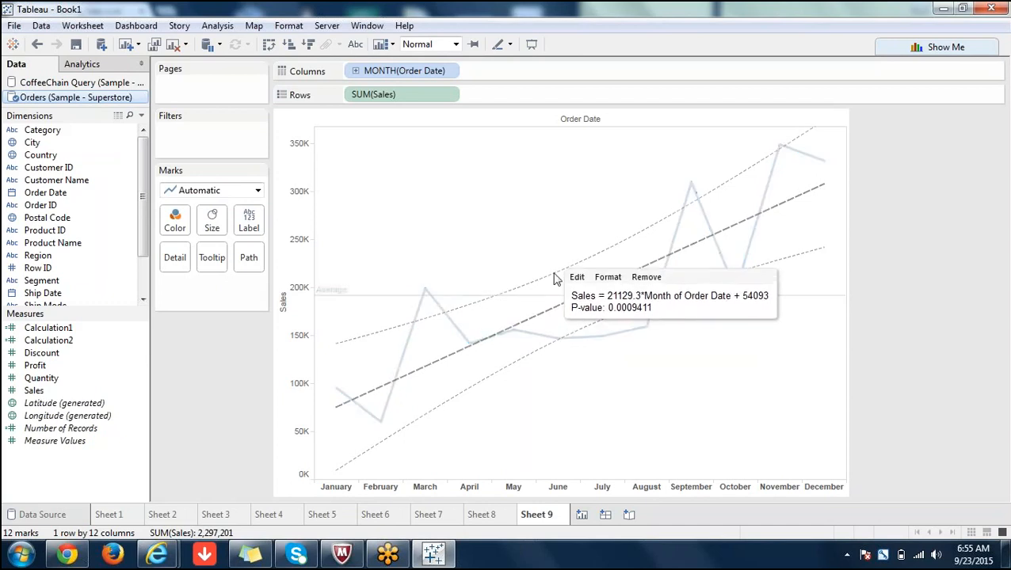
{"action": "left_click", "coordinate": [578, 278]}
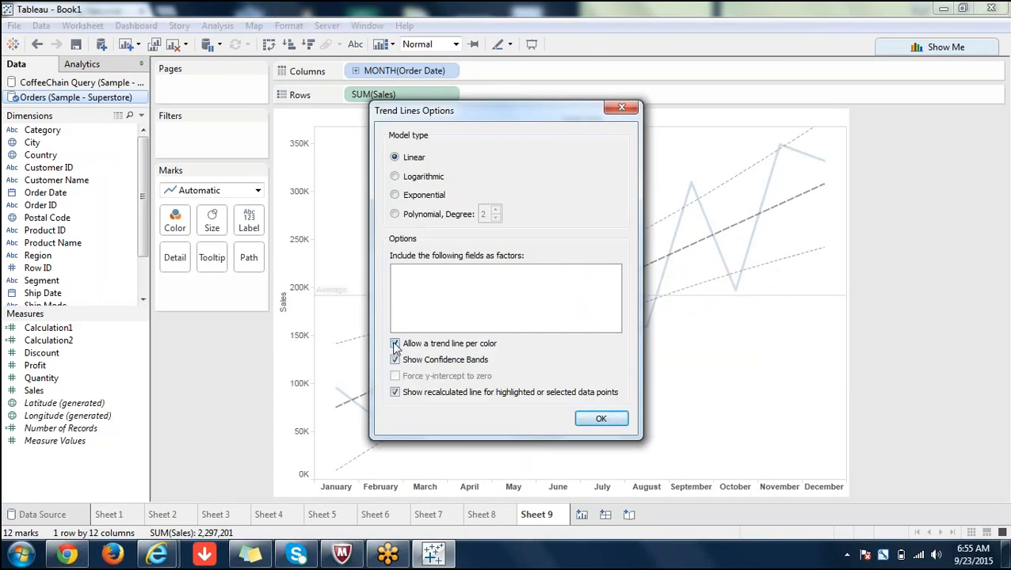
{"action": "left_click", "coordinate": [598, 426]}
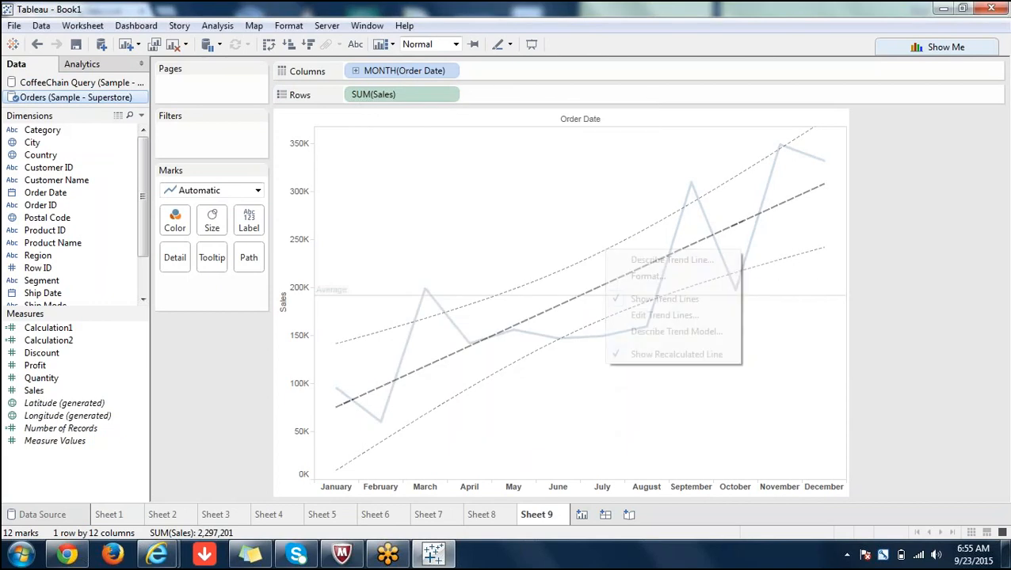
- Allow a trend line per color again for the monthly Sales chart
{"action": "right_click", "coordinate": [606, 257]}
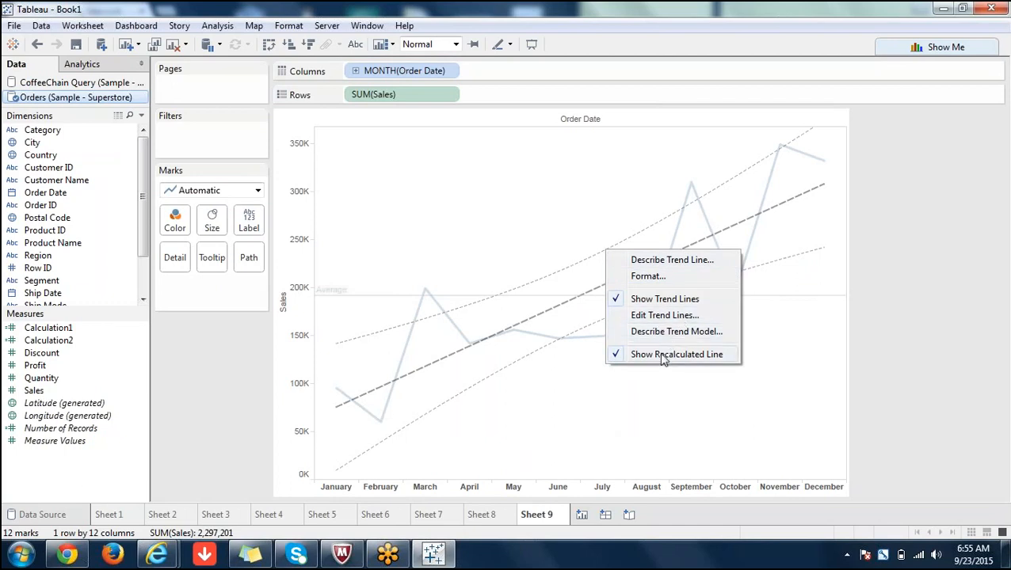
{"action": "left_click", "coordinate": [665, 316]}
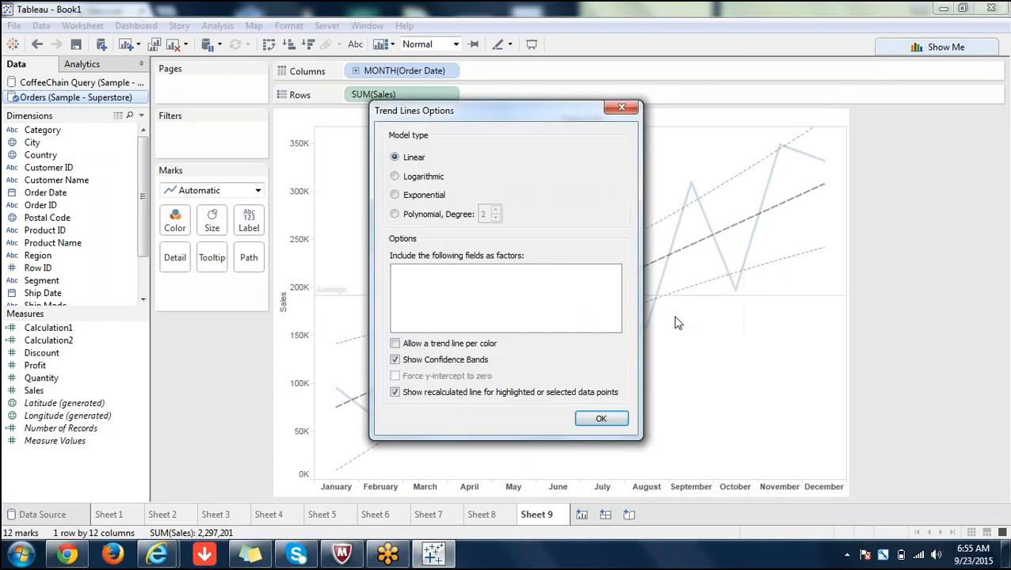
{"action": "left_click", "coordinate": [395, 344]}
{"action": "left_click", "coordinate": [600, 419]}
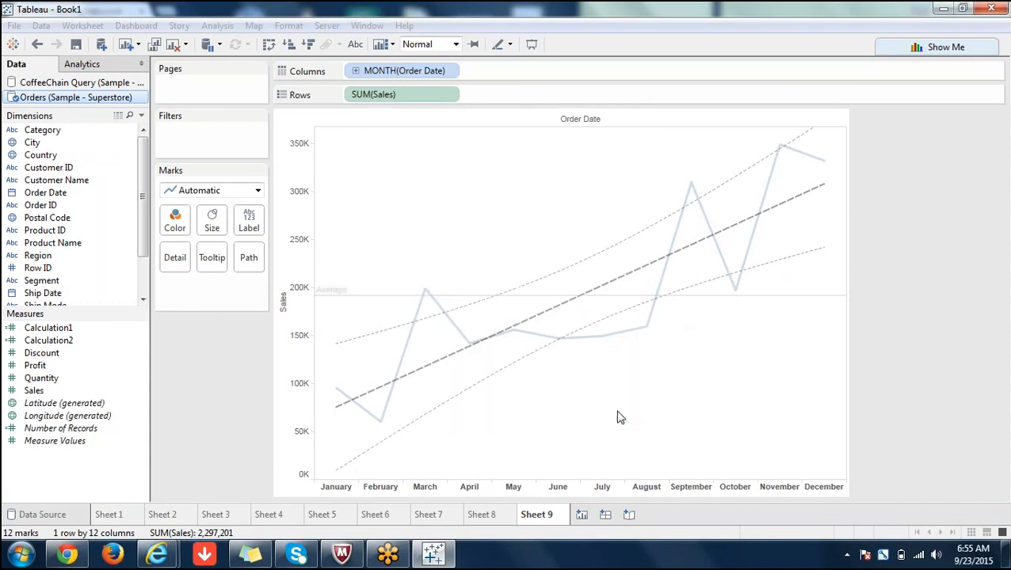
- Examine the commands available for the trend line and its confidence bands on the monthly Sales chart
{"action": "right_click", "coordinate": [577, 269]}
{"action": "left_click", "coordinate": [540, 425]}
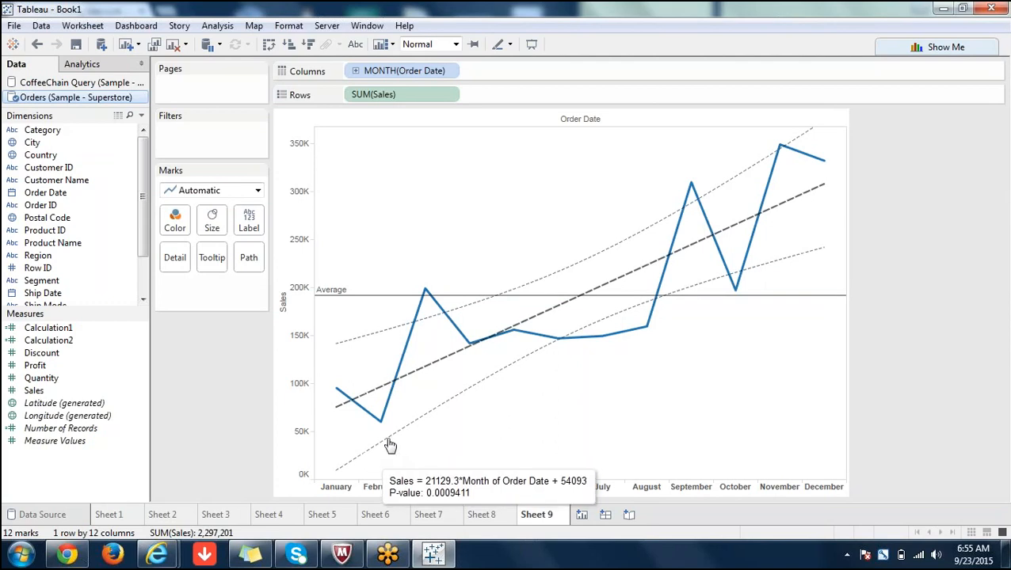
{"action": "left_click", "coordinate": [602, 256]}
{"action": "right_click", "coordinate": [601, 253]}
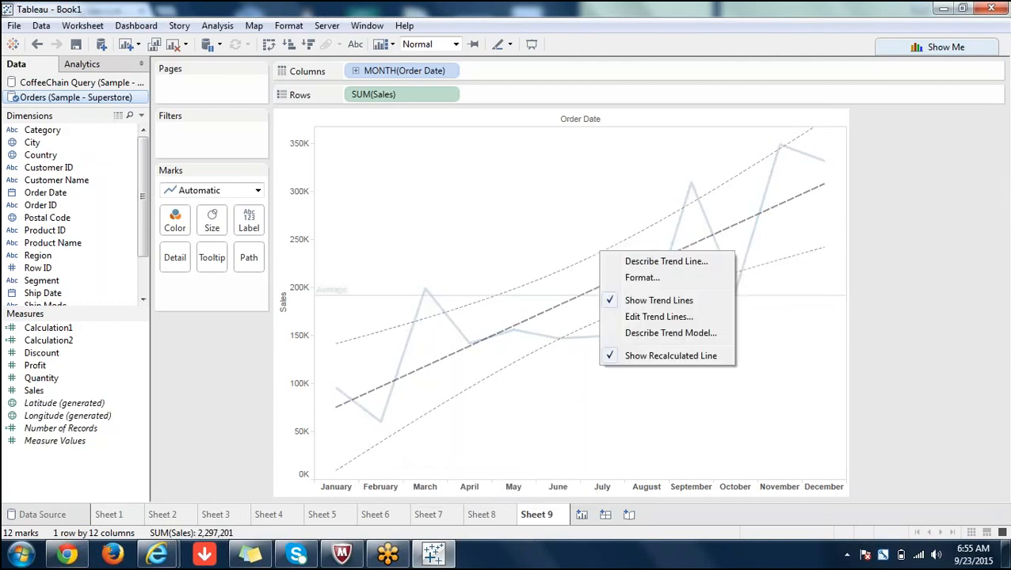
{"action": "left_click", "coordinate": [572, 265]}
{"action": "right_click", "coordinate": [572, 265]}
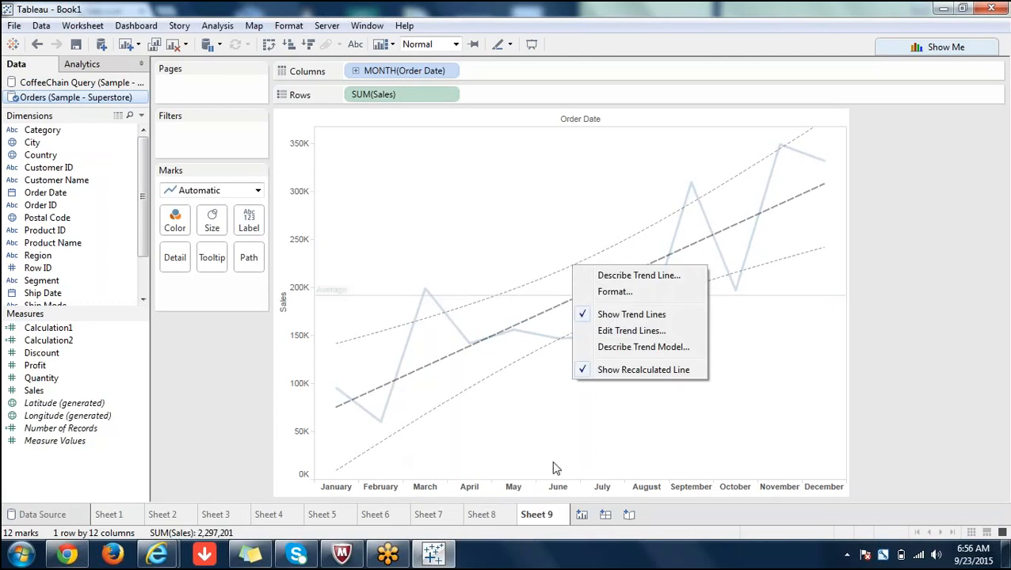
{"action": "left_click", "coordinate": [546, 411]}
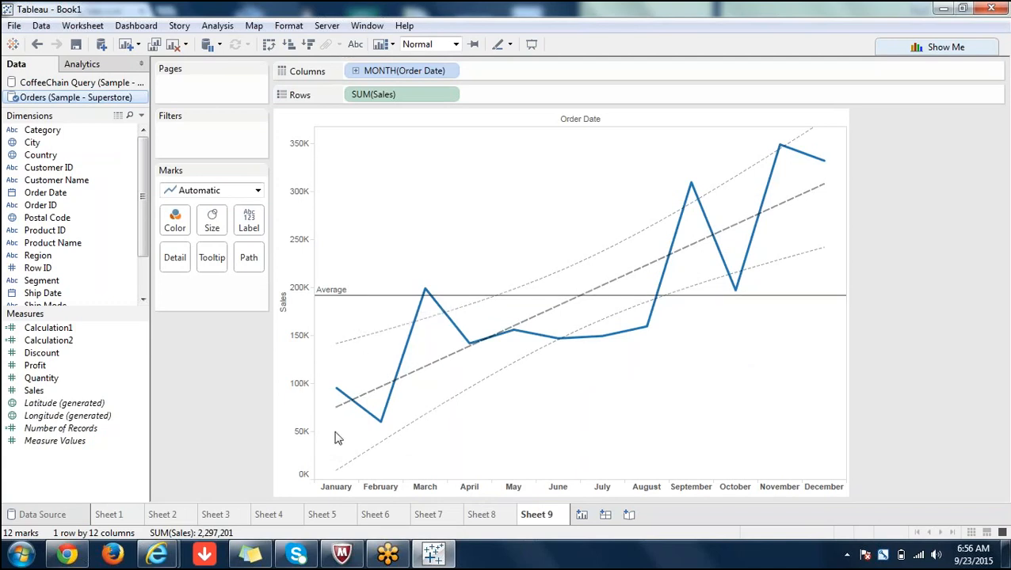
{"action": "left_click", "coordinate": [387, 333]}
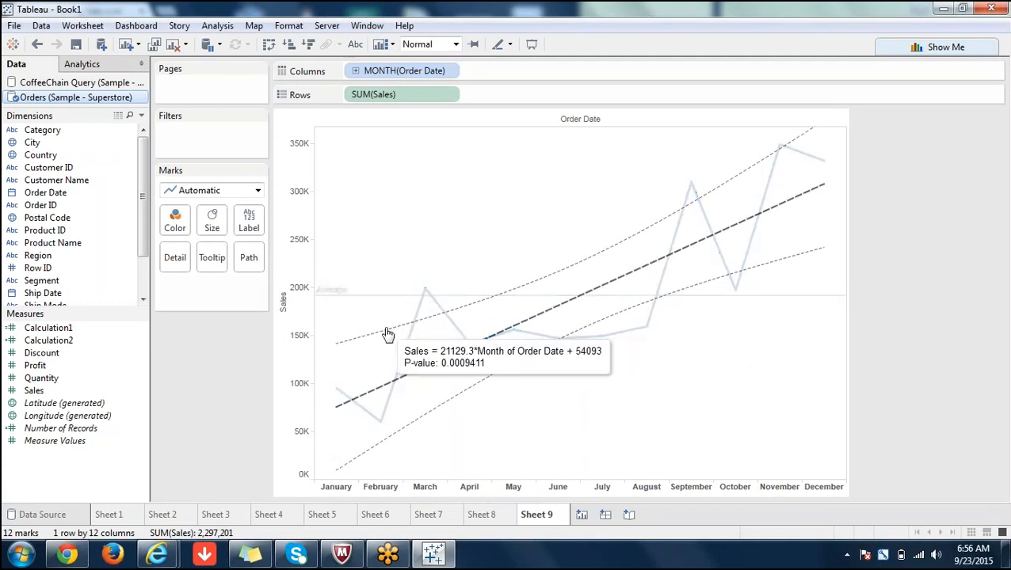
{"action": "right_click", "coordinate": [387, 333]}
{"action": "left_click", "coordinate": [807, 460]}
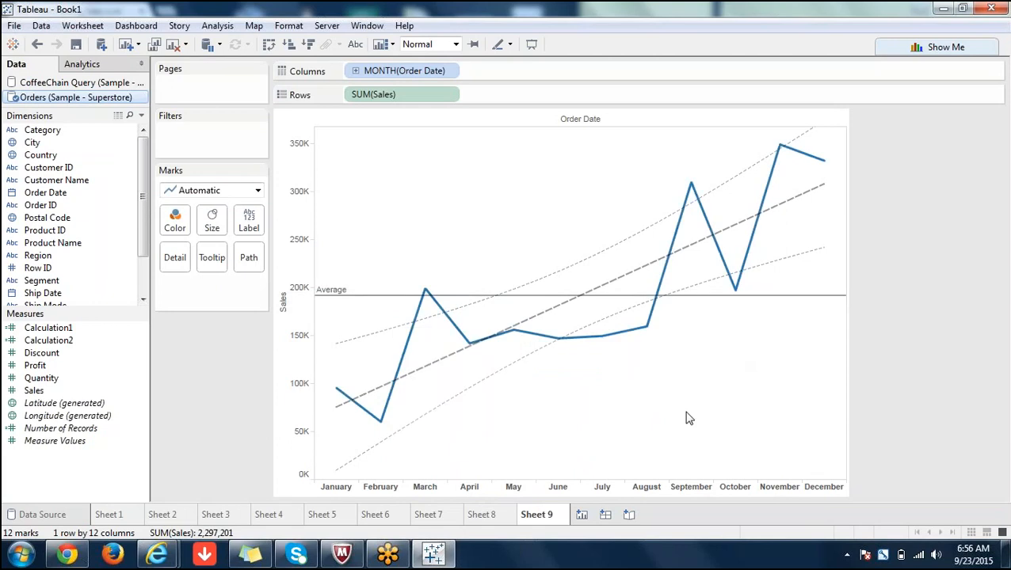
- Go to Sheet 8 and try to show trend lines on the Category and Sub-Category Sales bar chart
{"action": "mouse_move", "coordinate": [336, 410]}
{"action": "mouse_move", "coordinate": [492, 521]}
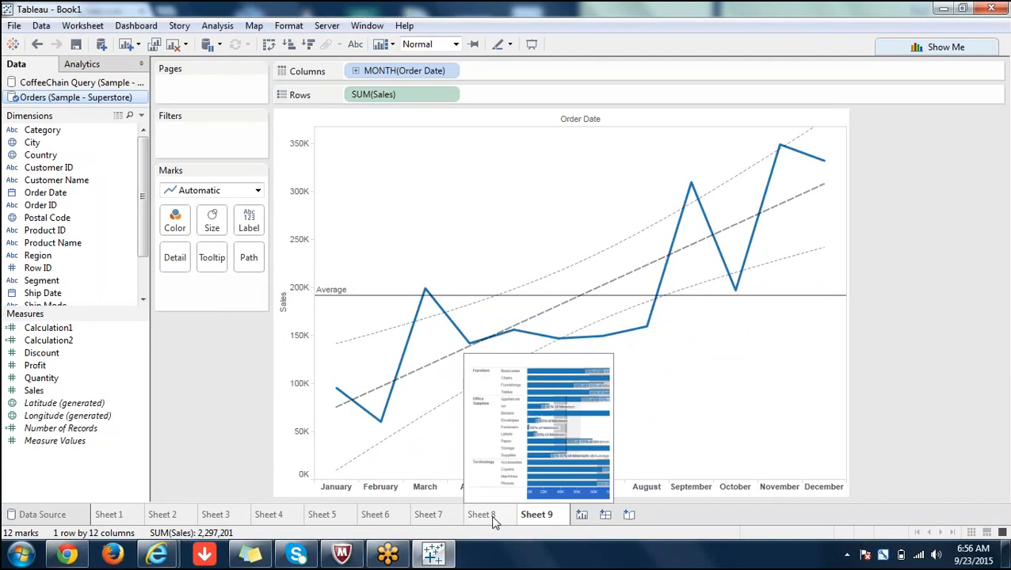
{"action": "left_click", "coordinate": [493, 517]}
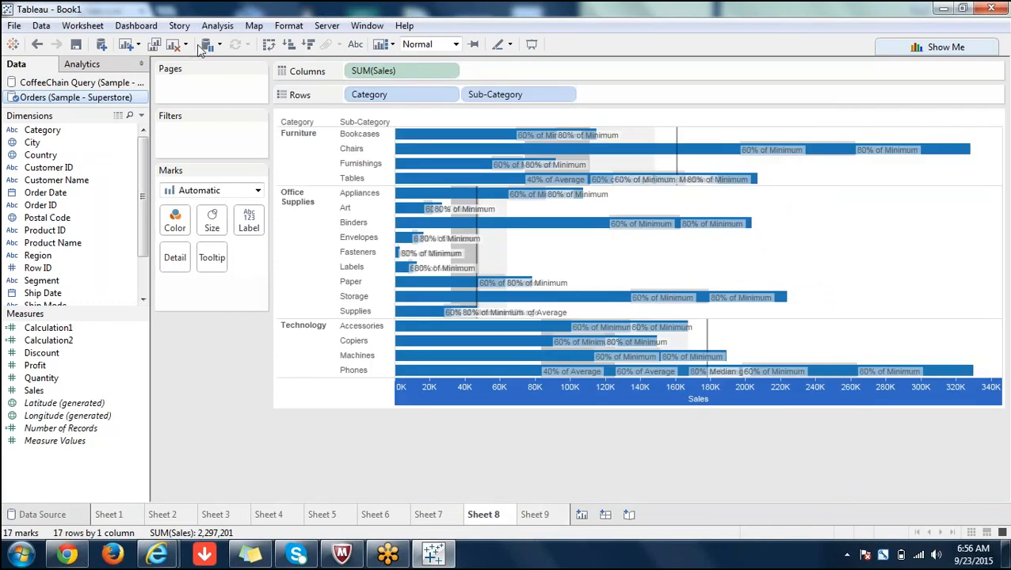
{"action": "left_click", "coordinate": [216, 26]}
{"action": "mouse_move", "coordinate": [285, 188]}
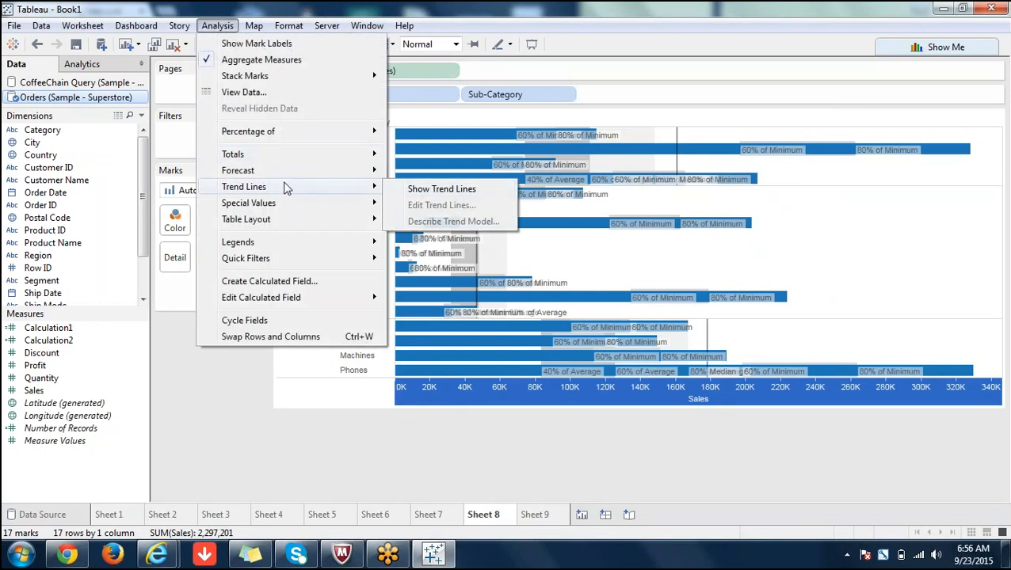
{"action": "left_click", "coordinate": [462, 193]}
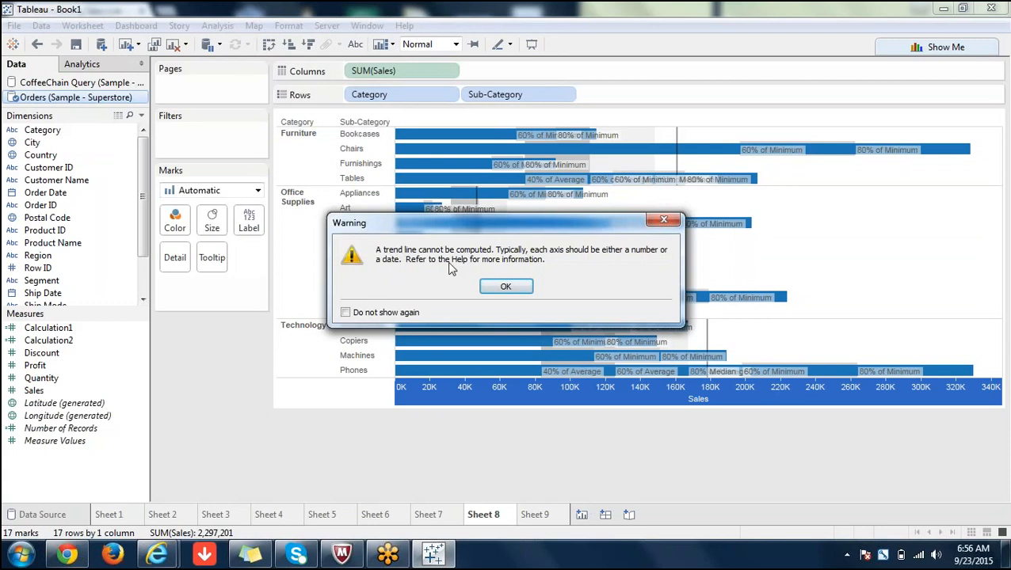
{"action": "left_click", "coordinate": [499, 285]}
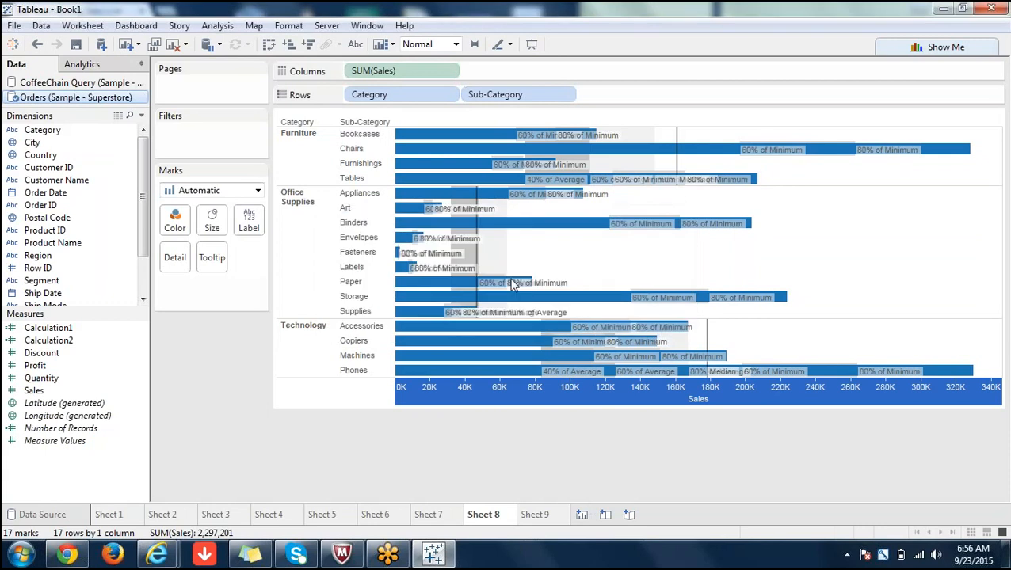
- Return to Sheet 9, inspect the trend line's equation and P-value, and check the chart types suggested by Show Me
{"action": "left_click", "coordinate": [534, 516]}
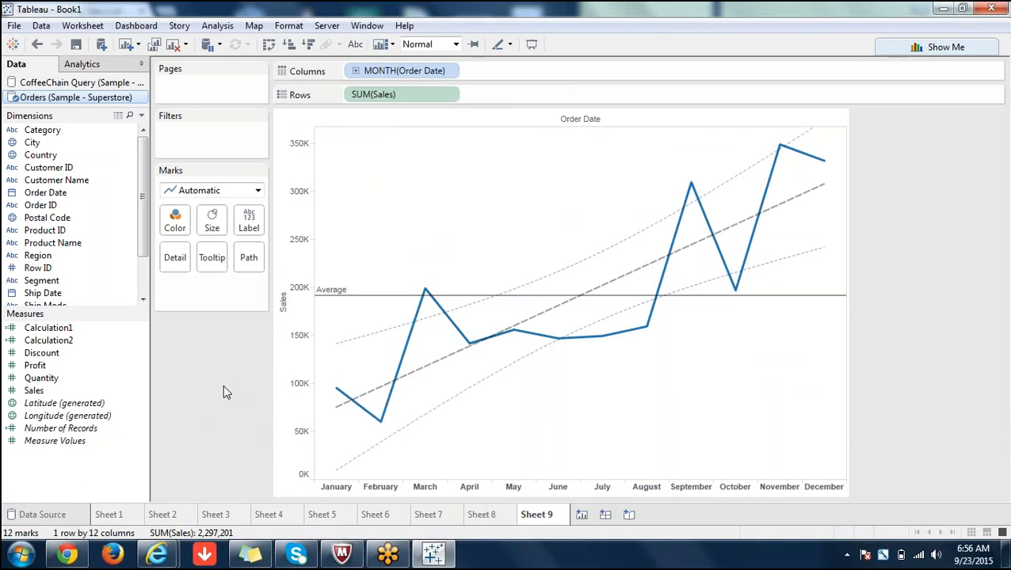
{"action": "mouse_move", "coordinate": [454, 353]}
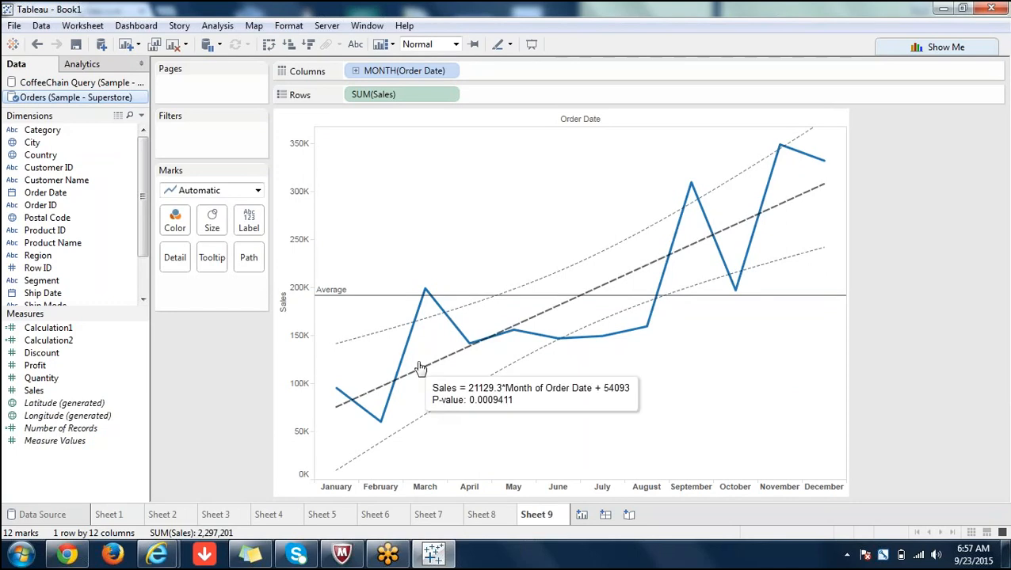
{"action": "left_click", "coordinate": [931, 45]}
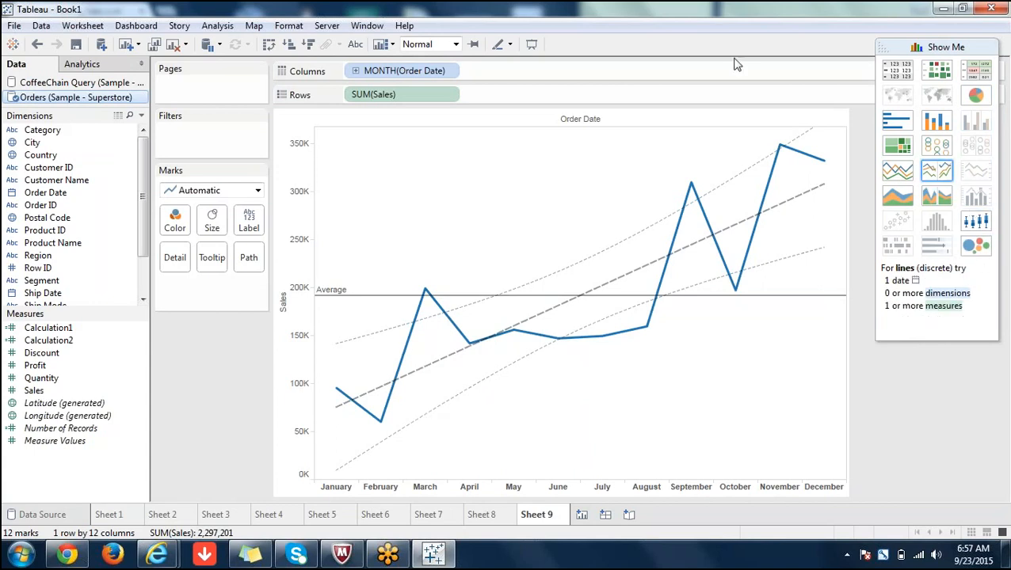
{"action": "left_click", "coordinate": [937, 46]}
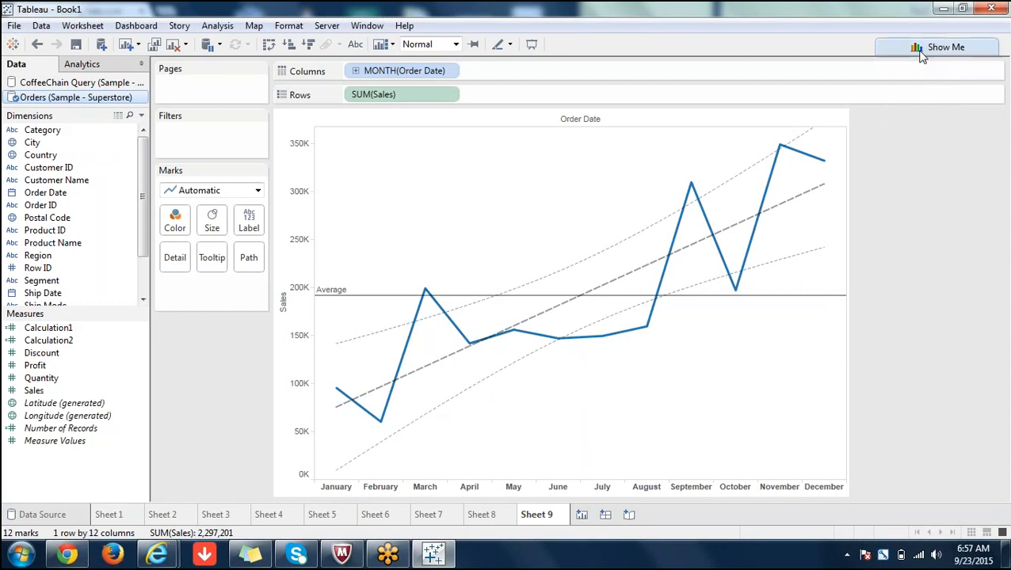
{"action": "left_click", "coordinate": [485, 515]}
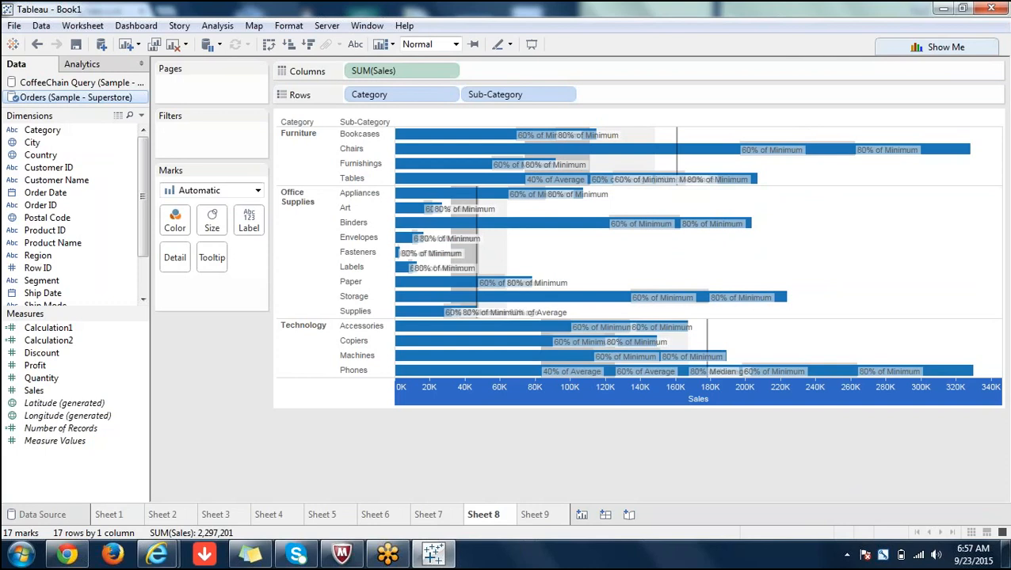
{"action": "left_click", "coordinate": [533, 514]}
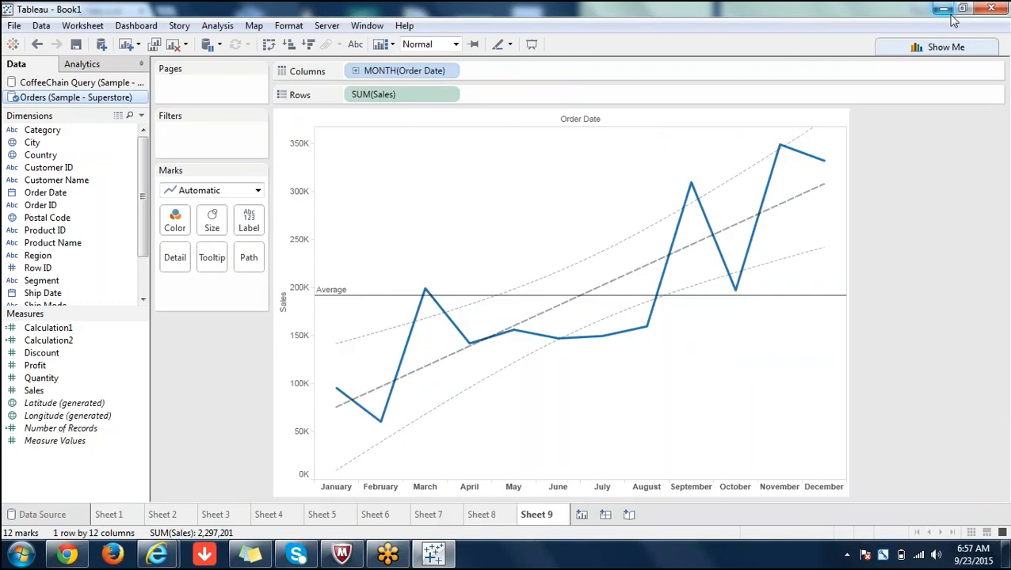
{"action": "left_click", "coordinate": [942, 47]}
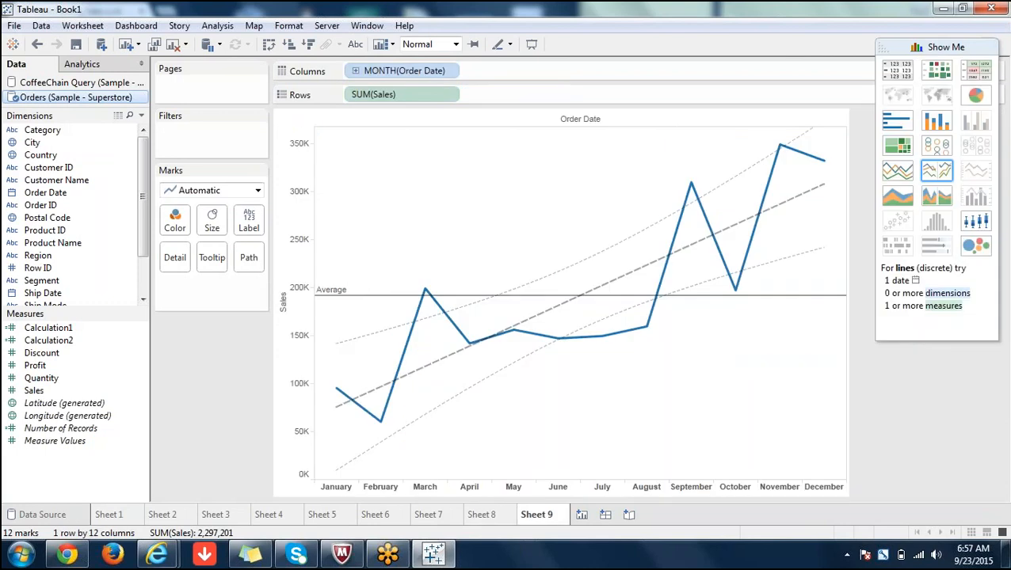
{"action": "right_click", "coordinate": [279, 351]}
{"action": "left_click", "coordinate": [181, 417]}
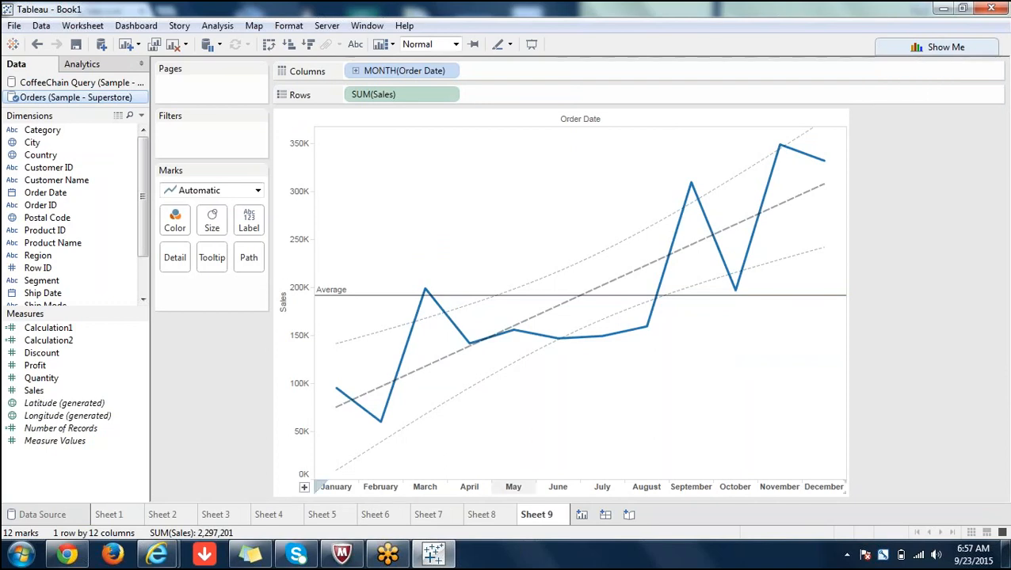
{"action": "left_click", "coordinate": [376, 515]}
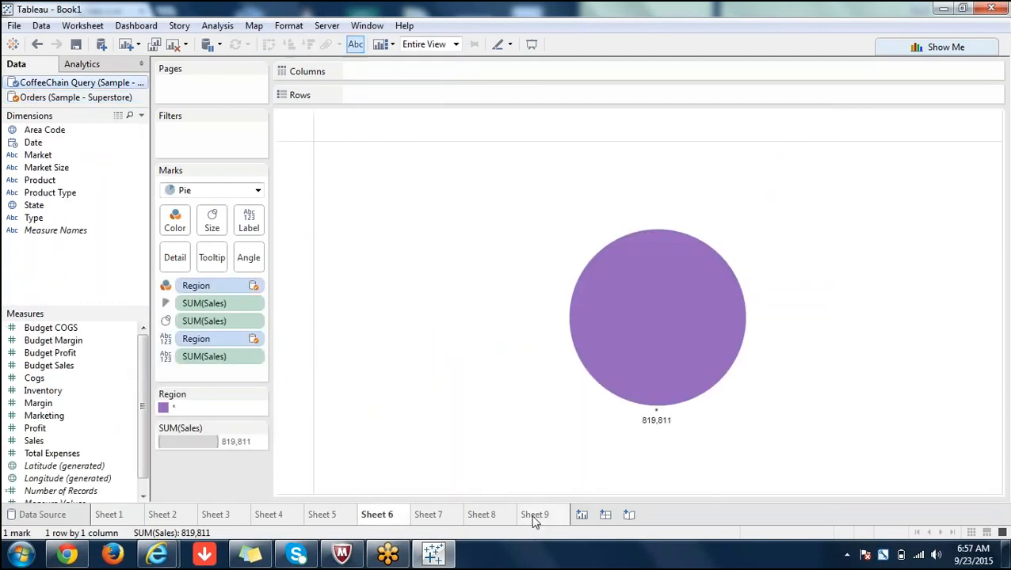
{"action": "left_click", "coordinate": [537, 514]}
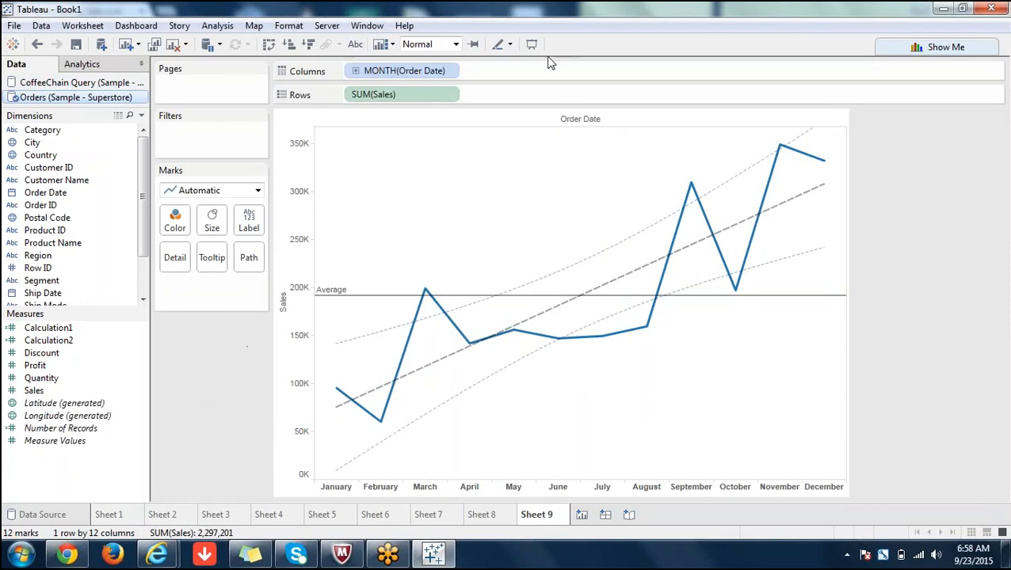
{"action": "left_click", "coordinate": [225, 28]}
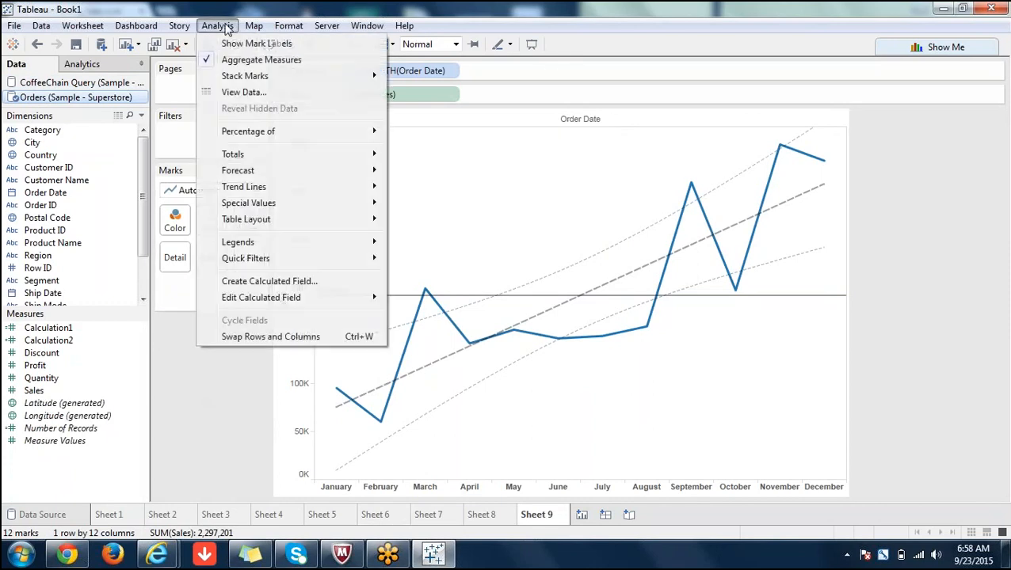
{"action": "mouse_move", "coordinate": [295, 176]}
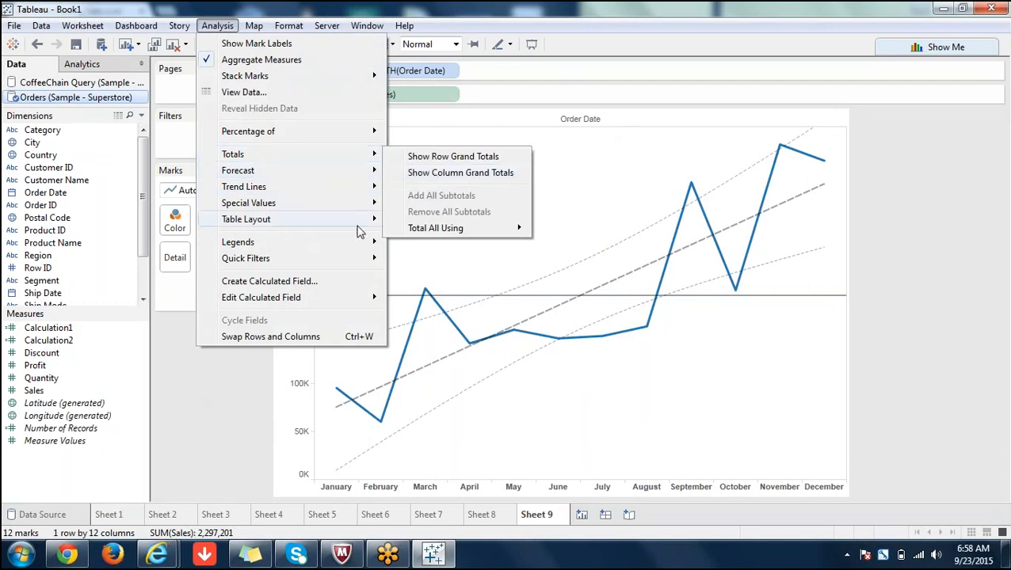
{"action": "left_click", "coordinate": [200, 441]}
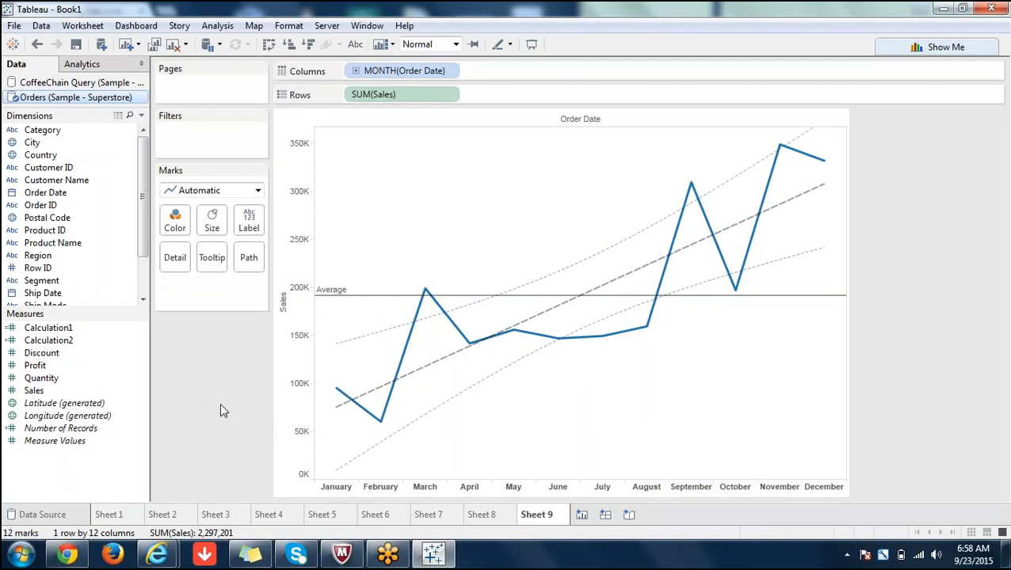
- Remove the trend line and its confidence bands from the monthly Sales chart
{"action": "left_click", "coordinate": [545, 284]}
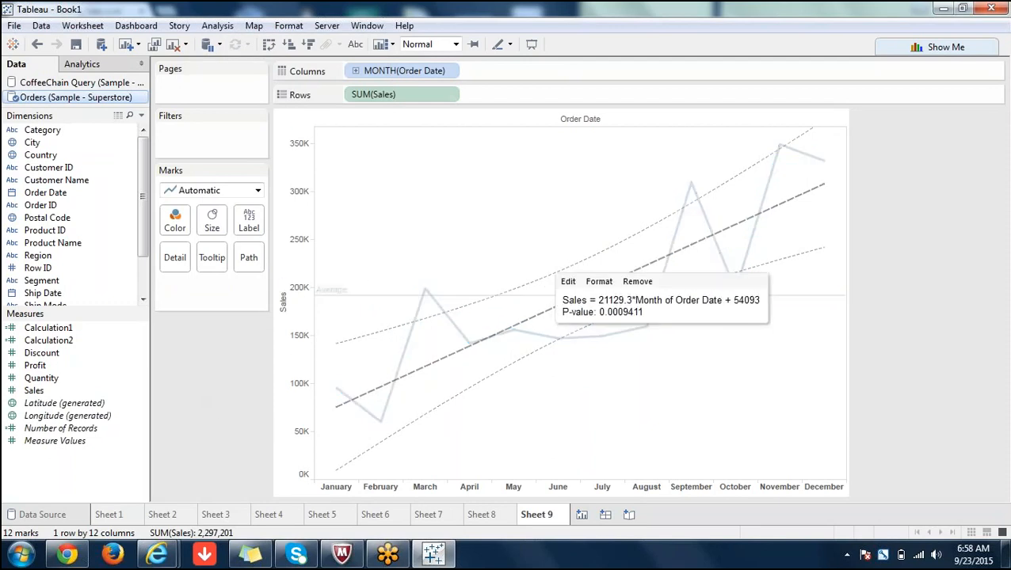
{"action": "right_click", "coordinate": [541, 282]}
{"action": "left_click", "coordinate": [530, 295]}
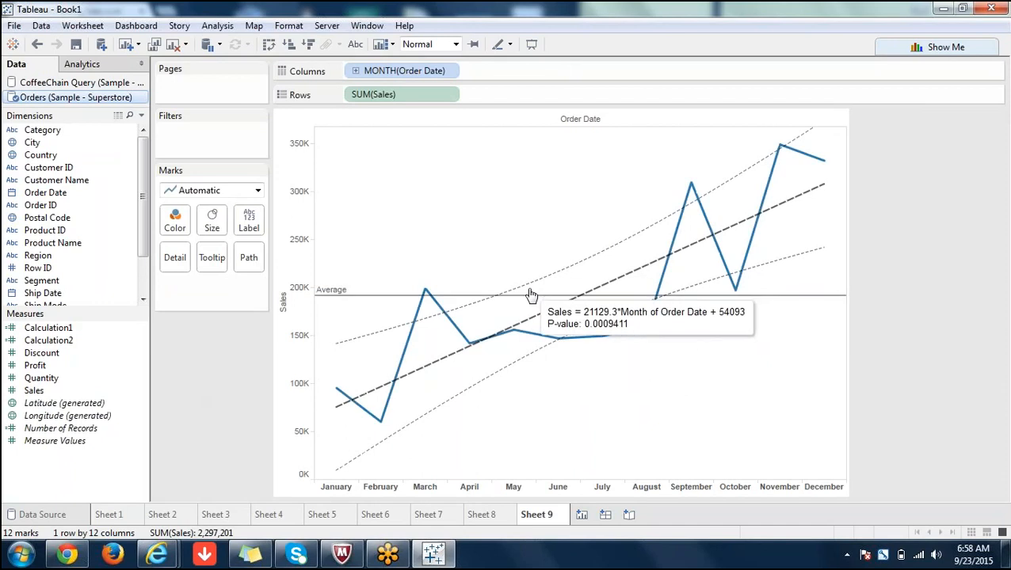
{"action": "left_click", "coordinate": [618, 284]}
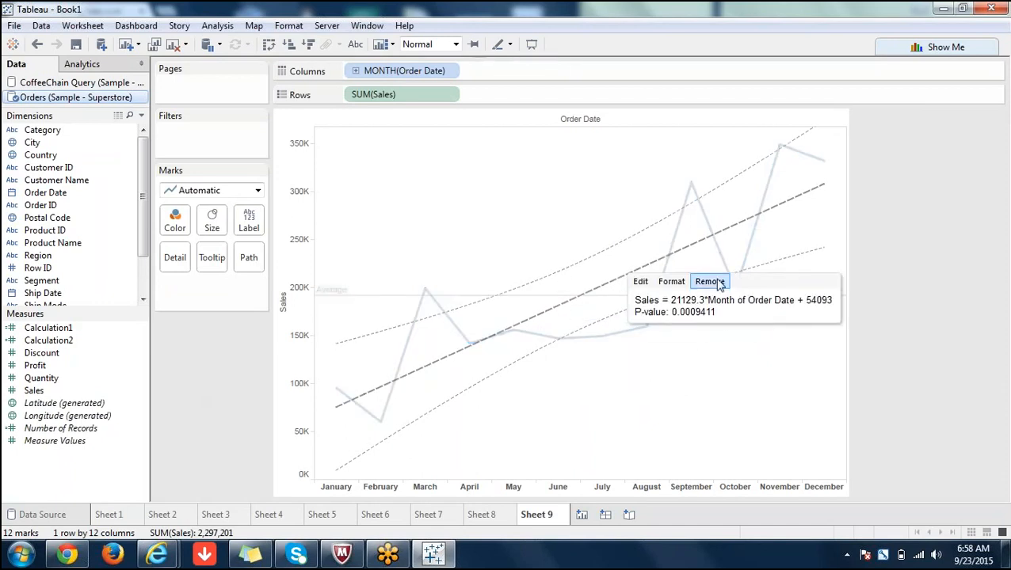
{"action": "left_click", "coordinate": [709, 282]}
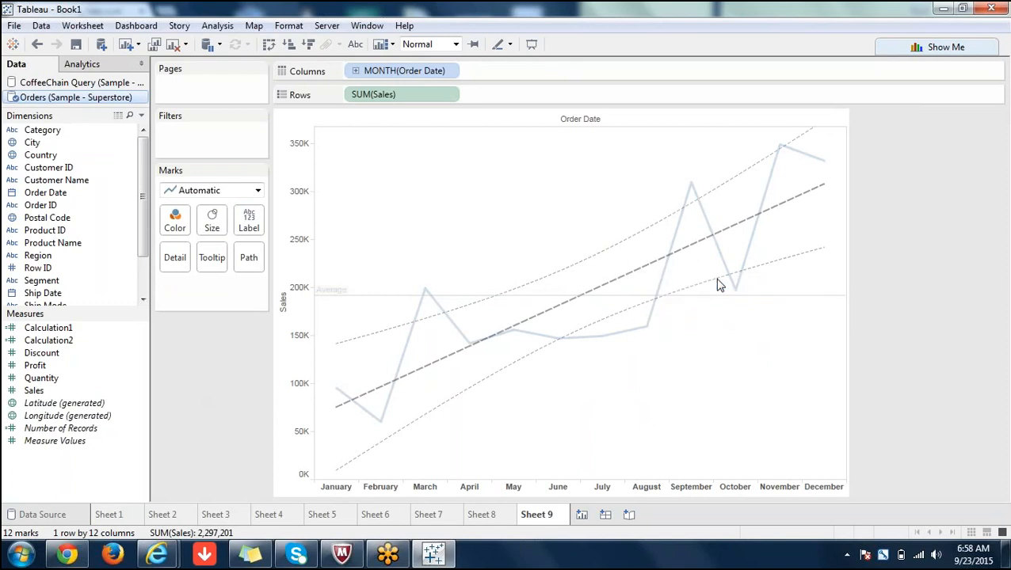
- Remove the Average reference line from the monthly Sales chart
{"action": "left_click", "coordinate": [212, 26]}
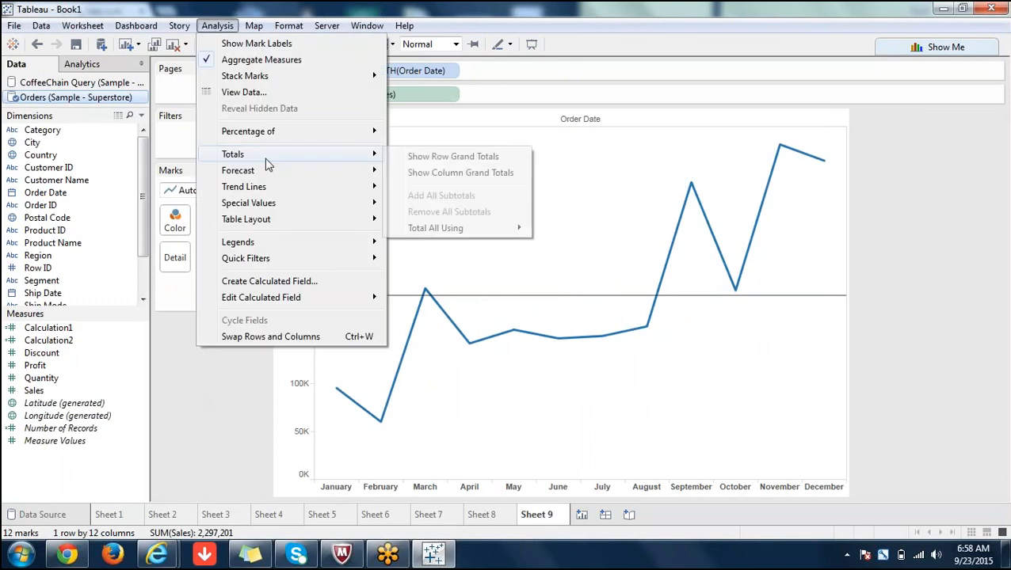
{"action": "left_click", "coordinate": [545, 391]}
{"action": "mouse_move", "coordinate": [516, 298]}
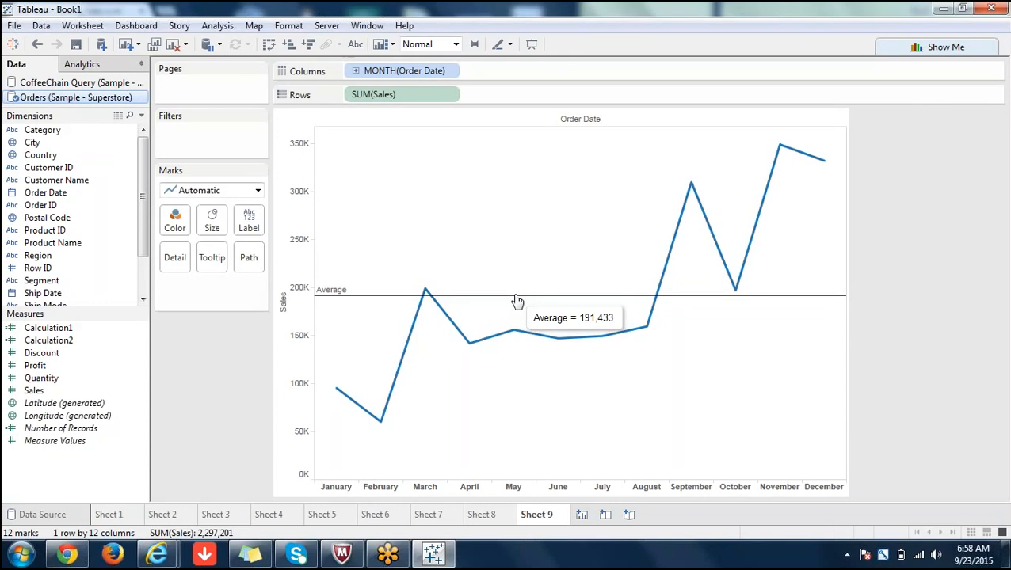
{"action": "left_click", "coordinate": [517, 302]}
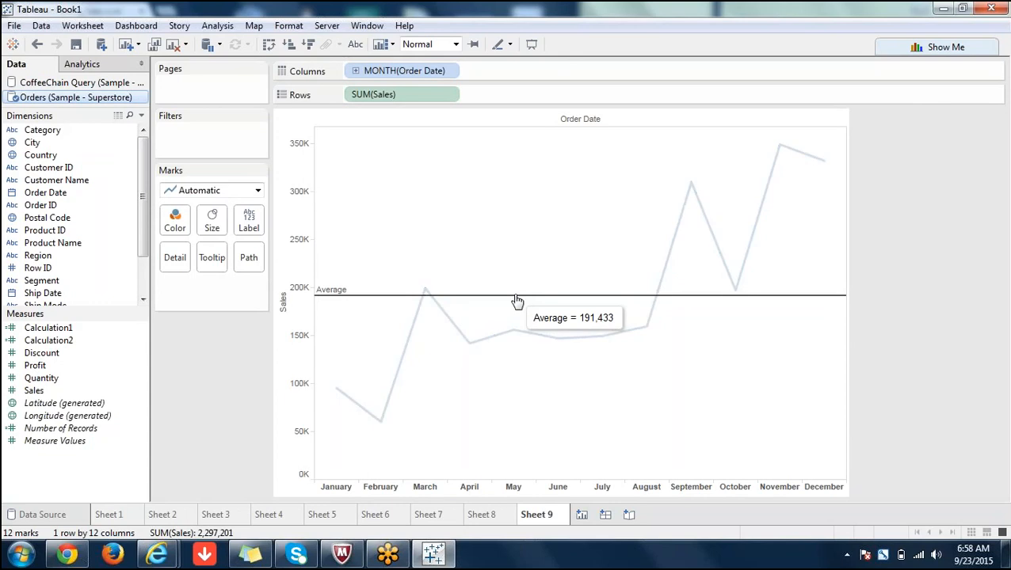
{"action": "right_click", "coordinate": [516, 302]}
{"action": "left_click", "coordinate": [555, 336]}
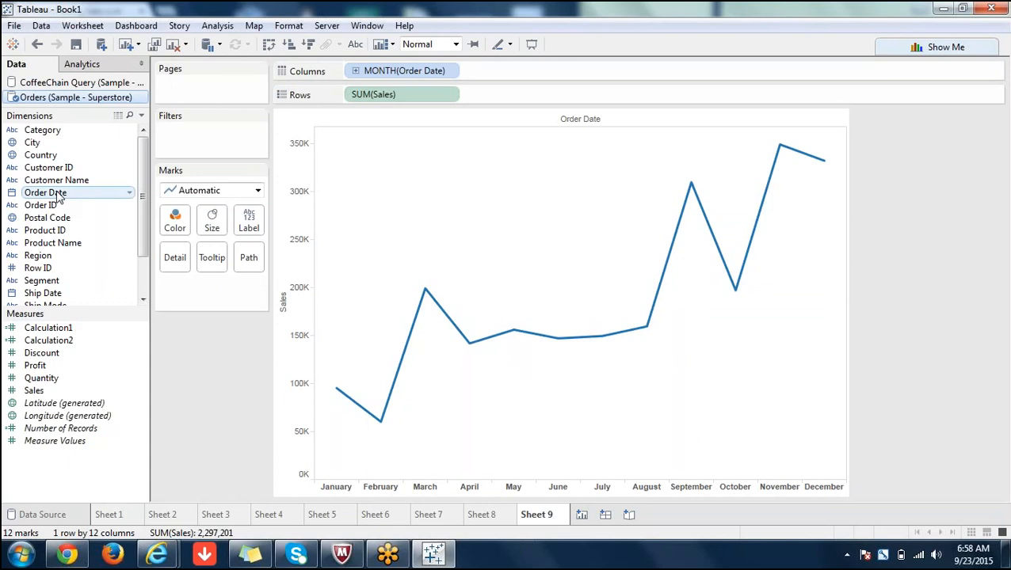
- Plot Sales by YEAR(Order Date) on Columns in place of MONTH(Order Date) and show a forecast
{"action": "left_click_drag", "start_coordinate": [57, 194], "coordinate": [332, 74]}
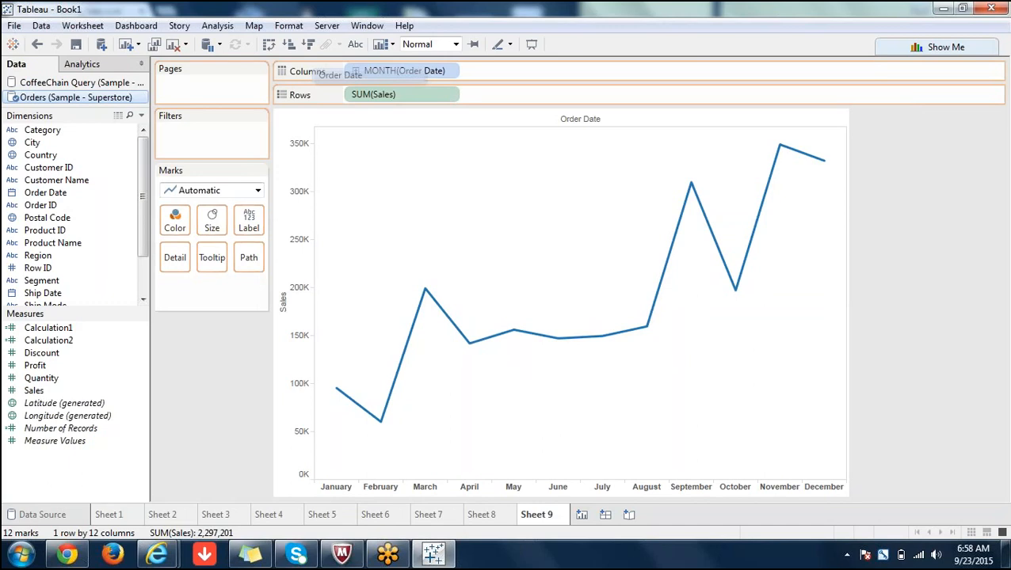
{"action": "left_click_drag", "start_coordinate": [333, 74], "coordinate": [352, 76]}
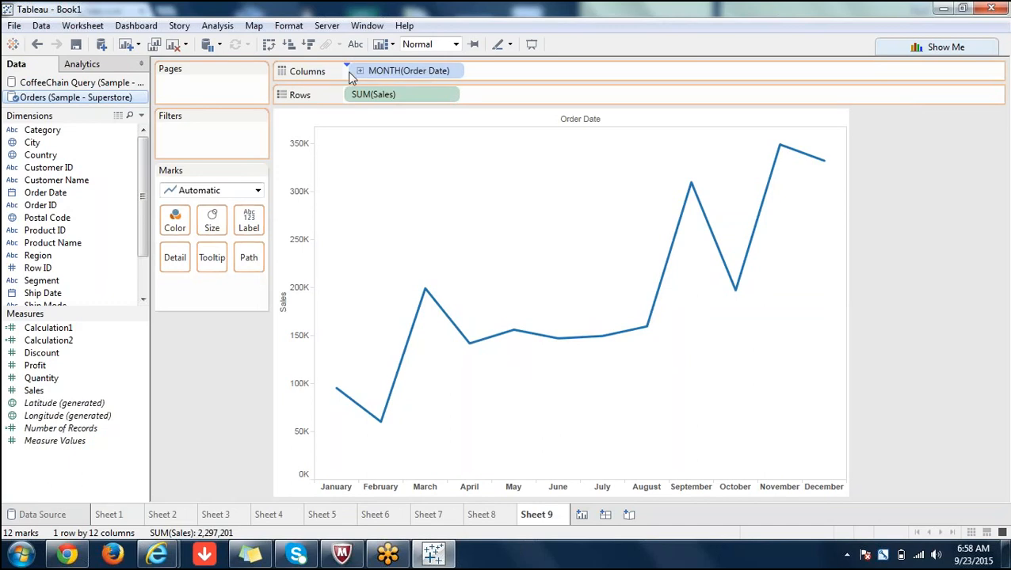
{"action": "left_click", "coordinate": [359, 71]}
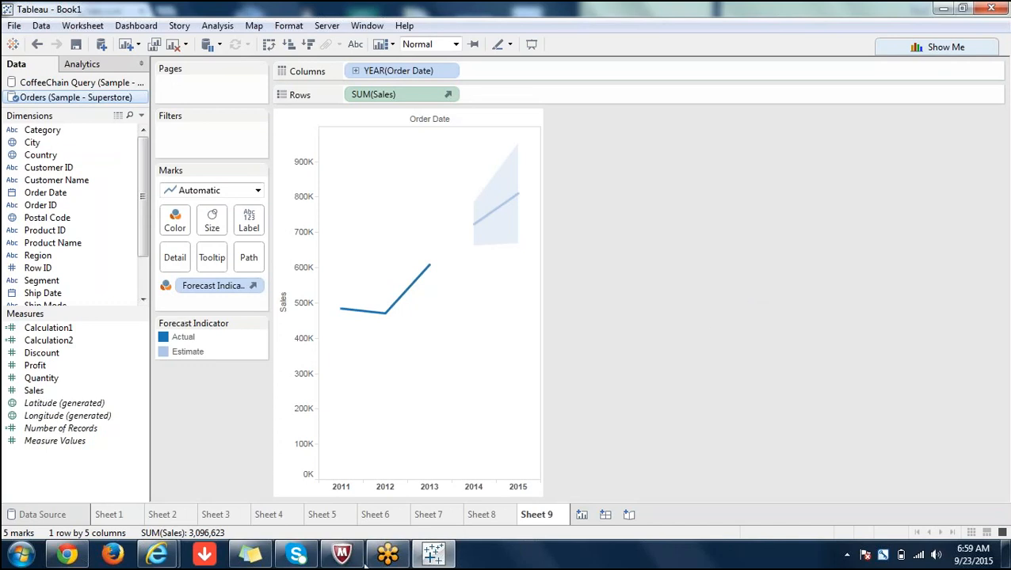
{"action": "mouse_move", "coordinate": [387, 558]}
{"action": "left_click", "coordinate": [593, 566]}
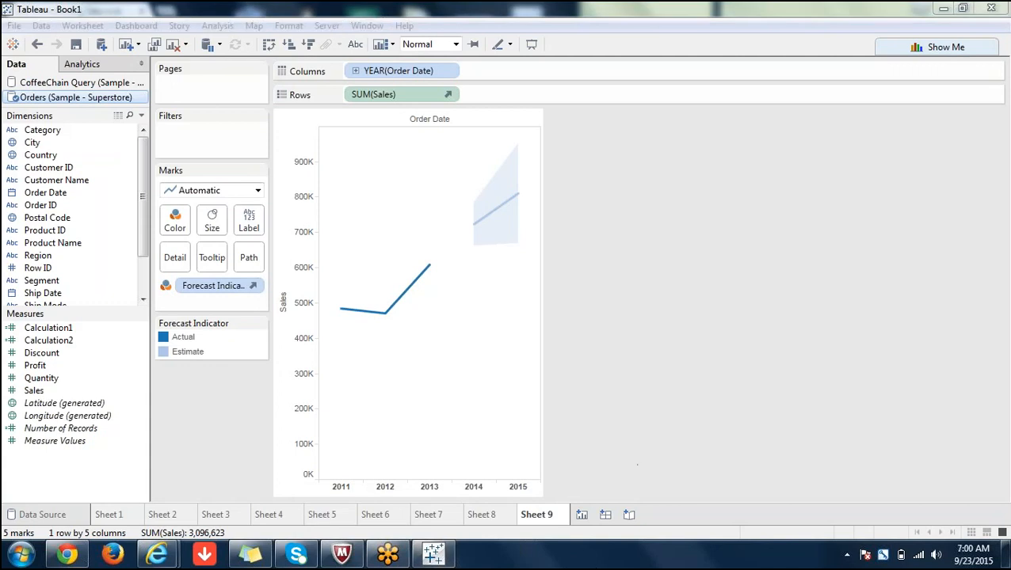